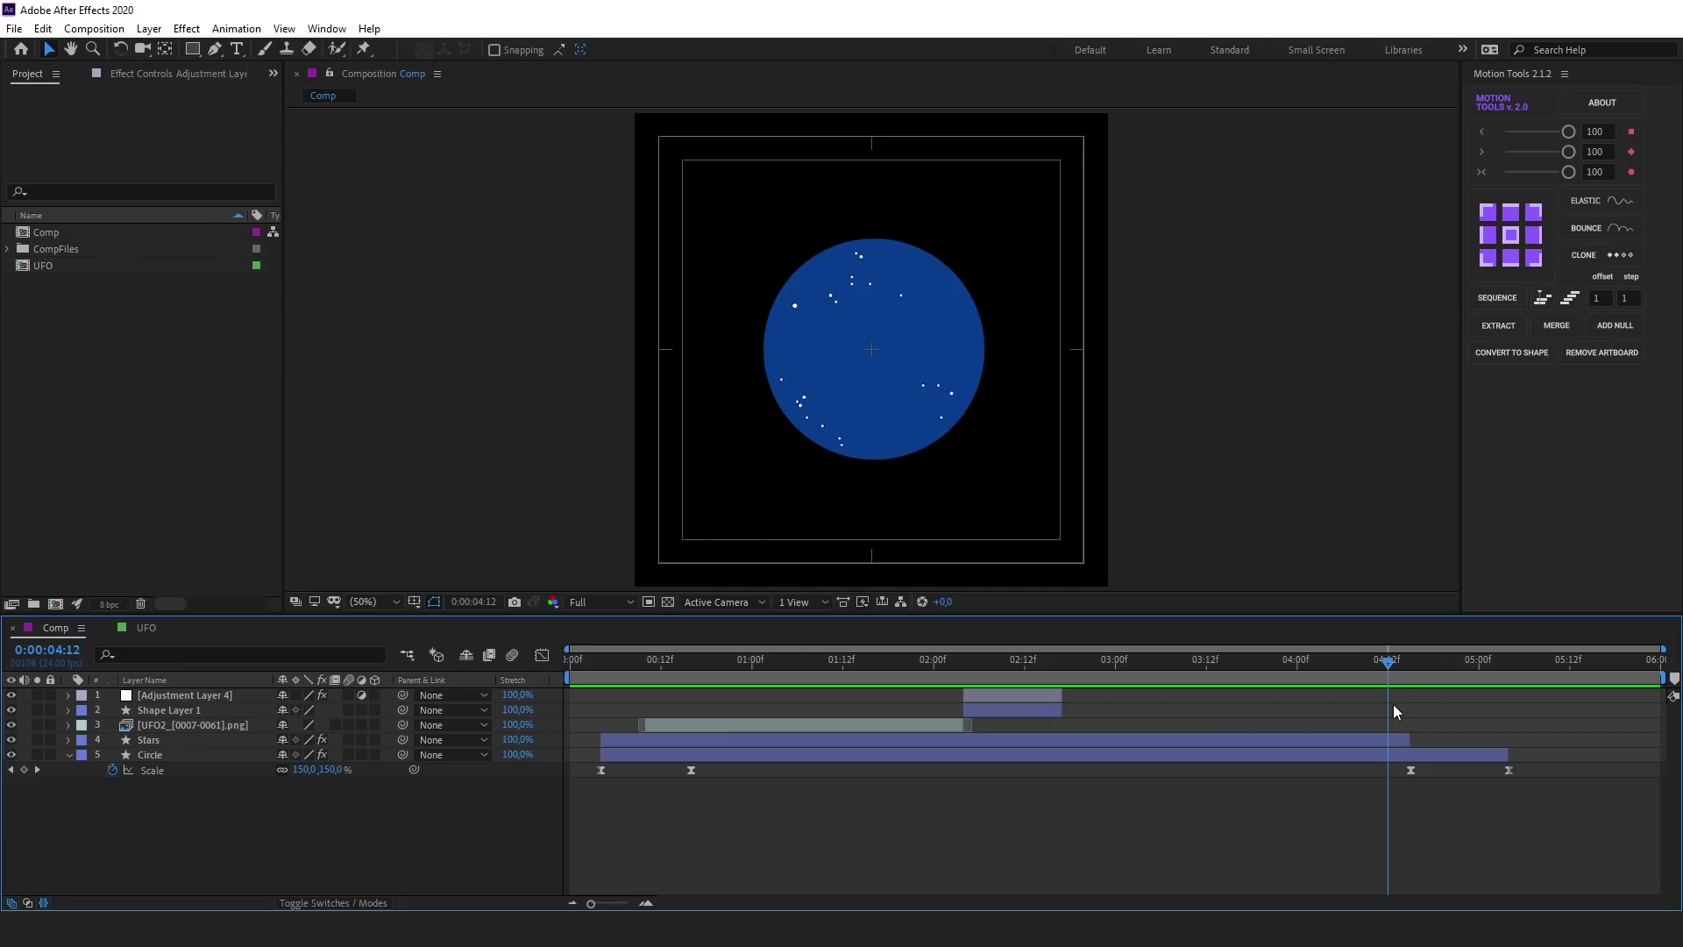
Draw a vertical line with the Pen tool from the comp's top edge to the centre
mouse_move(1390, 661)
mouse_down()
mouse_move(1511, 665)
mouse_move(1373, 668)
mouse_move(1518, 679)
mouse_move(1386, 680)
mouse_up()
click(213, 49)
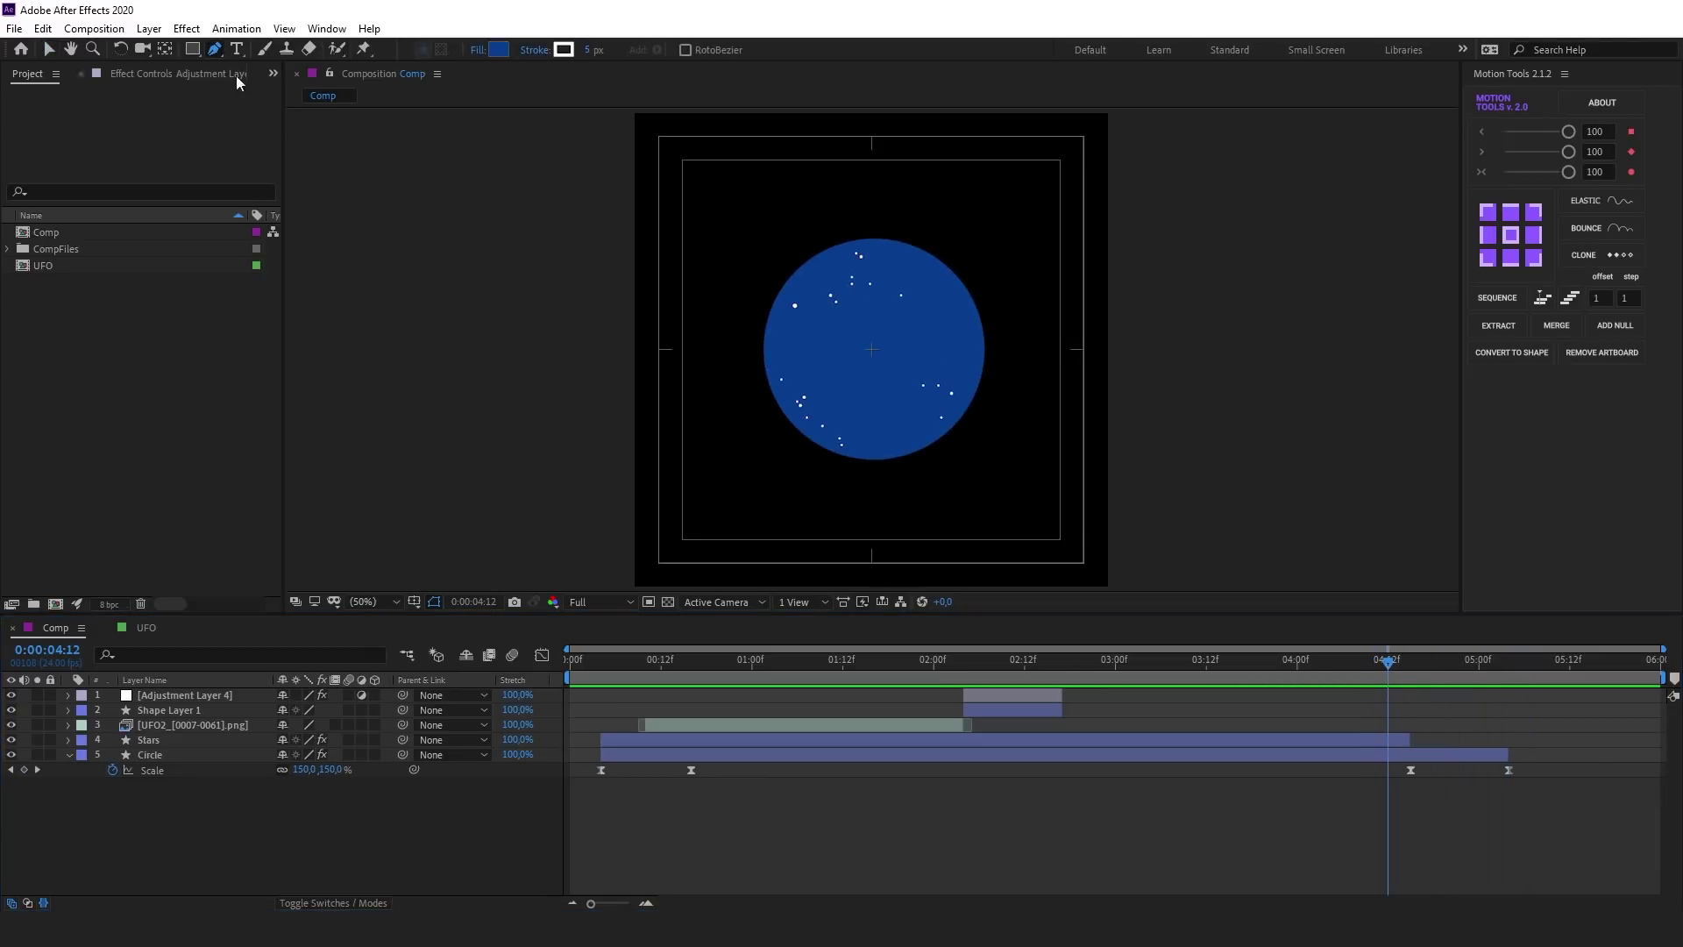
click(875, 145)
click(873, 139)
click(872, 347)
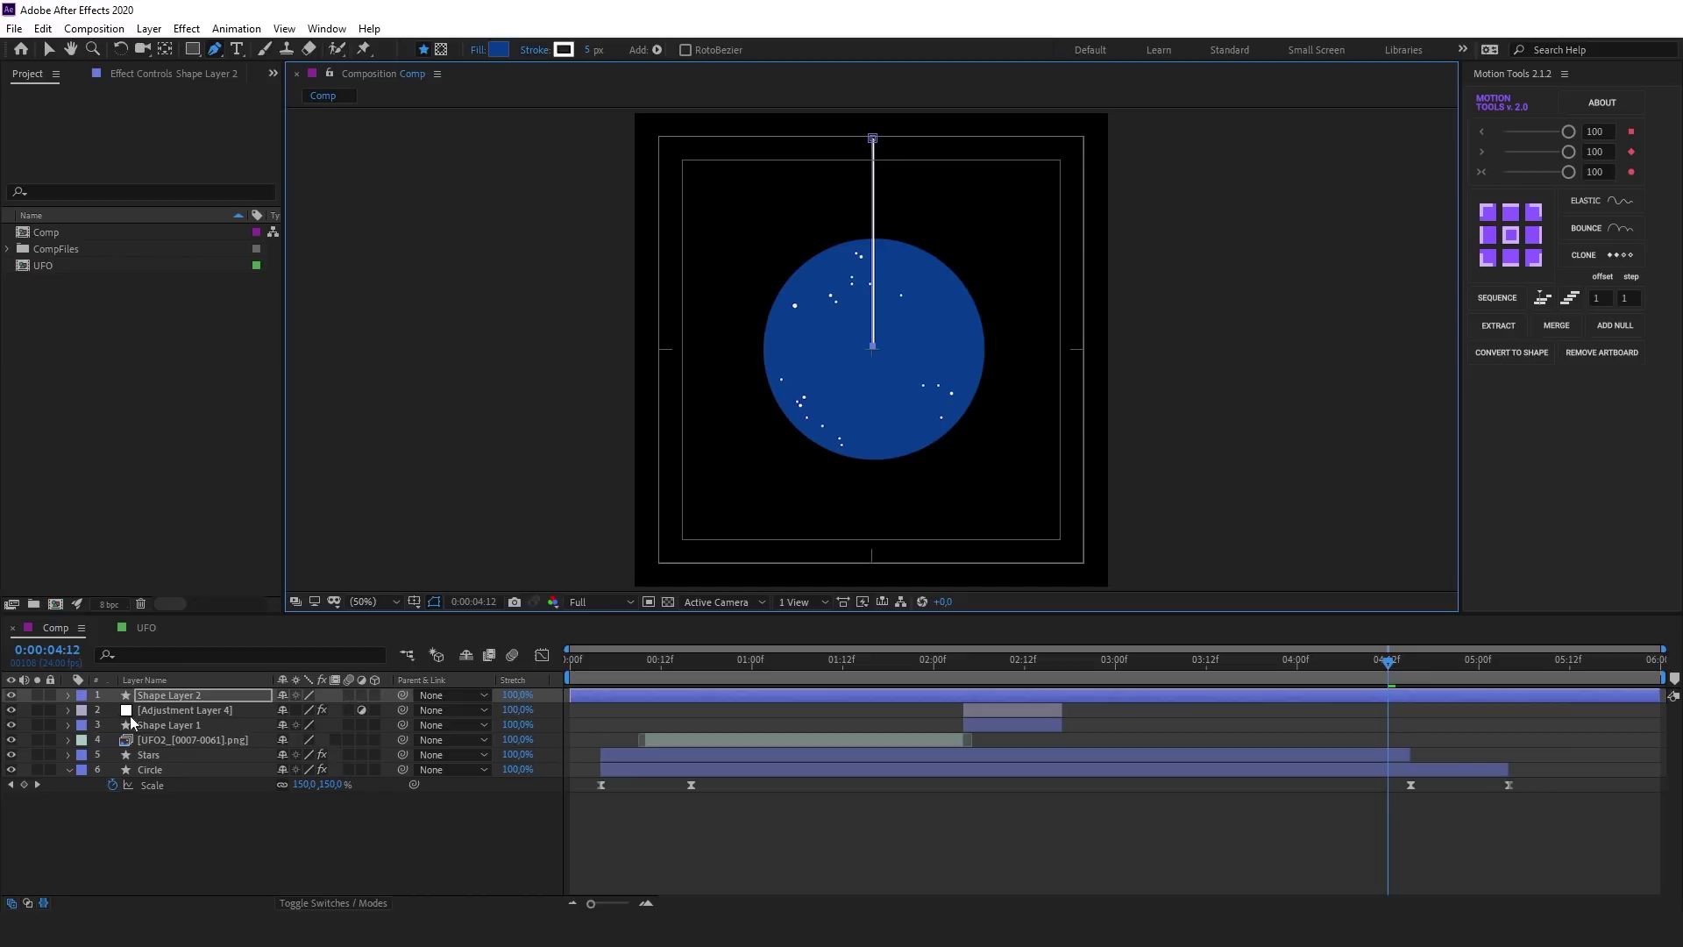
Solo the new line layer and trim its in-point to the current time
click(36, 694)
key(alt+[)
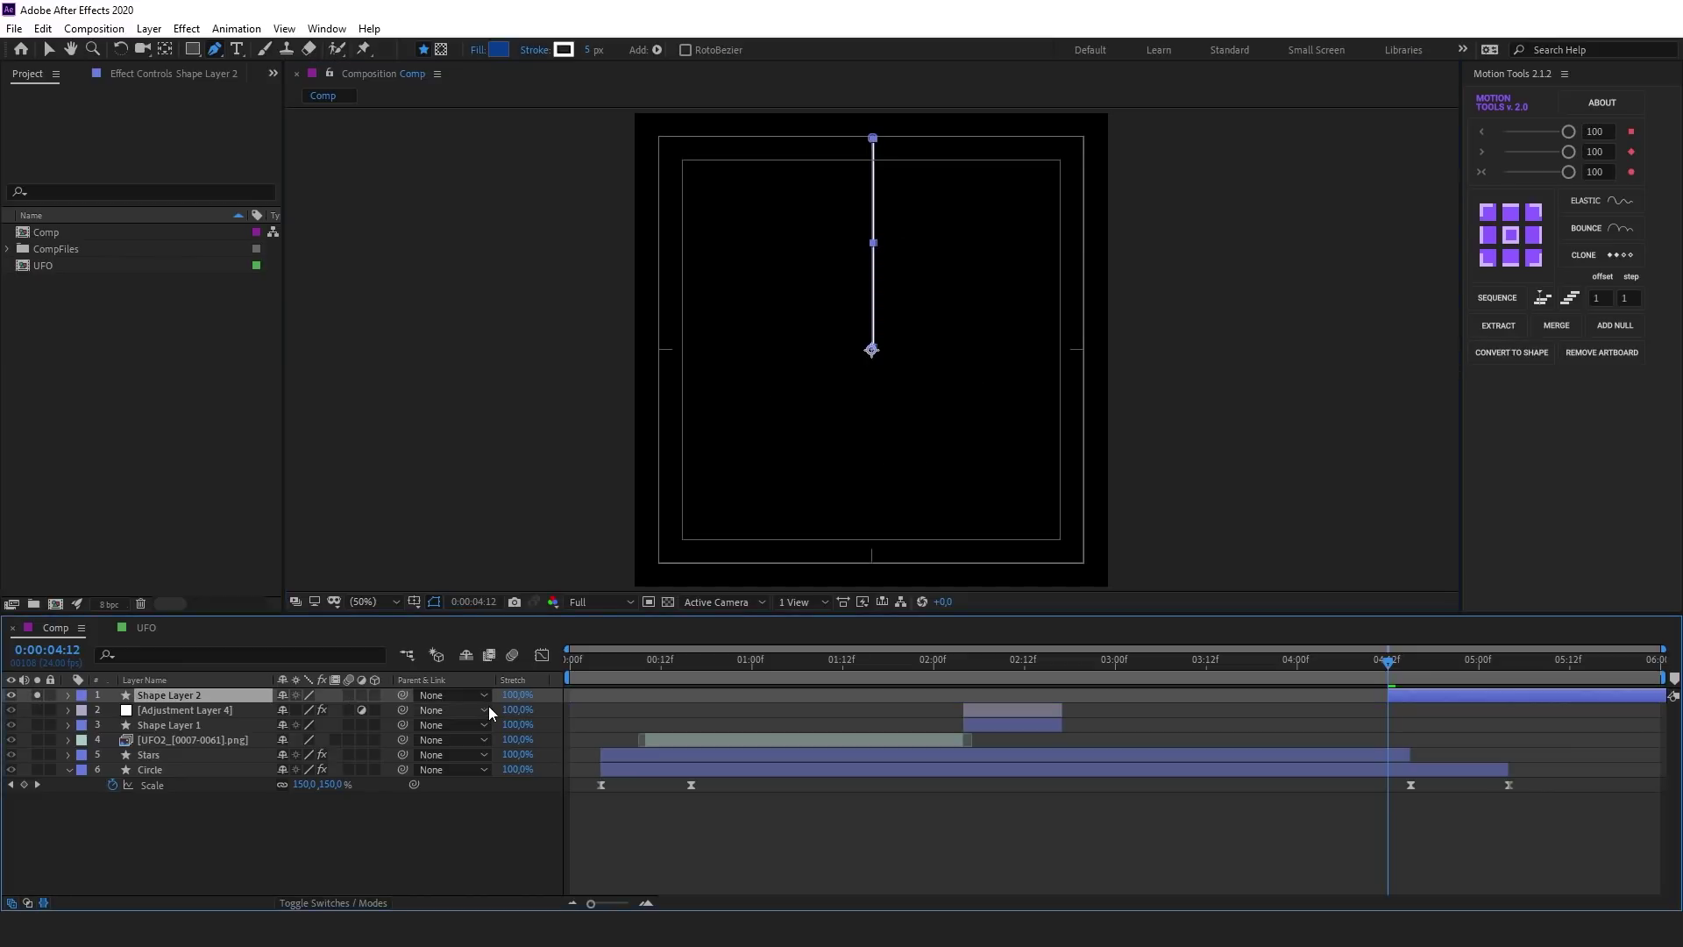
click(459, 822)
Add Trim Paths to the line's contents and preview adjusting its End value
click(67, 695)
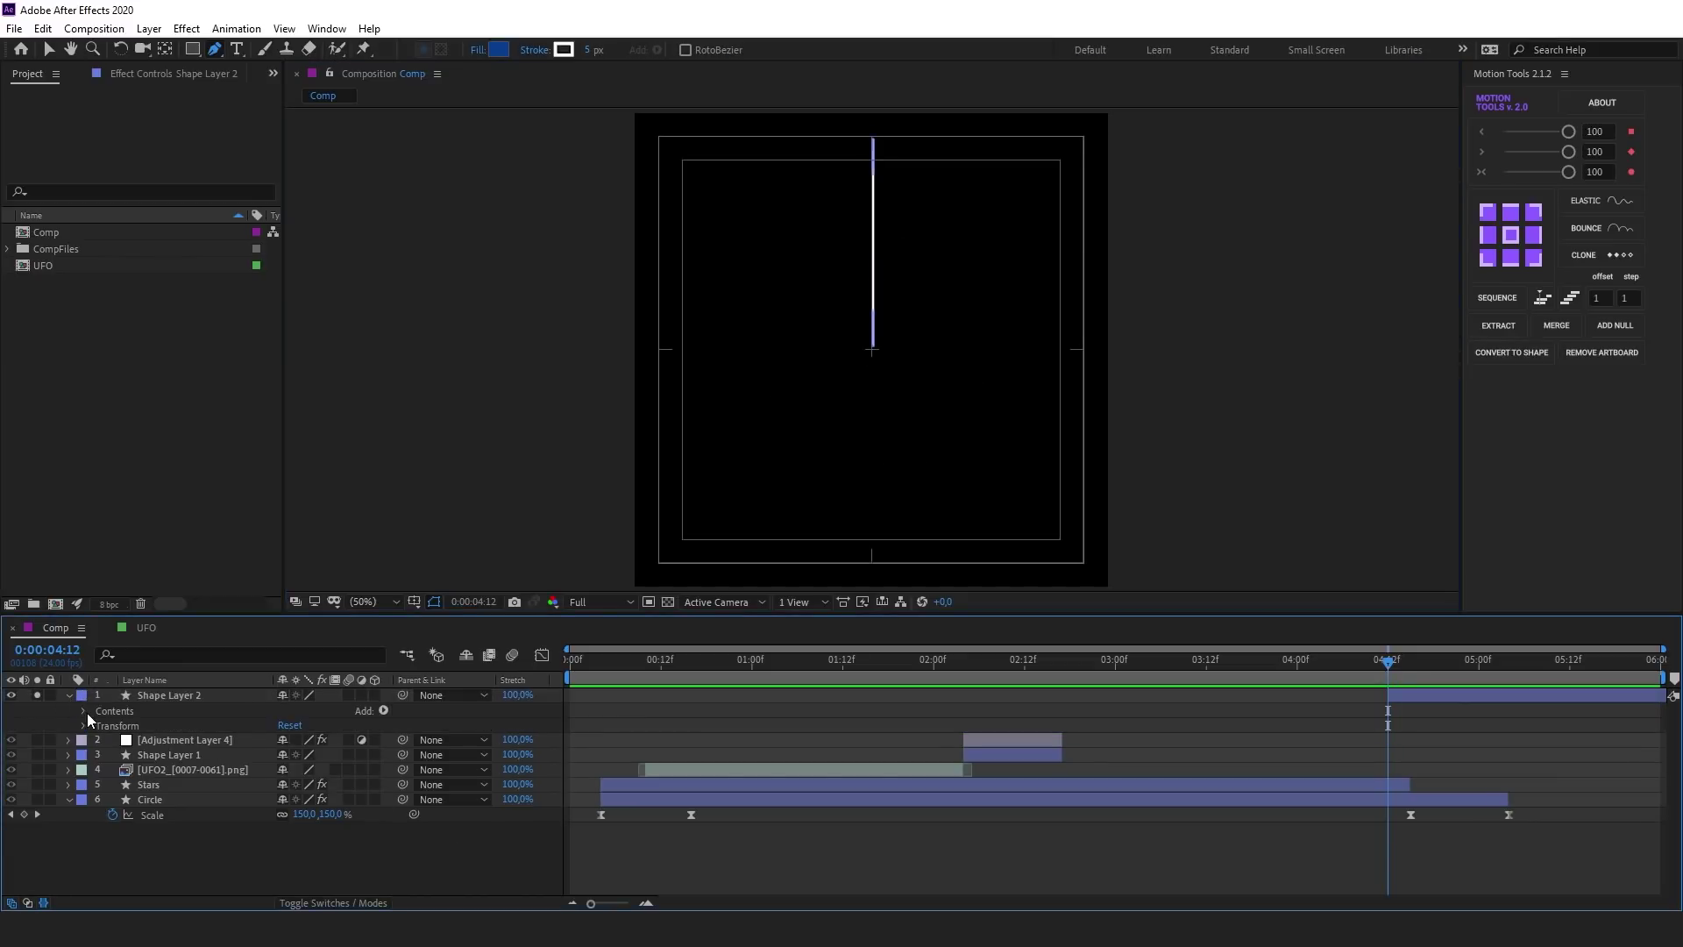
click(83, 710)
click(123, 710)
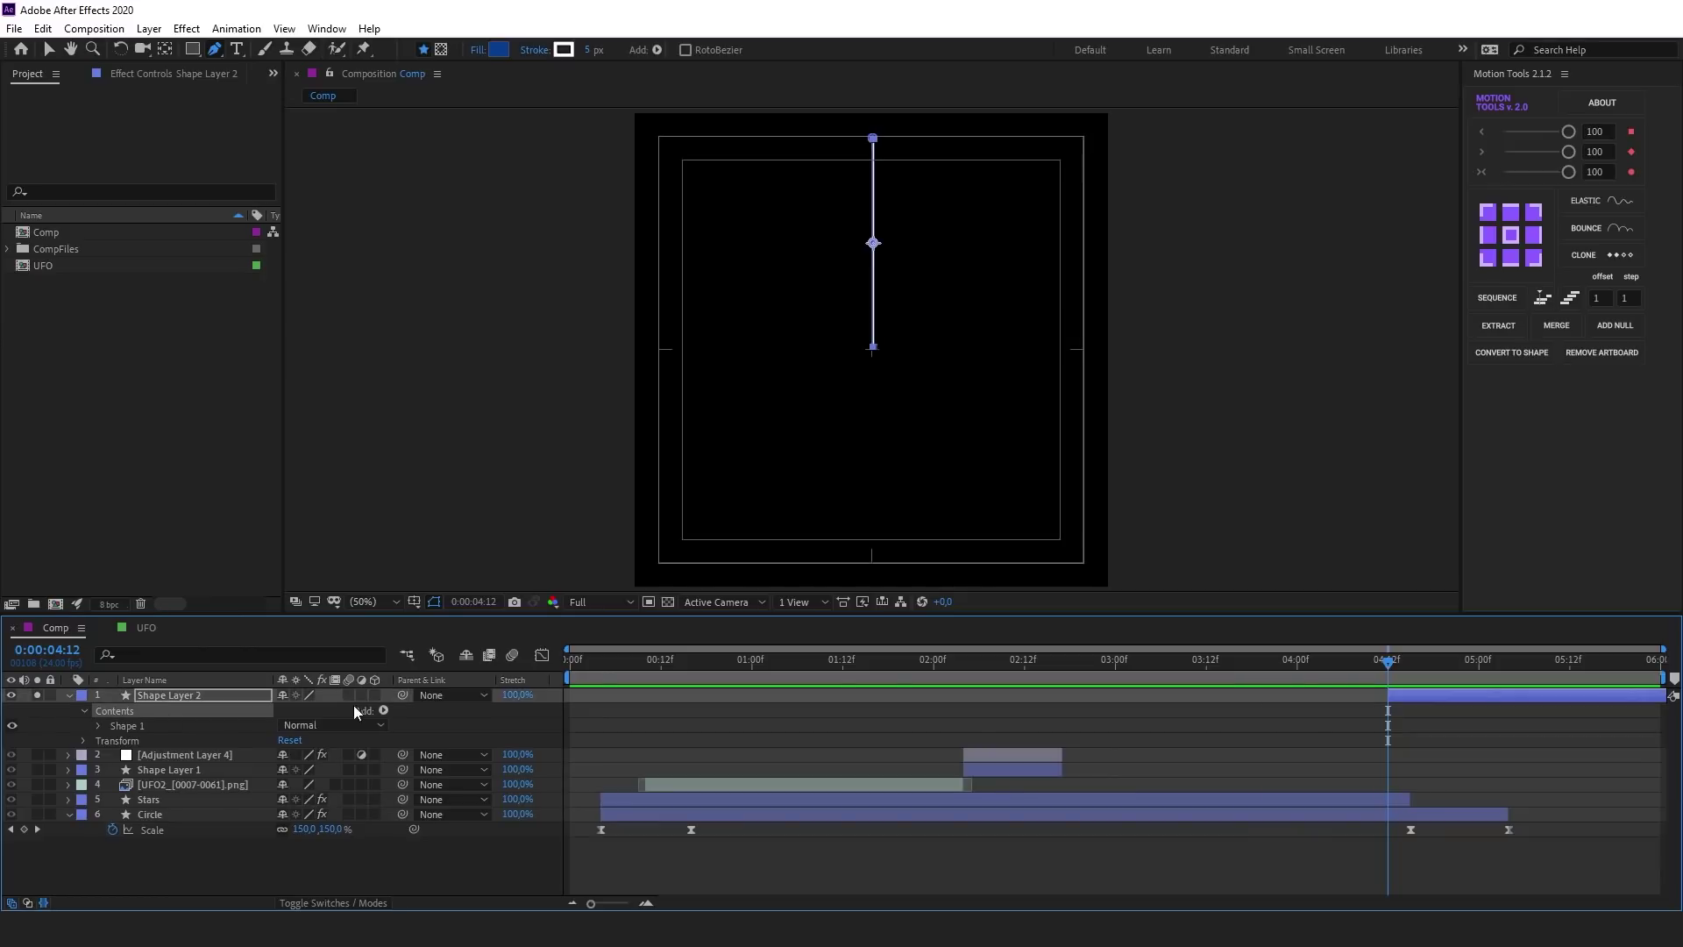
click(383, 710)
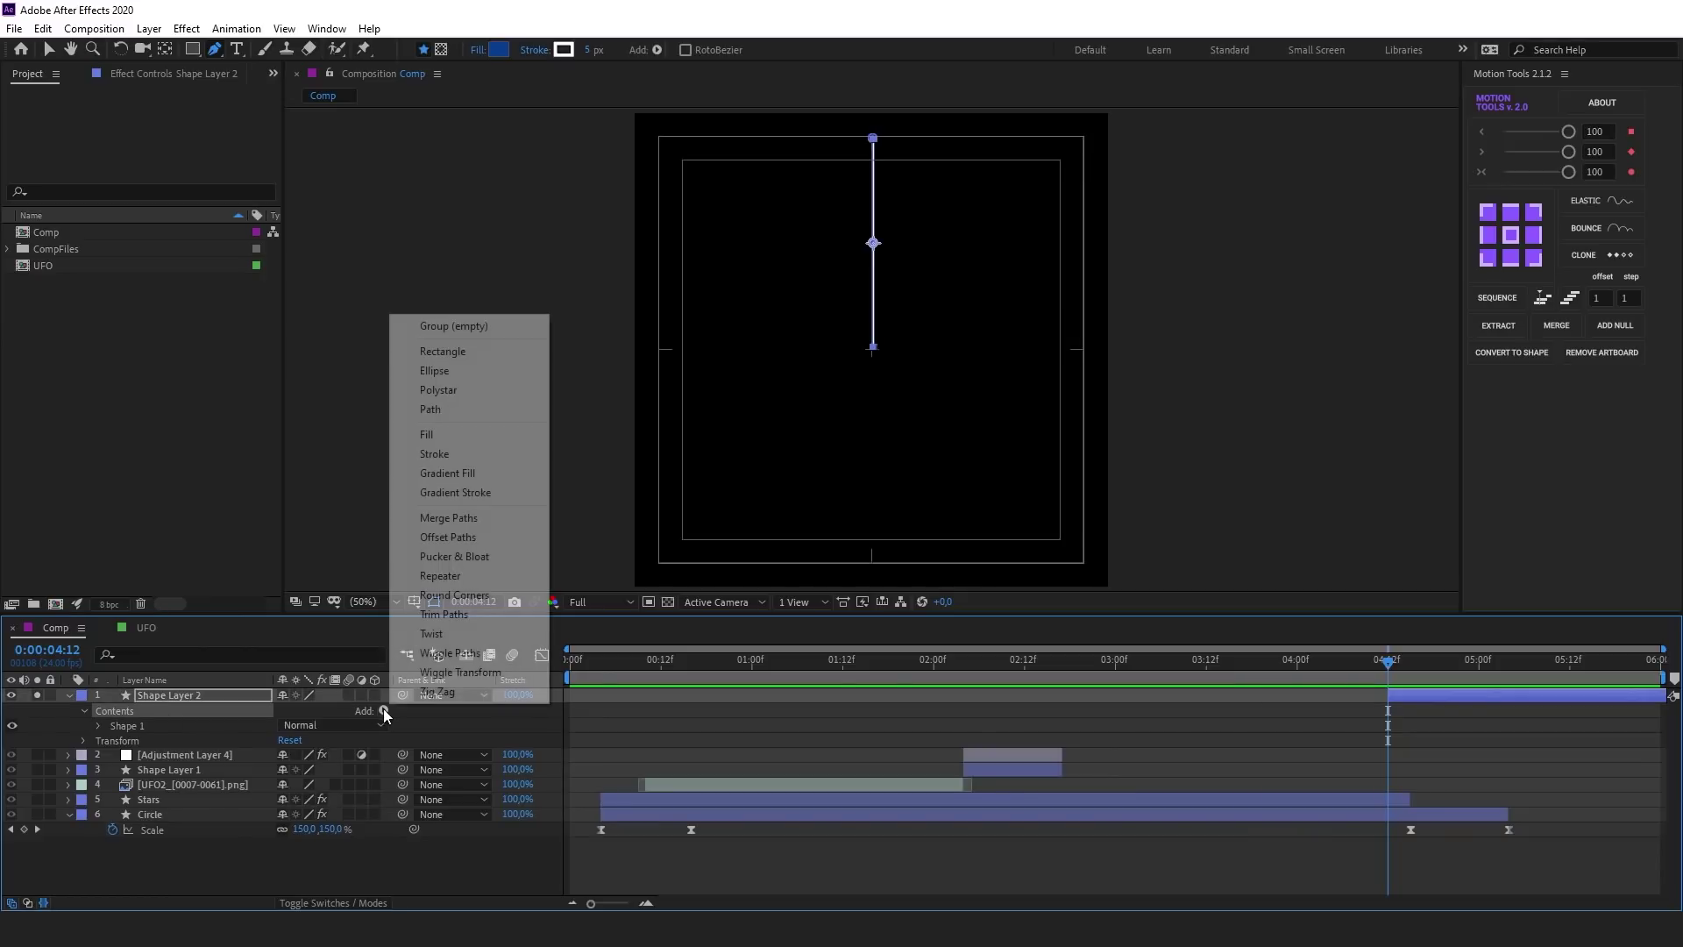
click(496, 615)
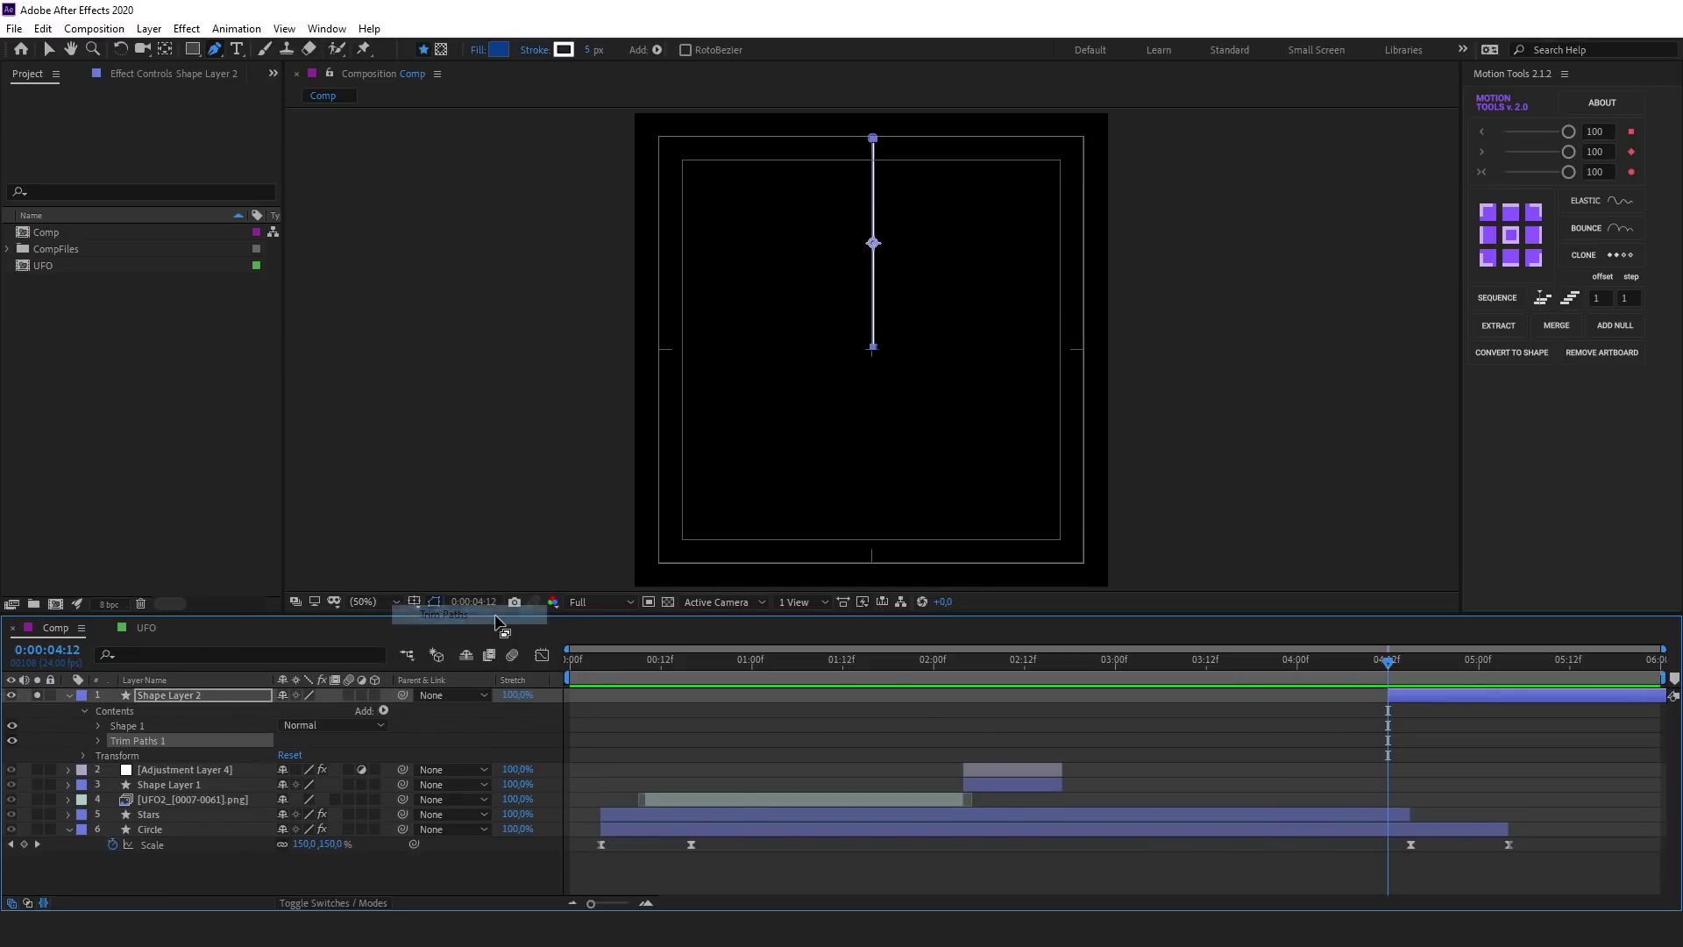
click(96, 742)
mouse_move(287, 769)
mouse_down()
mouse_move(237, 769)
mouse_move(321, 768)
mouse_up()
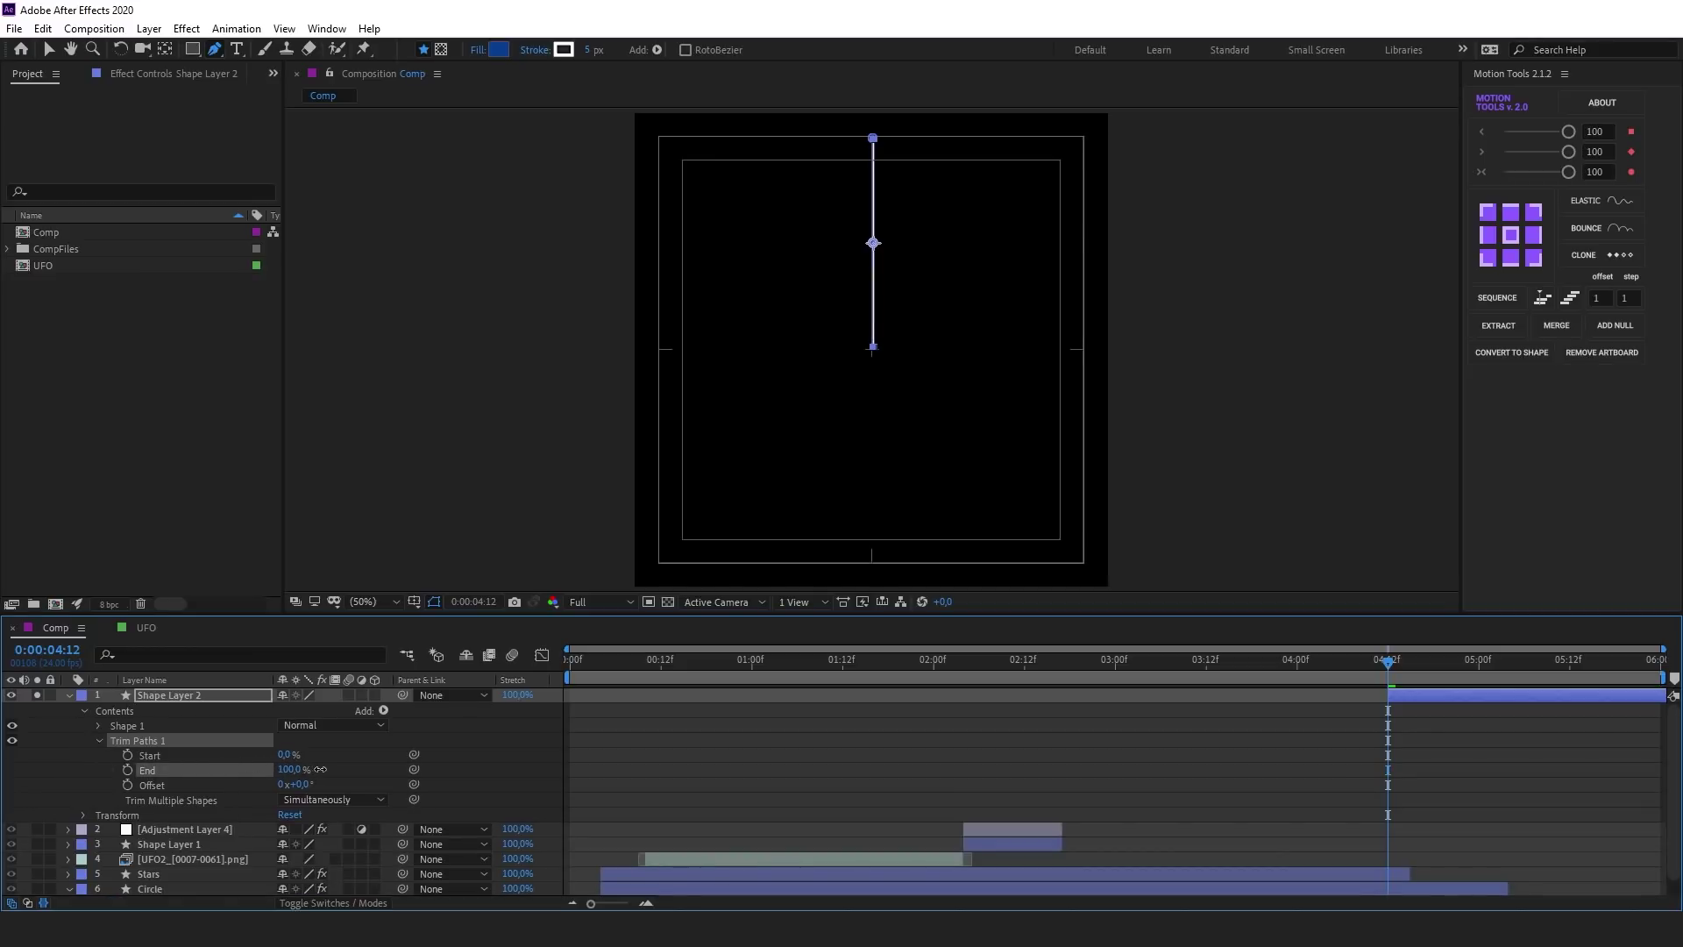
Add a Repeater to the line's contents and set Copies to 5
click(109, 740)
click(133, 711)
click(383, 711)
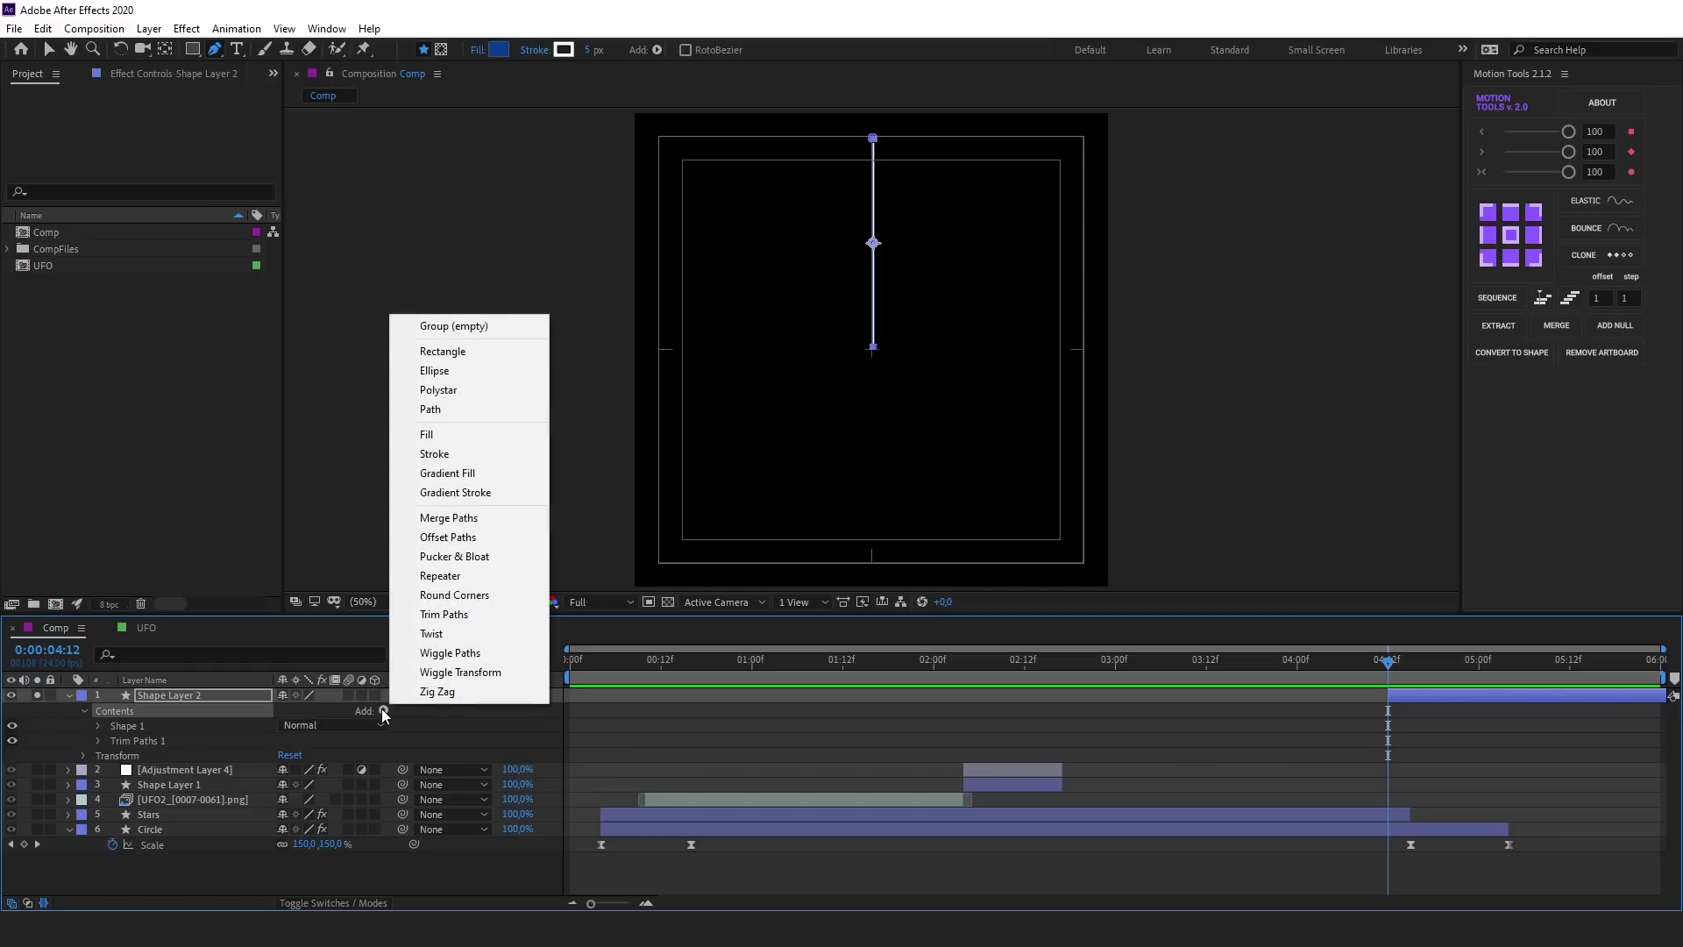
click(504, 576)
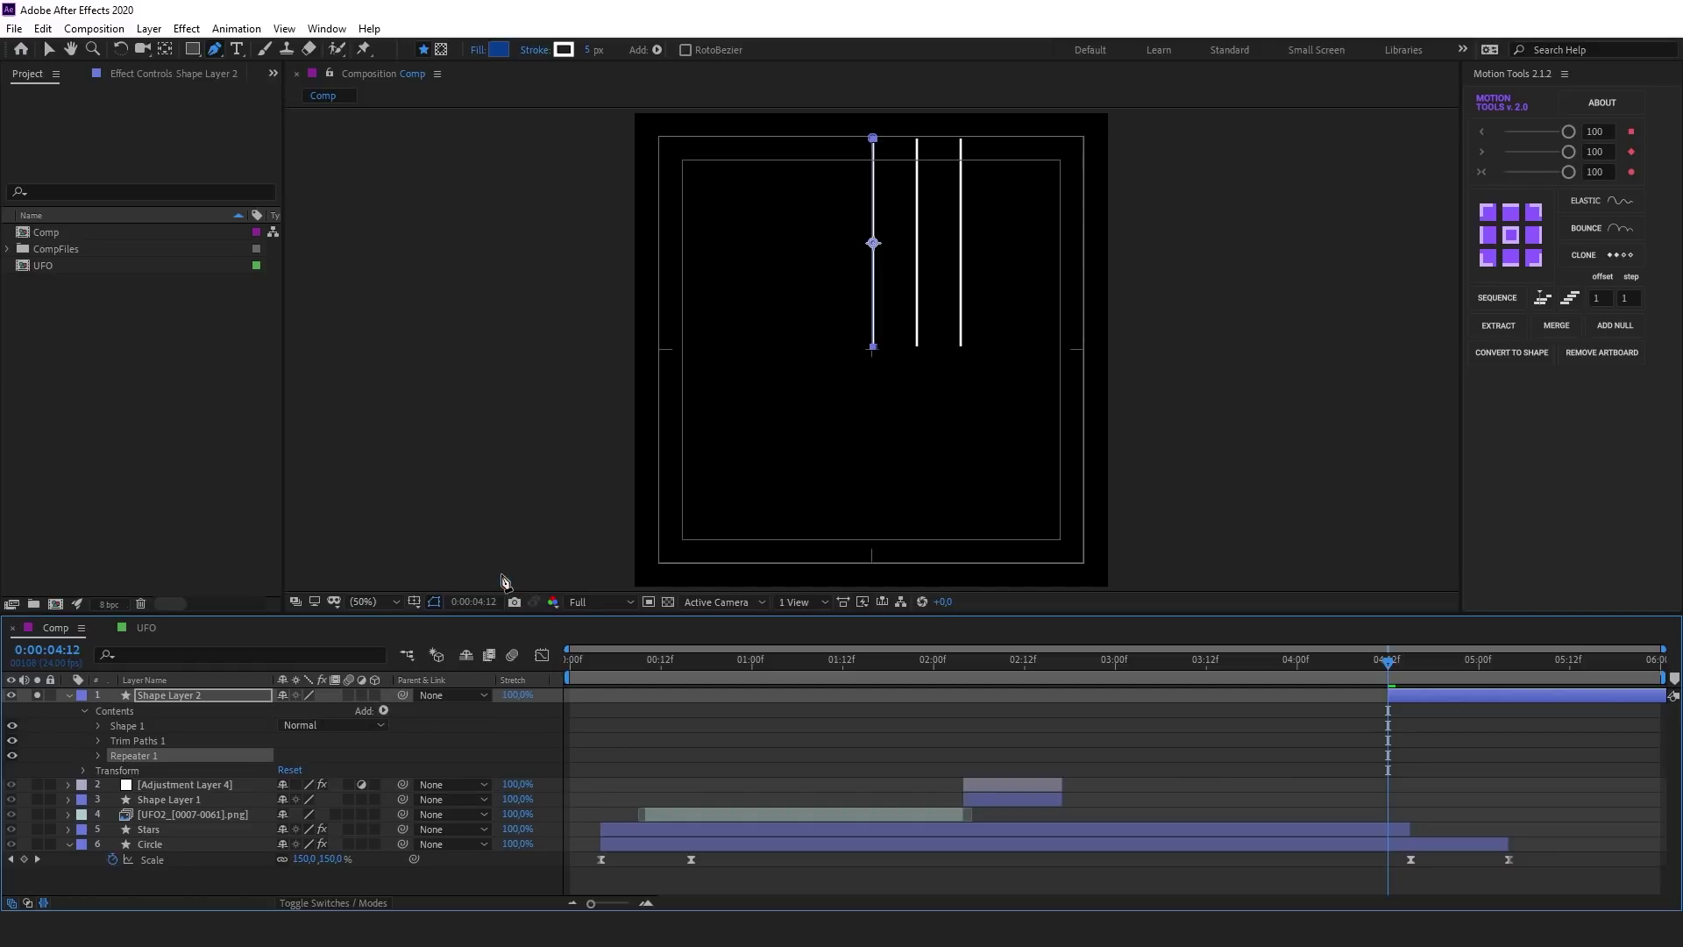
click(96, 756)
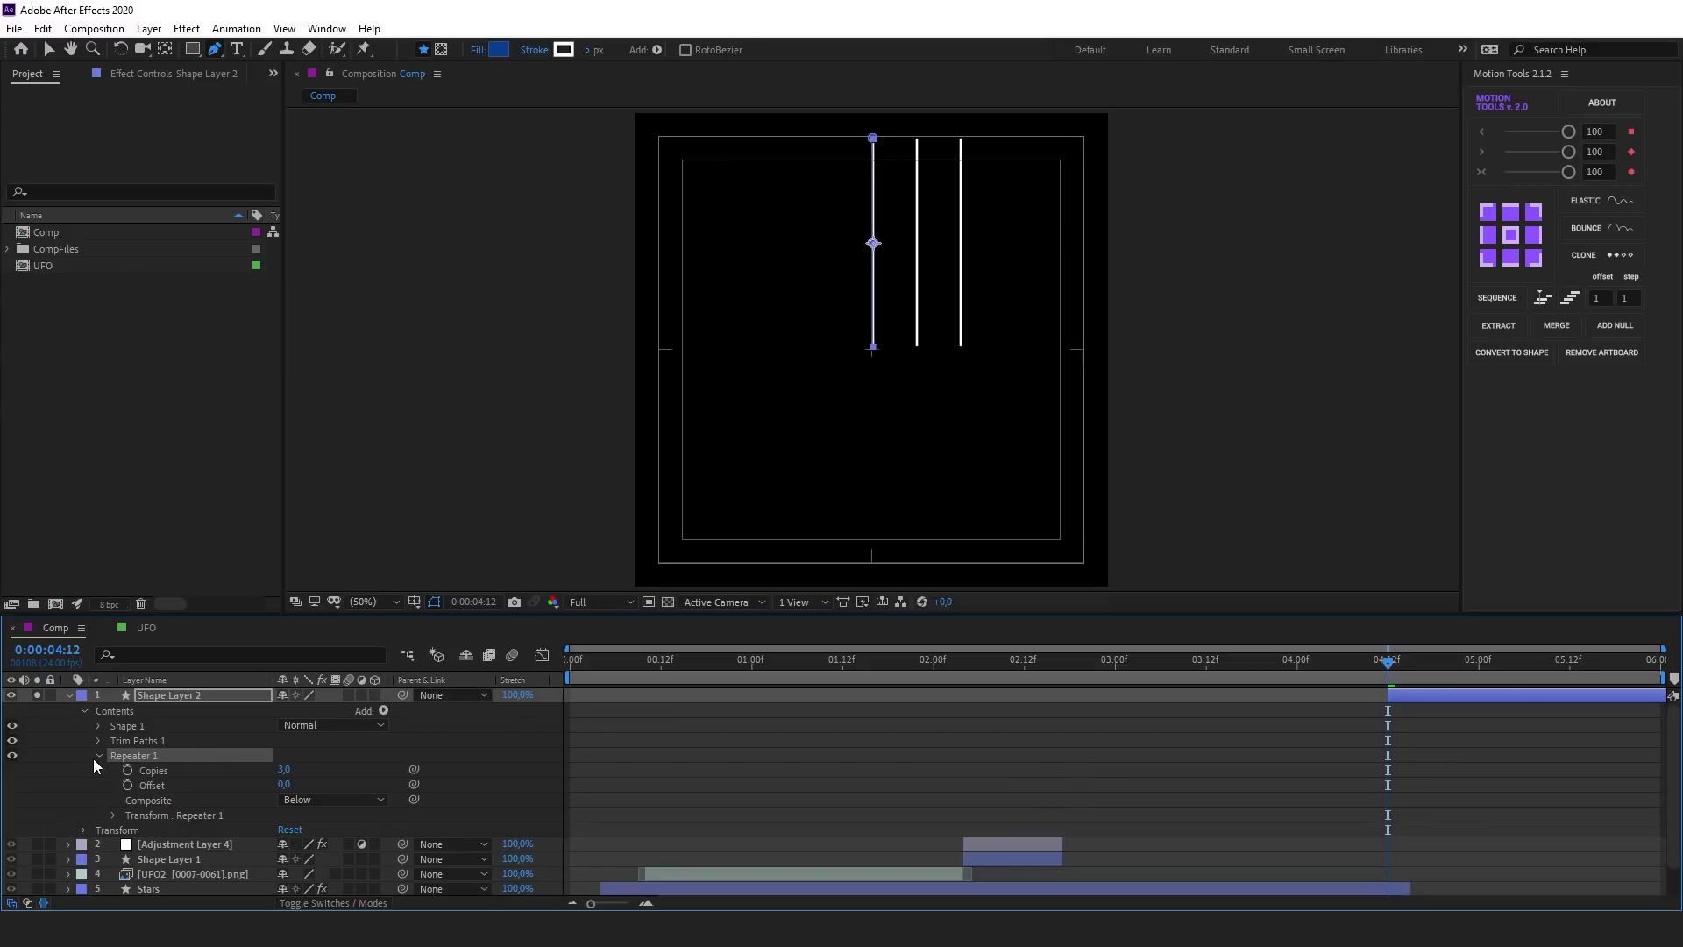
click(286, 771)
text(5)
click(317, 769)
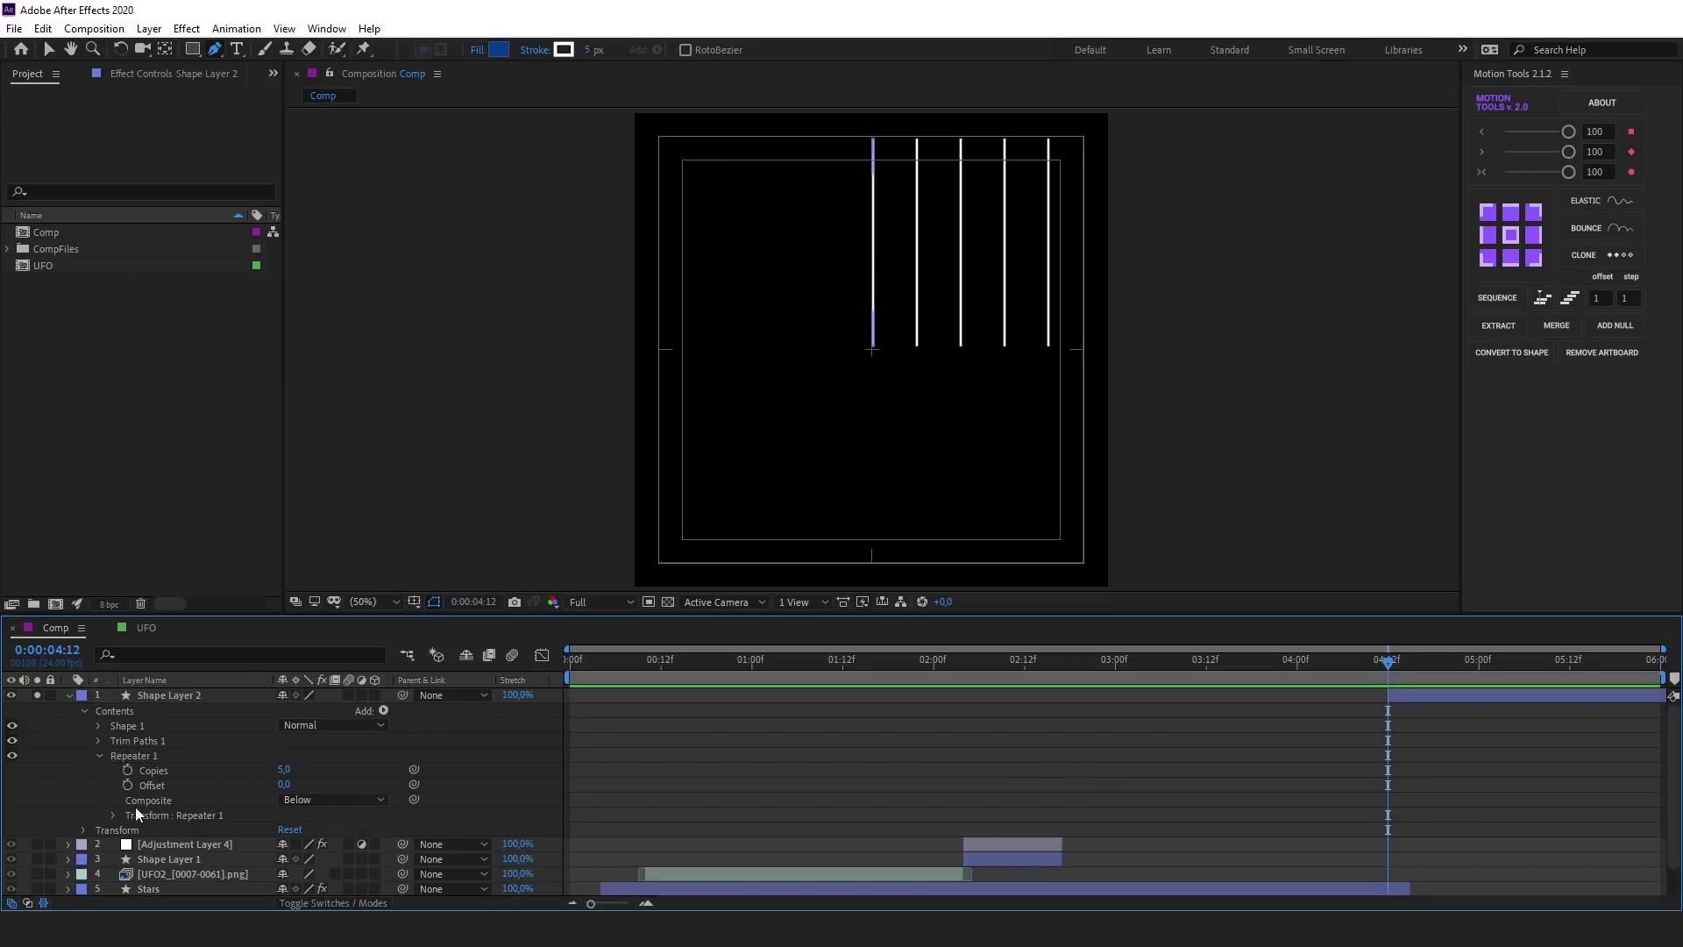
Set the Repeater Transform Position to 0,0 and Rotation to 72°
click(112, 815)
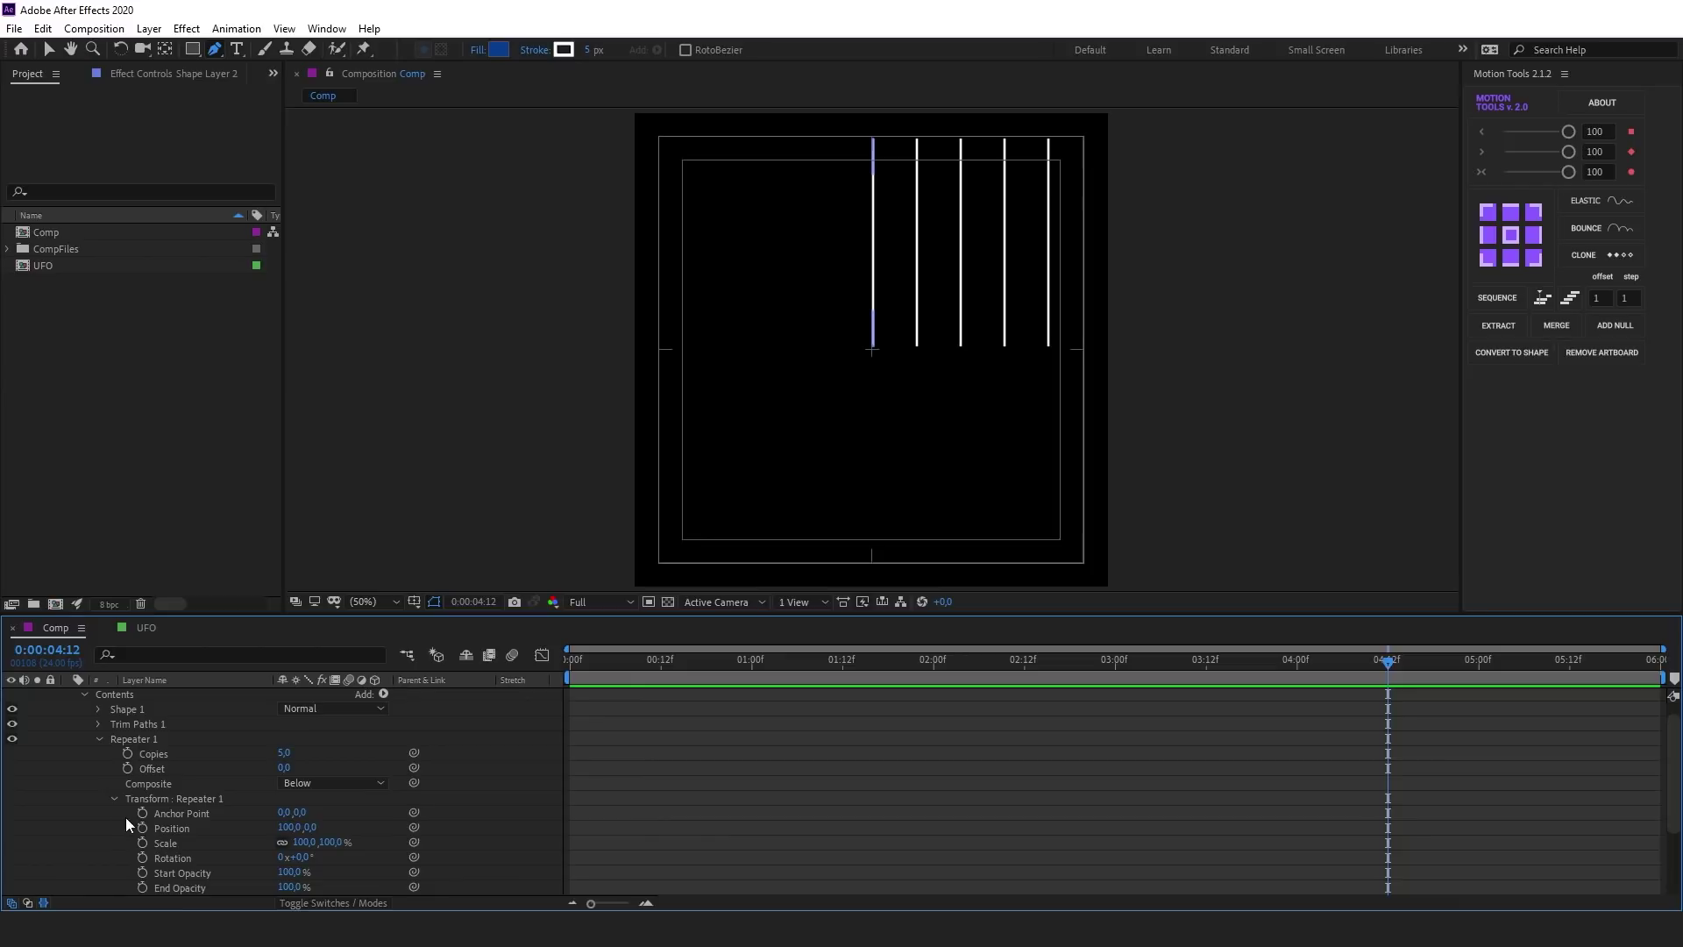
click(290, 828)
text(0)
key(Return)
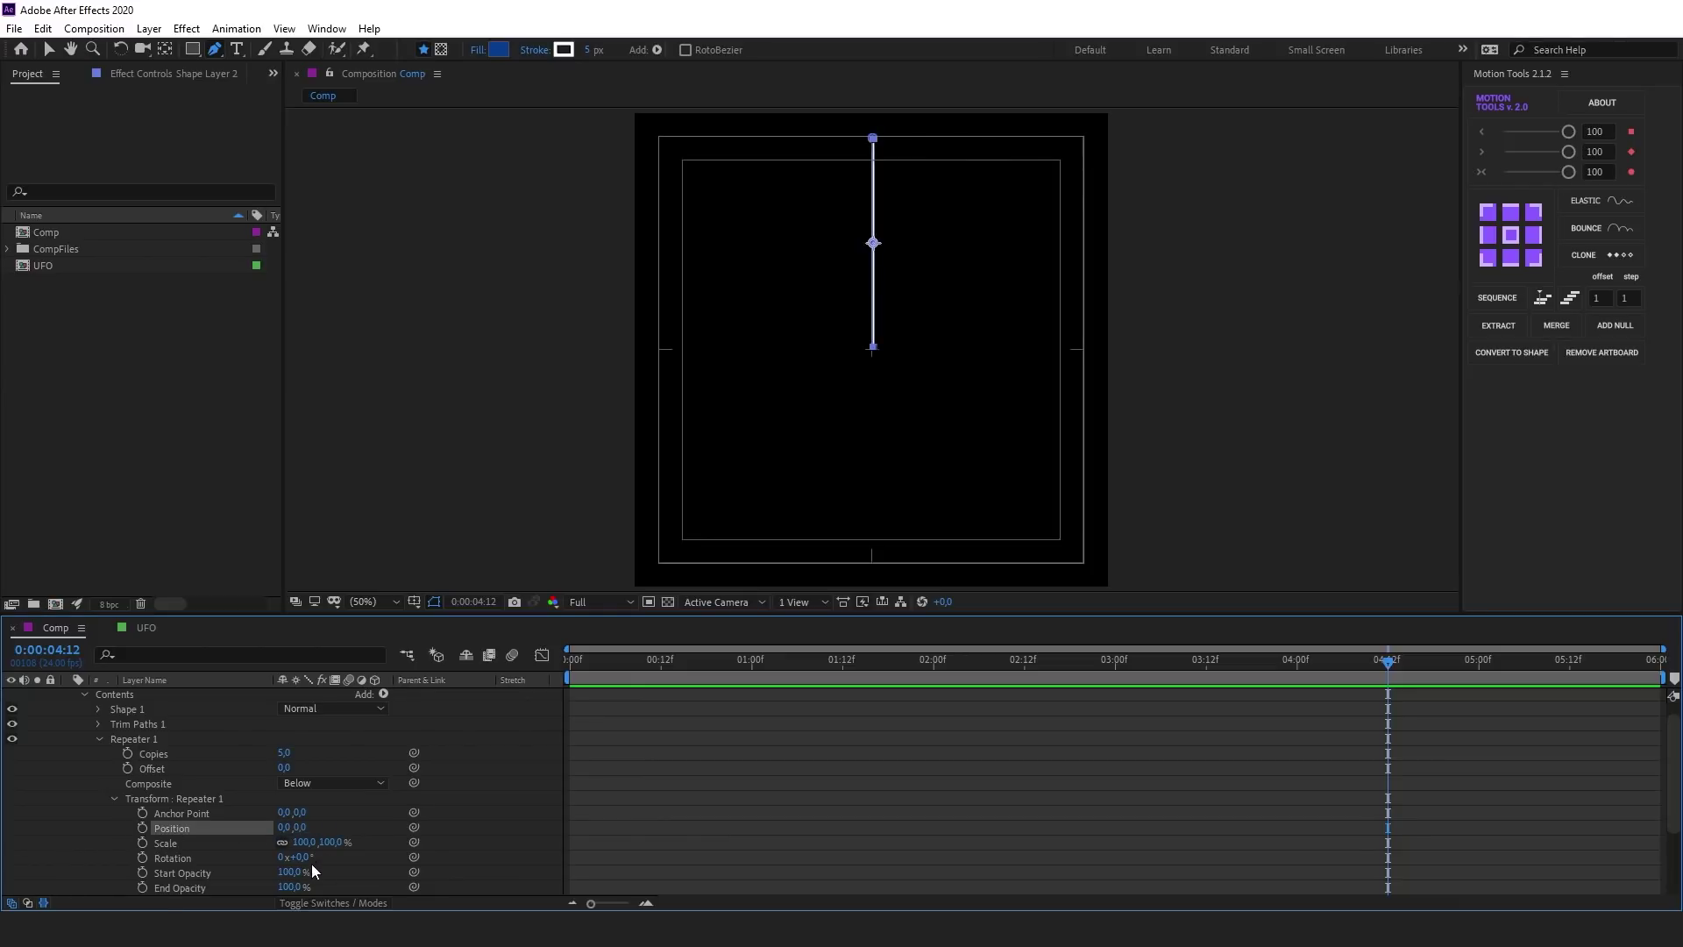
drag(298, 857, 355, 860)
click(299, 857)
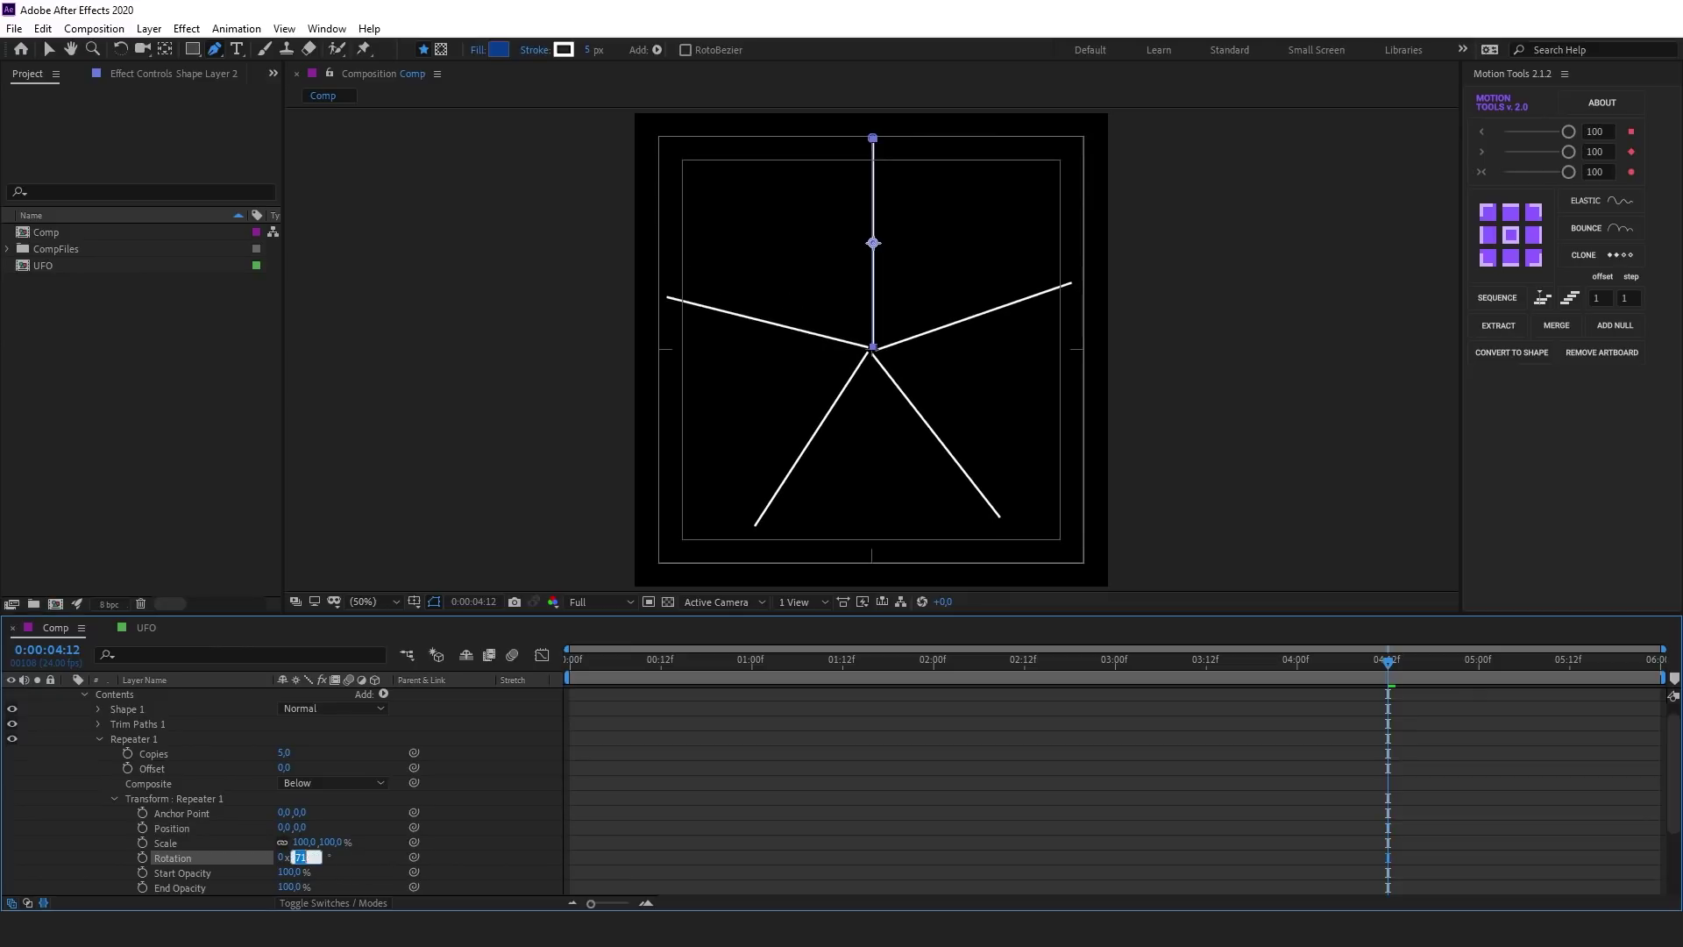
text(72)
key(Return)
scroll(203, 806, up, 1)
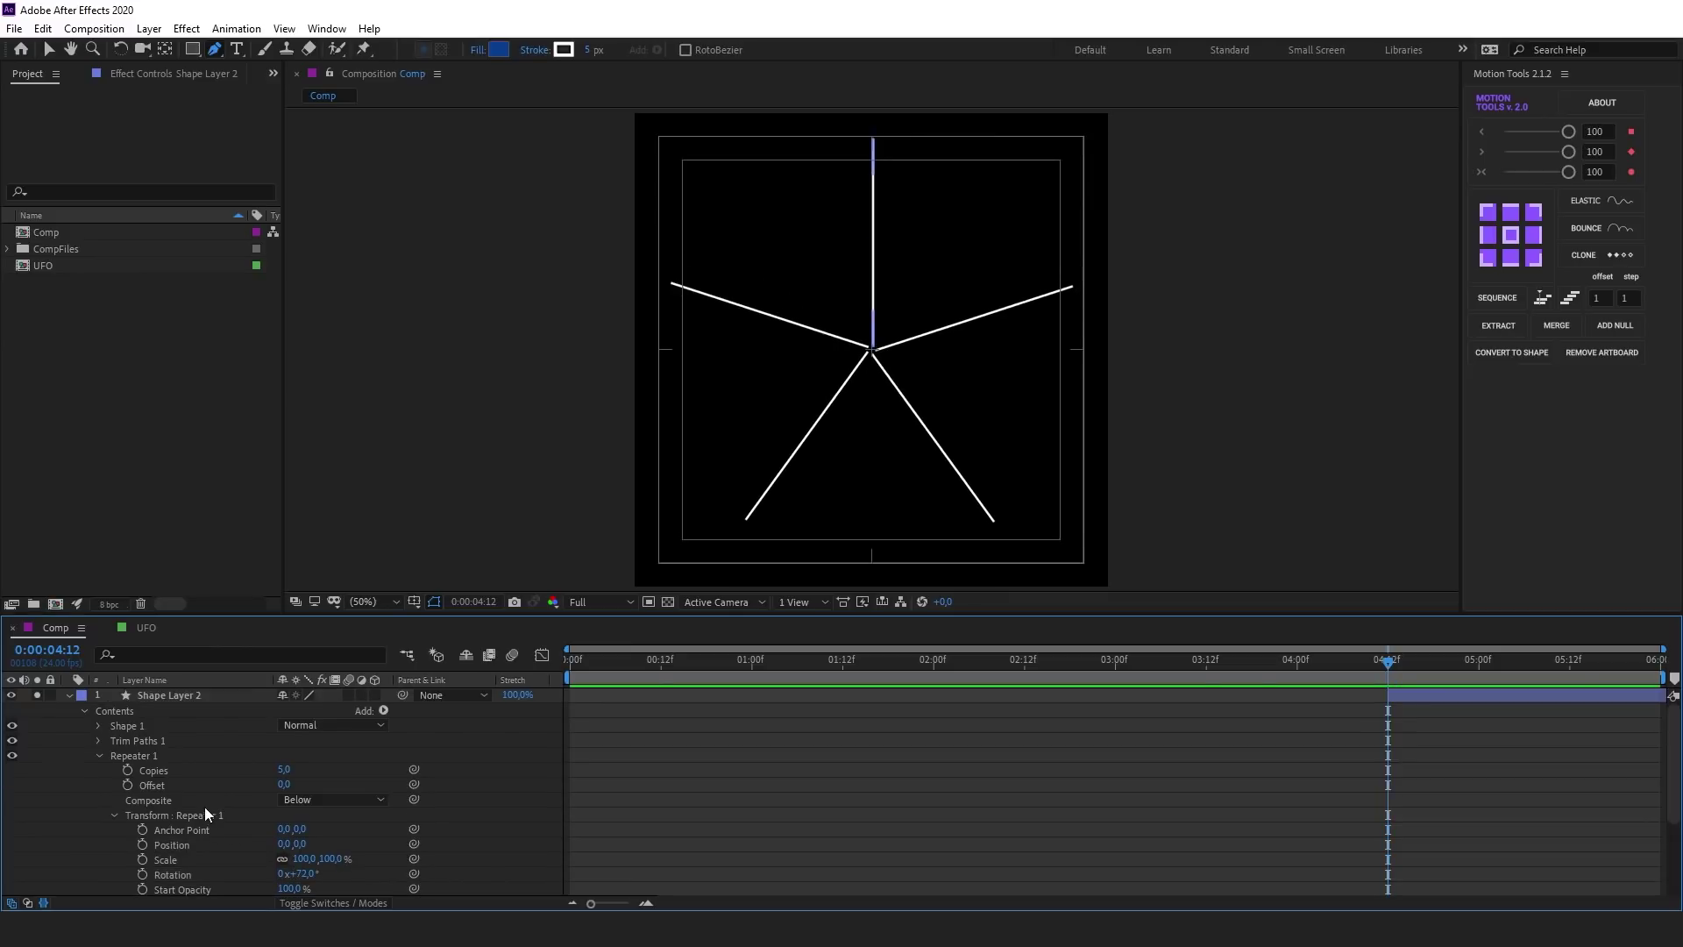
Zoom in on the comp centre to inspect where the five rays meet, then fit the view
click(97, 726)
click(107, 739)
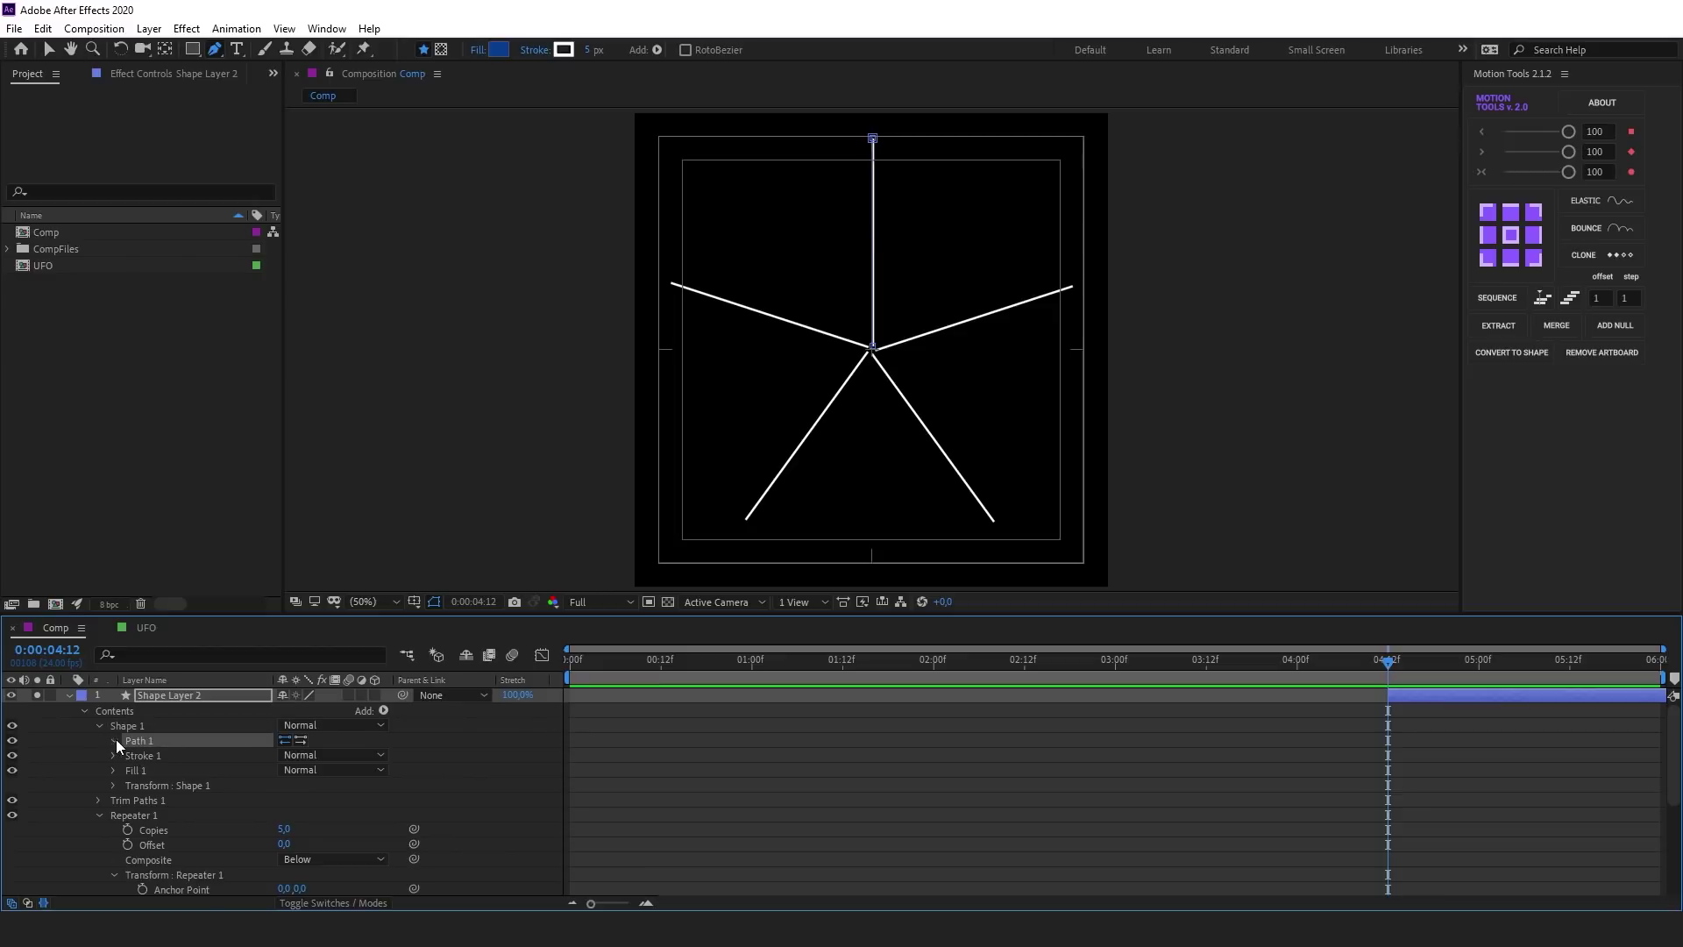
key(grave)
key(period)
key(period)
key(period)
key(period)
key(period)
key(period)
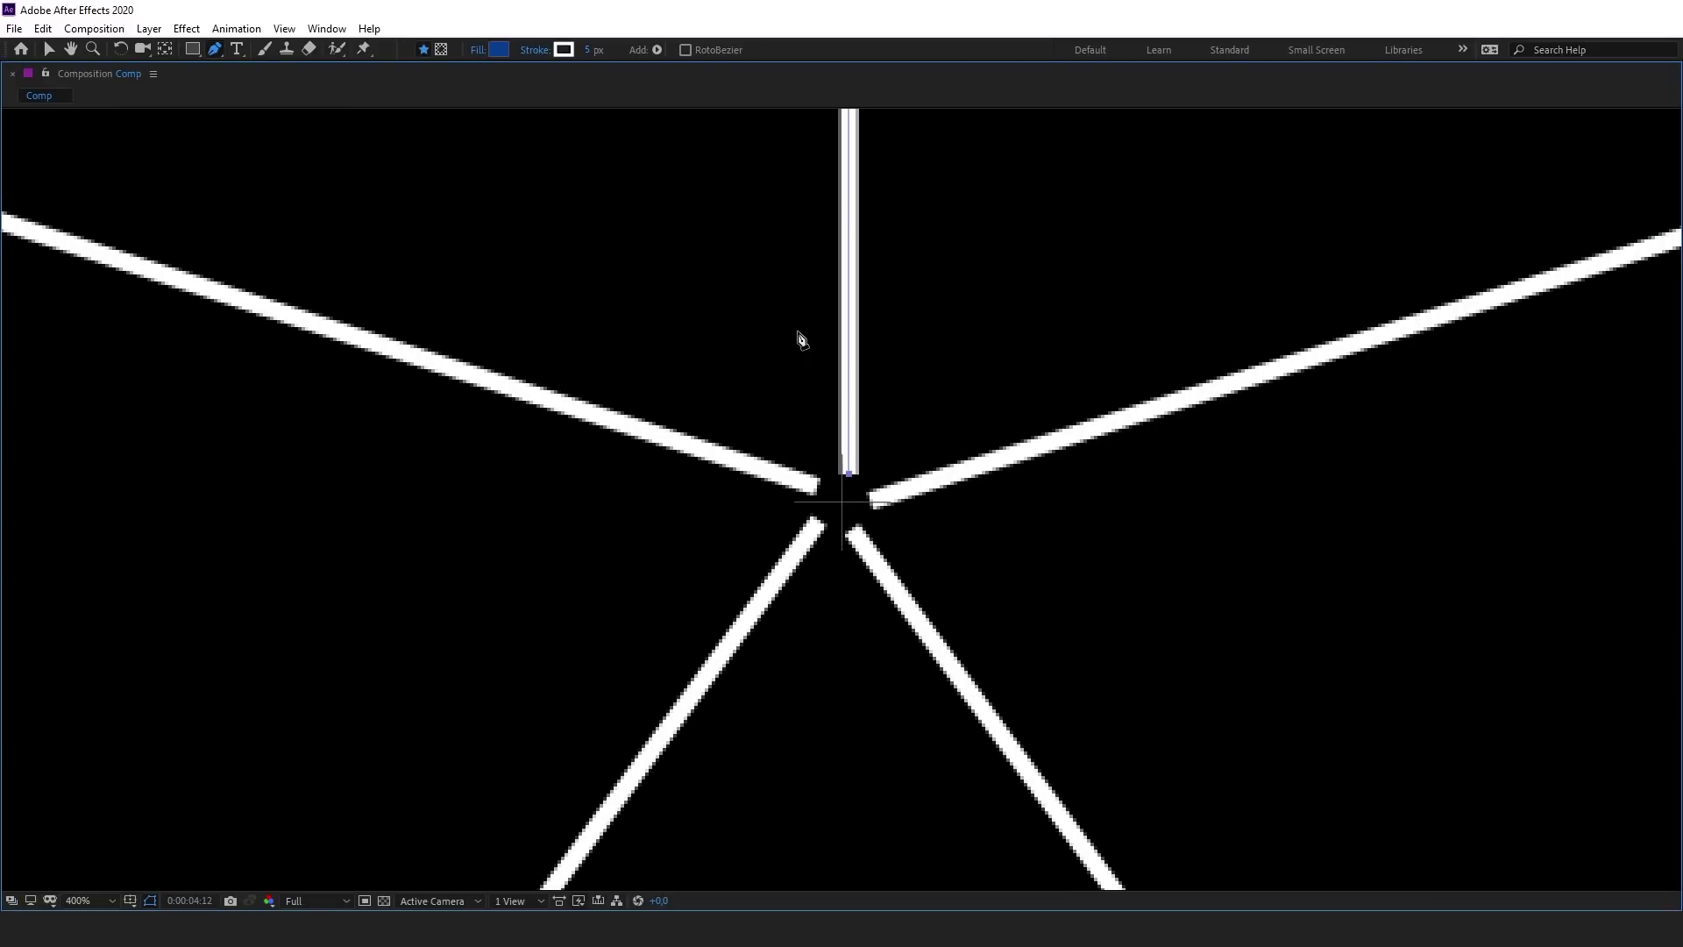
key(comma)
key(comma)
key(grave)
key(alt+slash)
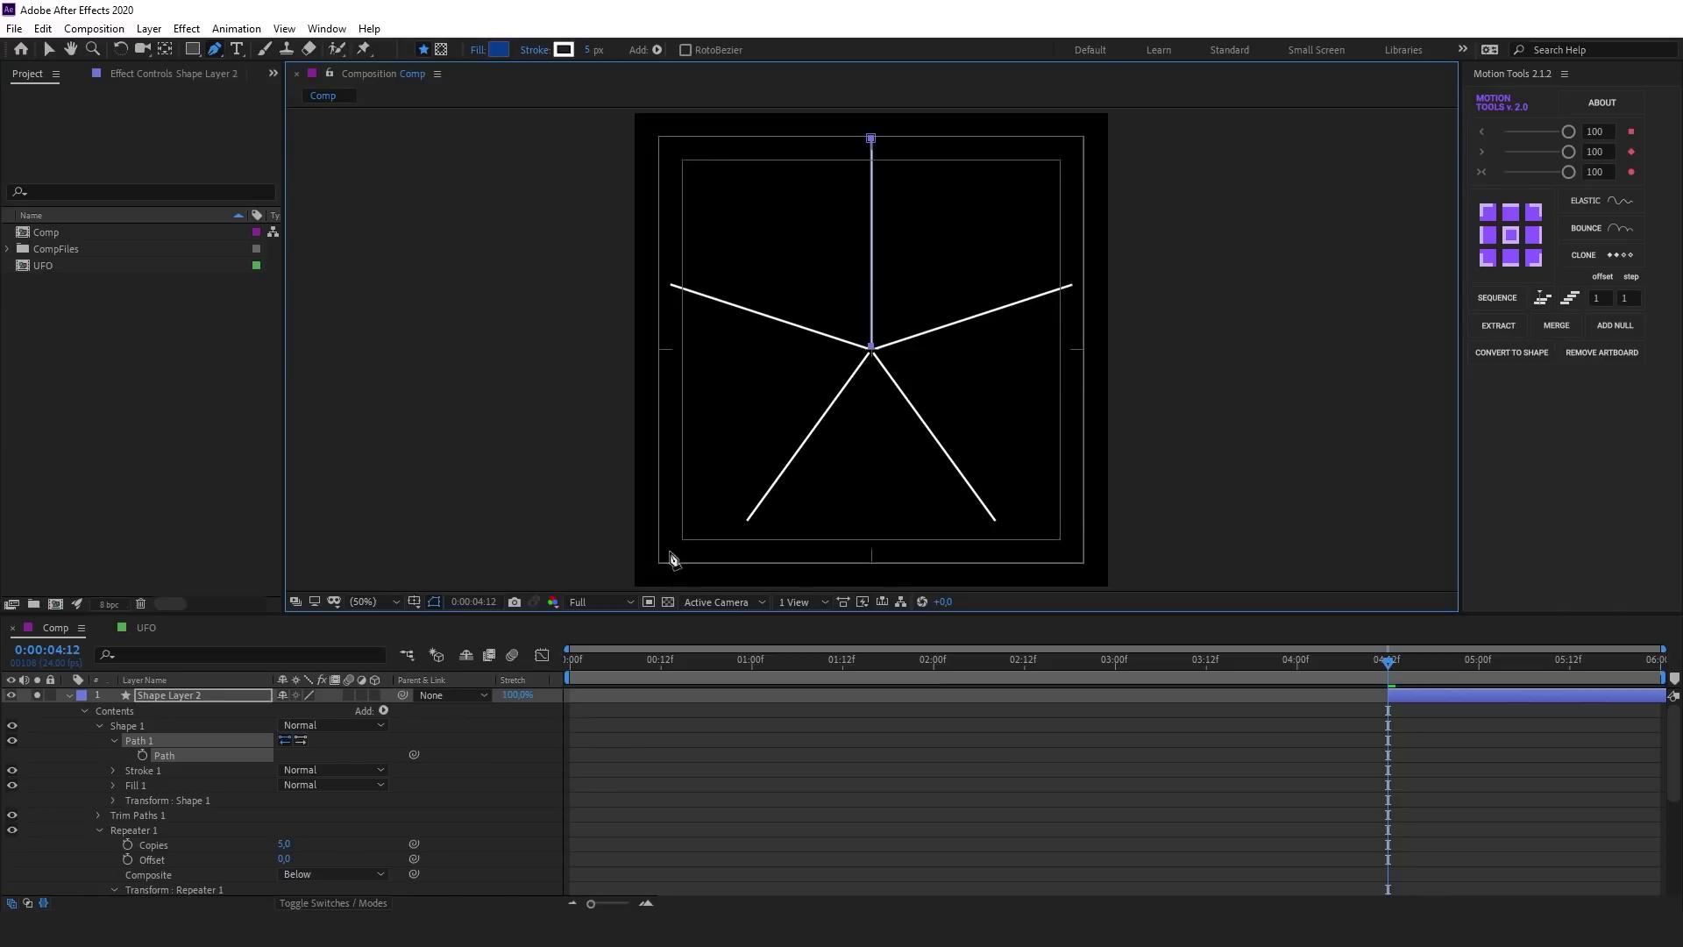
Set Stroke 1's Taper Start Length and End Length to 50%
click(98, 727)
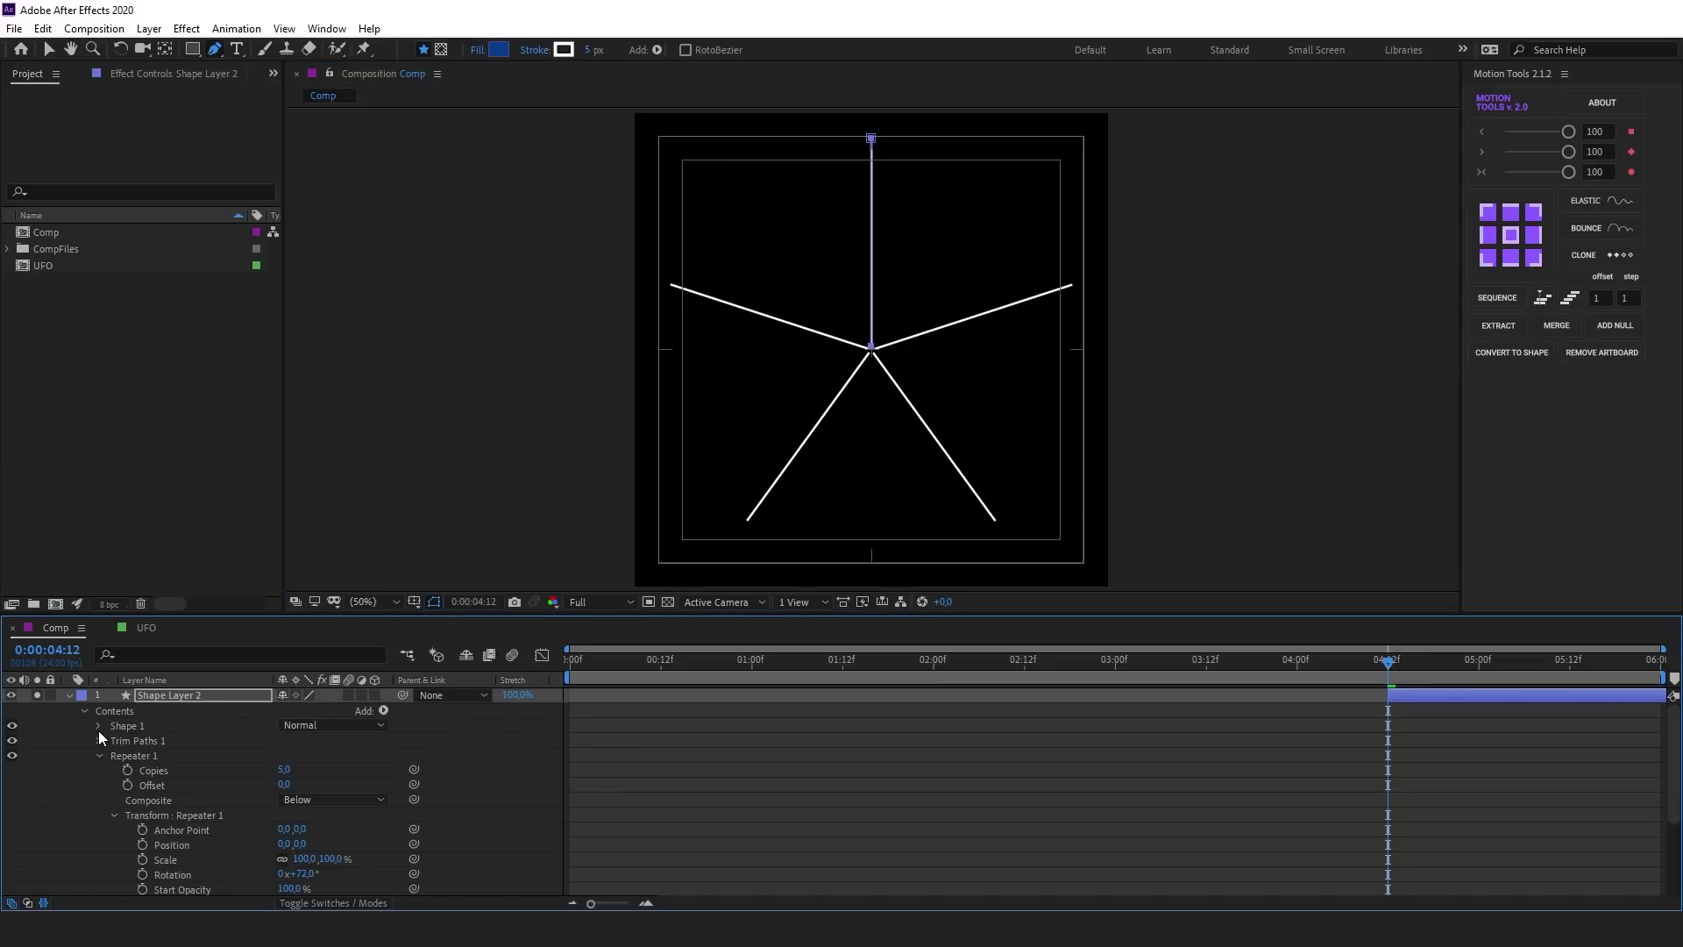
click(99, 756)
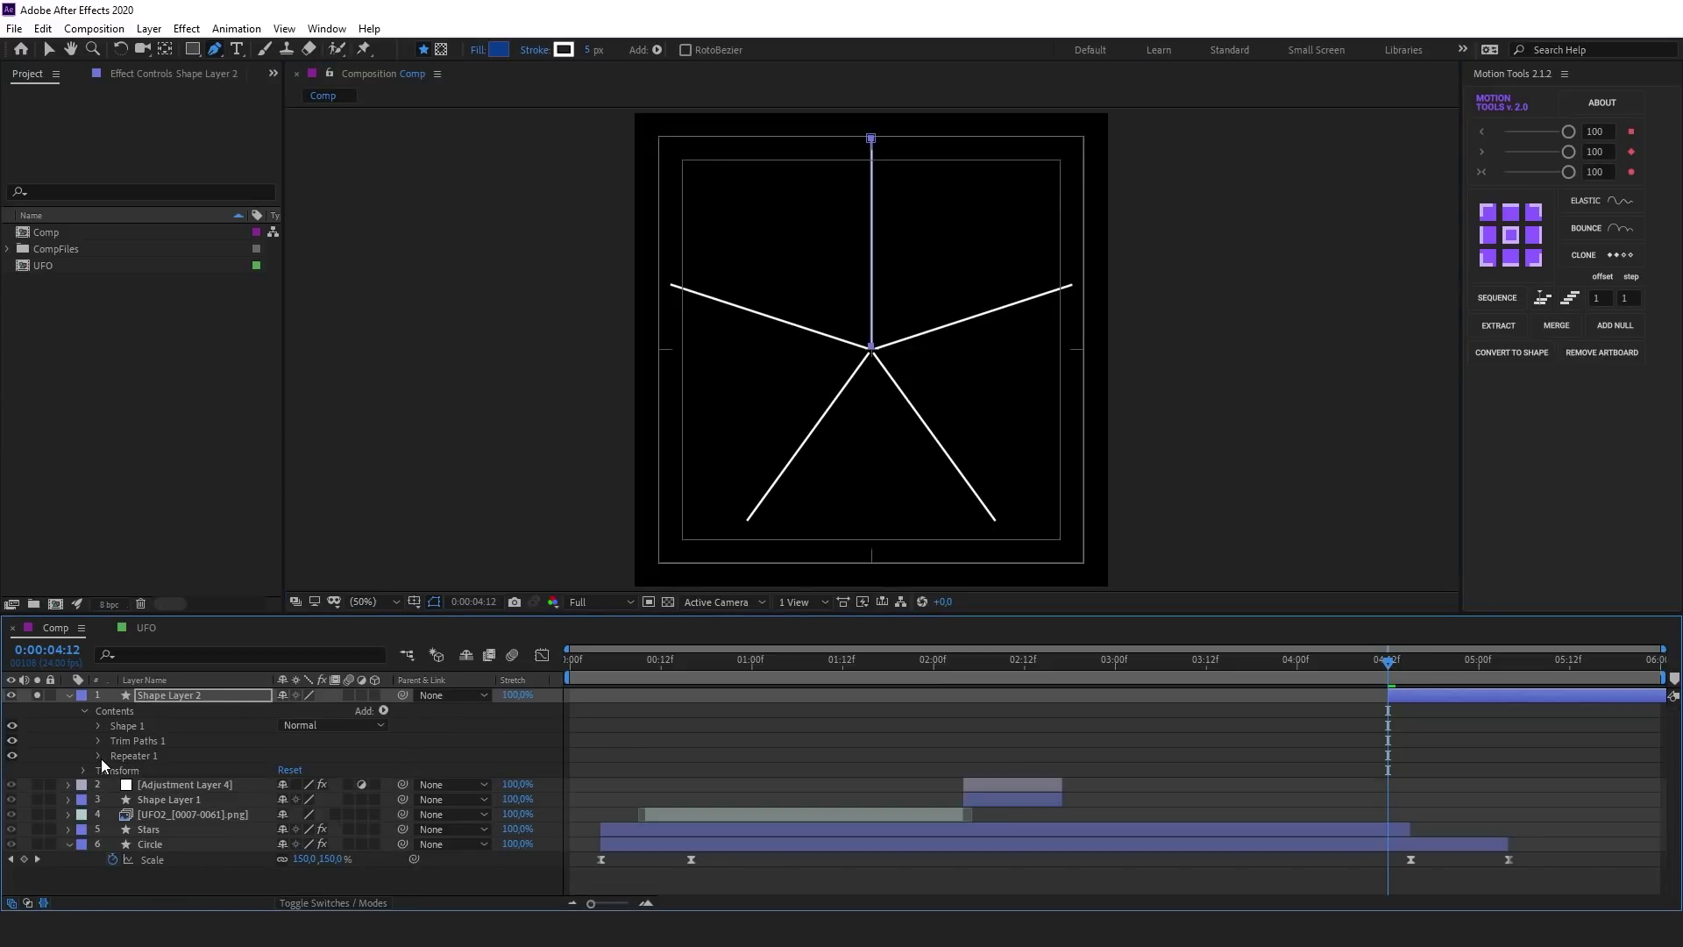
click(119, 726)
click(98, 726)
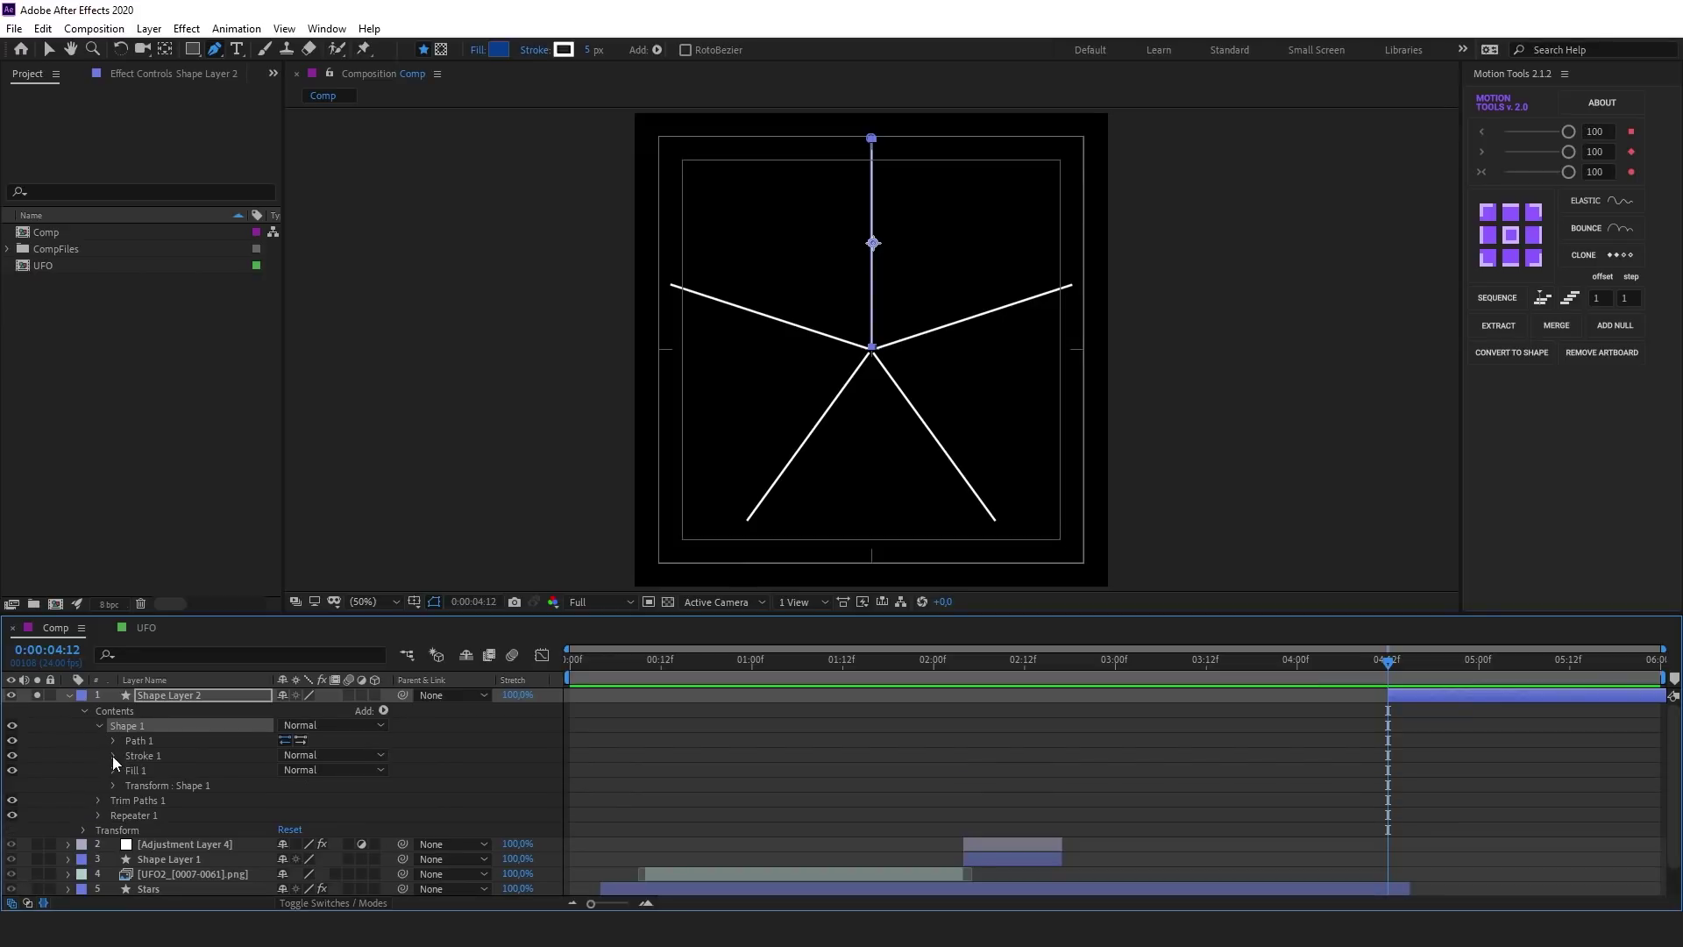
click(113, 755)
click(128, 873)
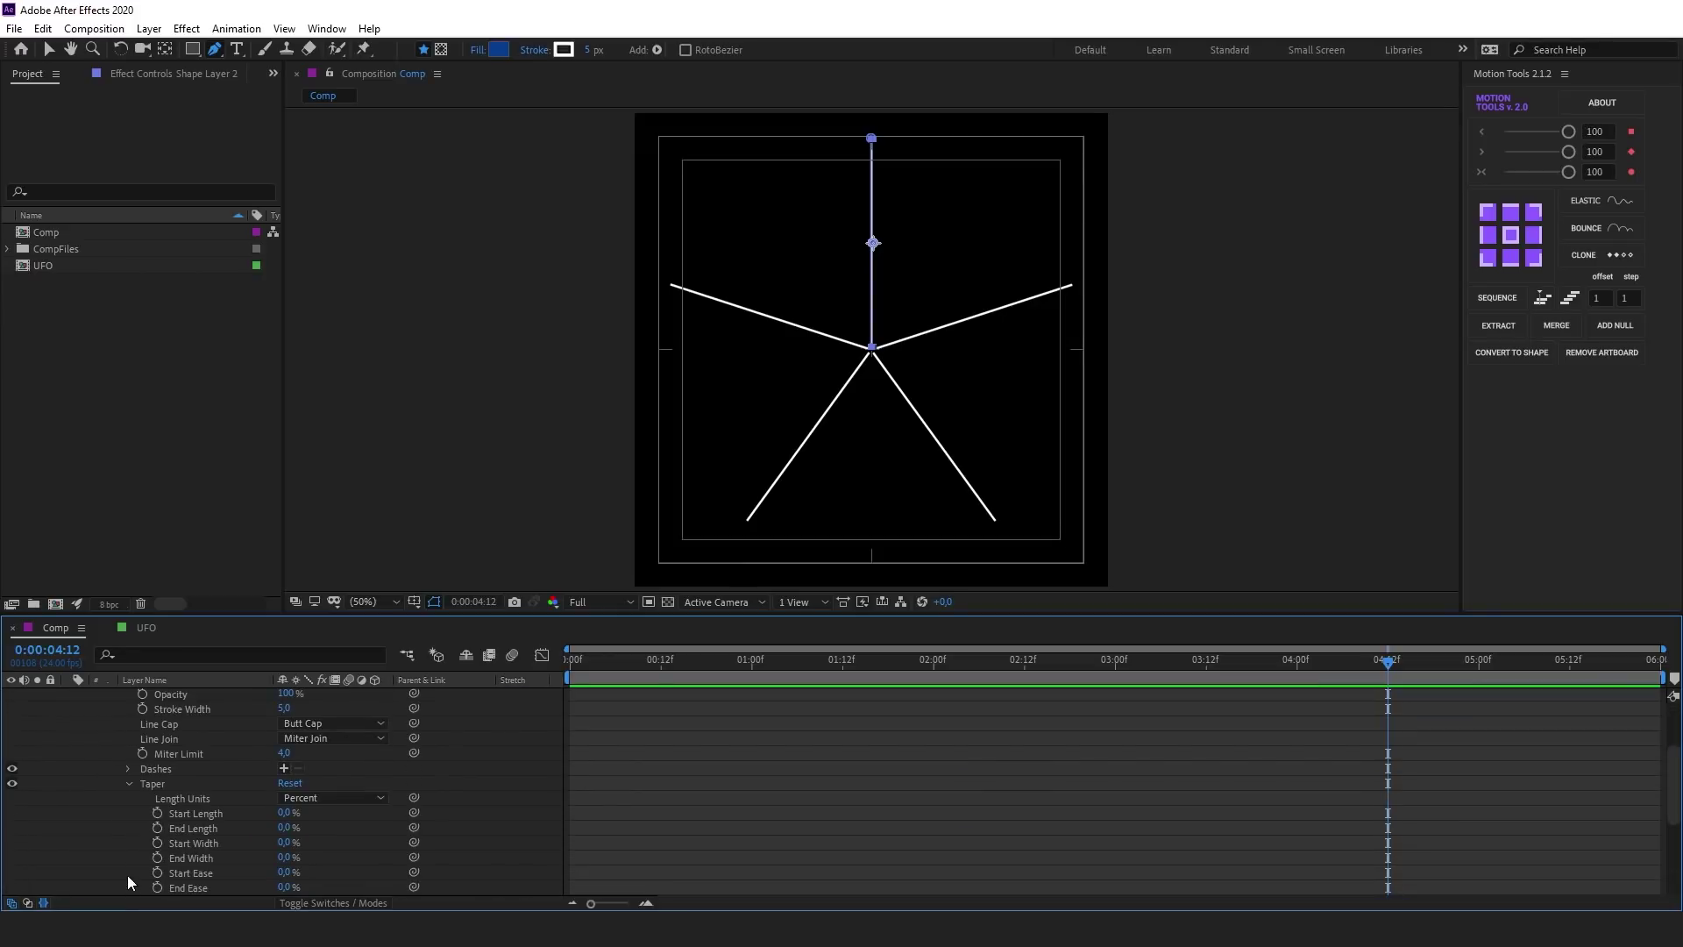
click(288, 813)
text(50)
key(Tab)
text(50)
key(Return)
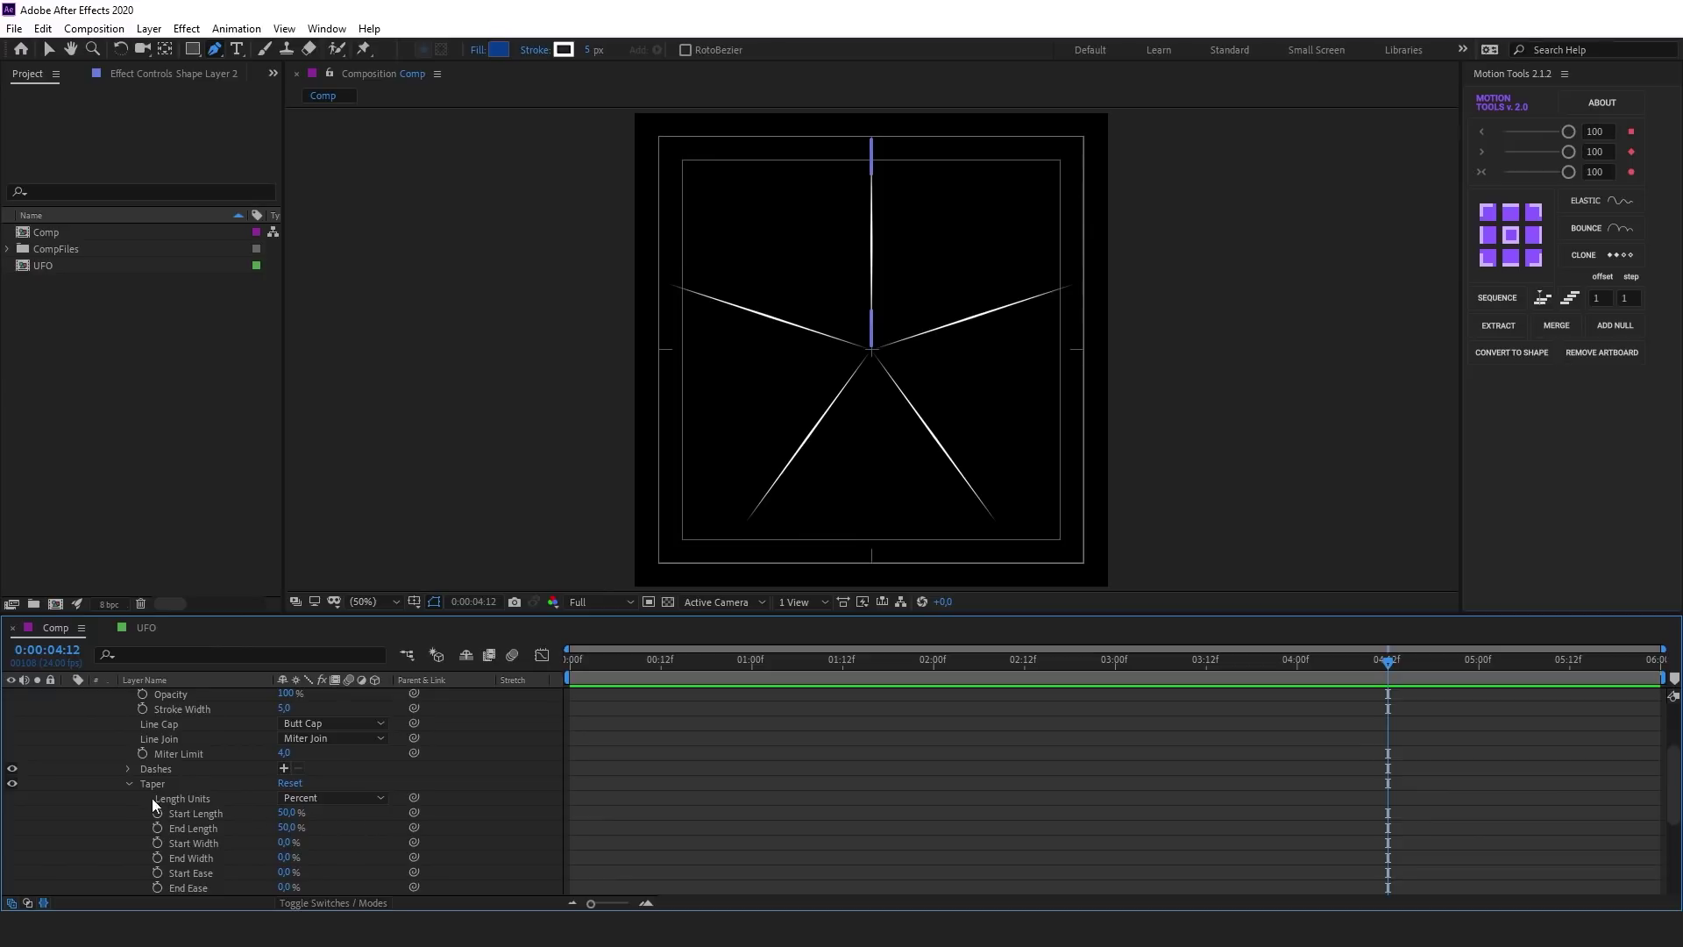
click(128, 785)
Expand Trim Paths 1 and try lowering End before setting it back to 100%
click(114, 694)
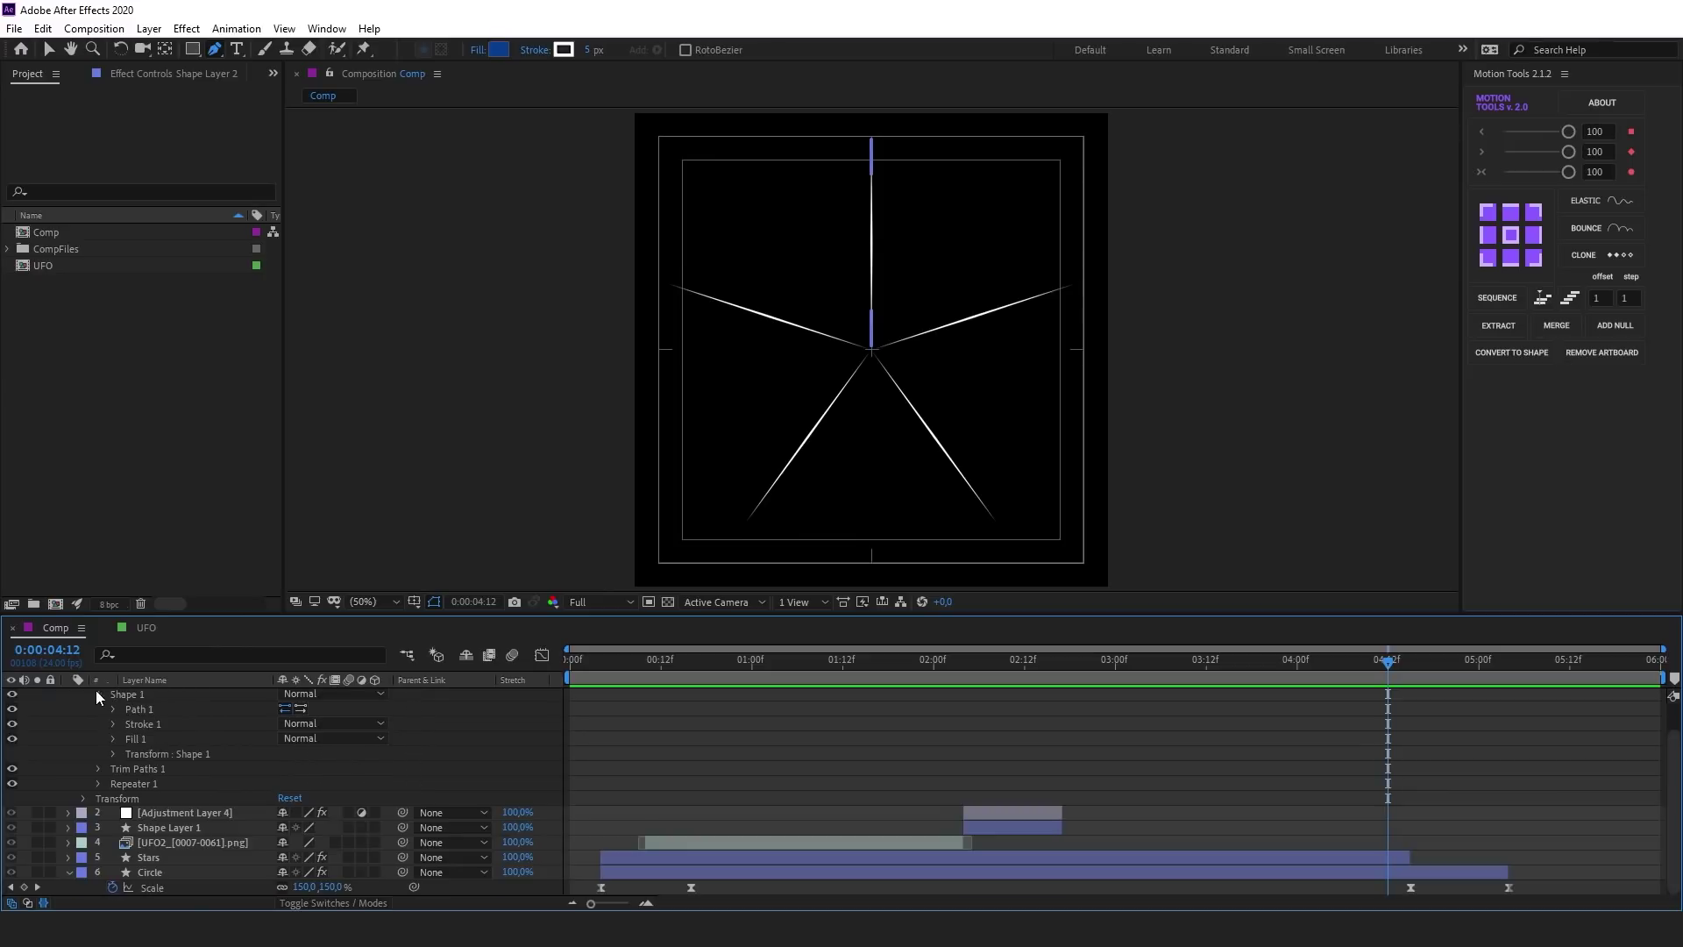
click(96, 691)
click(130, 739)
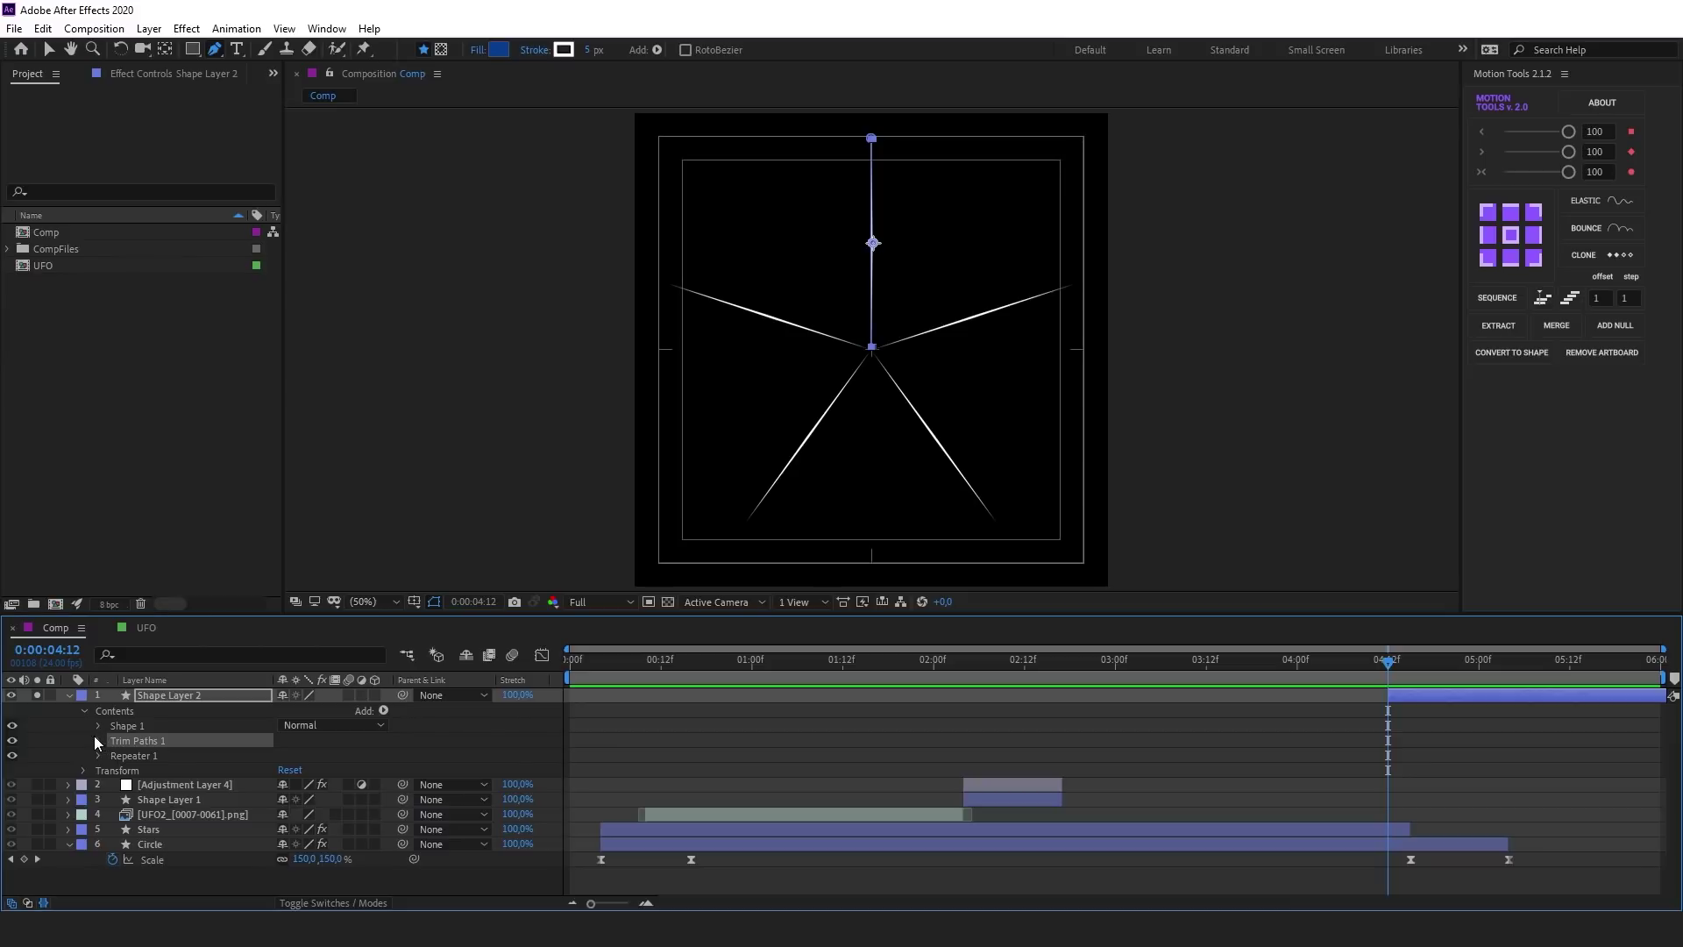
click(99, 740)
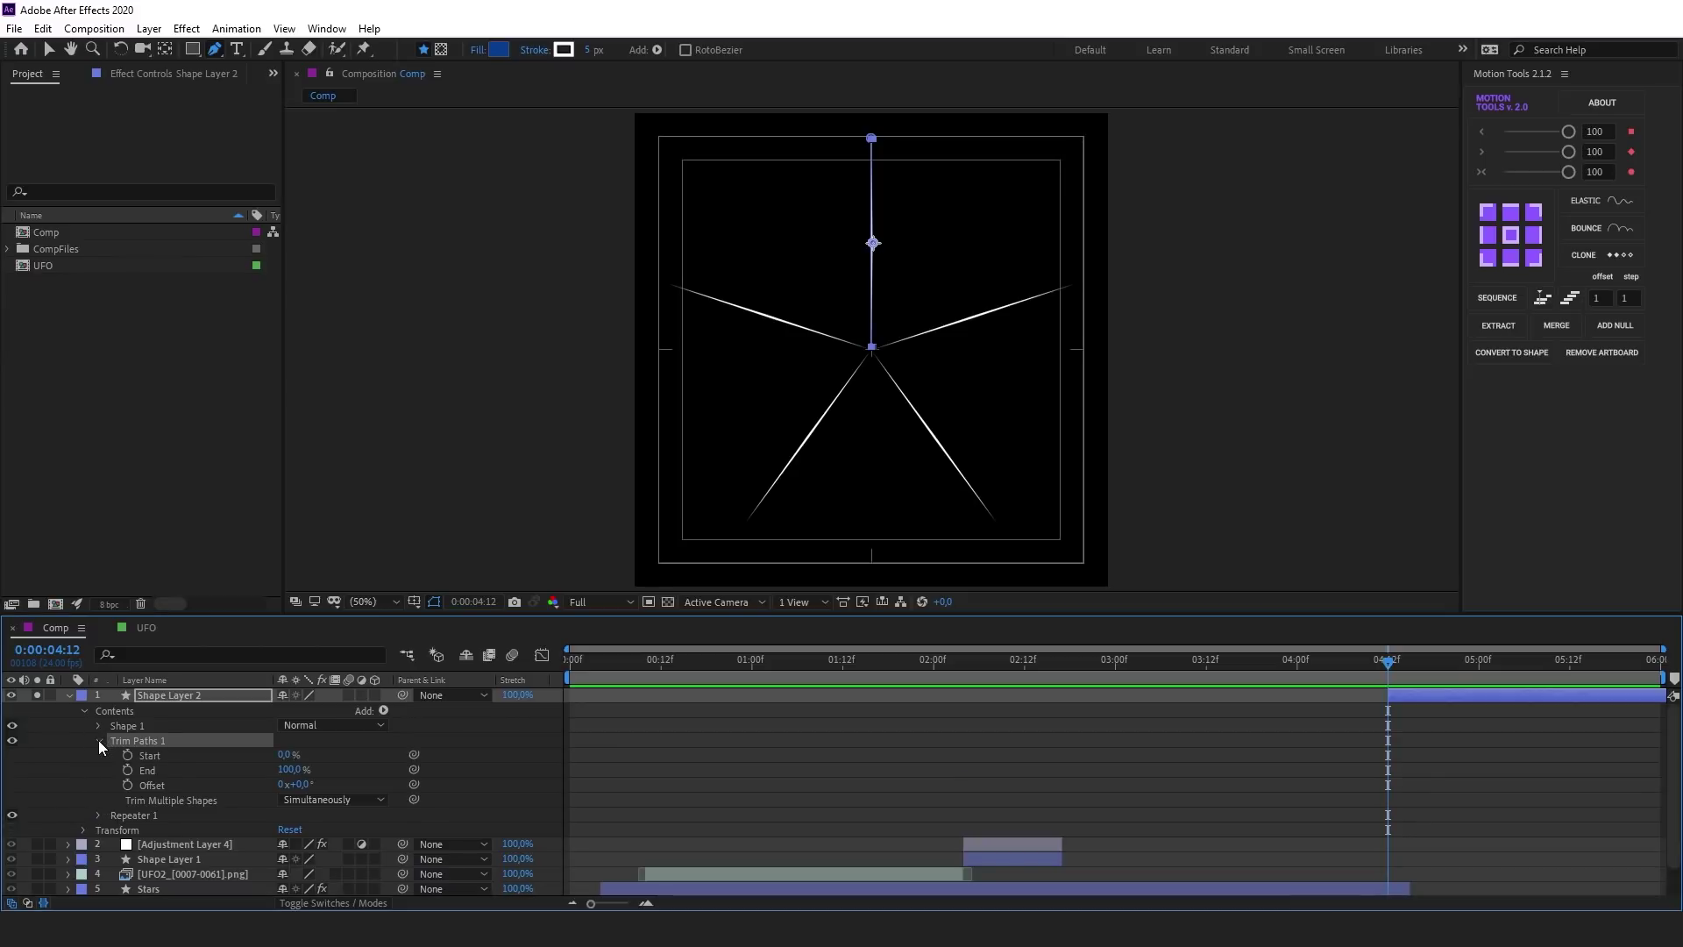
drag(292, 770, 239, 771)
click(288, 770)
text(100)
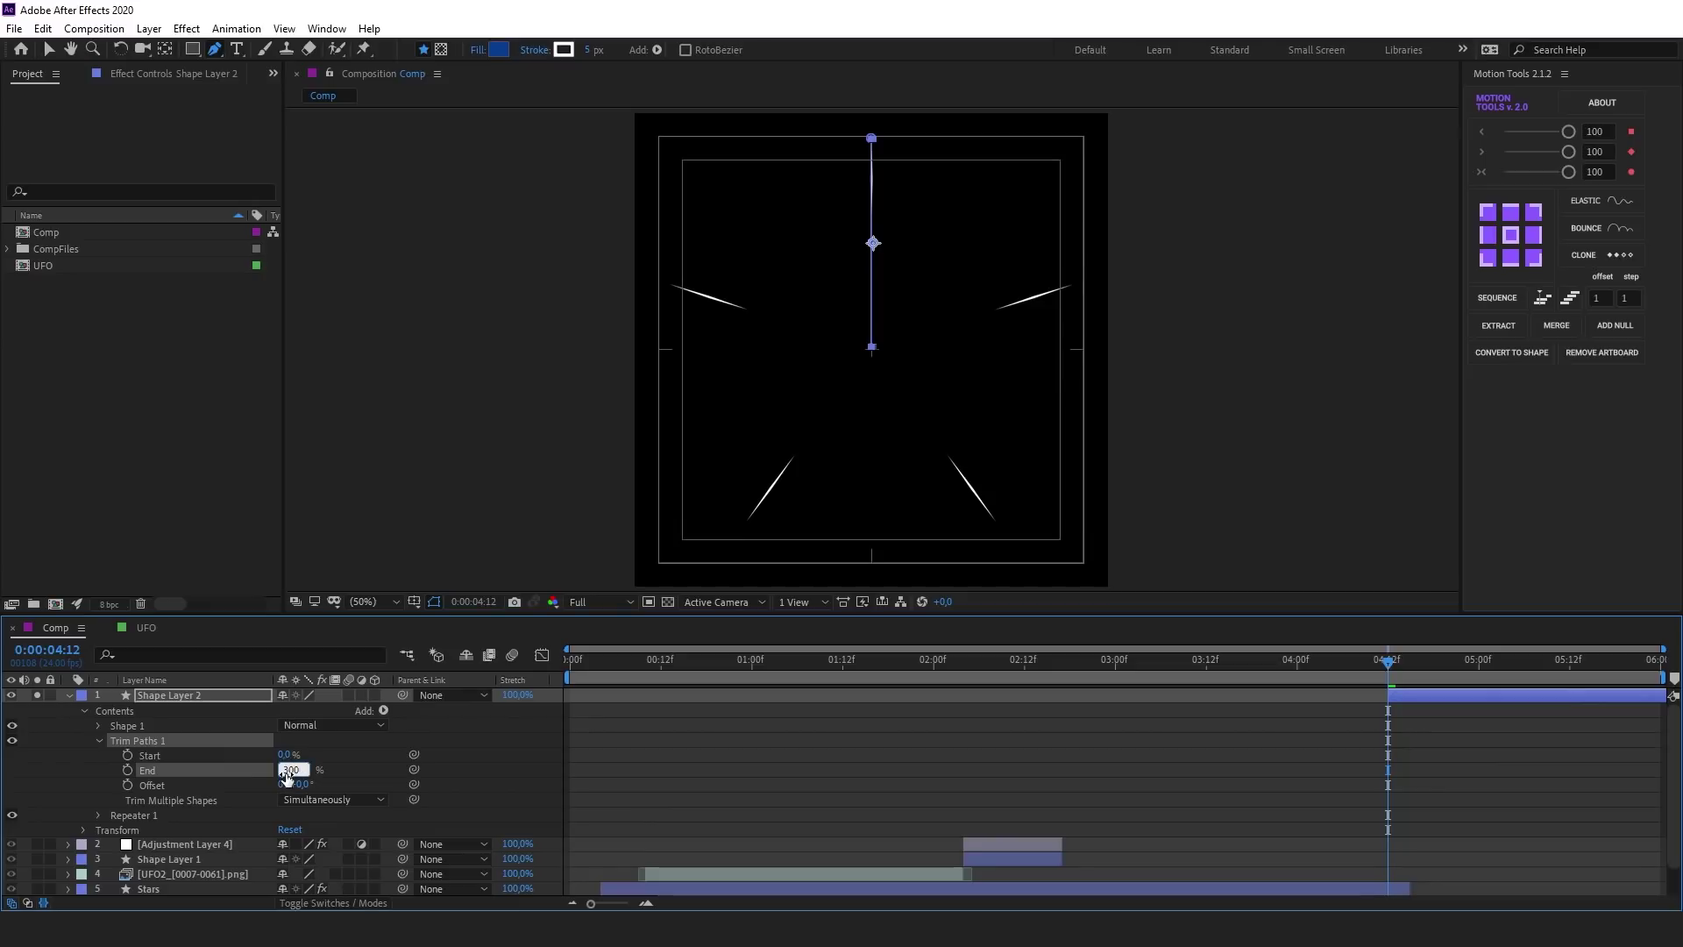
key(Return)
Set Trim End to 30%, then grow it back to full length a few frames later
click(286, 771)
text(30)
key(Return)
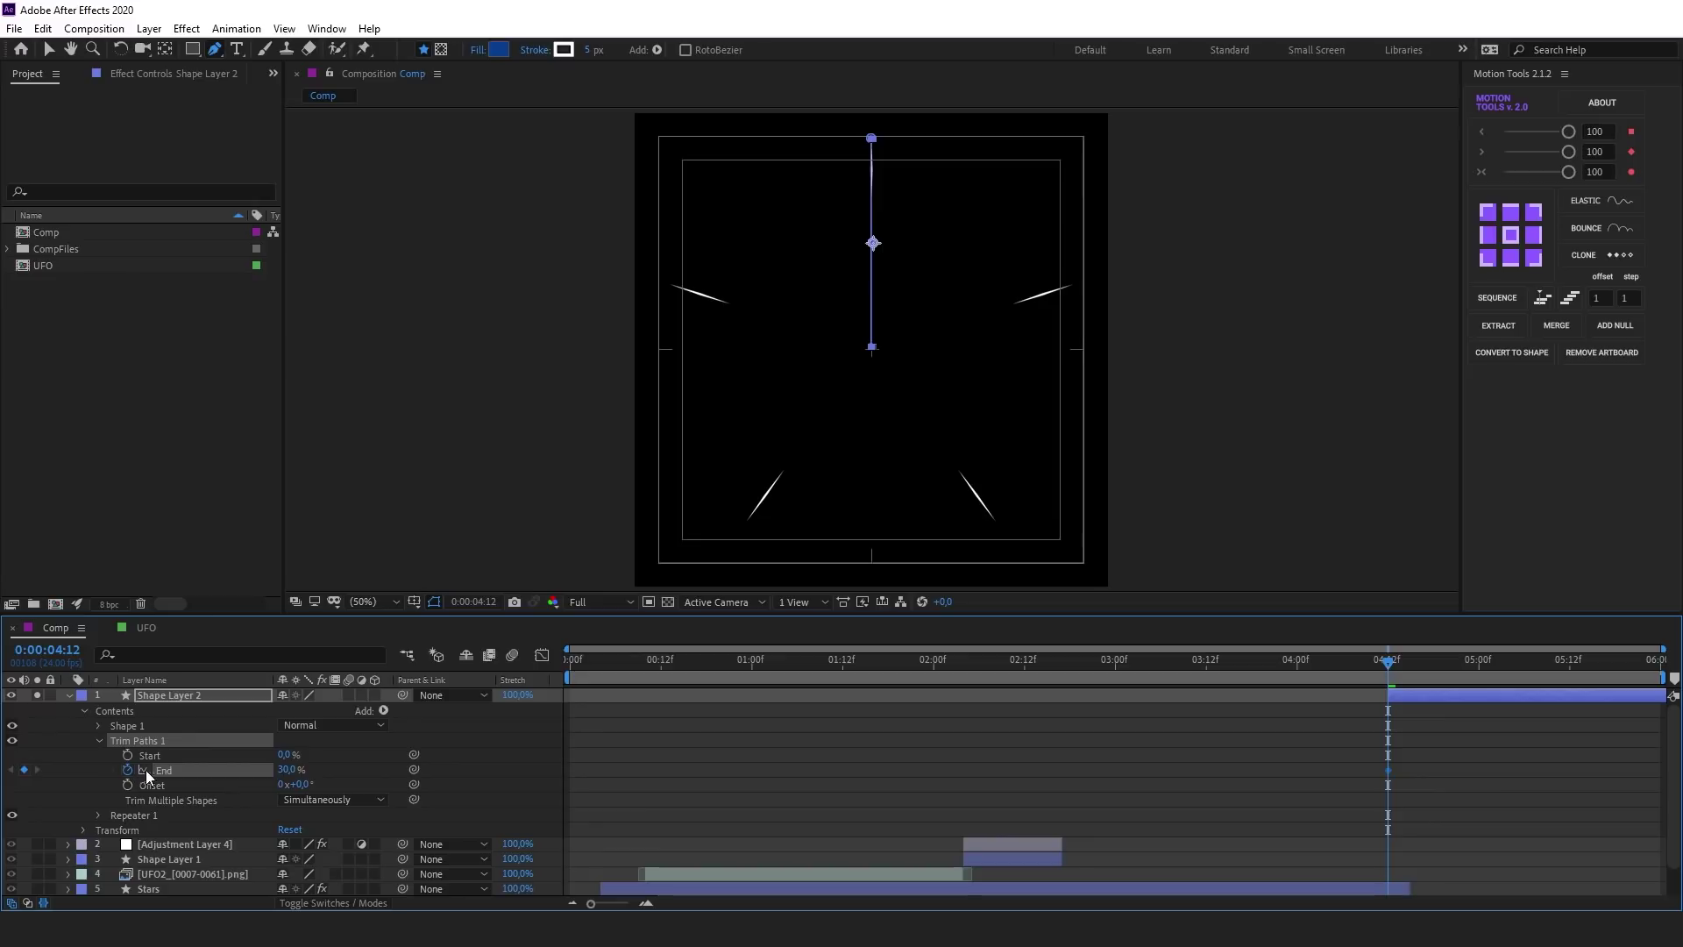
key(Page_Down)
key(Page_Down)
key(Page_Down)
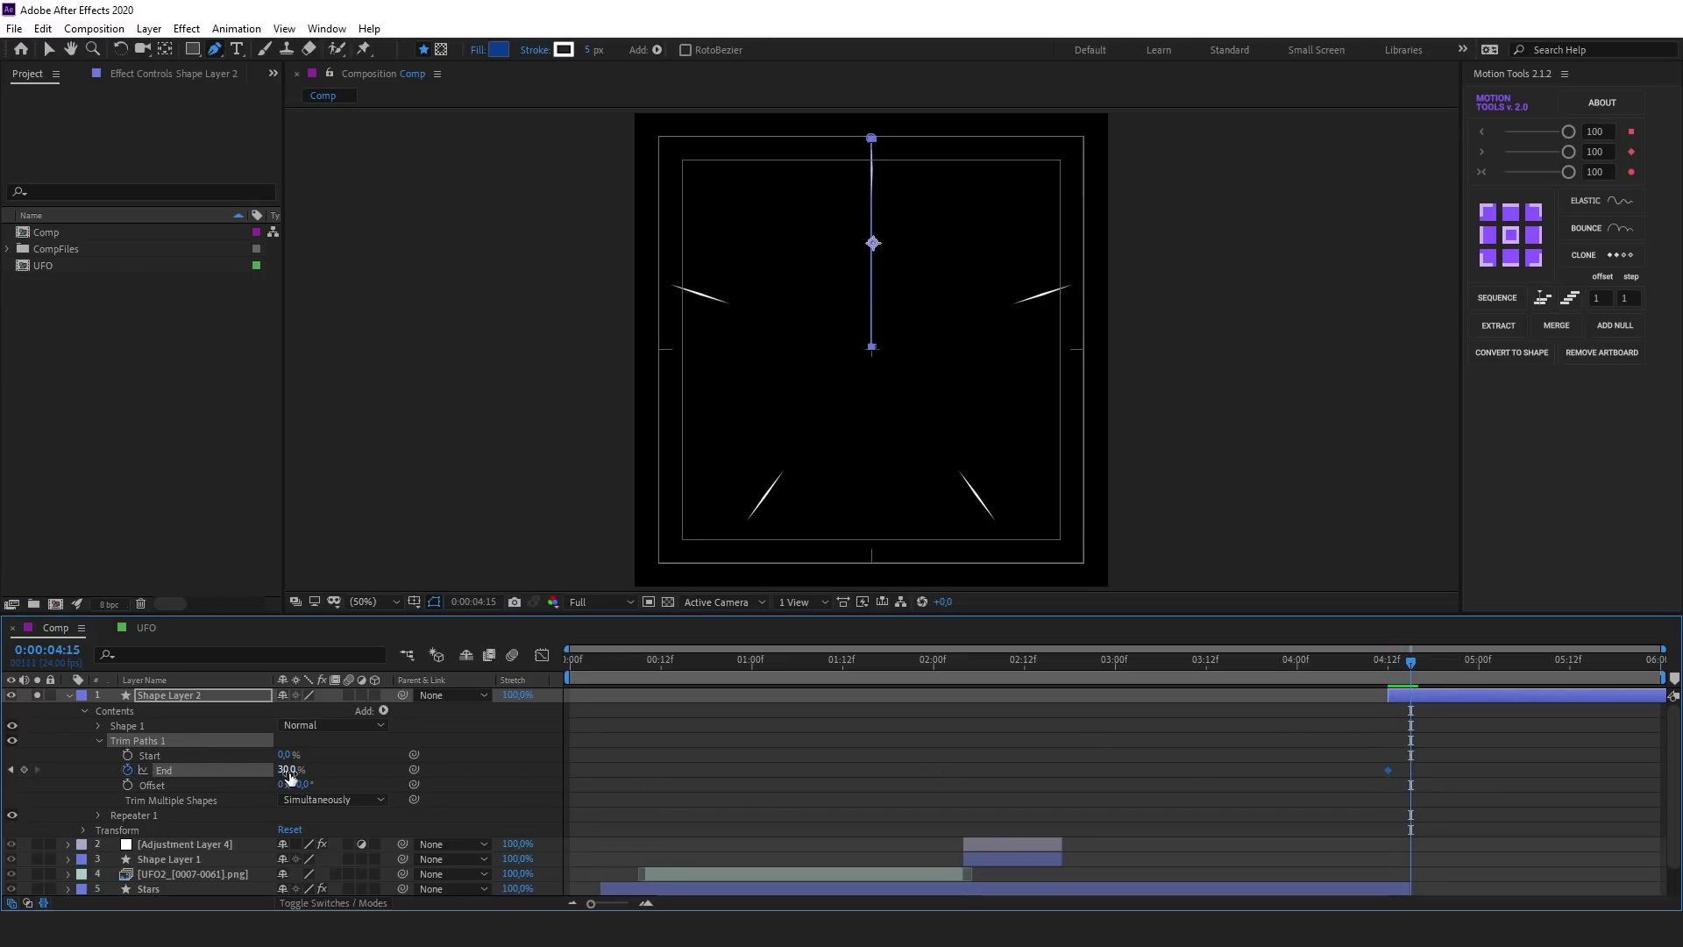
drag(289, 775, 401, 772)
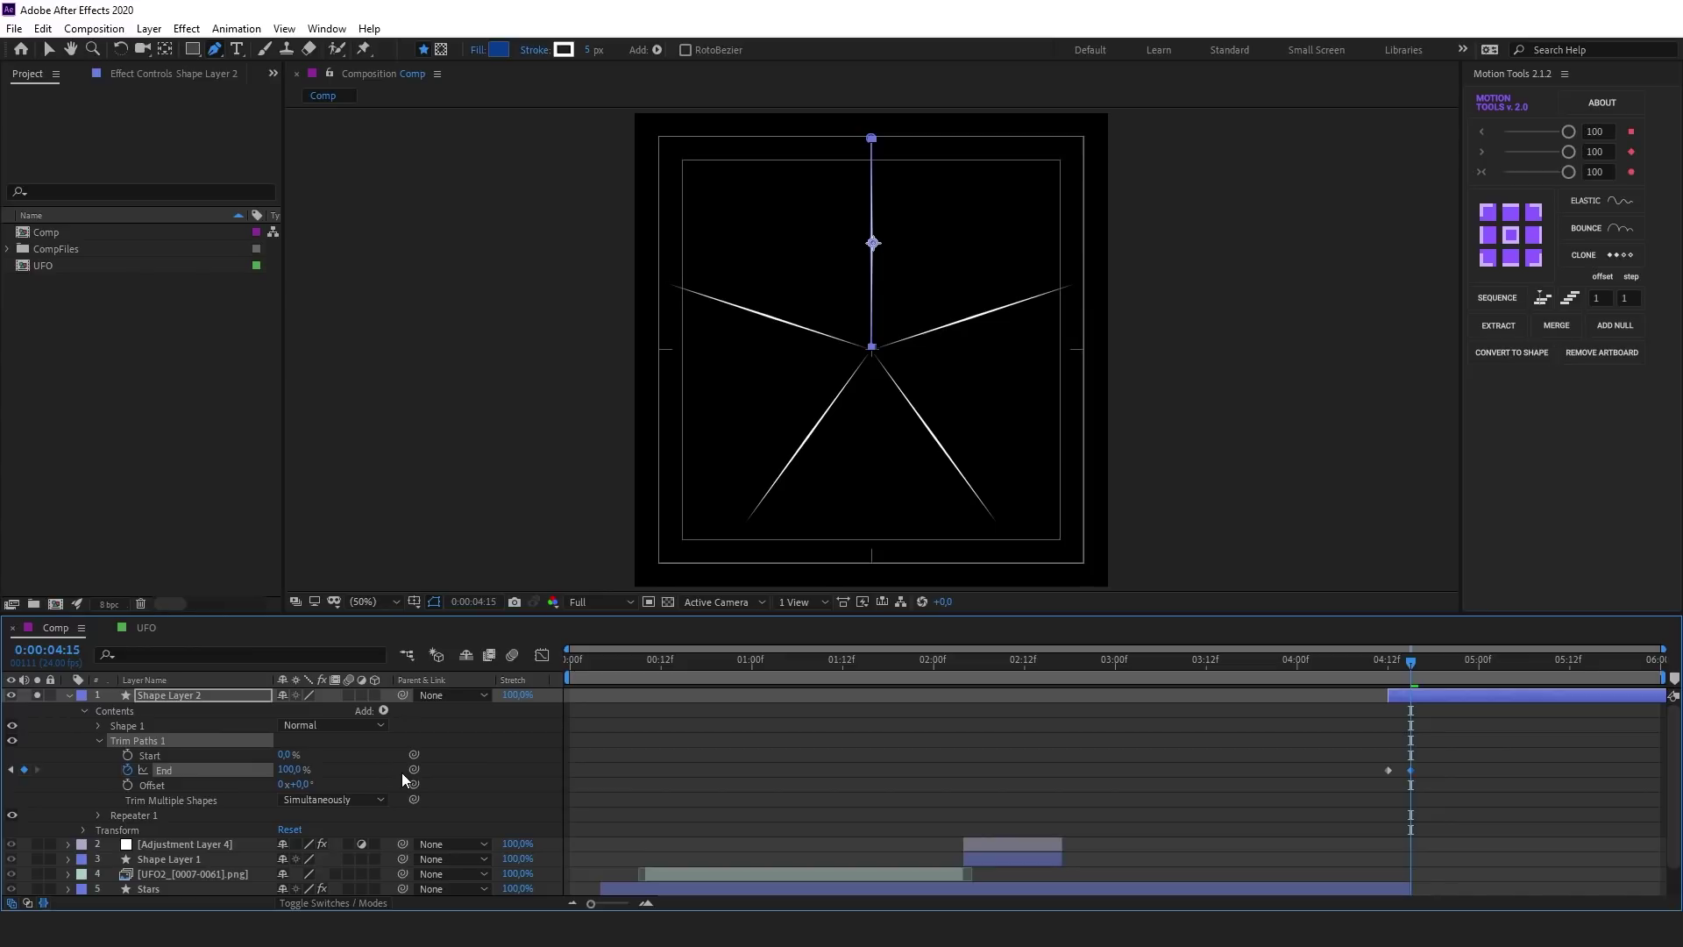
Keyframe Trim Start, set it to 100% three frames later, and scrub to preview
click(128, 753)
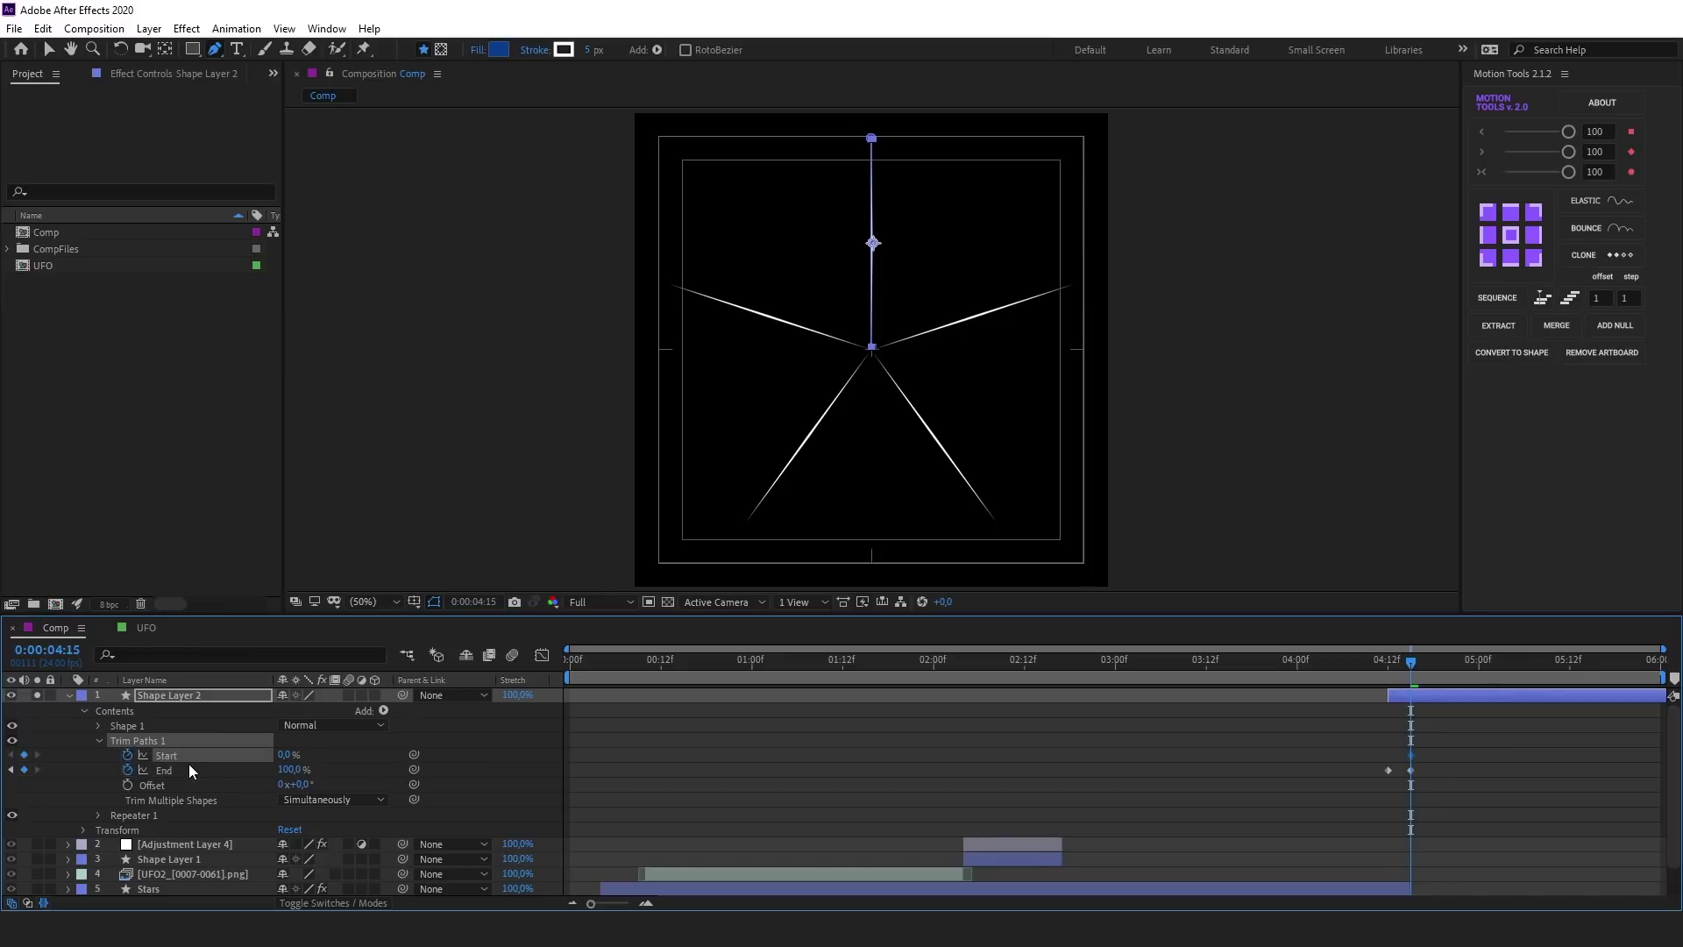
key(Page_Down)
key(Page_Down)
key(Page_Down)
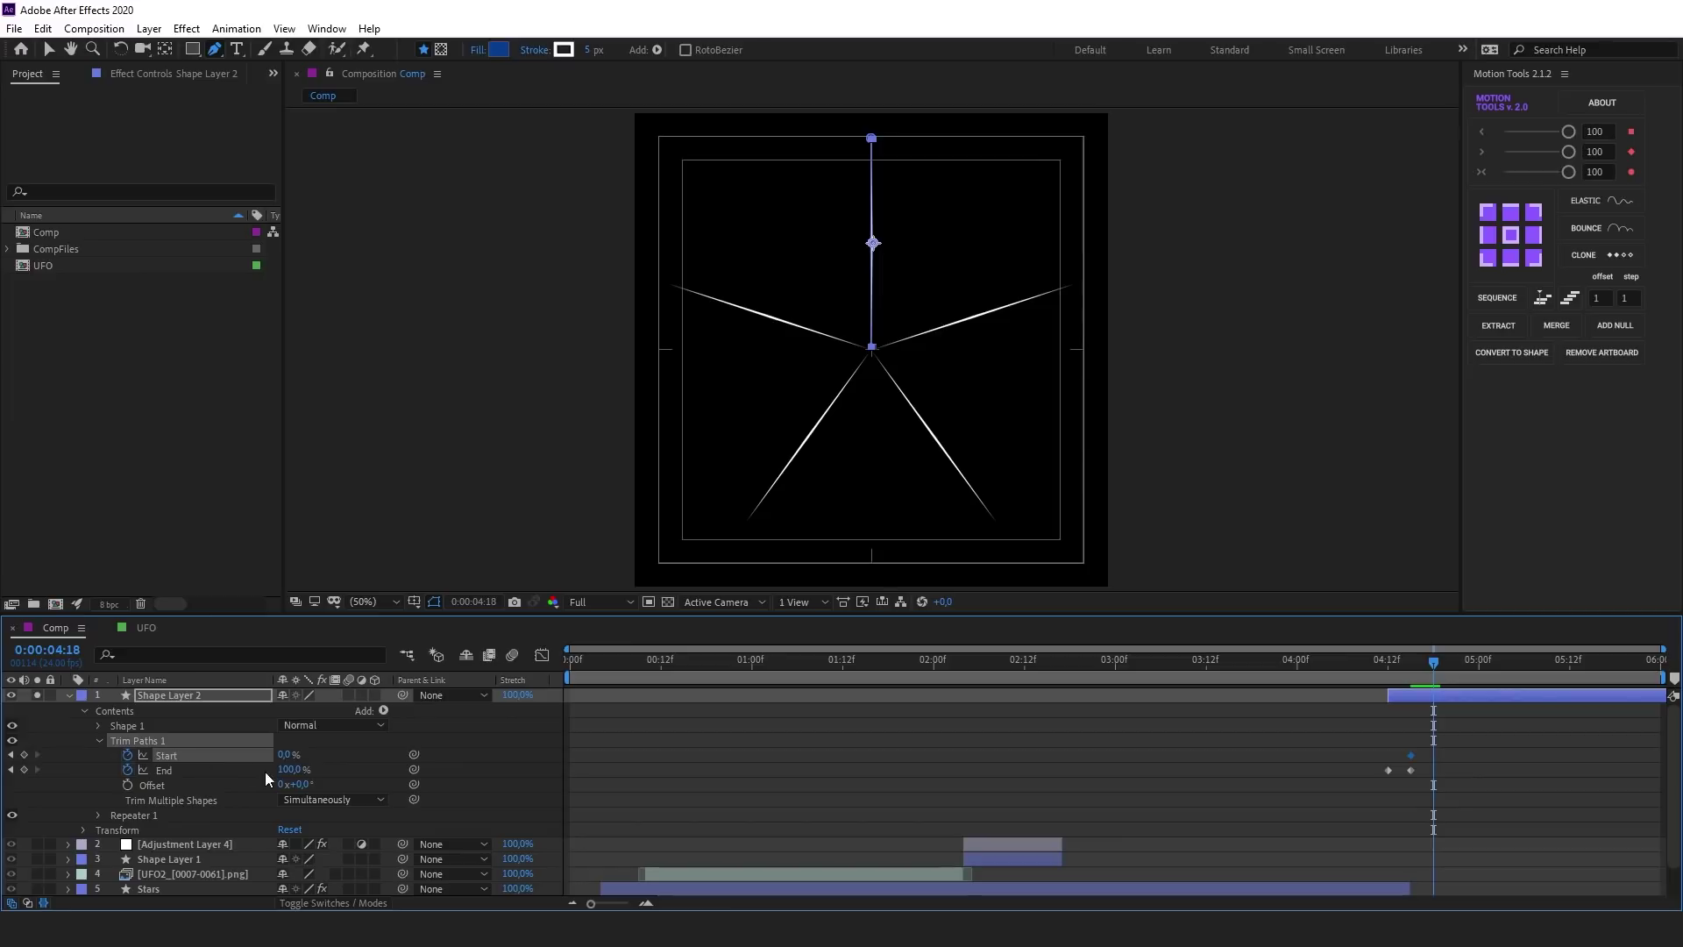
drag(285, 754, 415, 750)
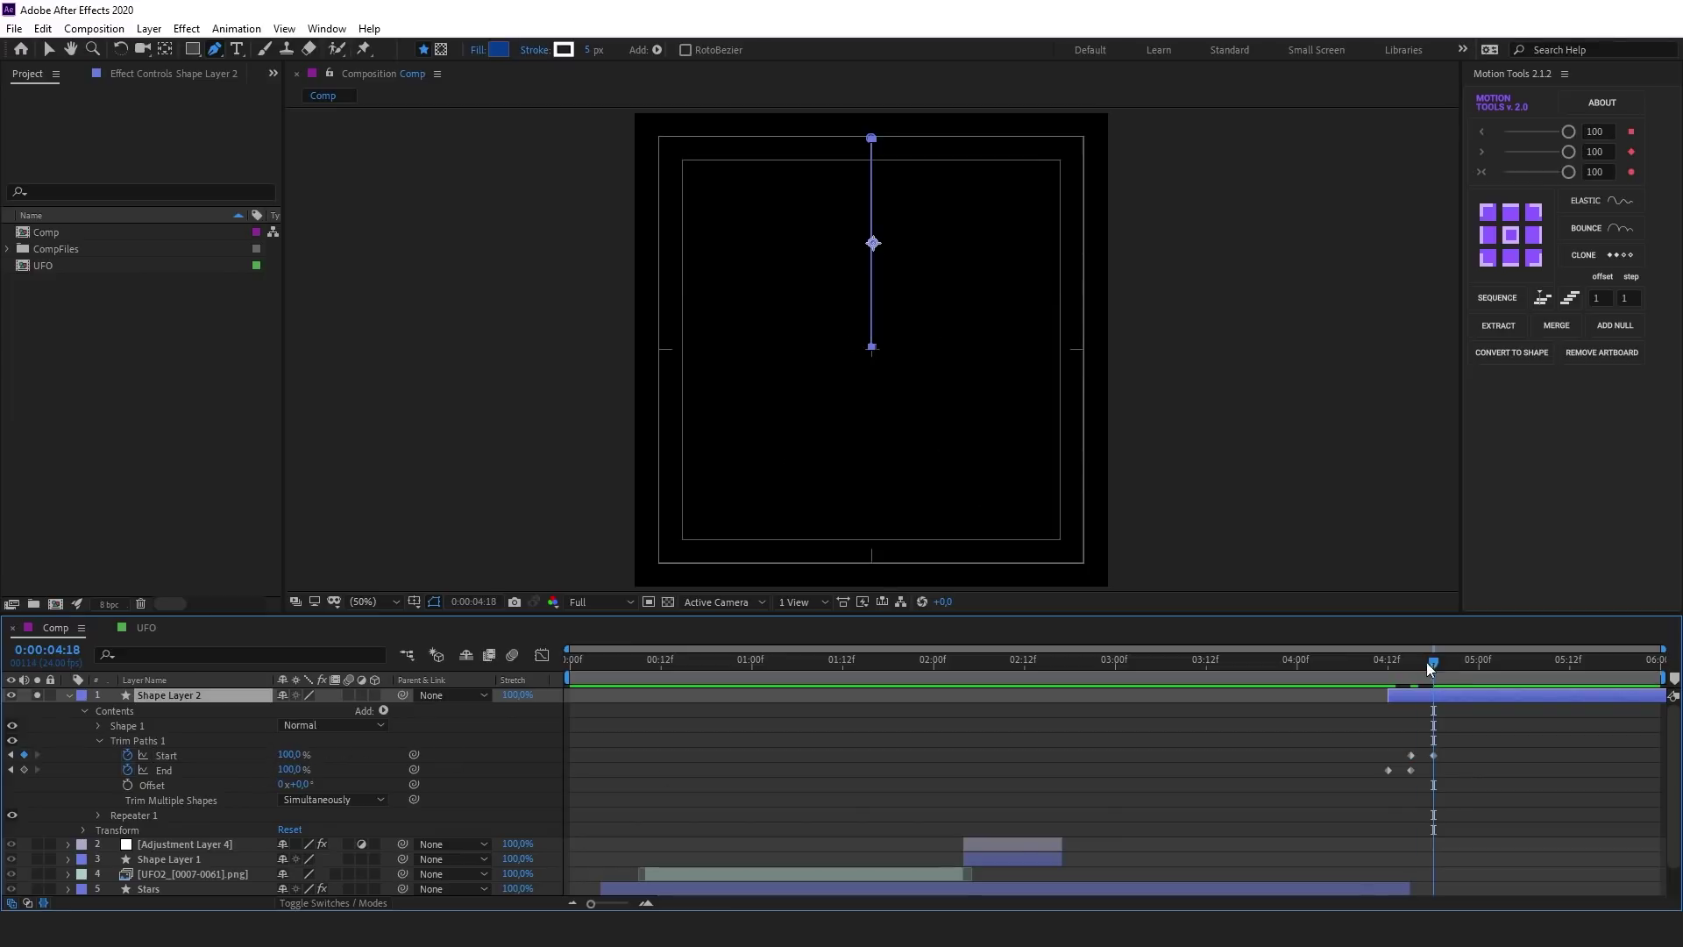
mouse_move(1394, 666)
mouse_down()
mouse_move(1367, 660)
mouse_move(1387, 666)
mouse_up()
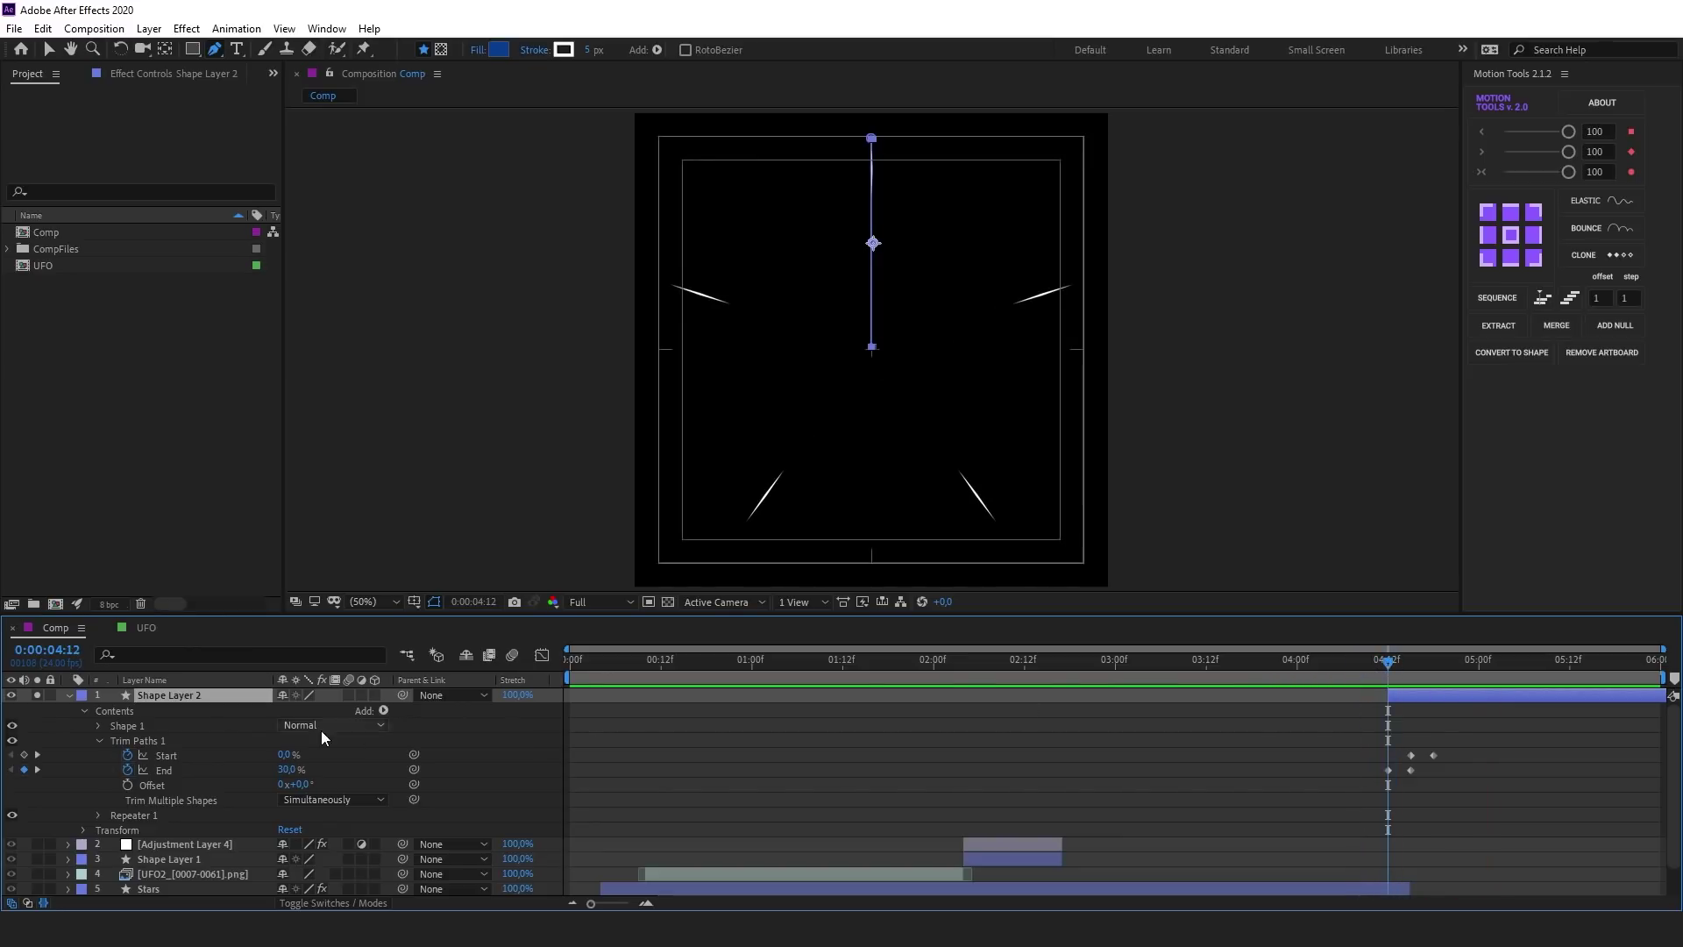
Add a Wiggle Transform below Repeater 1 with Wiggles/Second set to 0
click(98, 741)
click(115, 710)
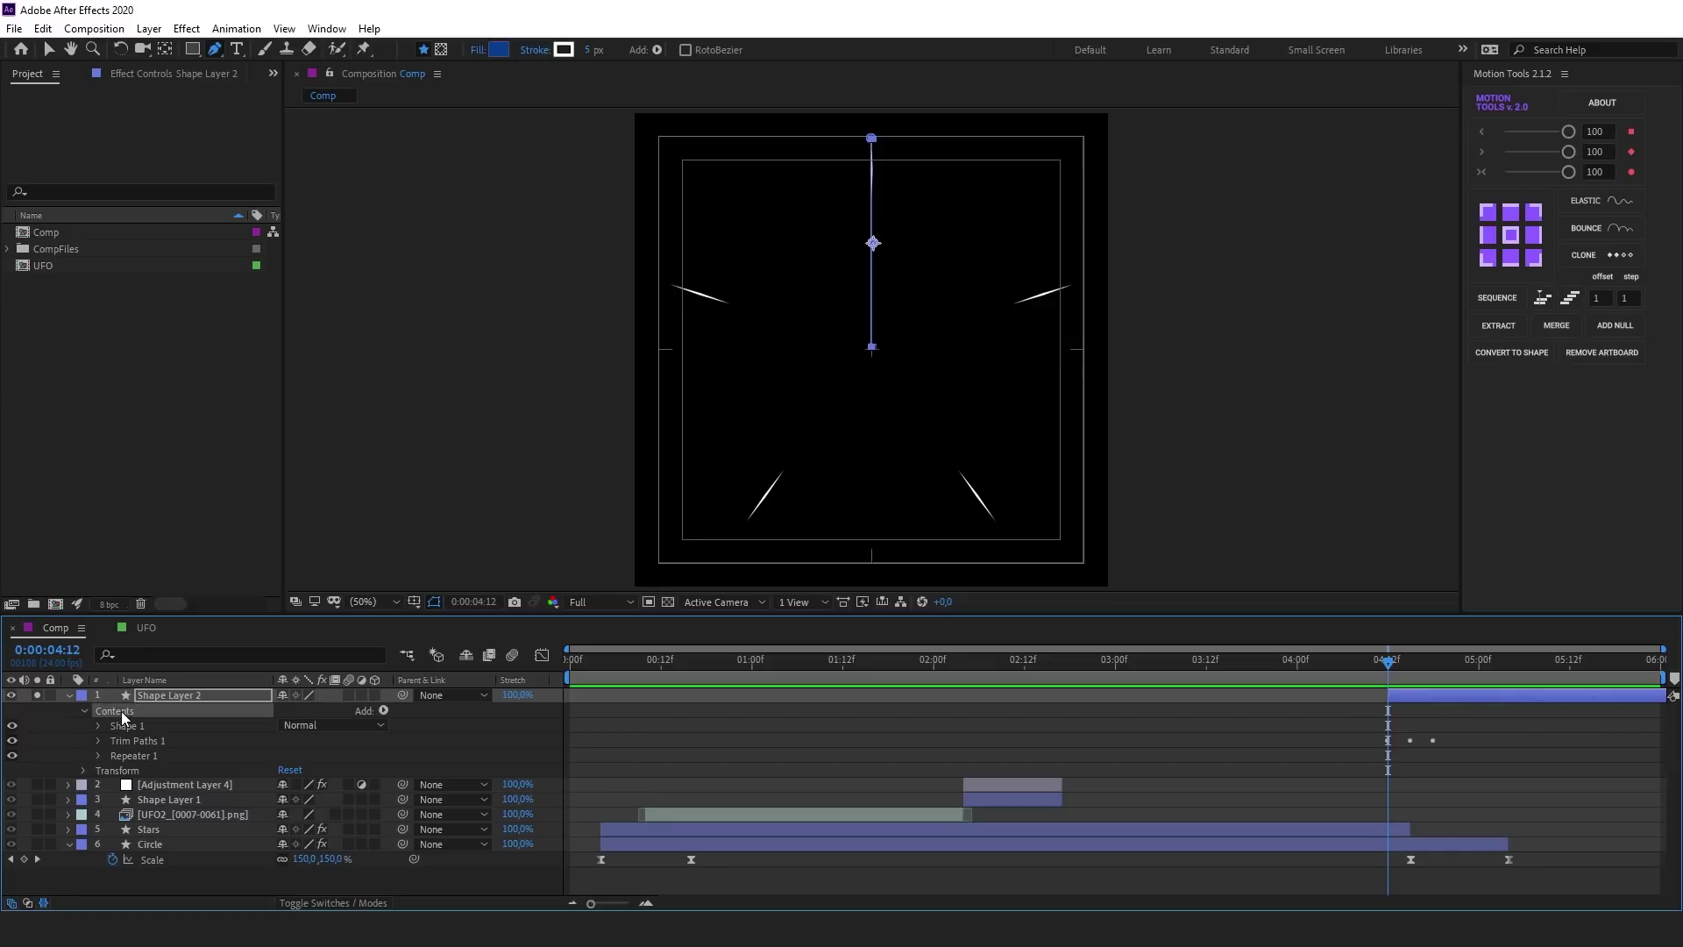
click(383, 710)
click(505, 675)
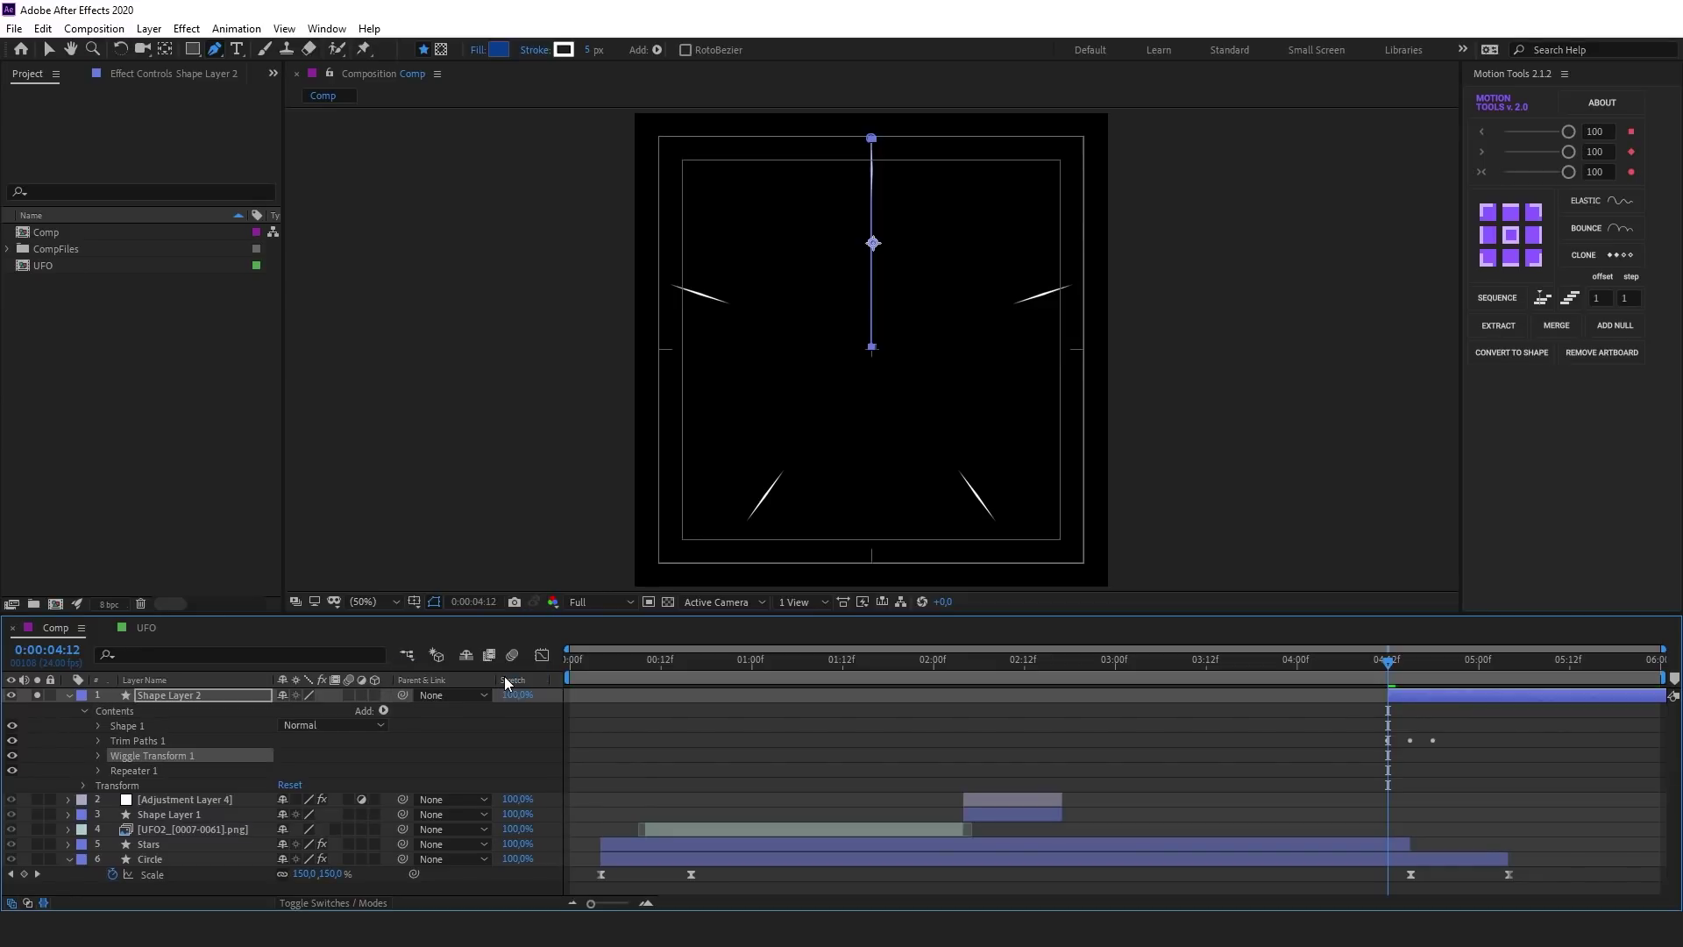
mouse_move(122, 754)
mouse_down()
mouse_move(128, 778)
mouse_move(111, 776)
mouse_up()
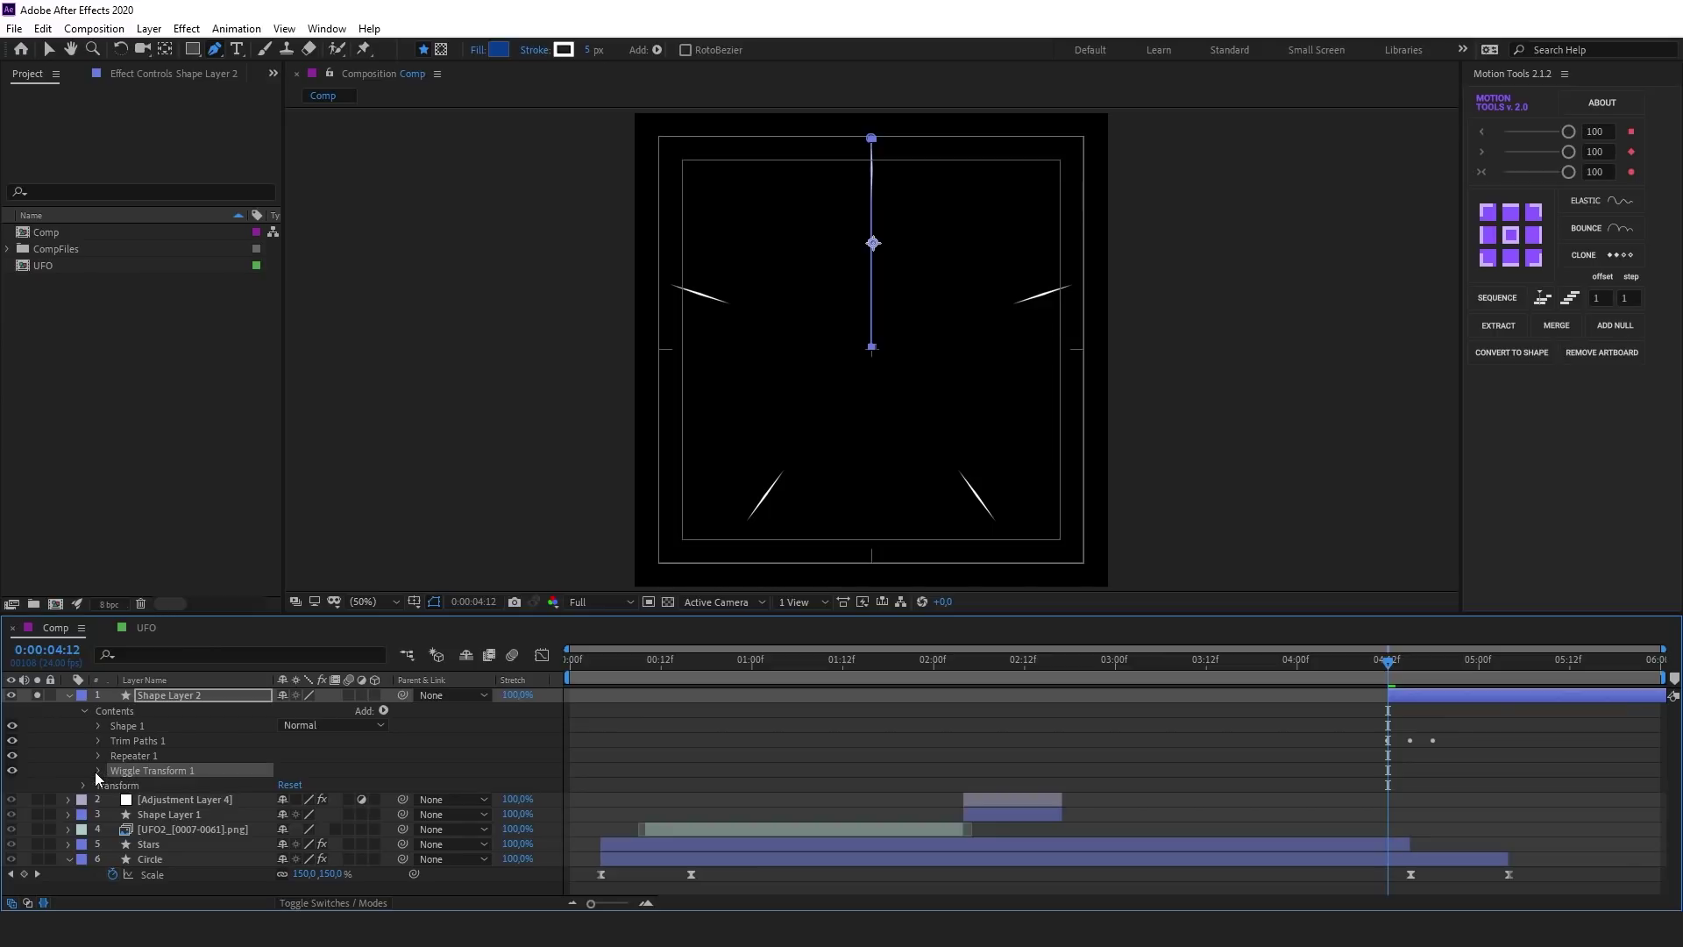
click(97, 771)
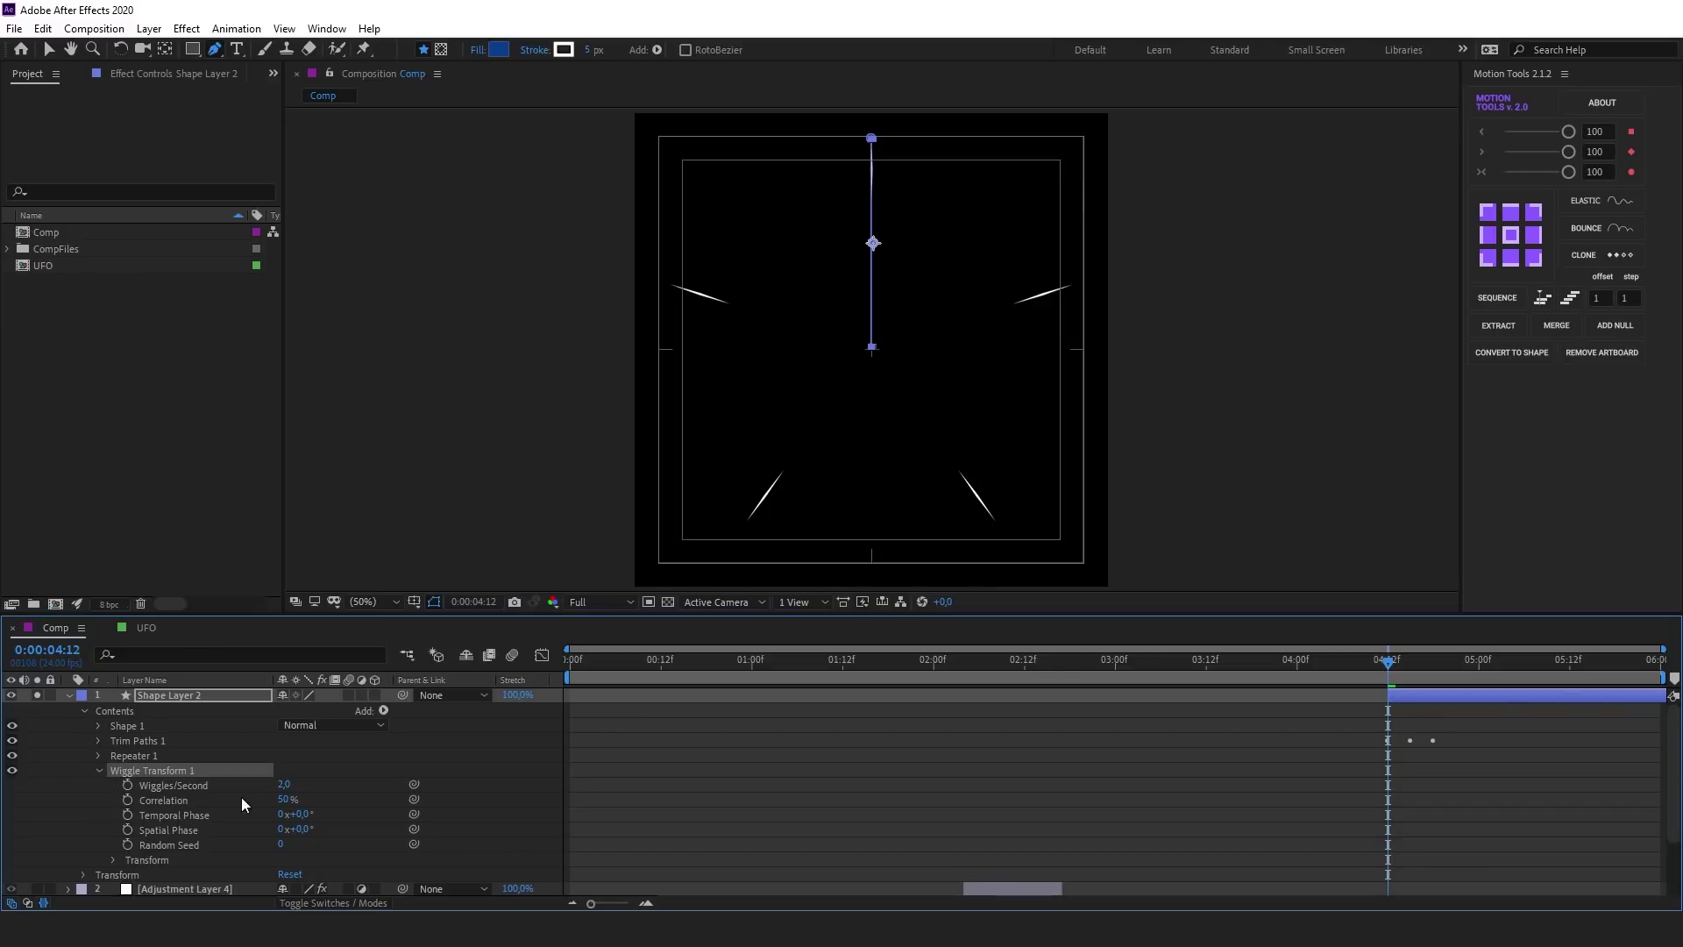
click(292, 784)
text(0)
key(Return)
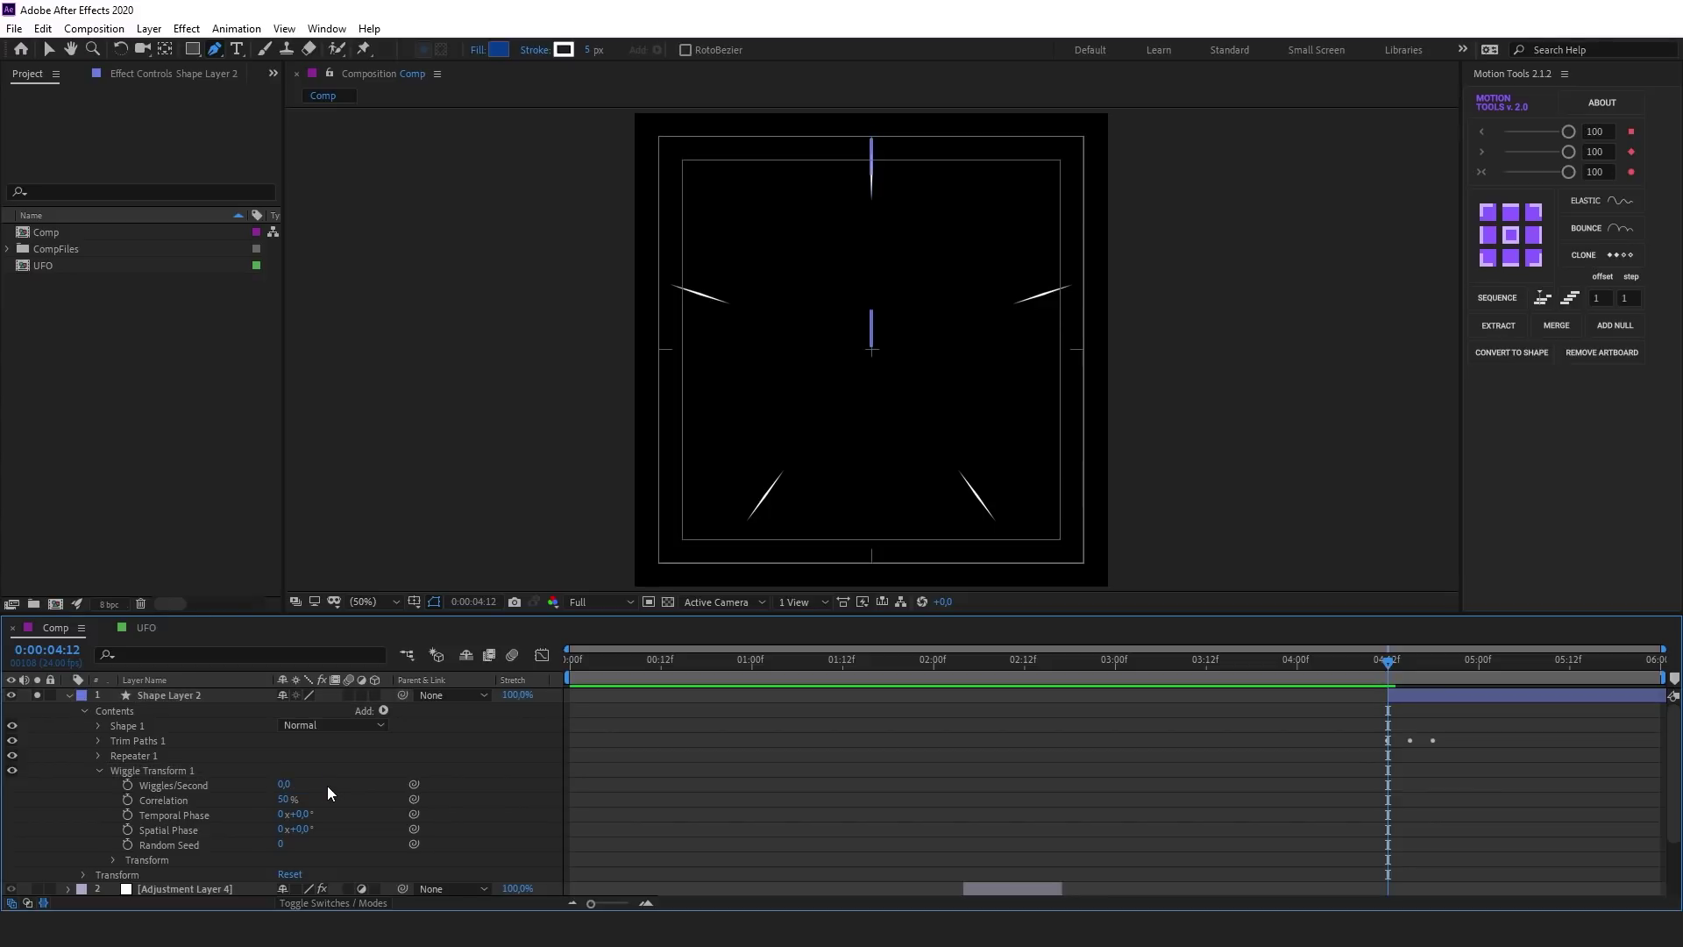
Set the wiggle's Rotation to -25° and unlinked Scale to 0, 10%
click(112, 861)
scroll(200, 859, down, 3)
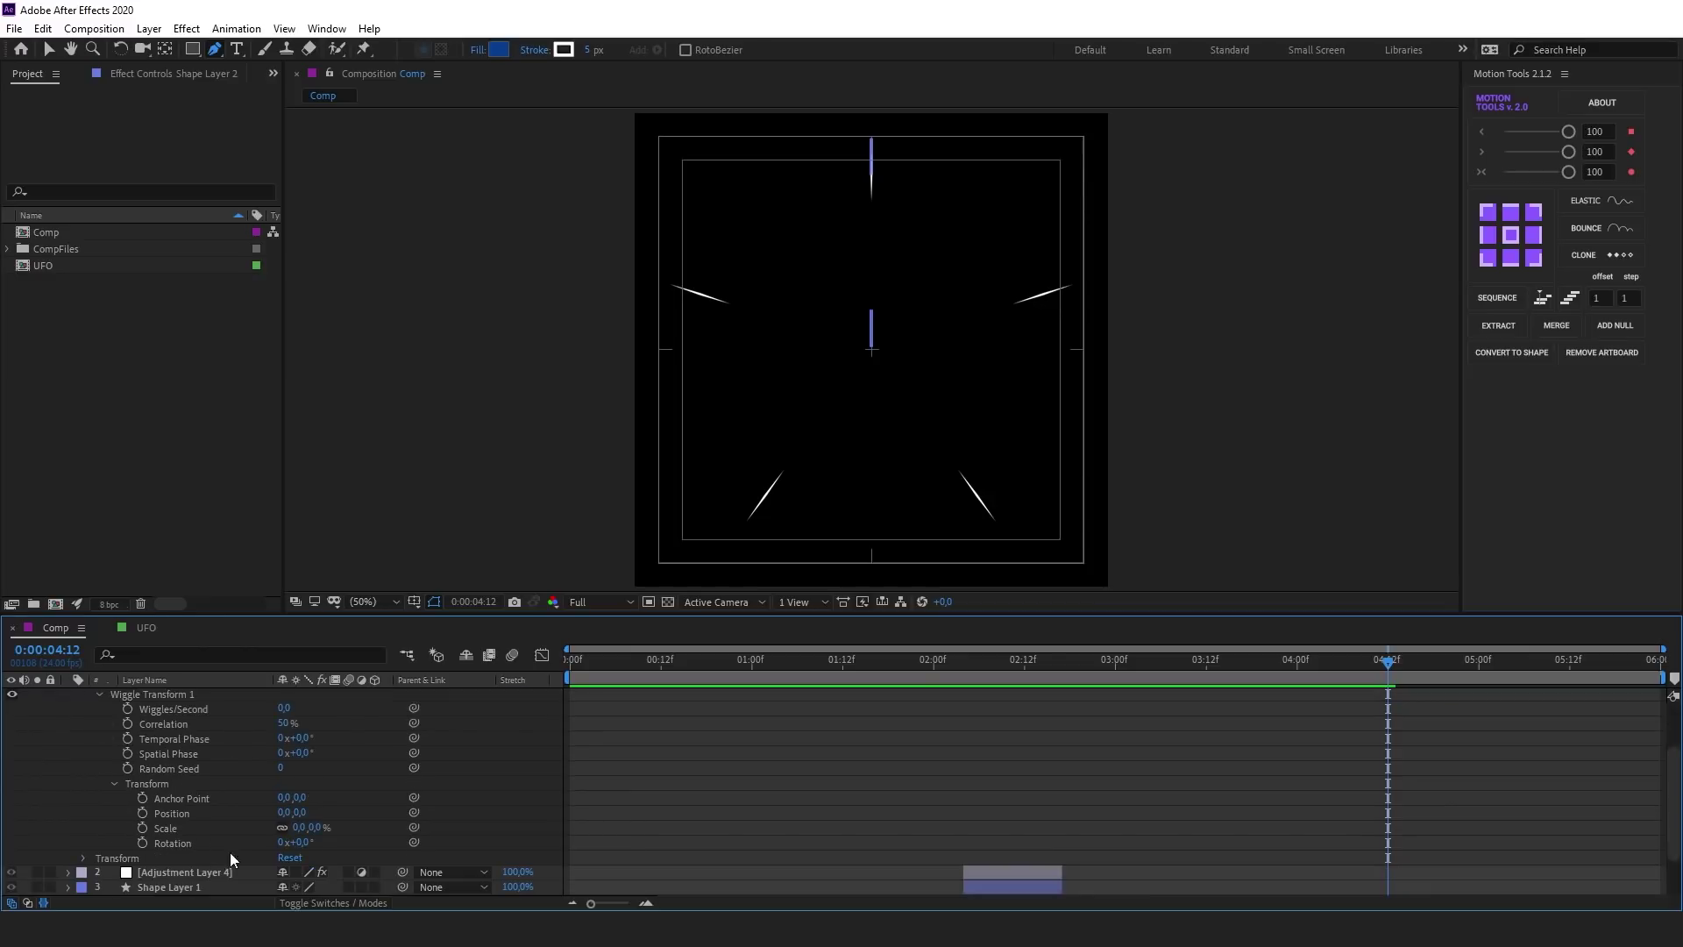
click(307, 843)
drag(307, 842, 298, 843)
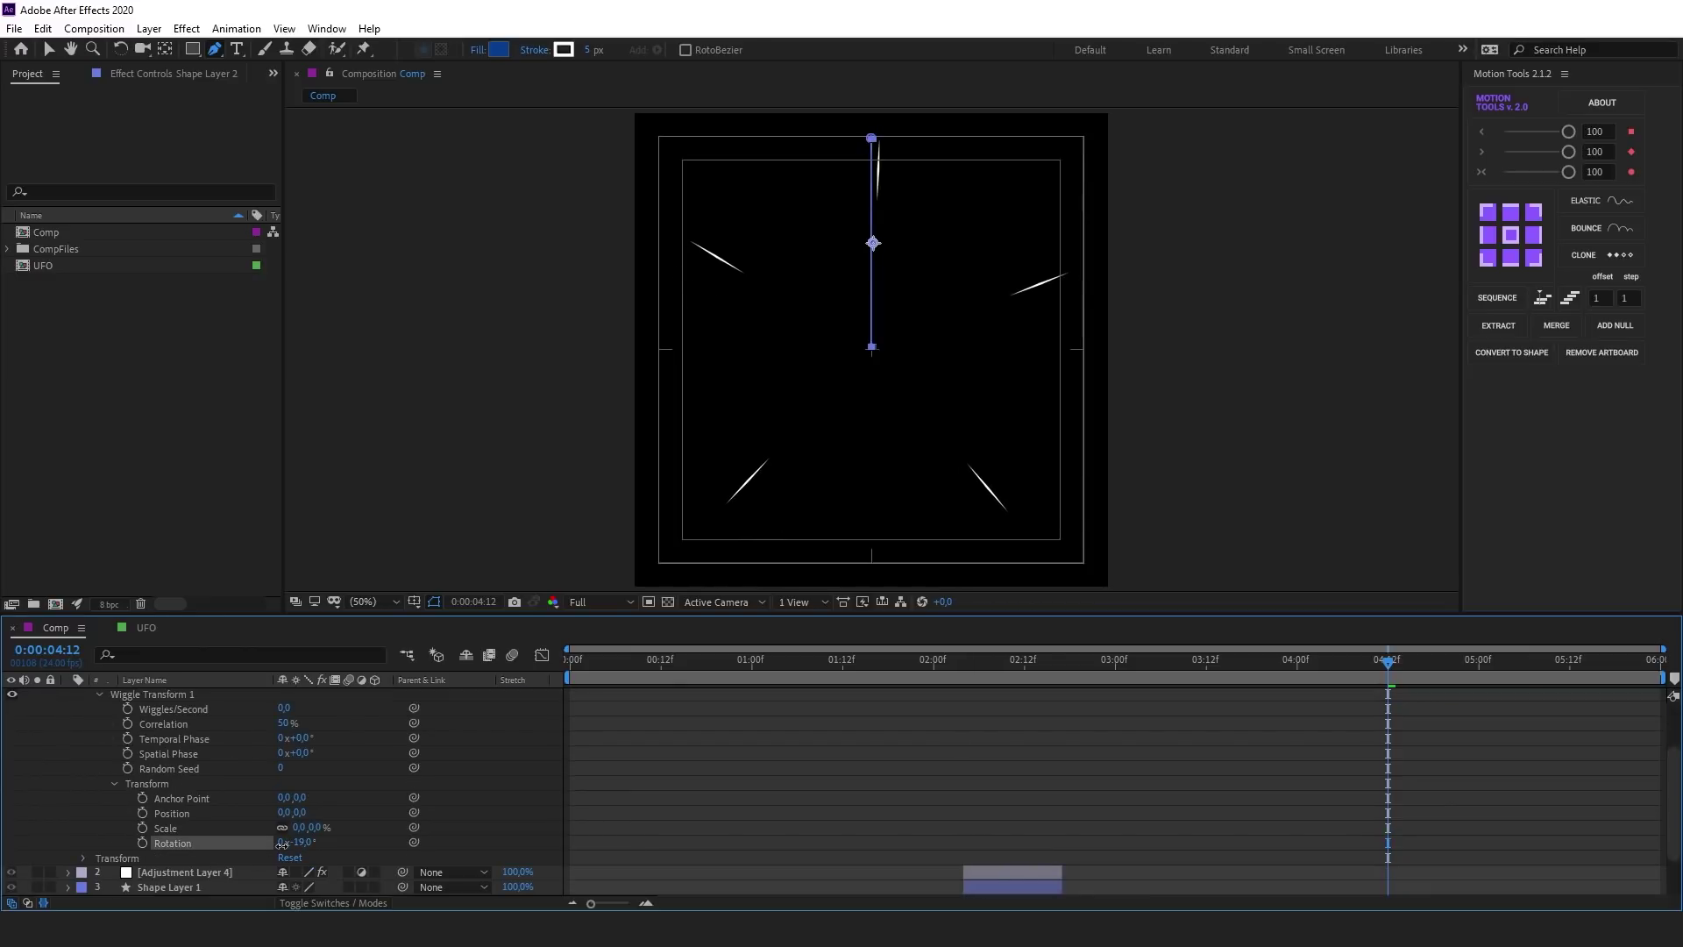
click(298, 842)
text(-25)
key(Return)
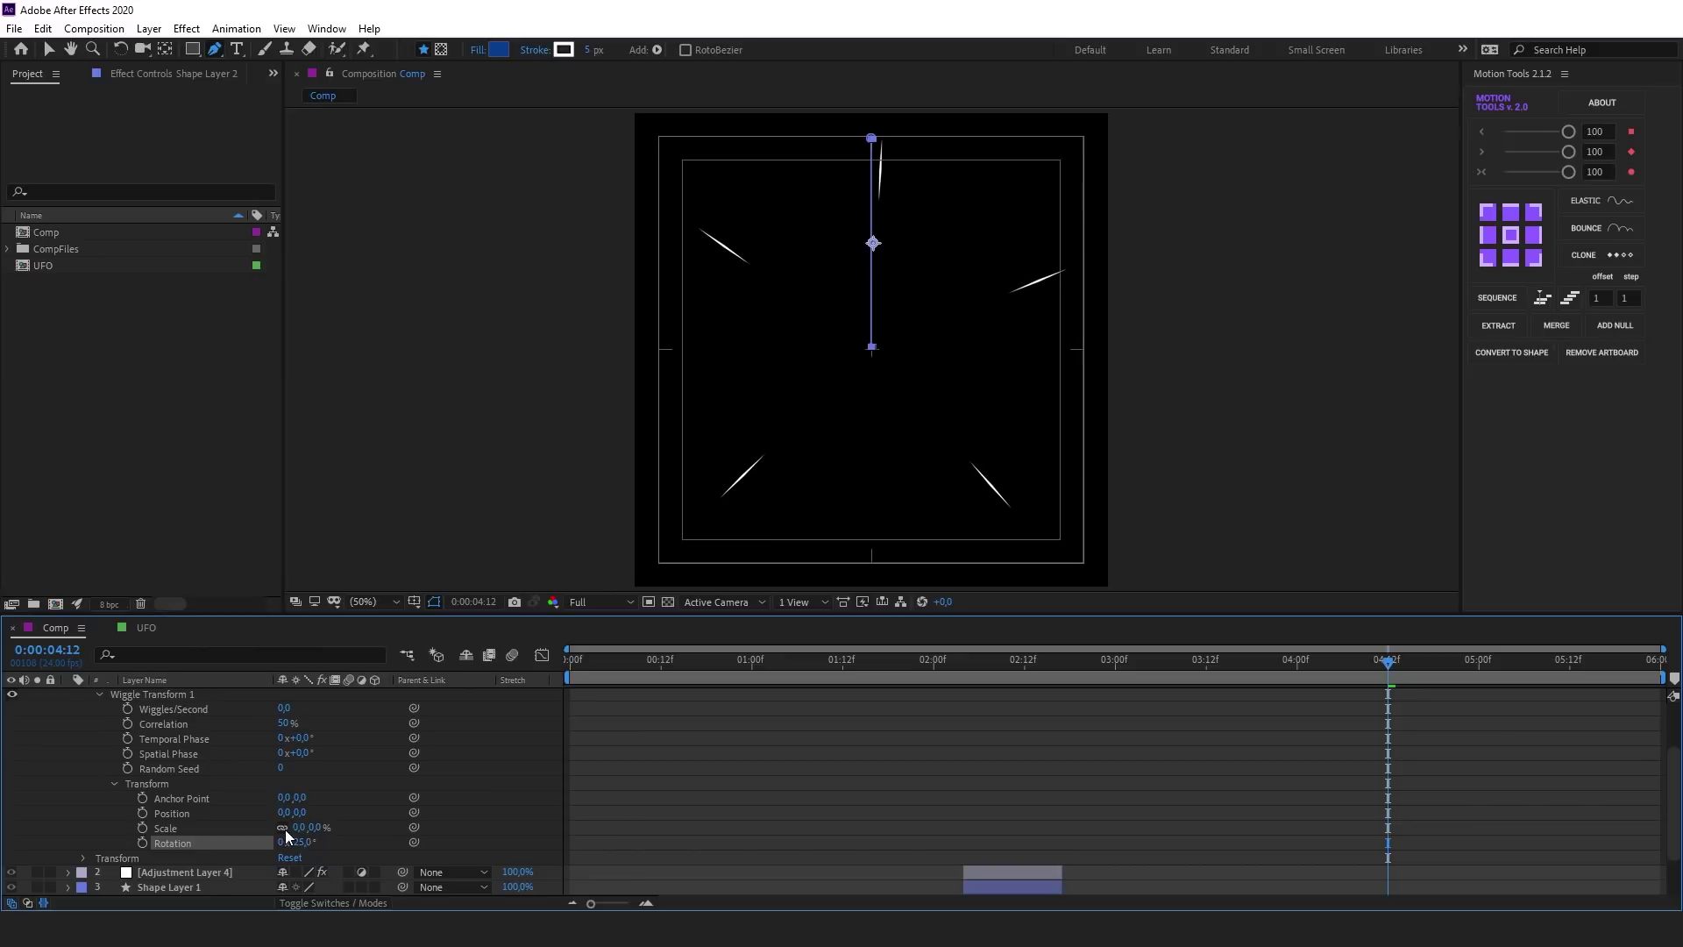
click(282, 826)
drag(313, 827, 372, 827)
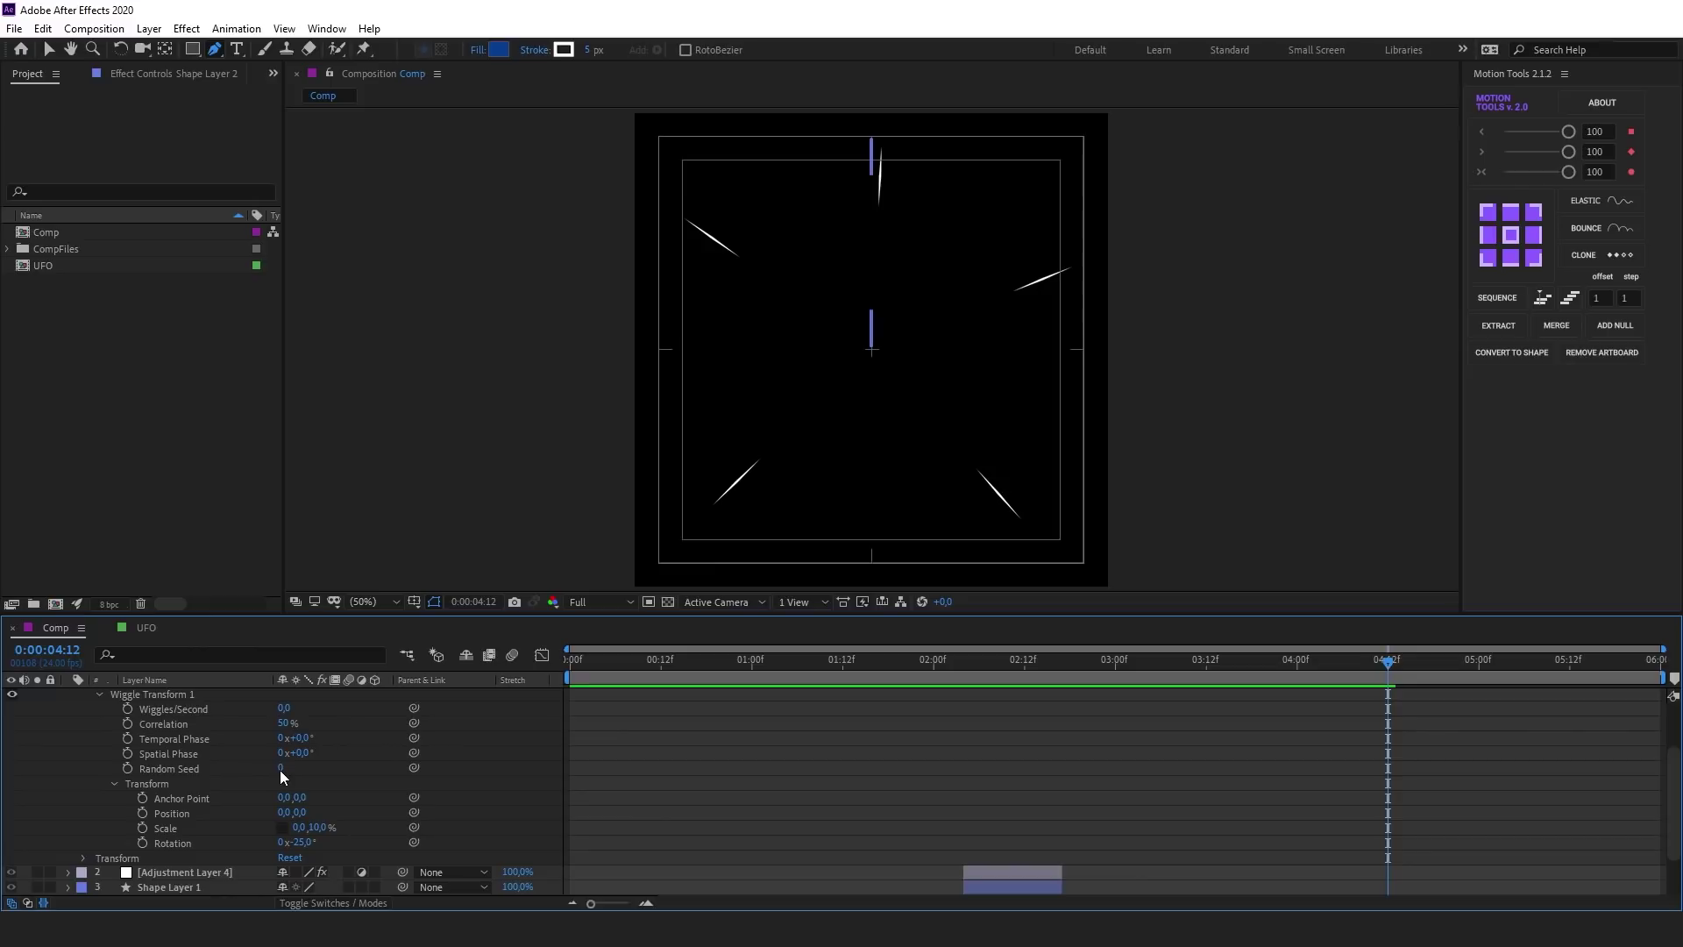
Set Random Seed to 0 and scrub time to check the wiggled rays
drag(281, 767, 299, 766)
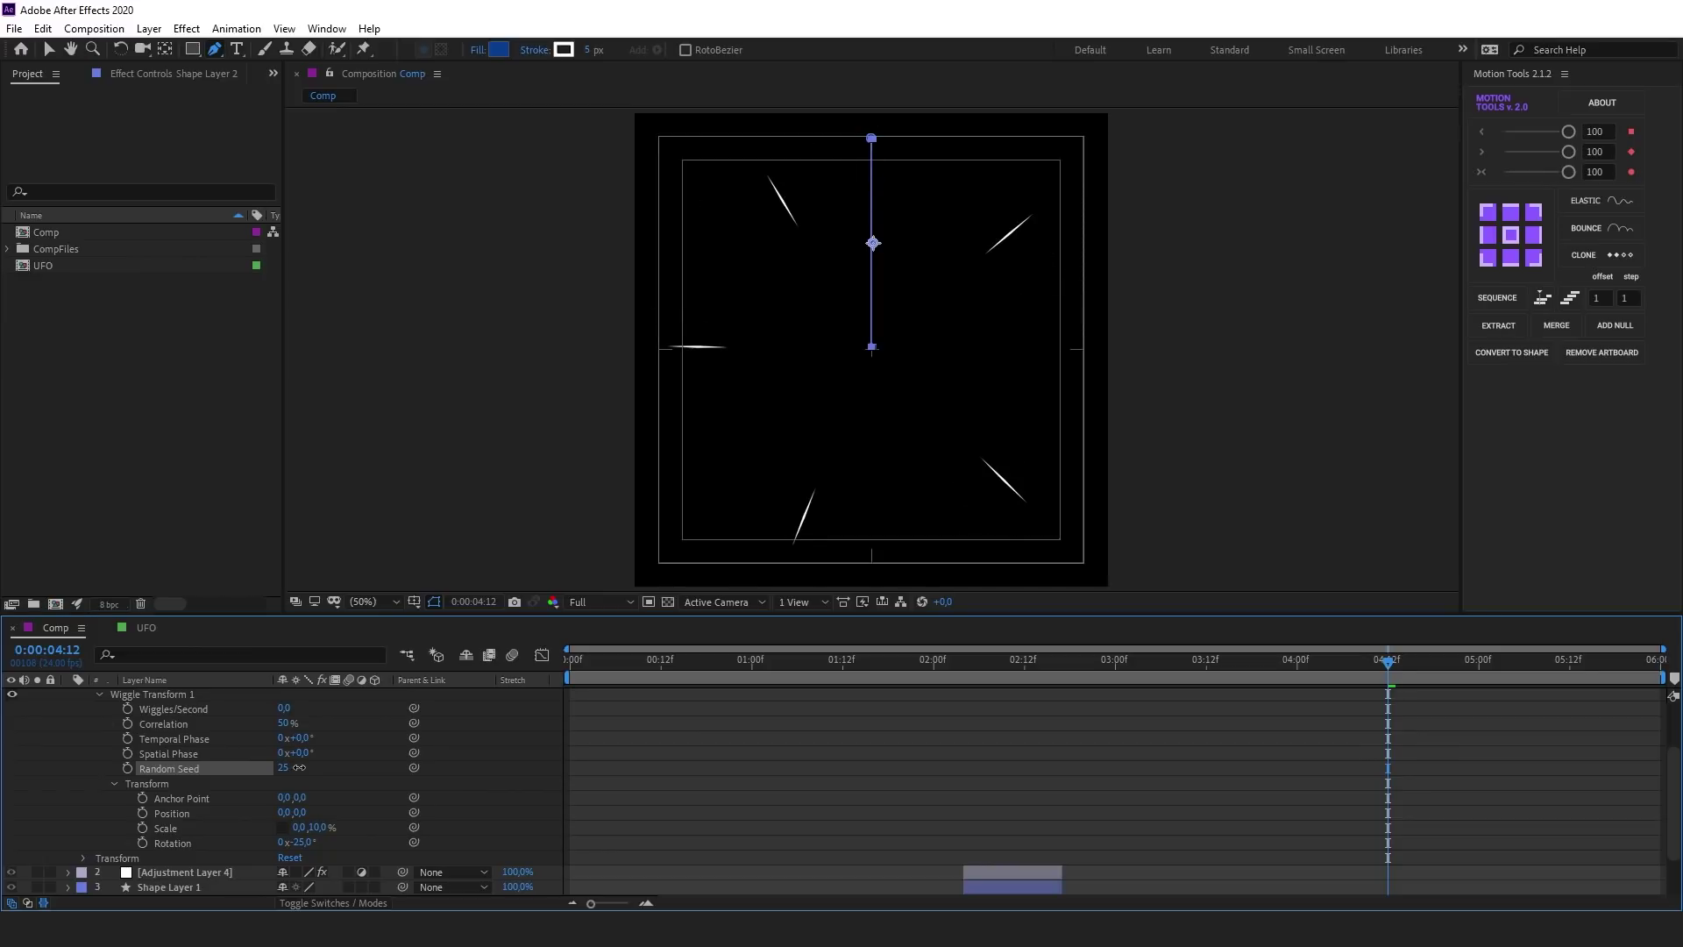
click(282, 768)
text(0)
key(Return)
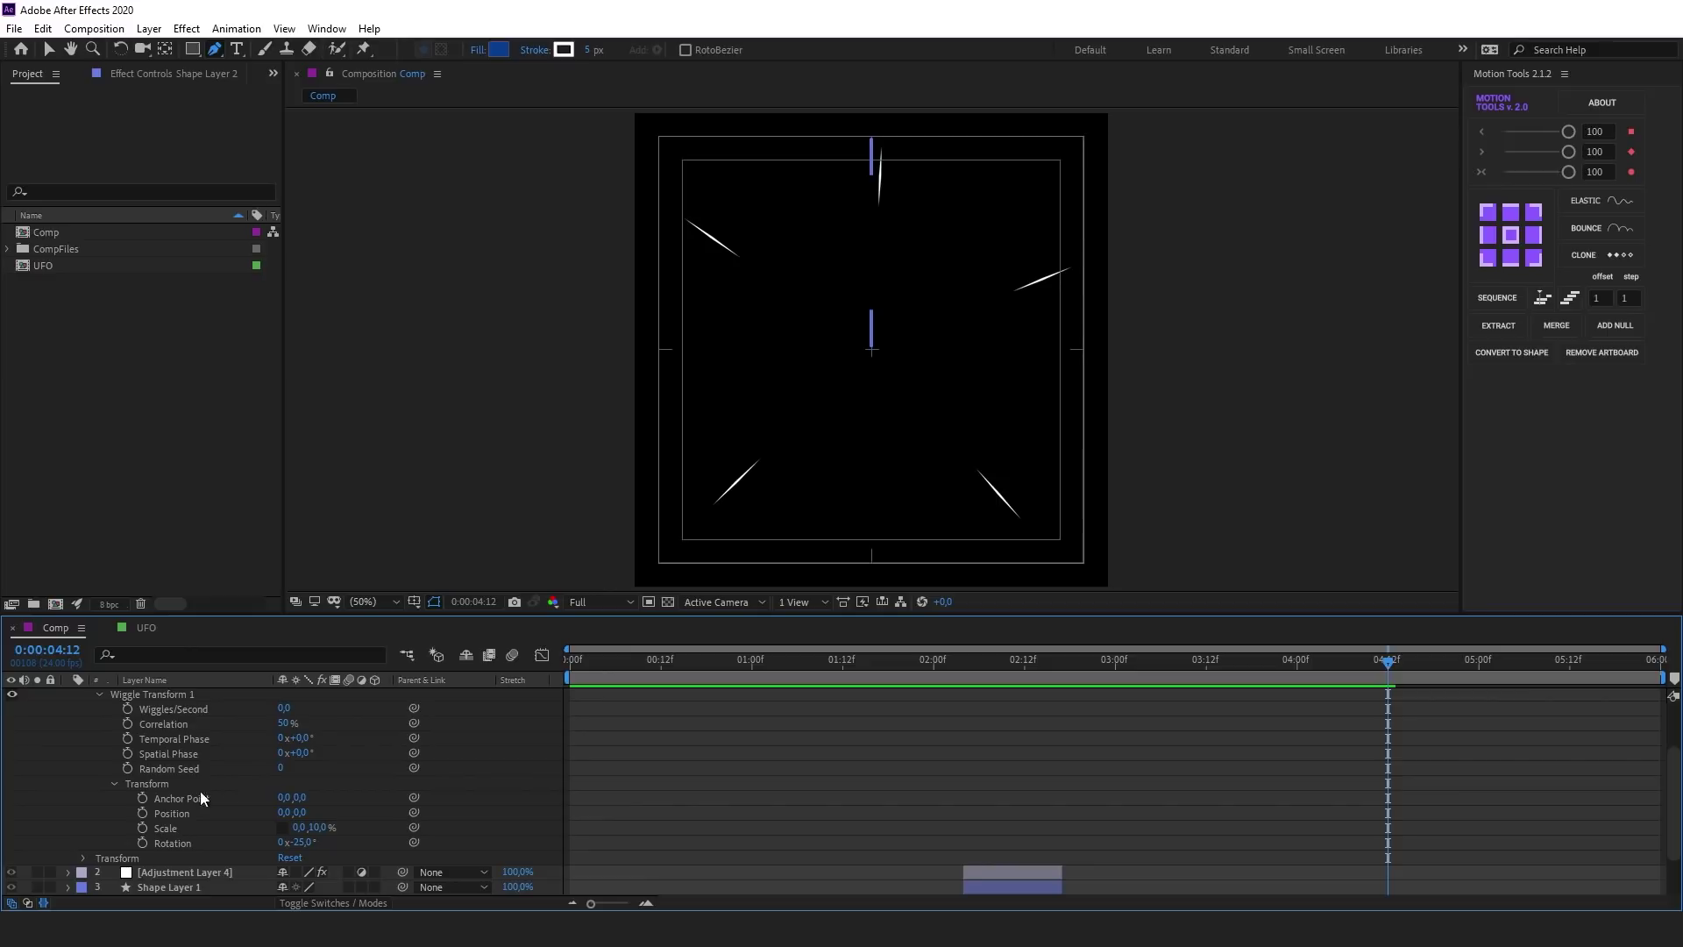
click(99, 693)
mouse_move(1388, 664)
mouse_down()
mouse_move(1369, 664)
mouse_move(1411, 682)
mouse_up()
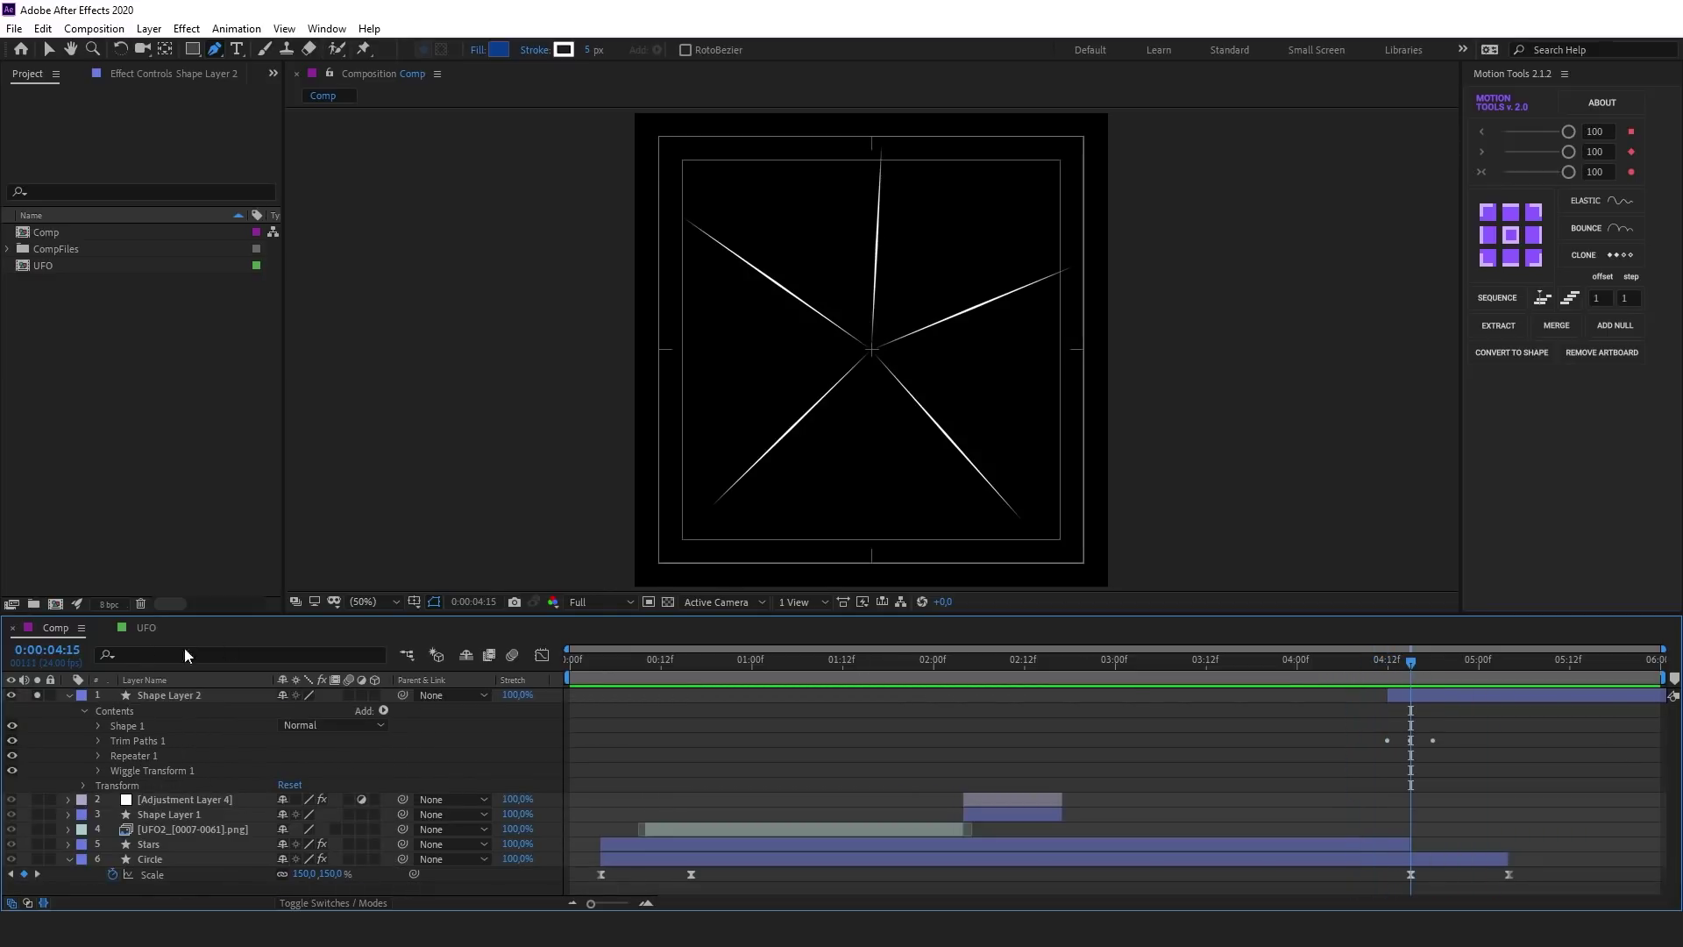
Group Shape 1 through Wiggle Transform 1 and duplicate the group as Group 2
click(137, 728)
shift+click(156, 771)
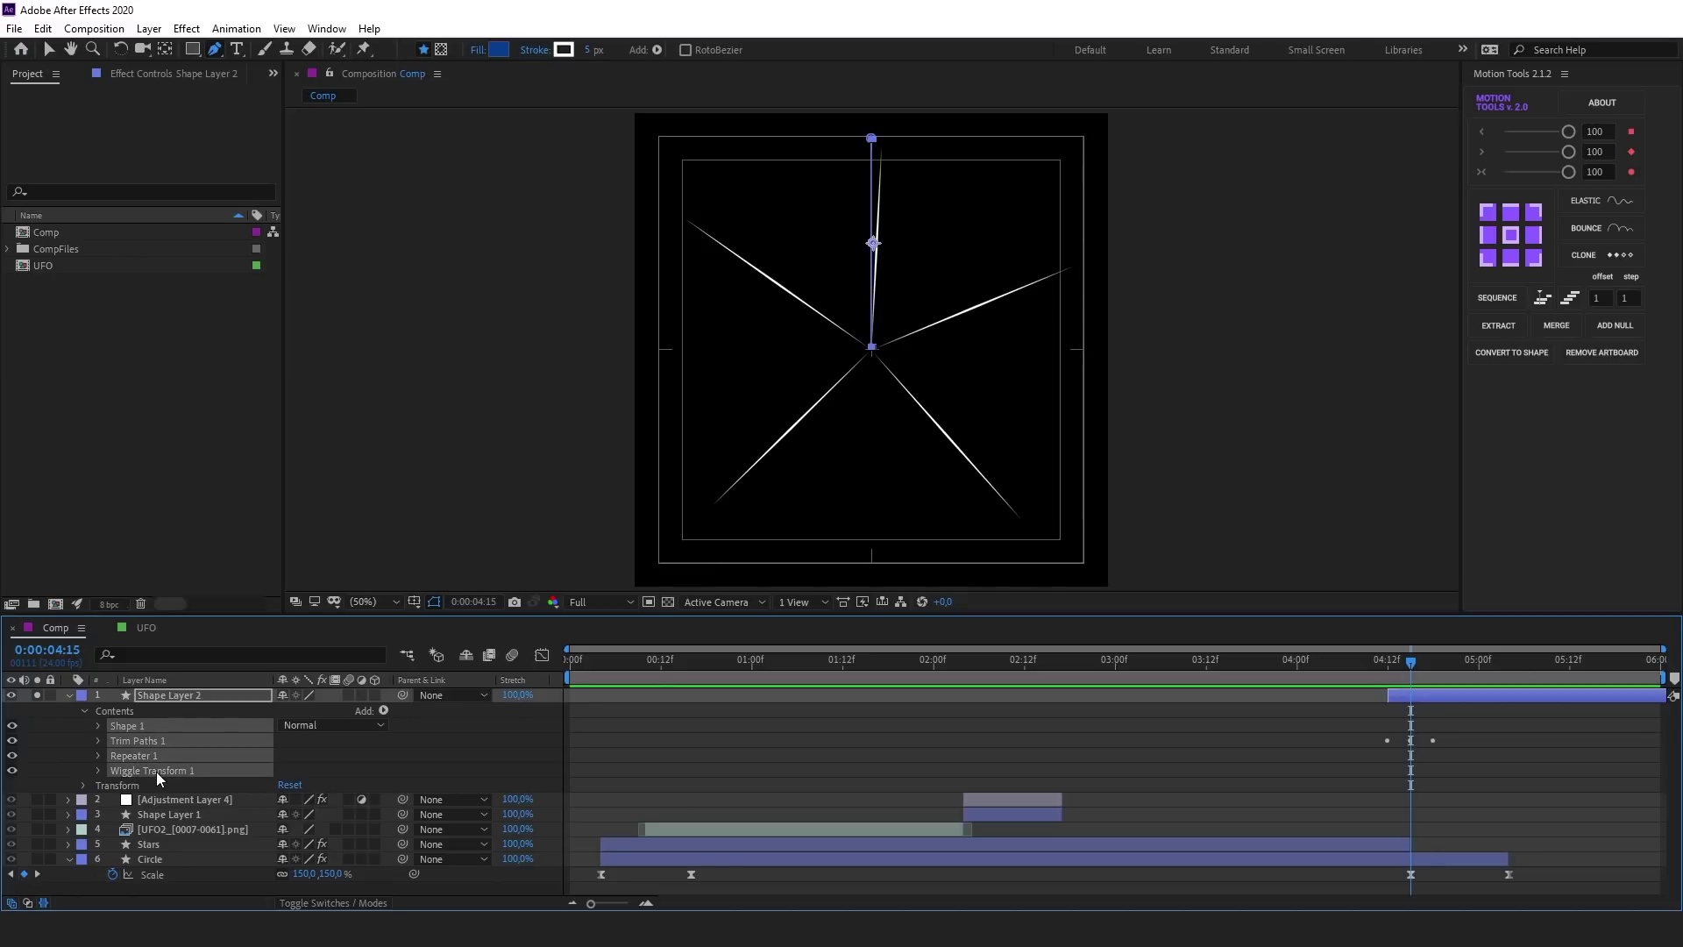
key(ctrl+g)
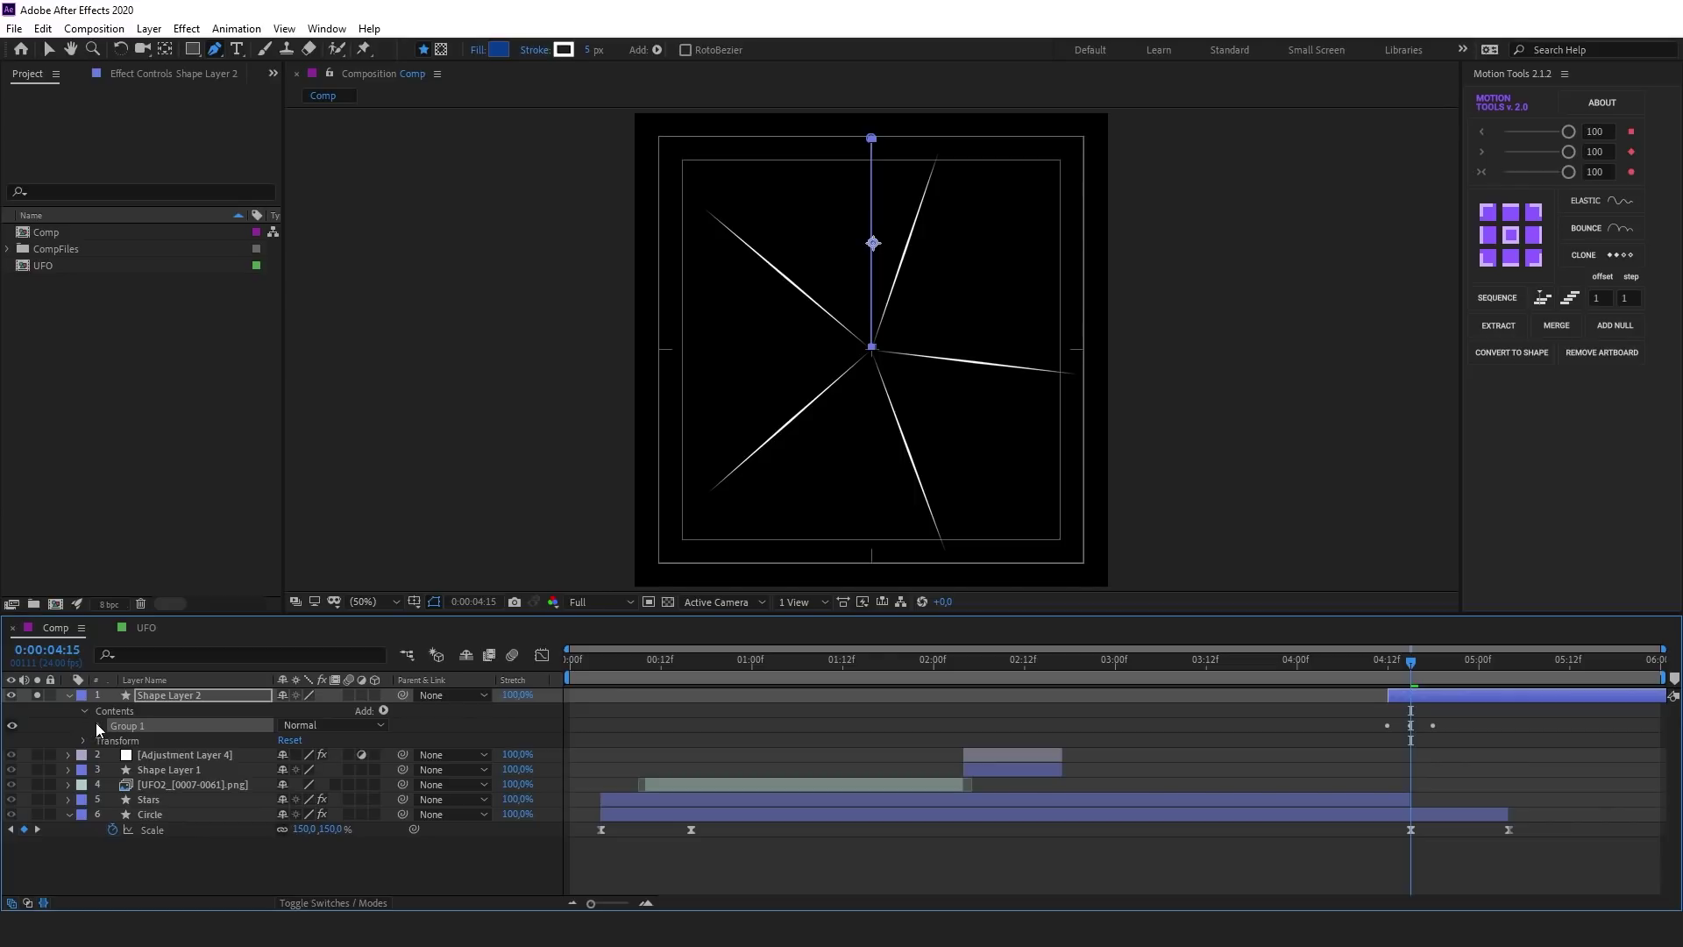
key(ctrl+d)
Hide Group 1, disable Group 2's wiggle, and set 9 copies rotated about 40°
click(98, 725)
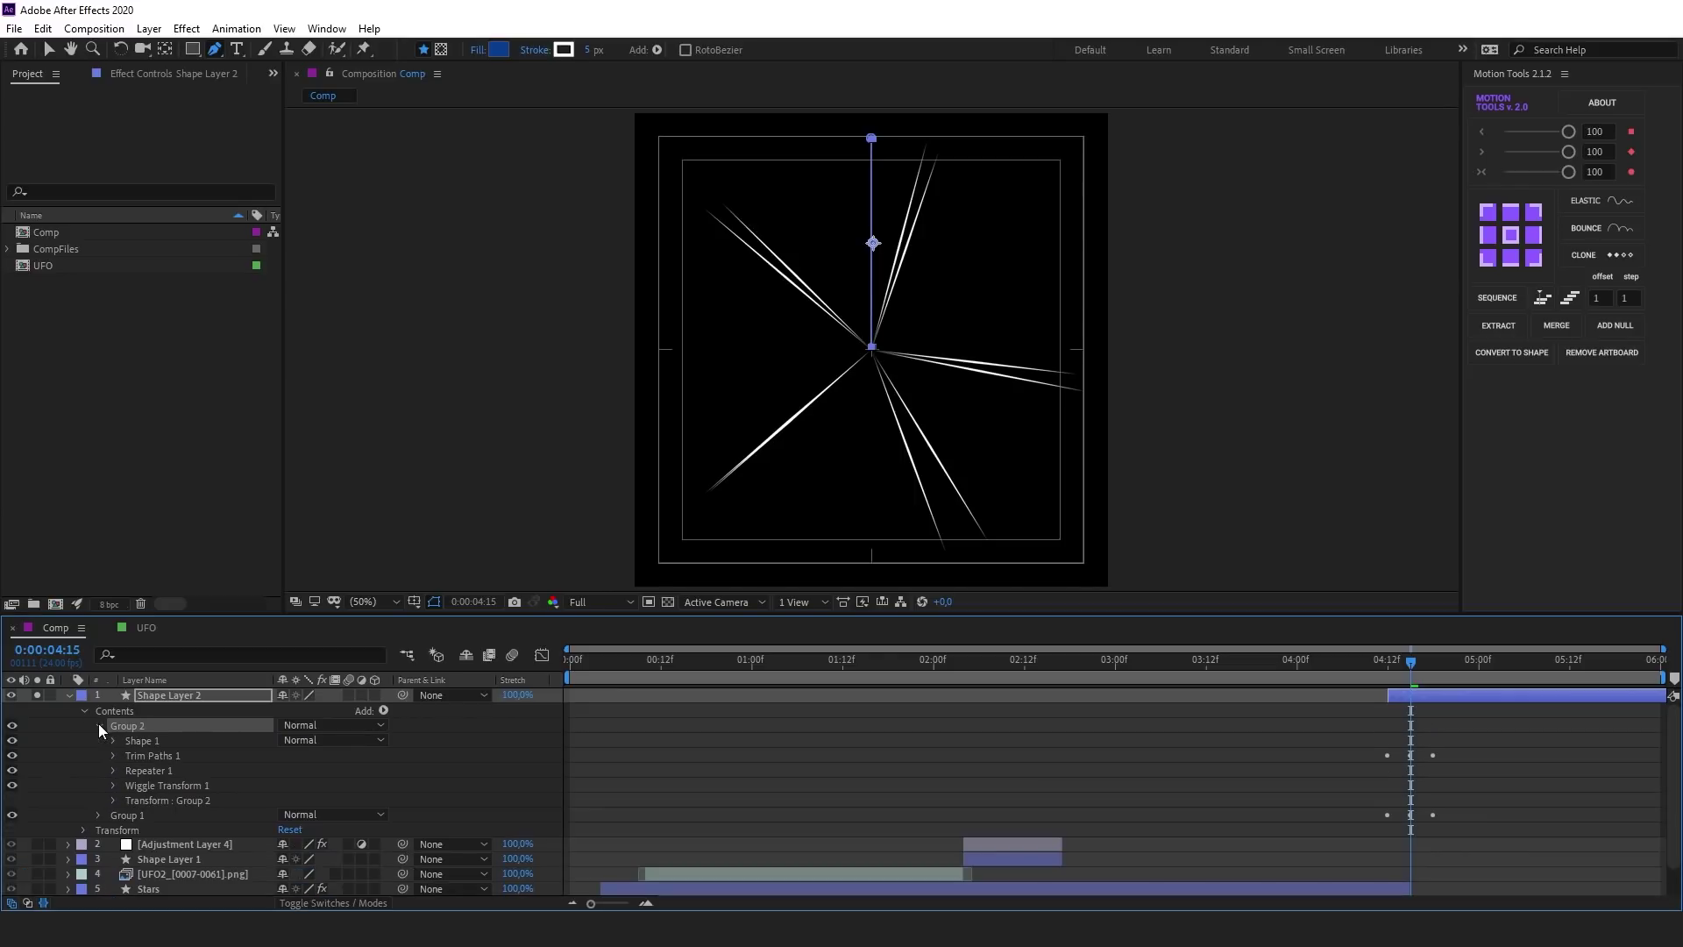
click(13, 814)
click(113, 771)
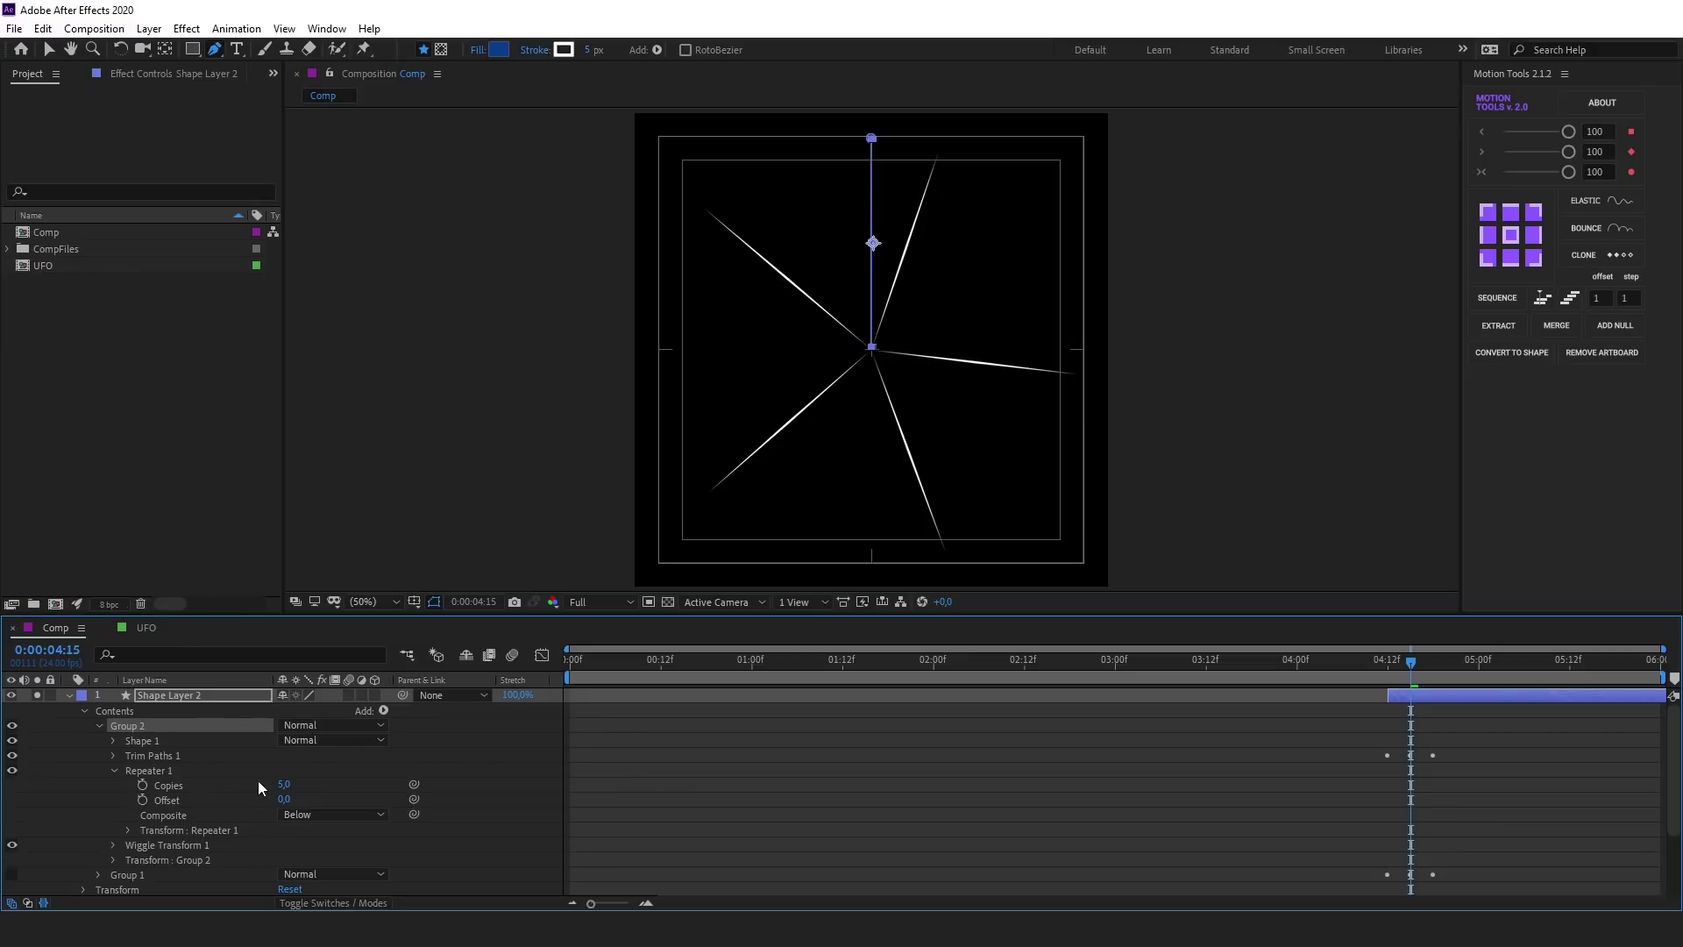
drag(281, 784, 282, 785)
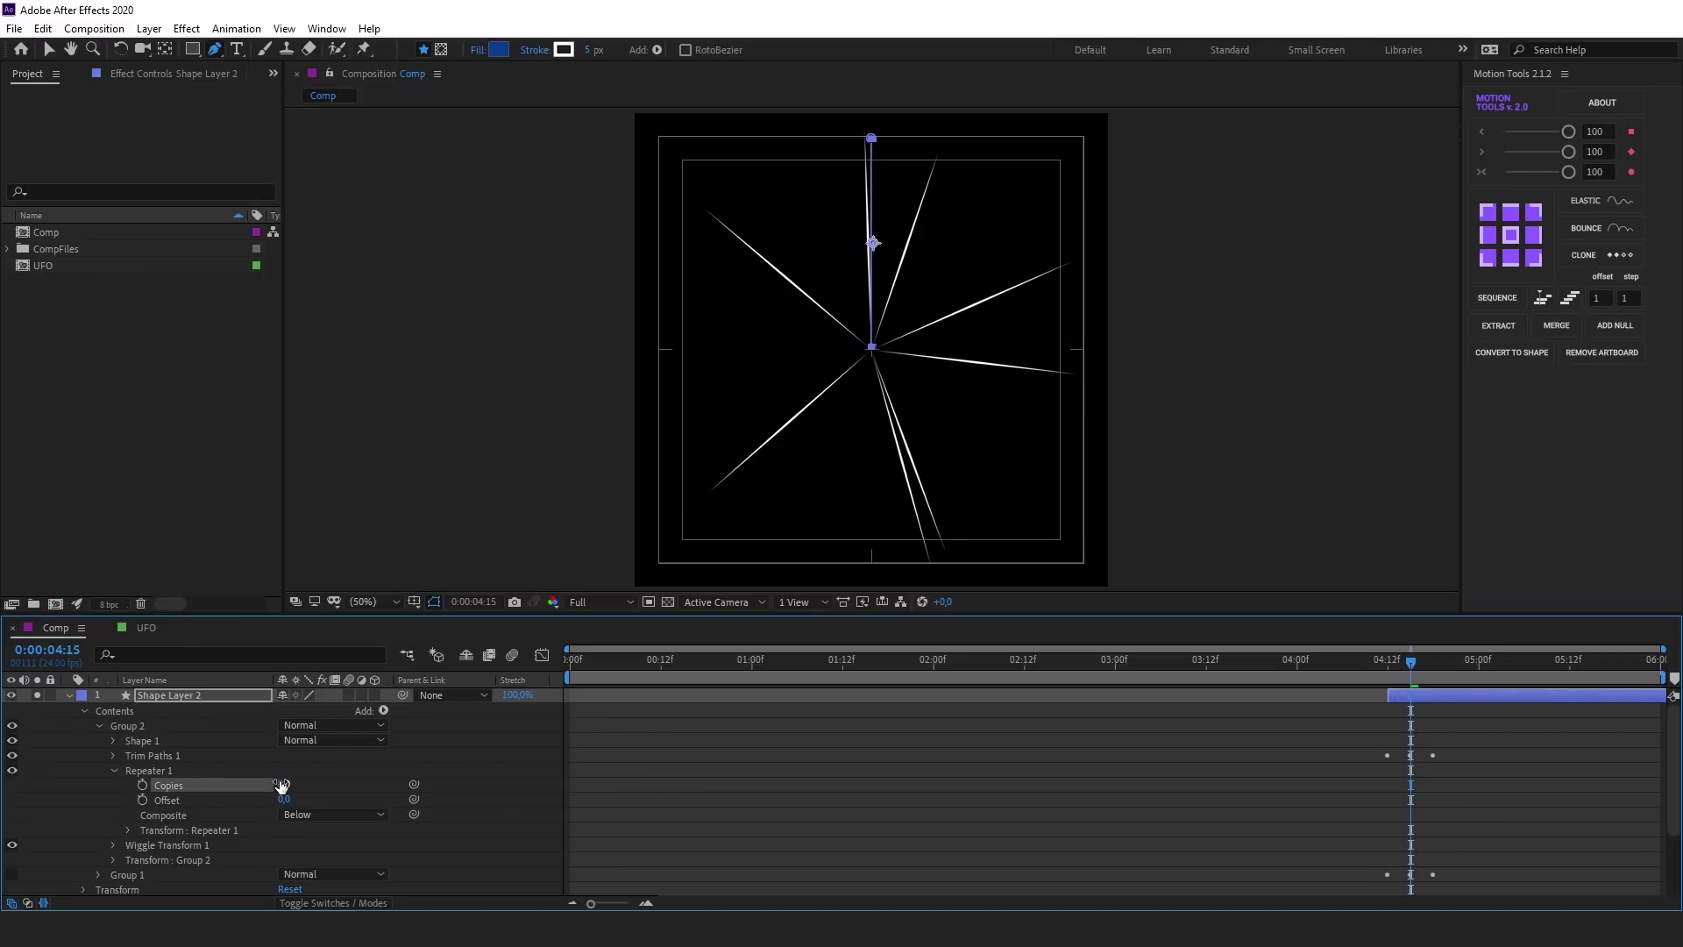
click(114, 770)
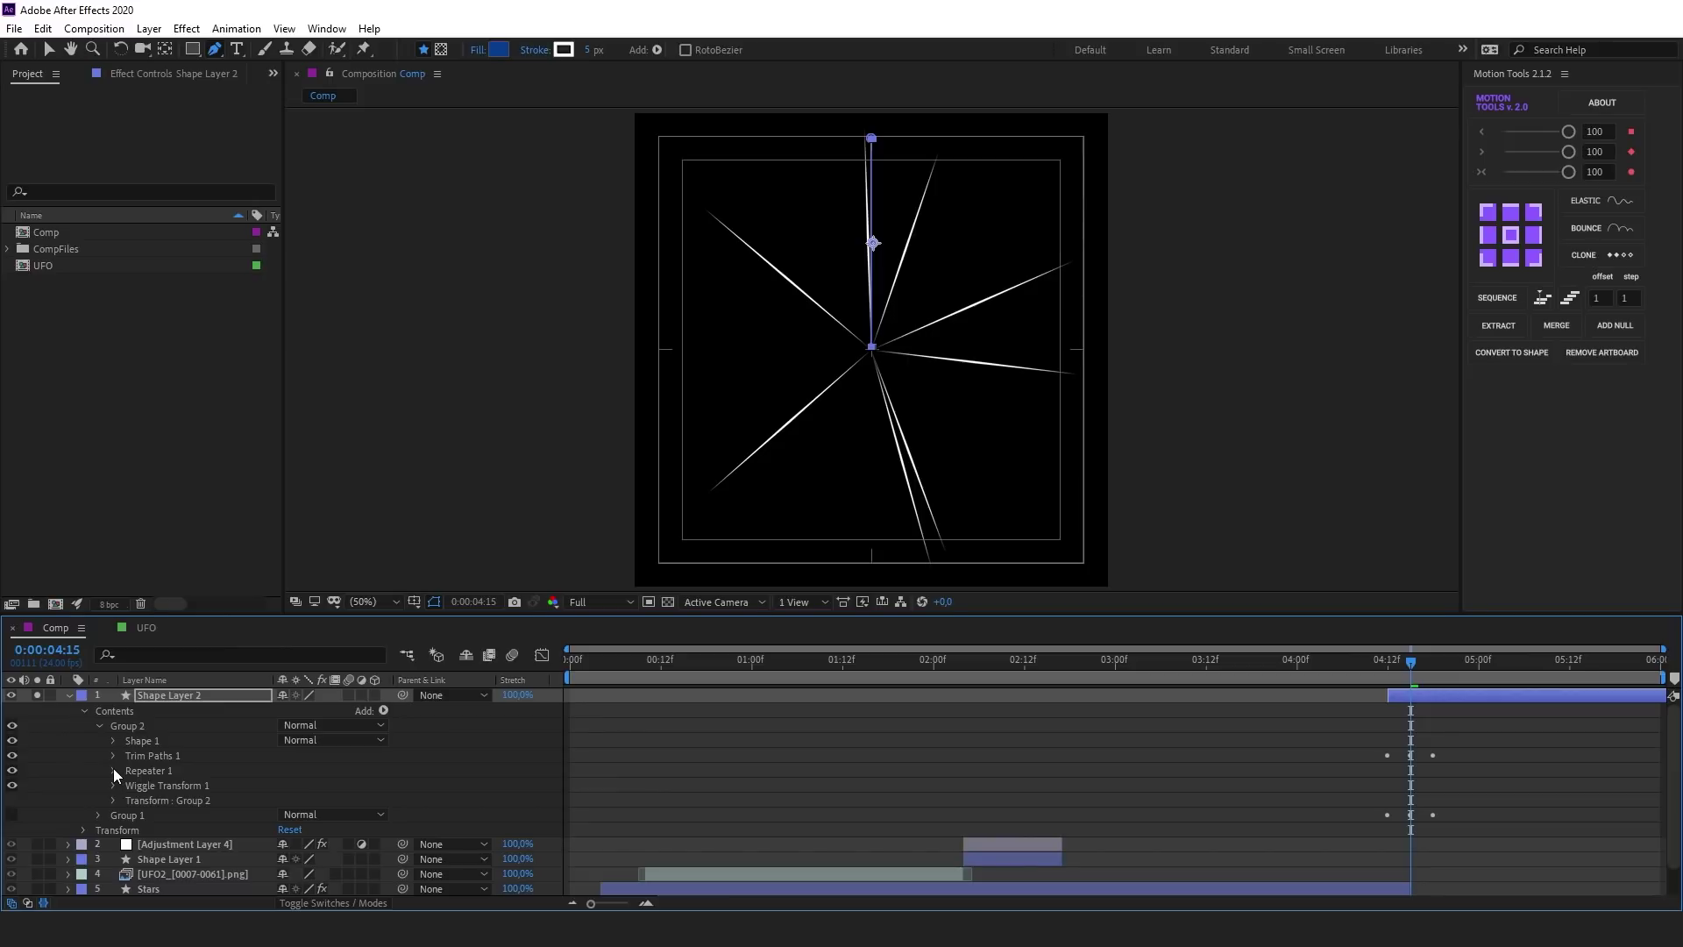
click(12, 786)
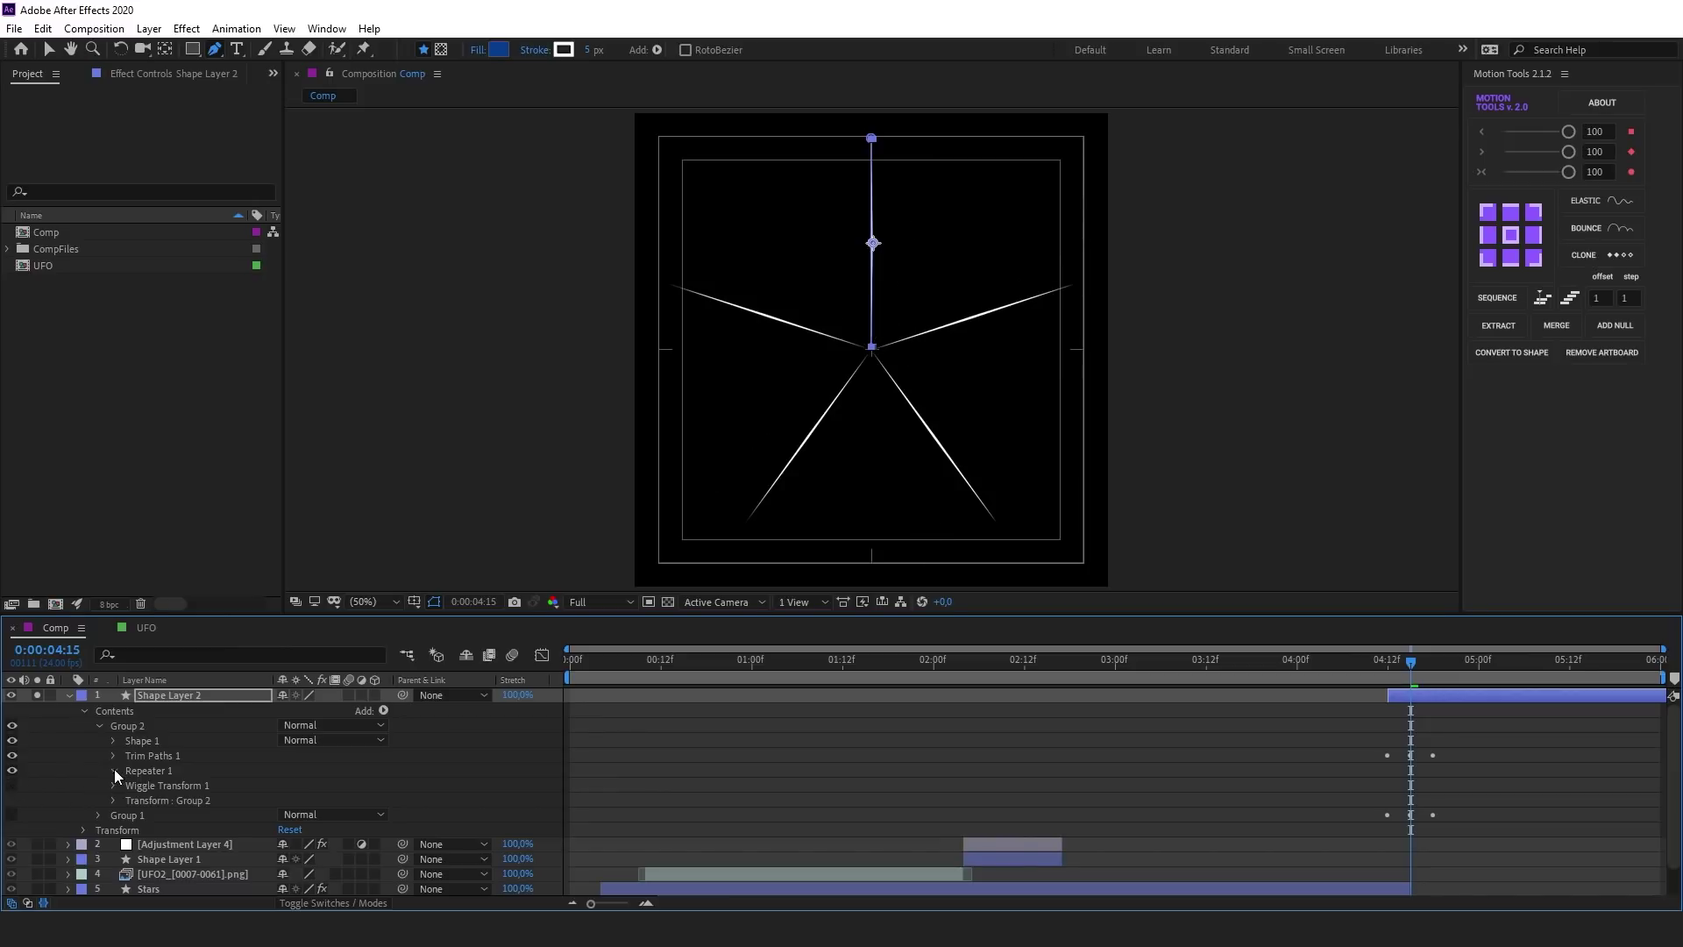
click(114, 771)
click(127, 830)
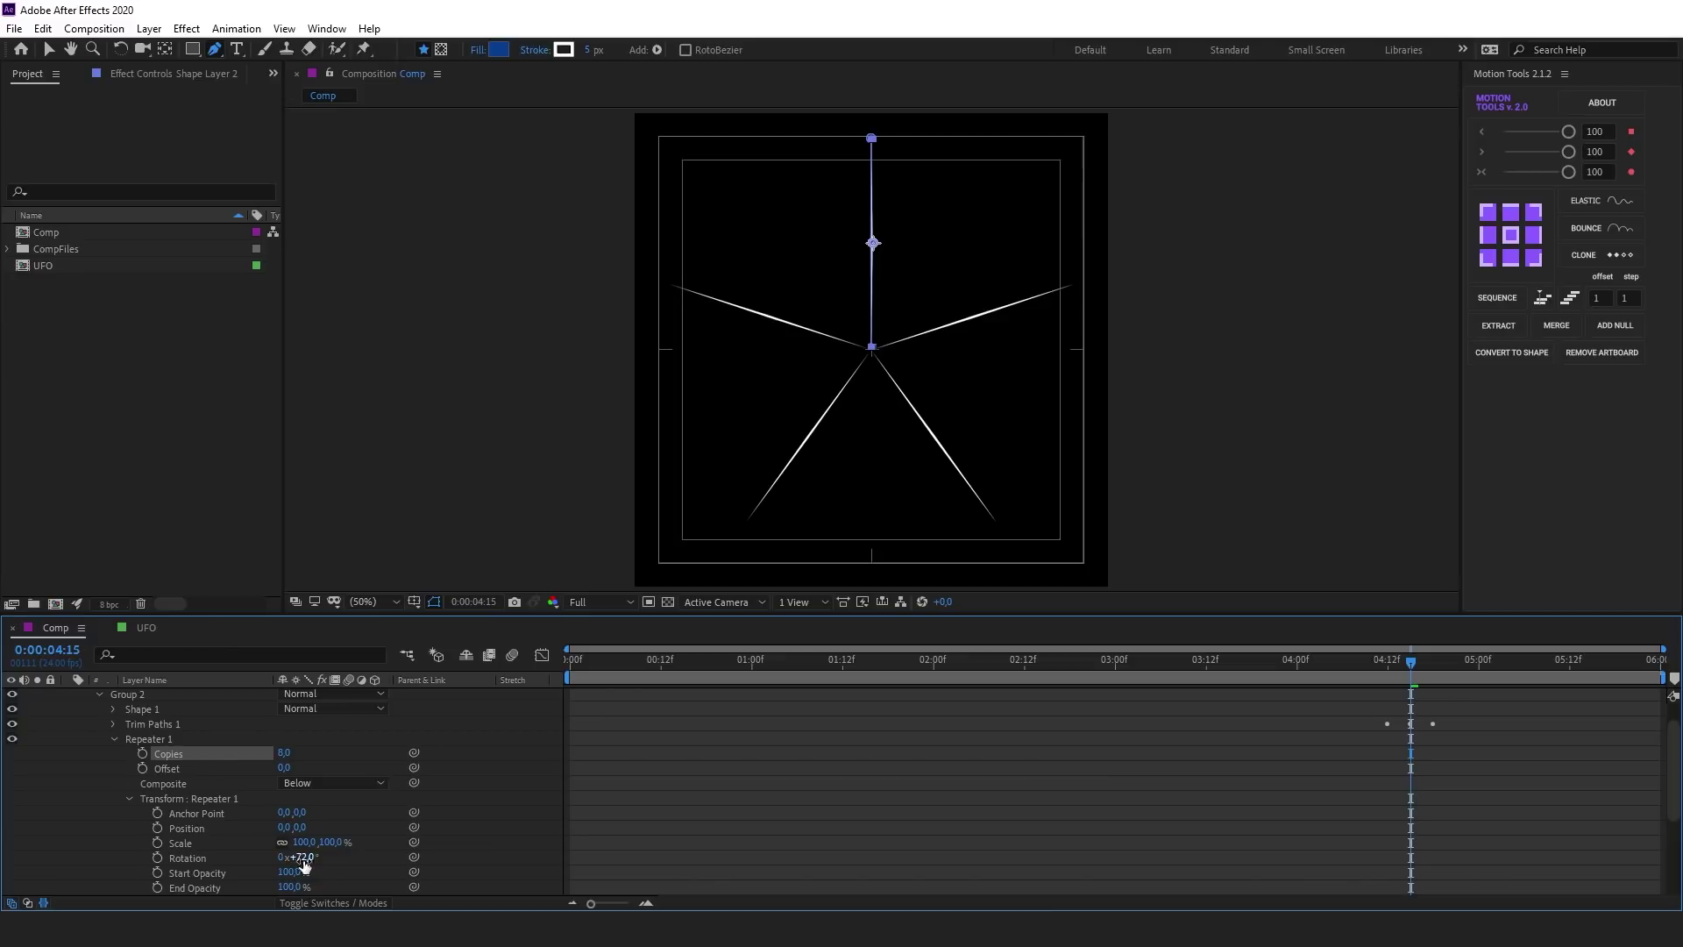
drag(294, 856, 301, 856)
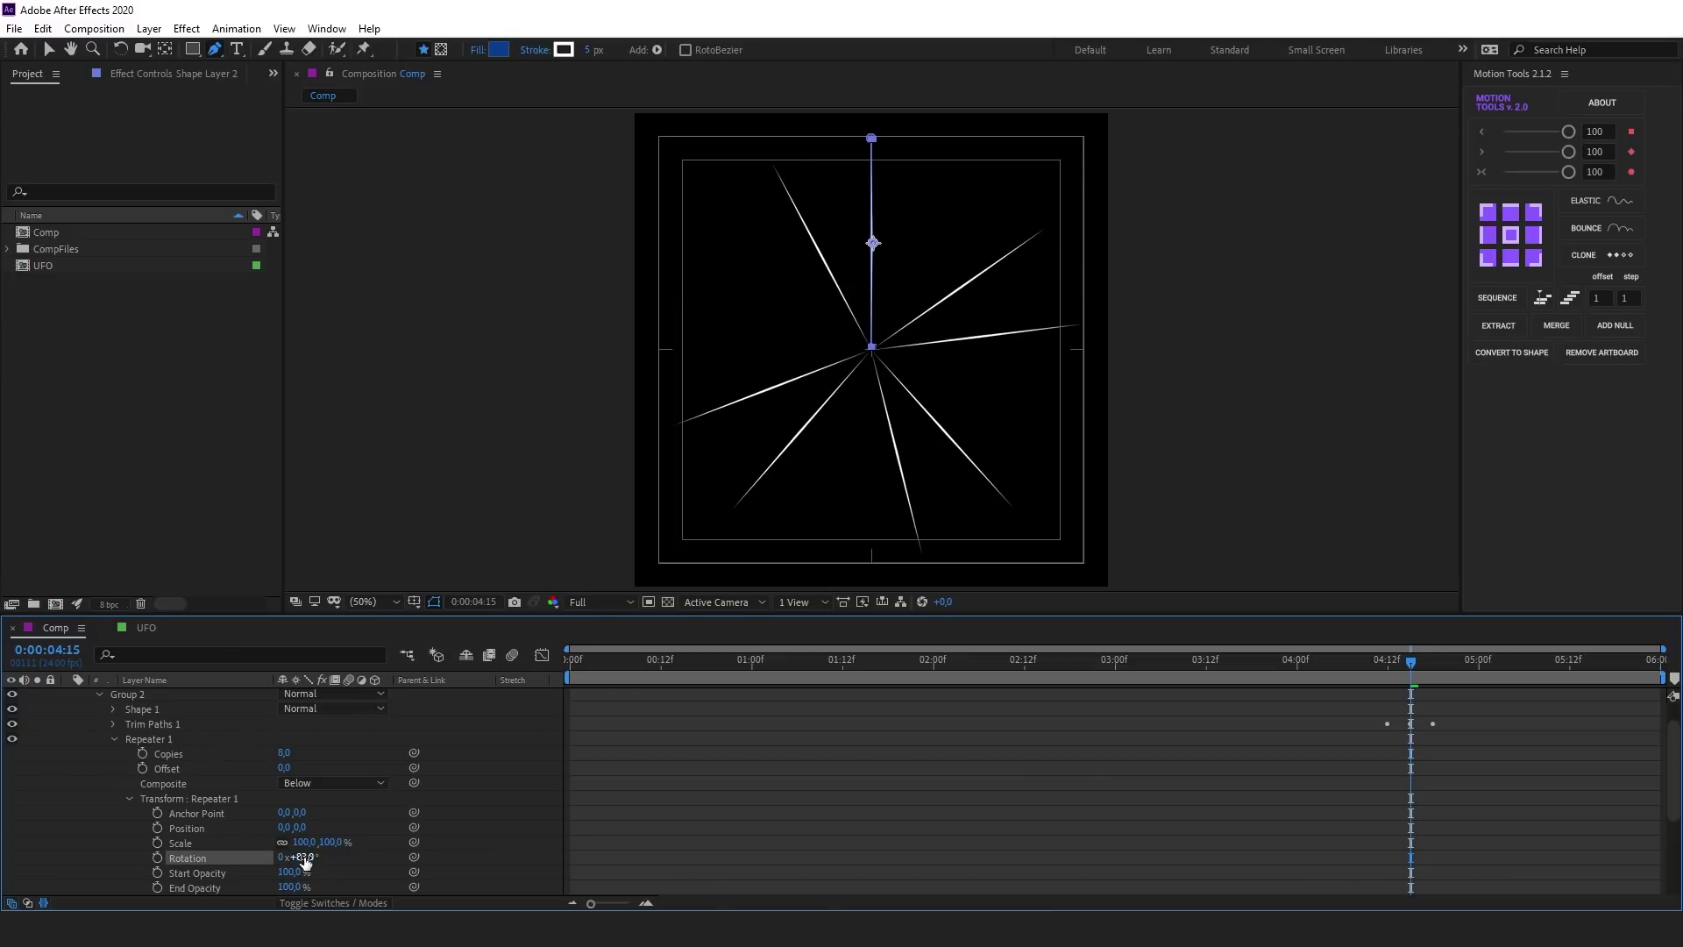
Re-enable Group 2's Wiggle Transform and change its rotation amount
click(112, 738)
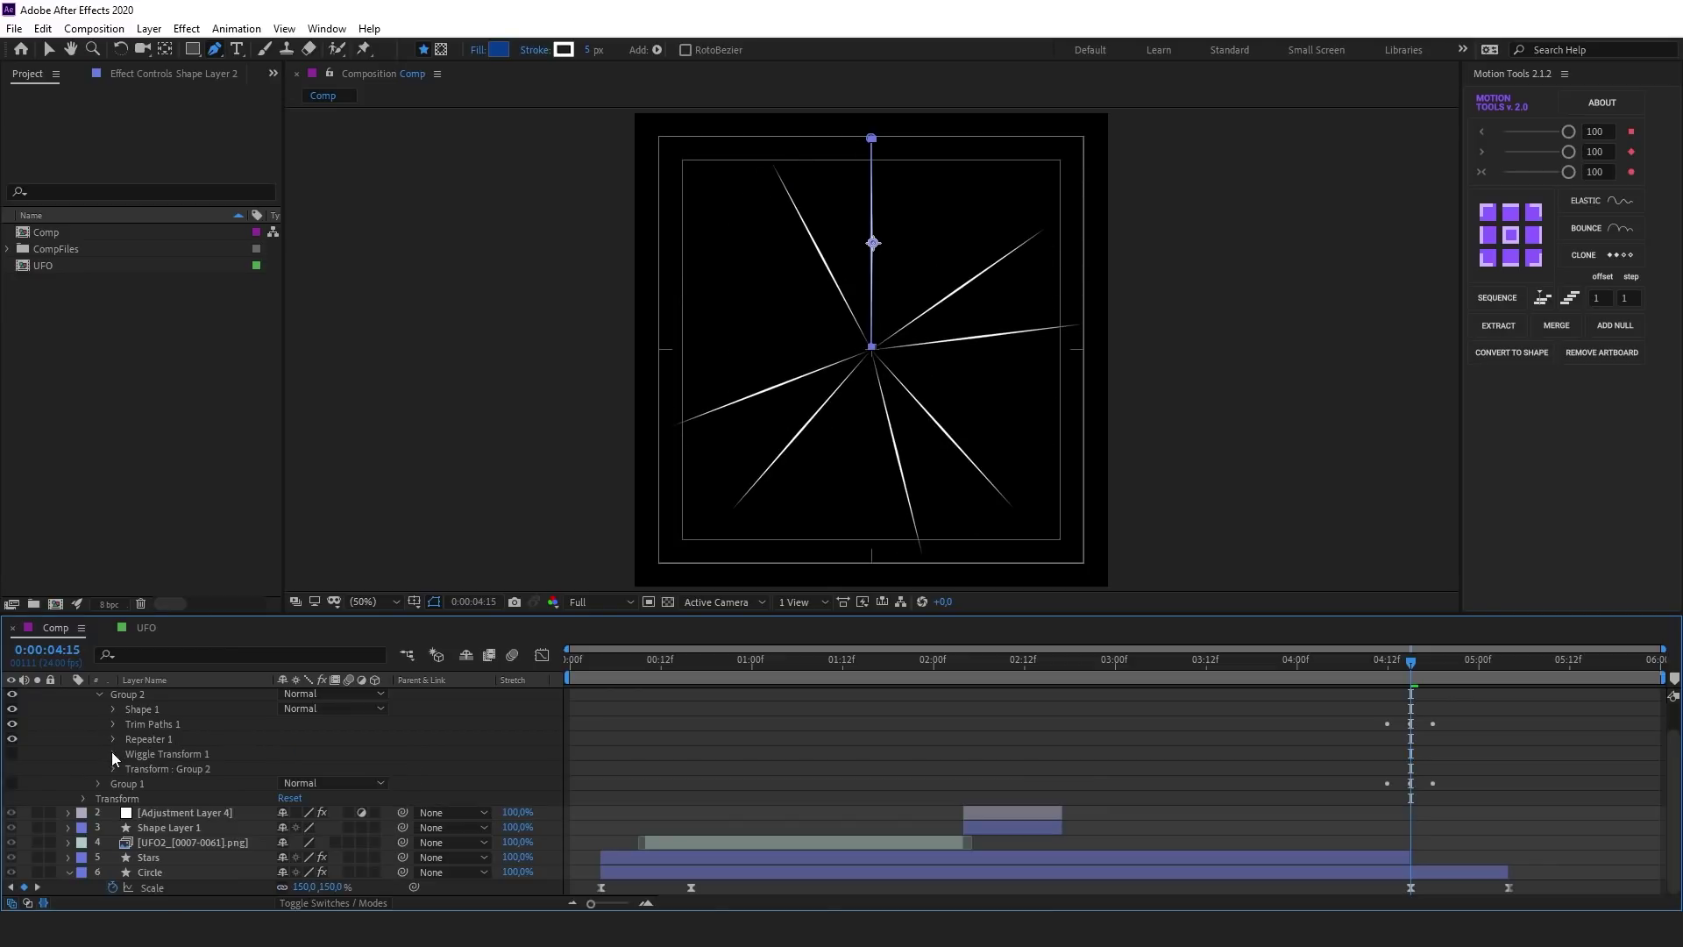
click(112, 754)
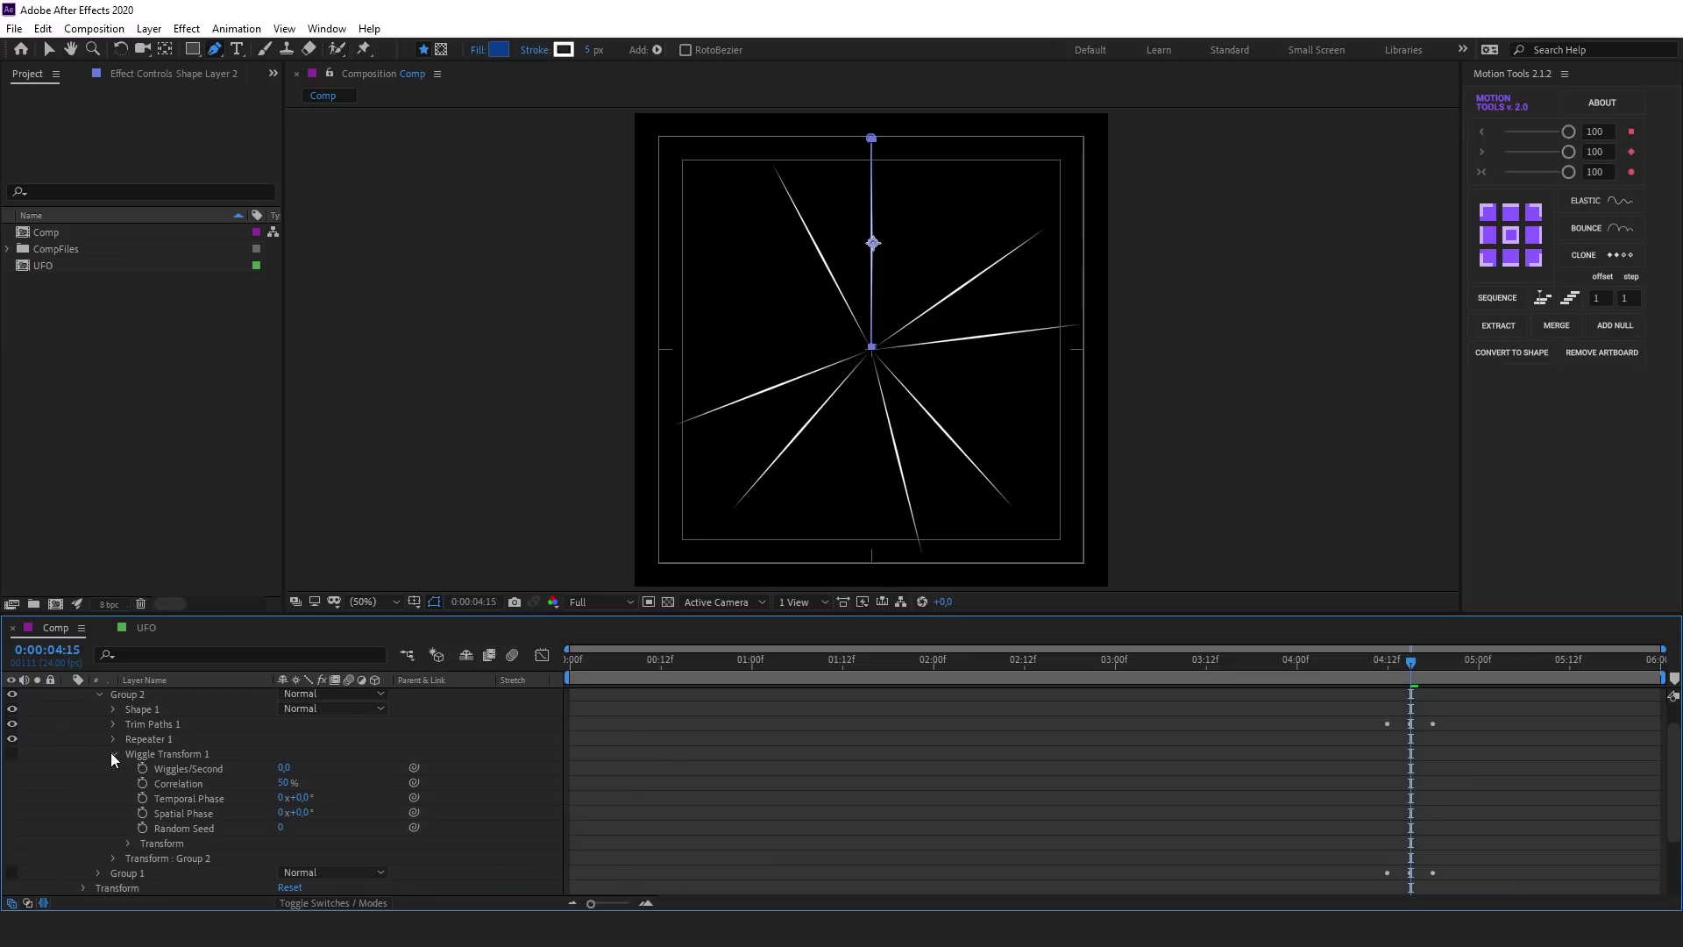
click(12, 753)
click(127, 843)
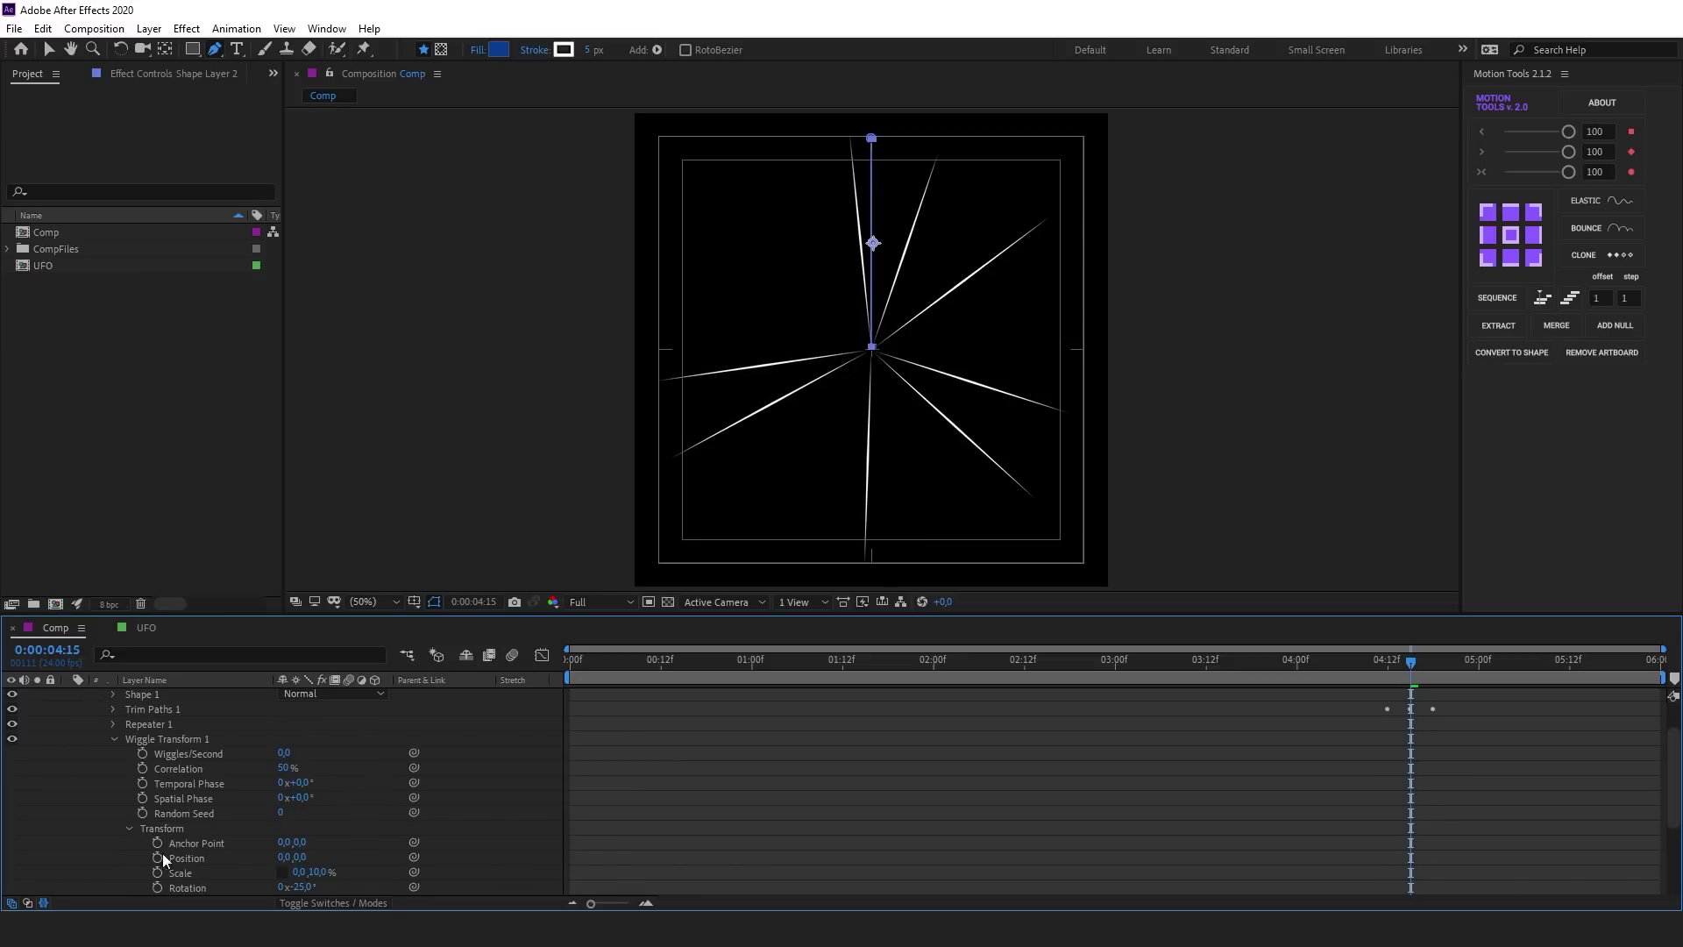
drag(298, 887, 359, 887)
scroll(167, 810, up, 3)
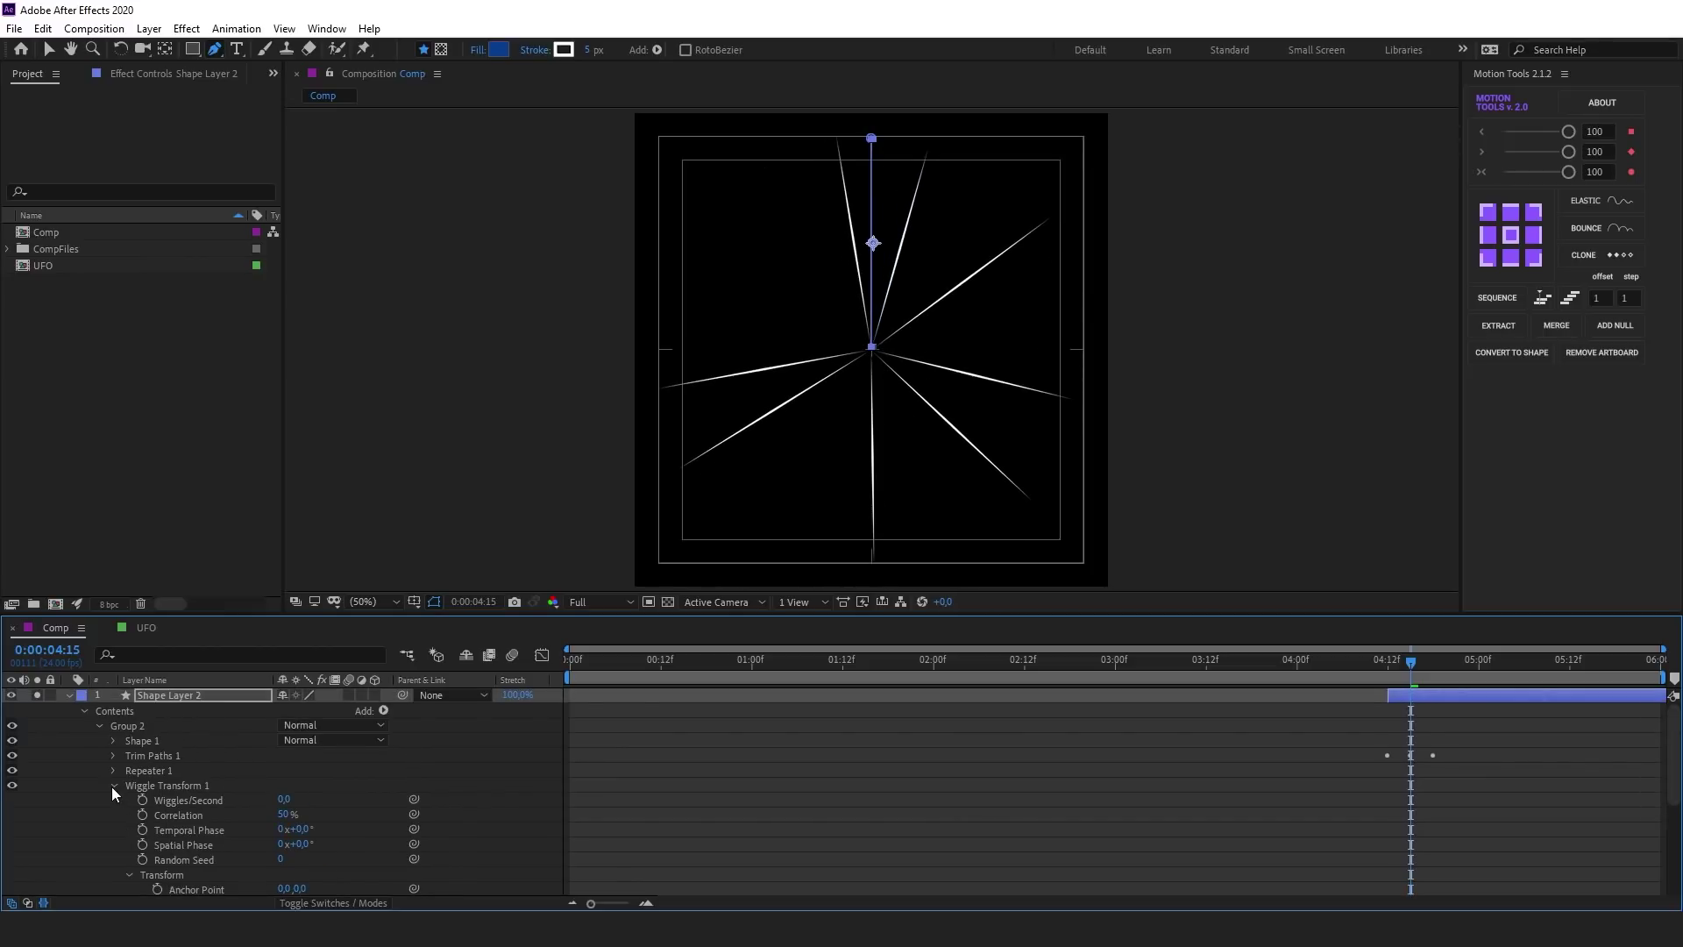
click(113, 786)
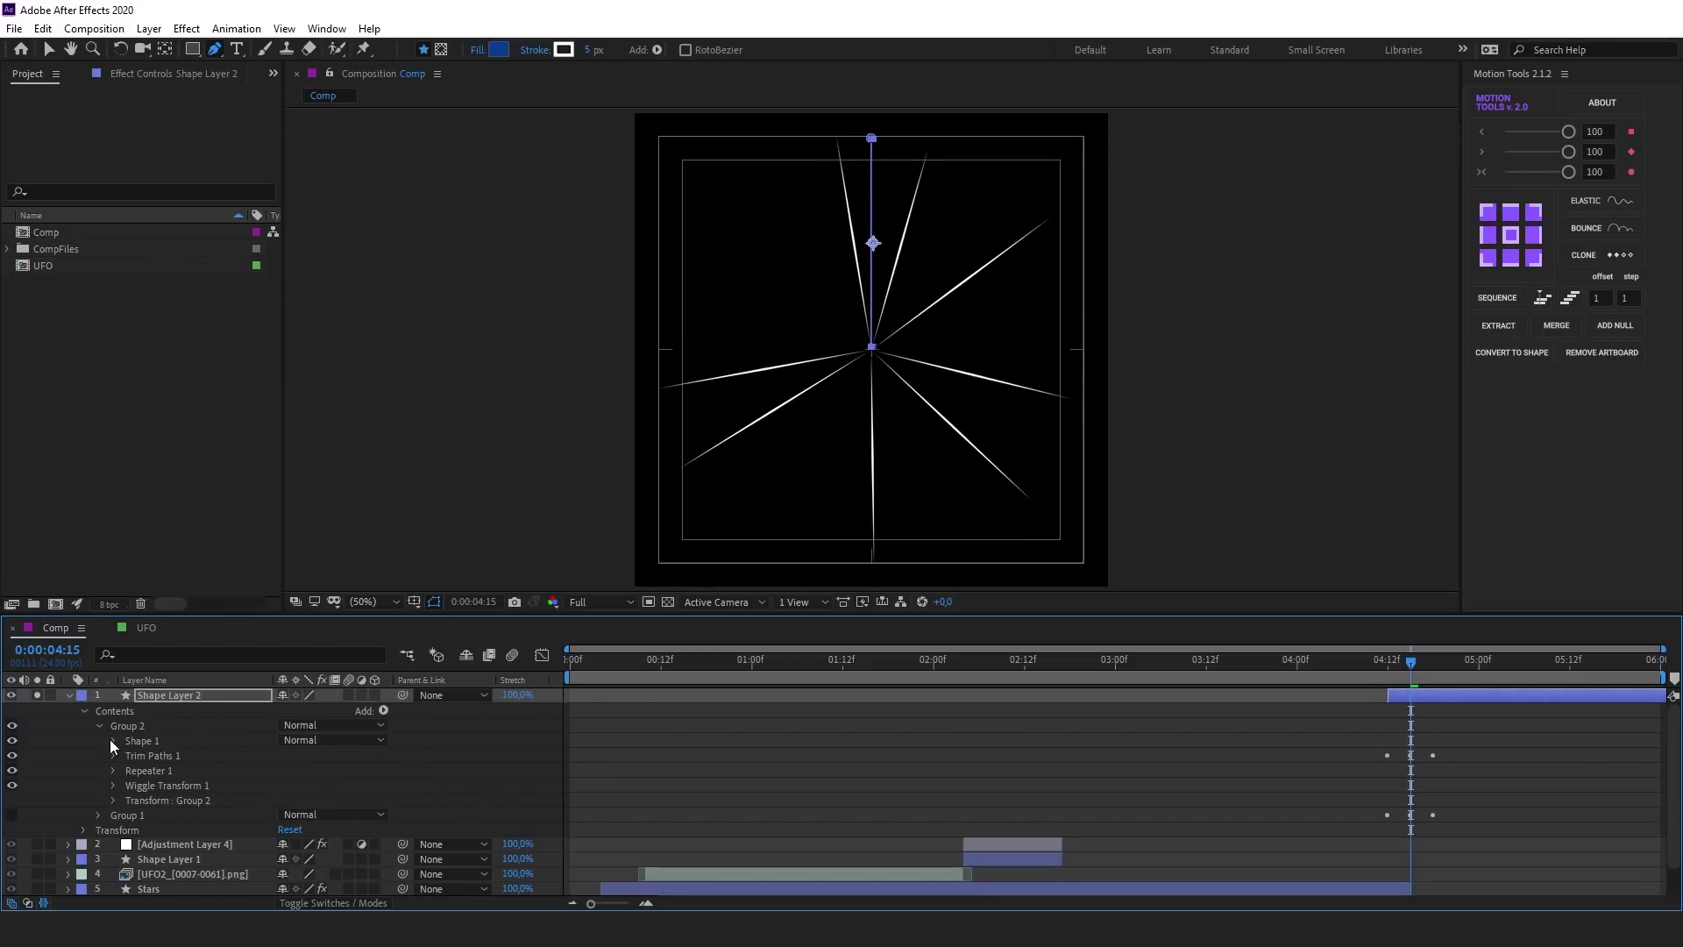
Shorten Group 2's rays by pulling the path's top point down toward the centre
click(113, 741)
click(155, 754)
click(129, 755)
click(179, 769)
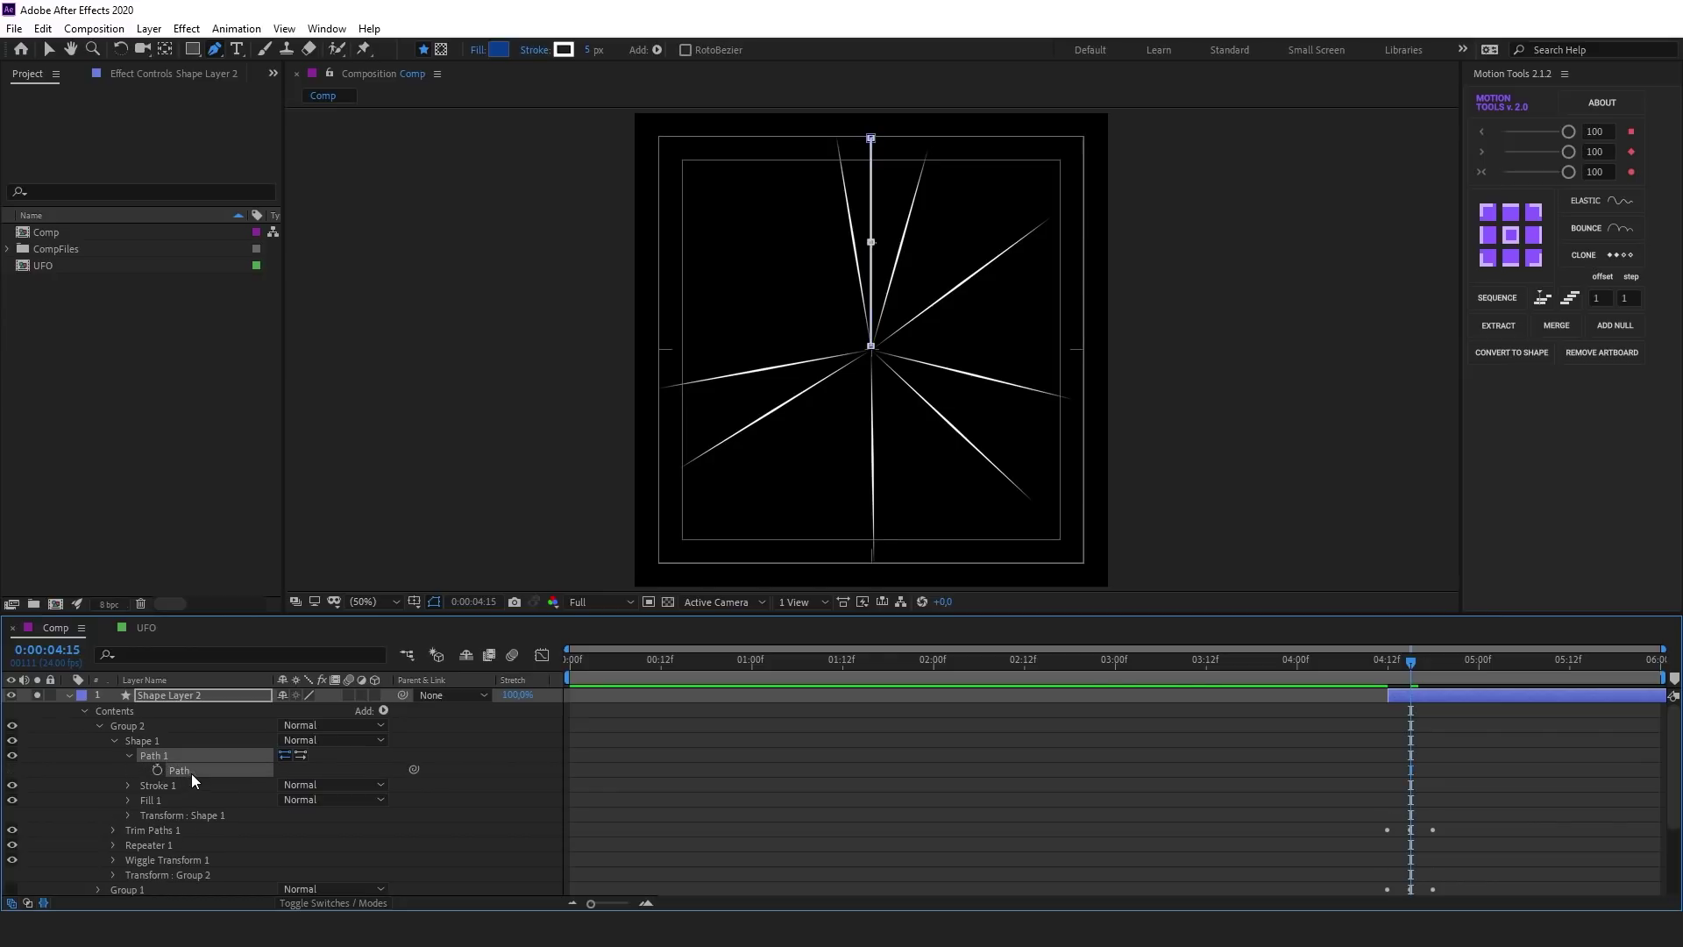
key(v)
click(849, 375)
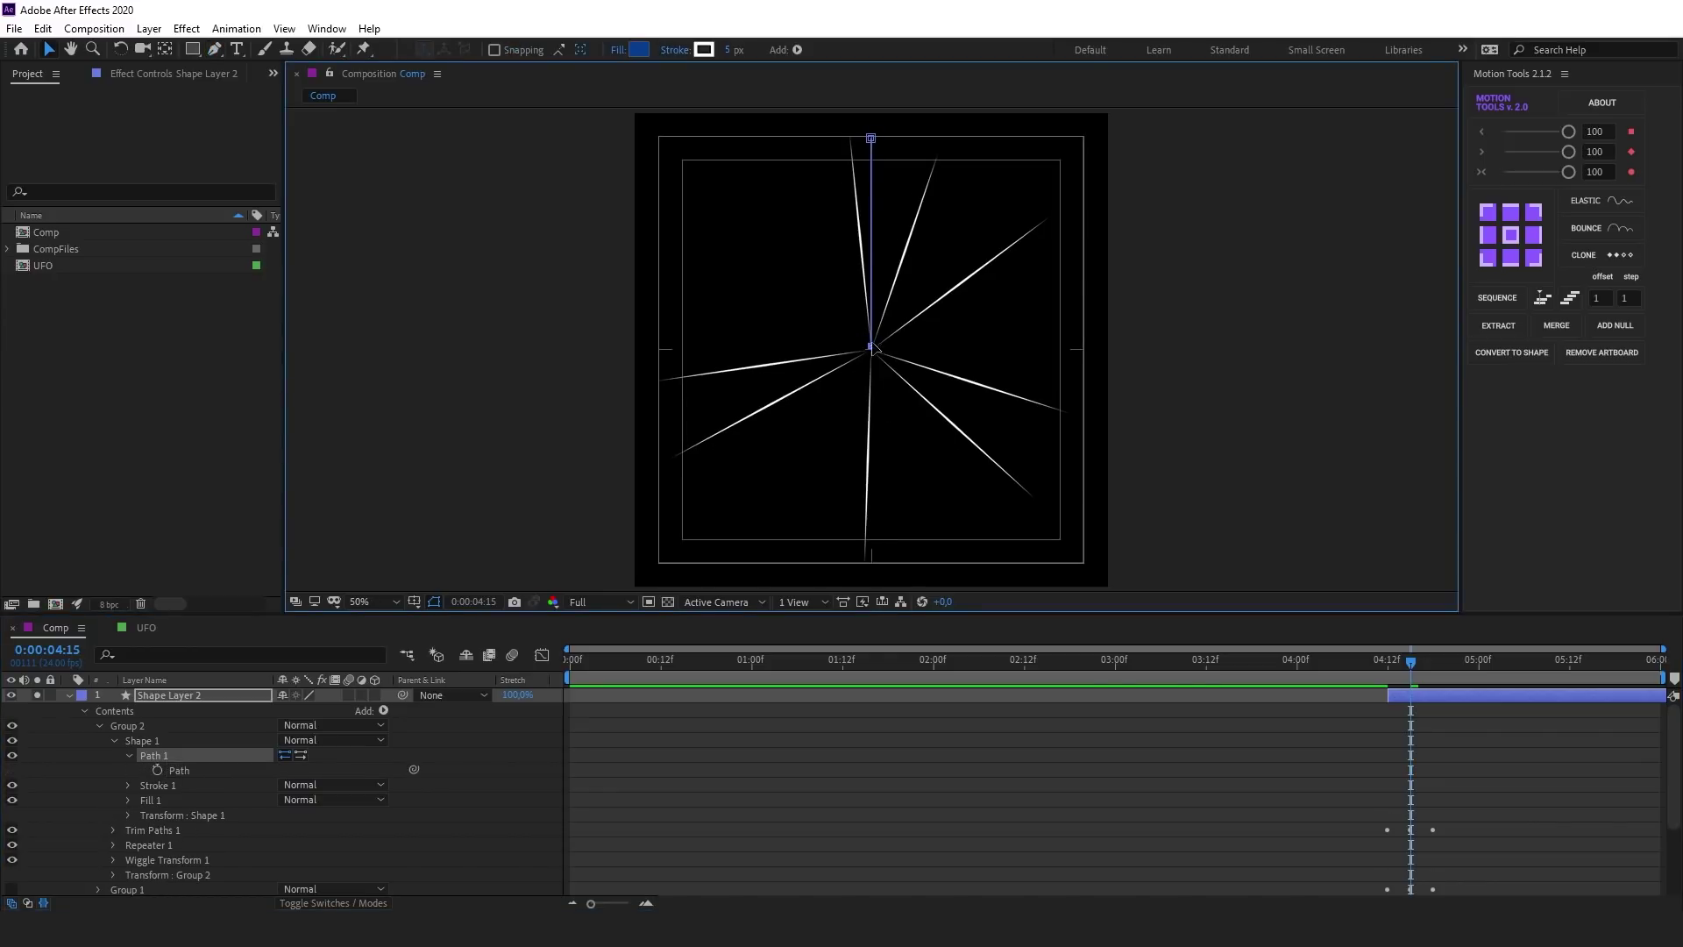
drag(871, 346, 871, 335)
drag(870, 139, 870, 206)
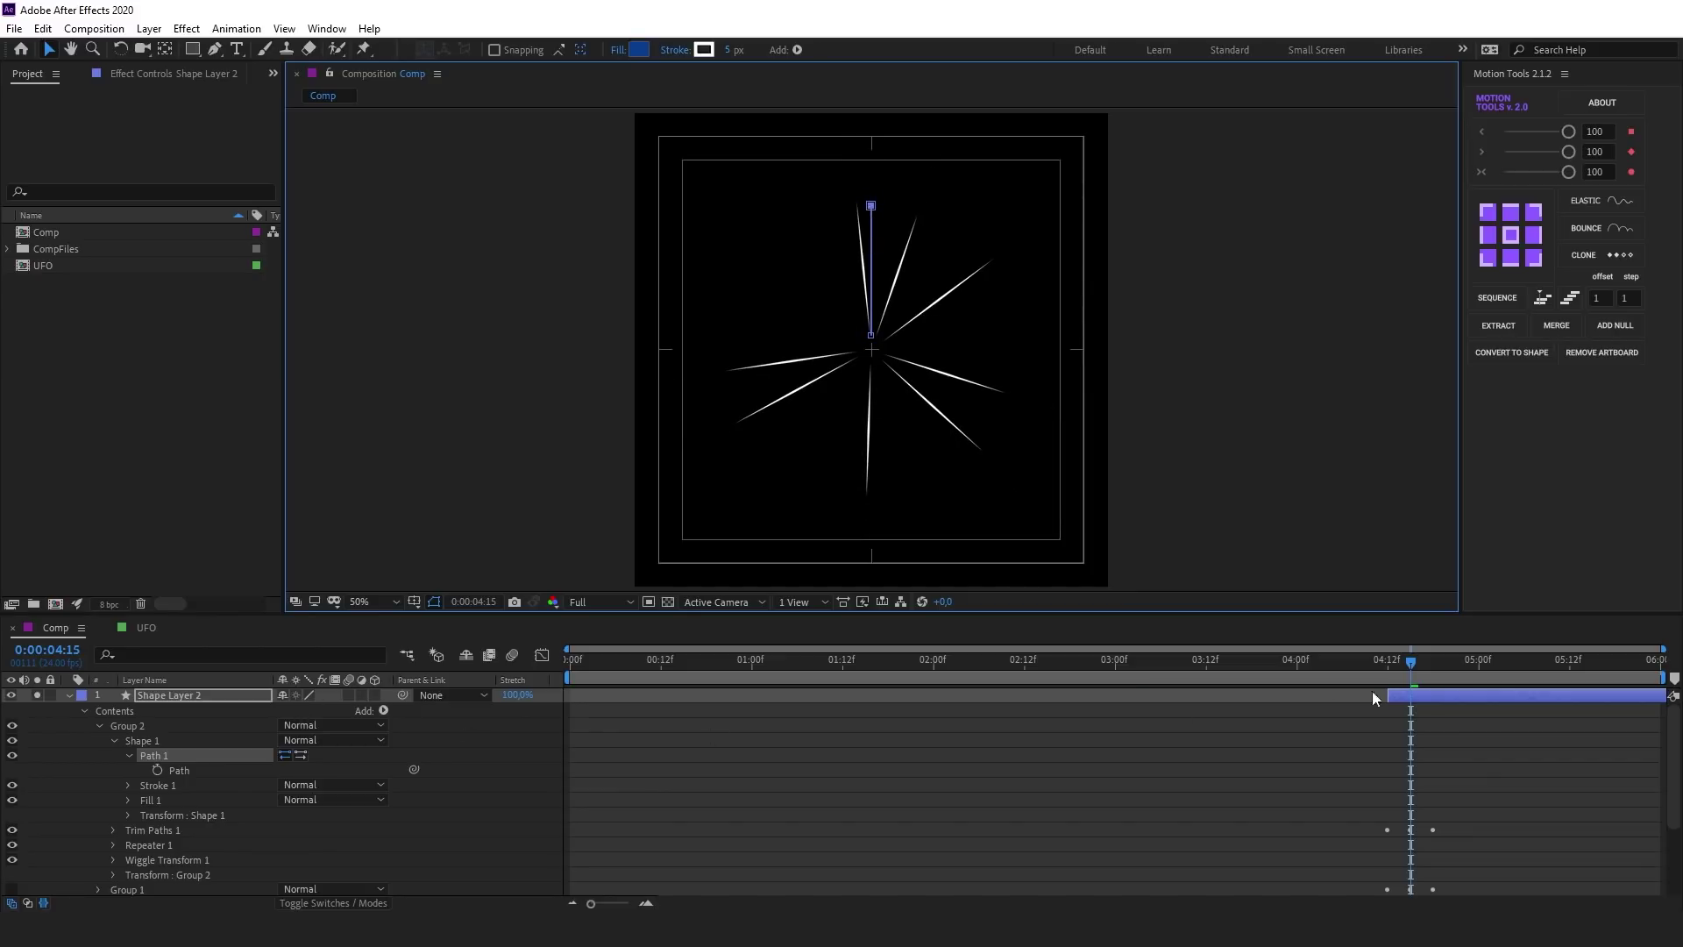
Shift Group 2's four Trim Start/End keyframes a few frames later and scrub to check
click(1468, 698)
key(u)
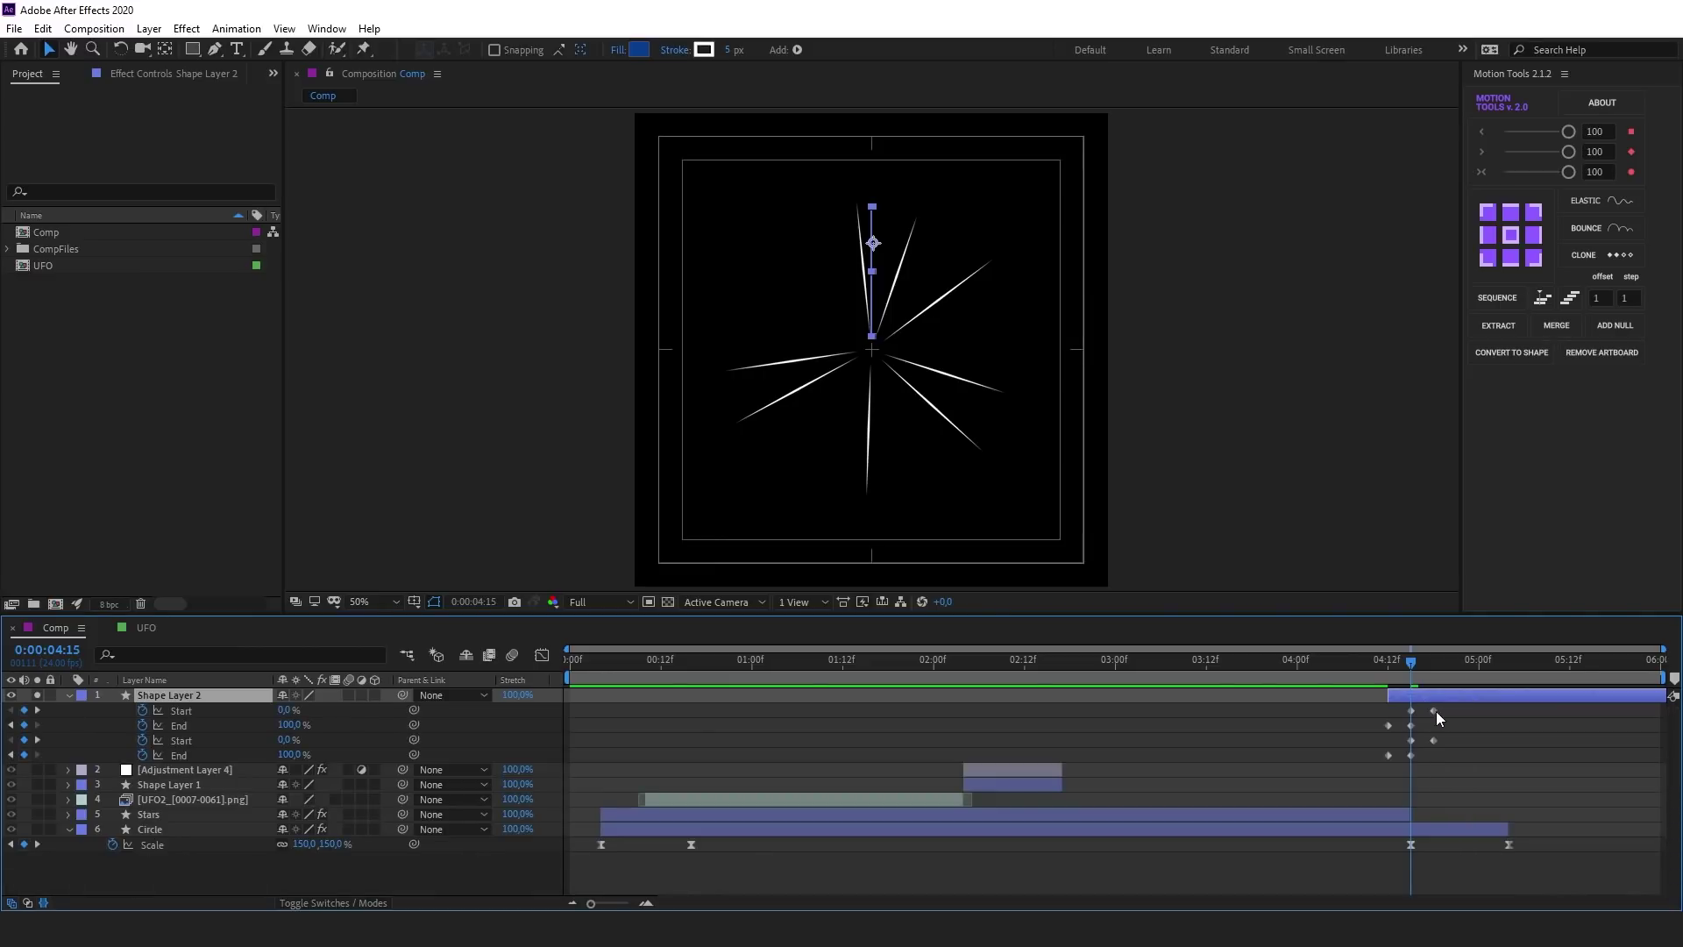
drag(1436, 712, 1400, 725)
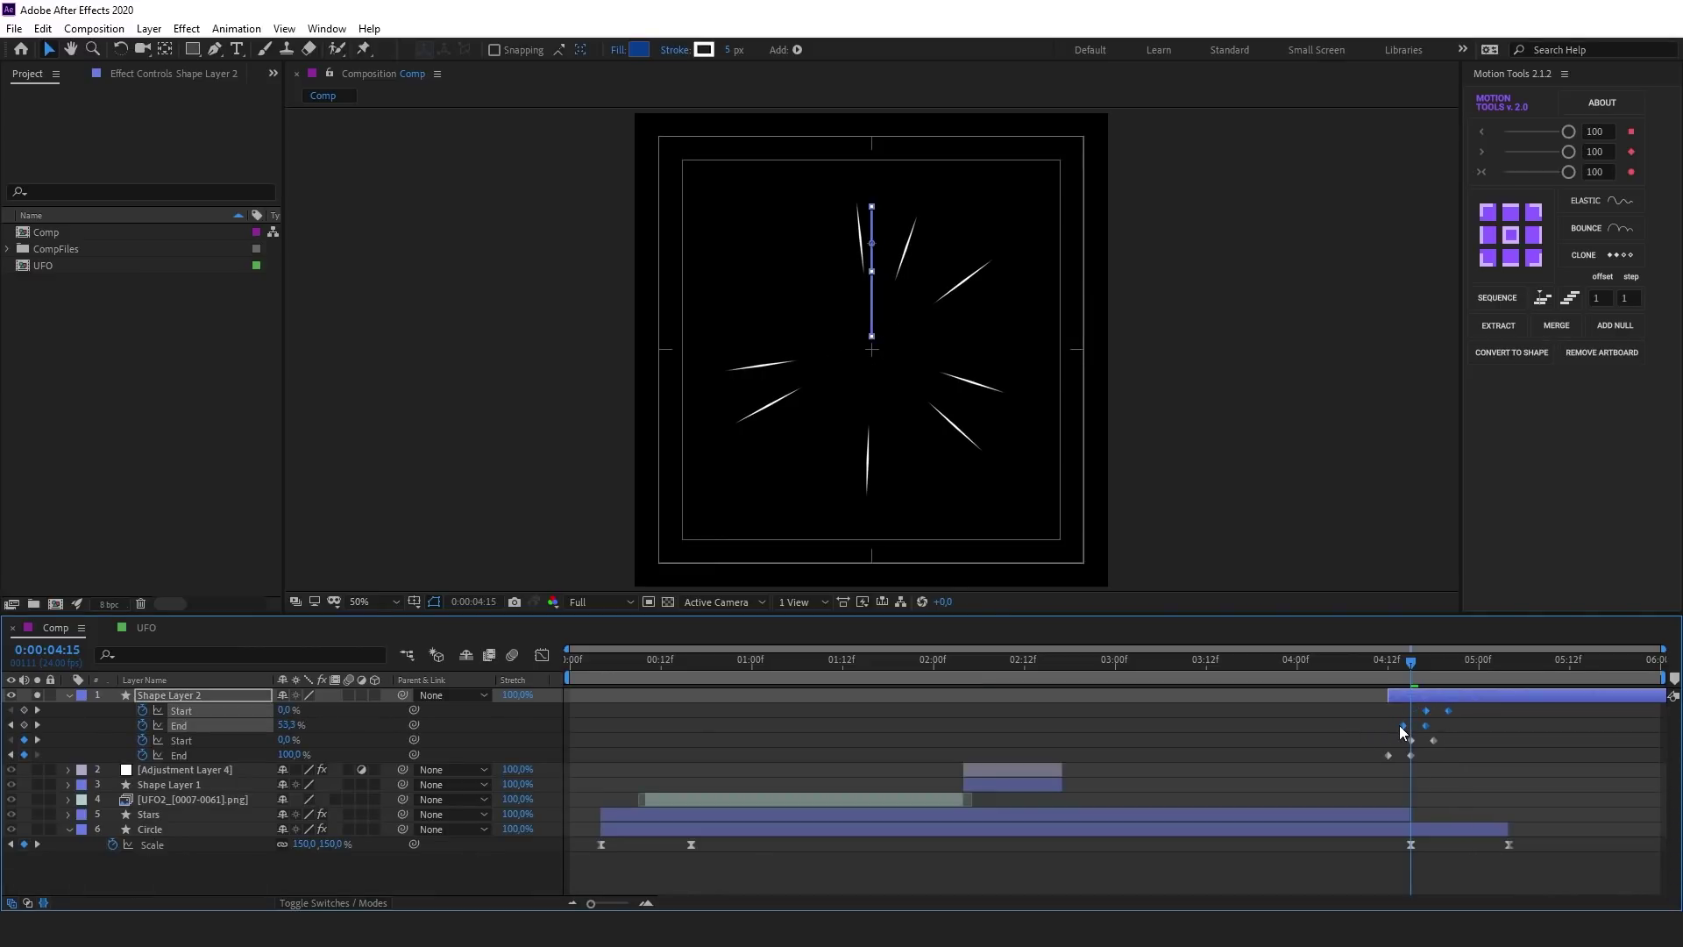
click(68, 696)
click(68, 697)
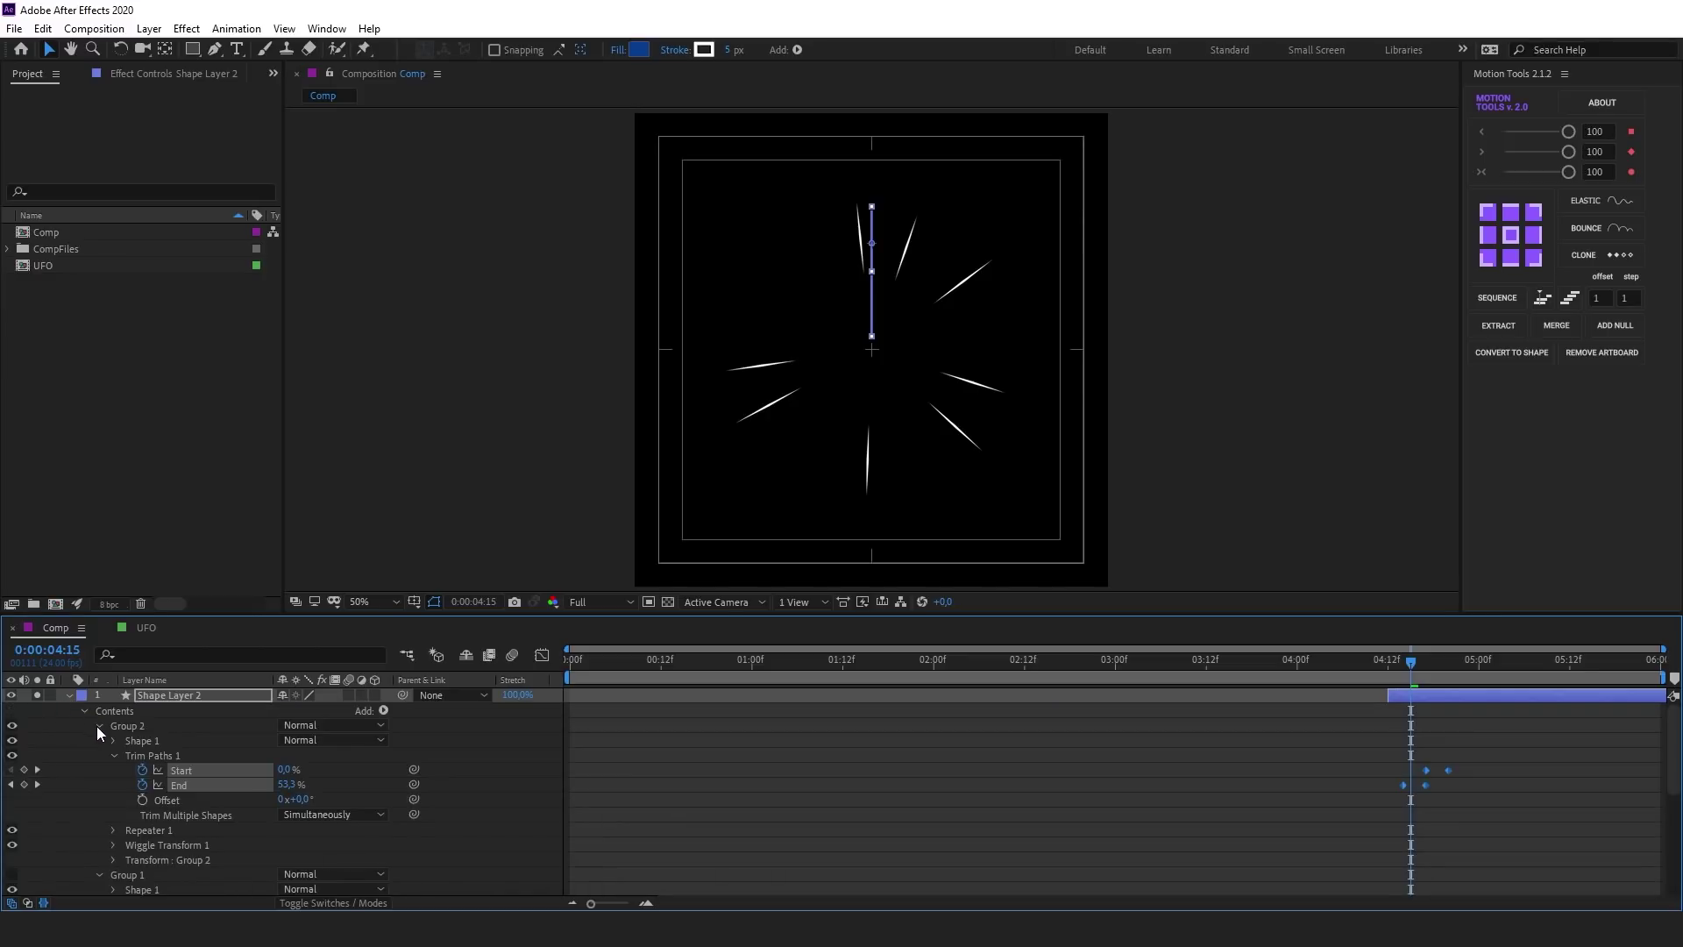
click(97, 726)
click(100, 742)
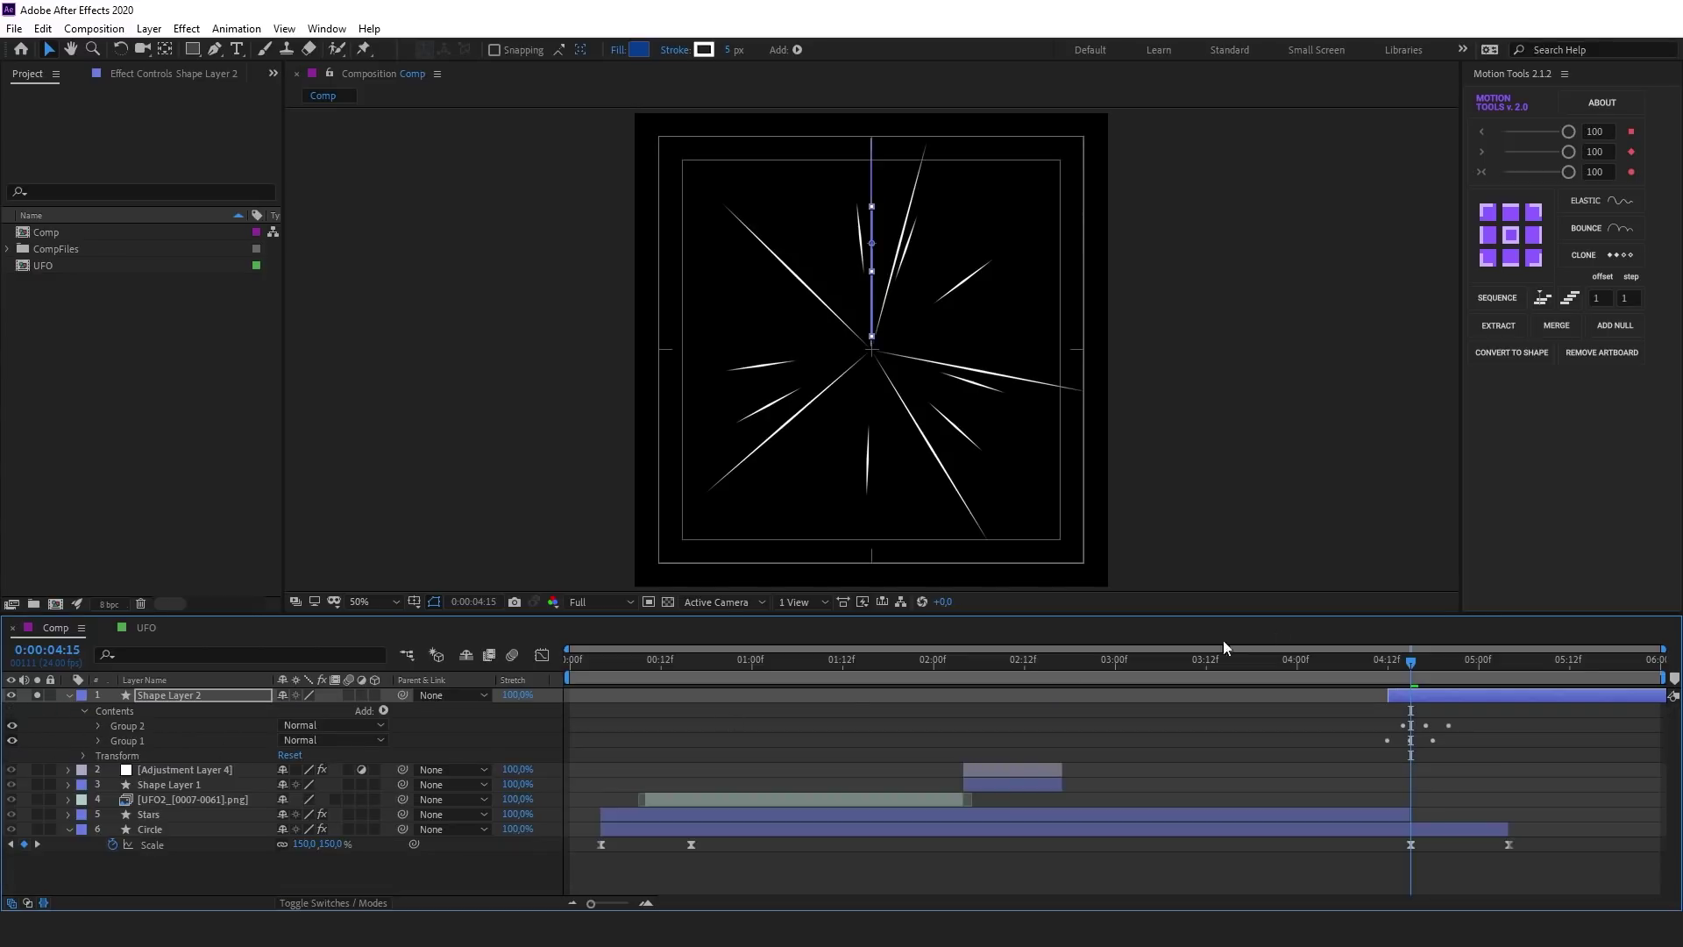
mouse_move(1403, 663)
mouse_down()
mouse_move(1356, 675)
mouse_move(1405, 680)
mouse_up()
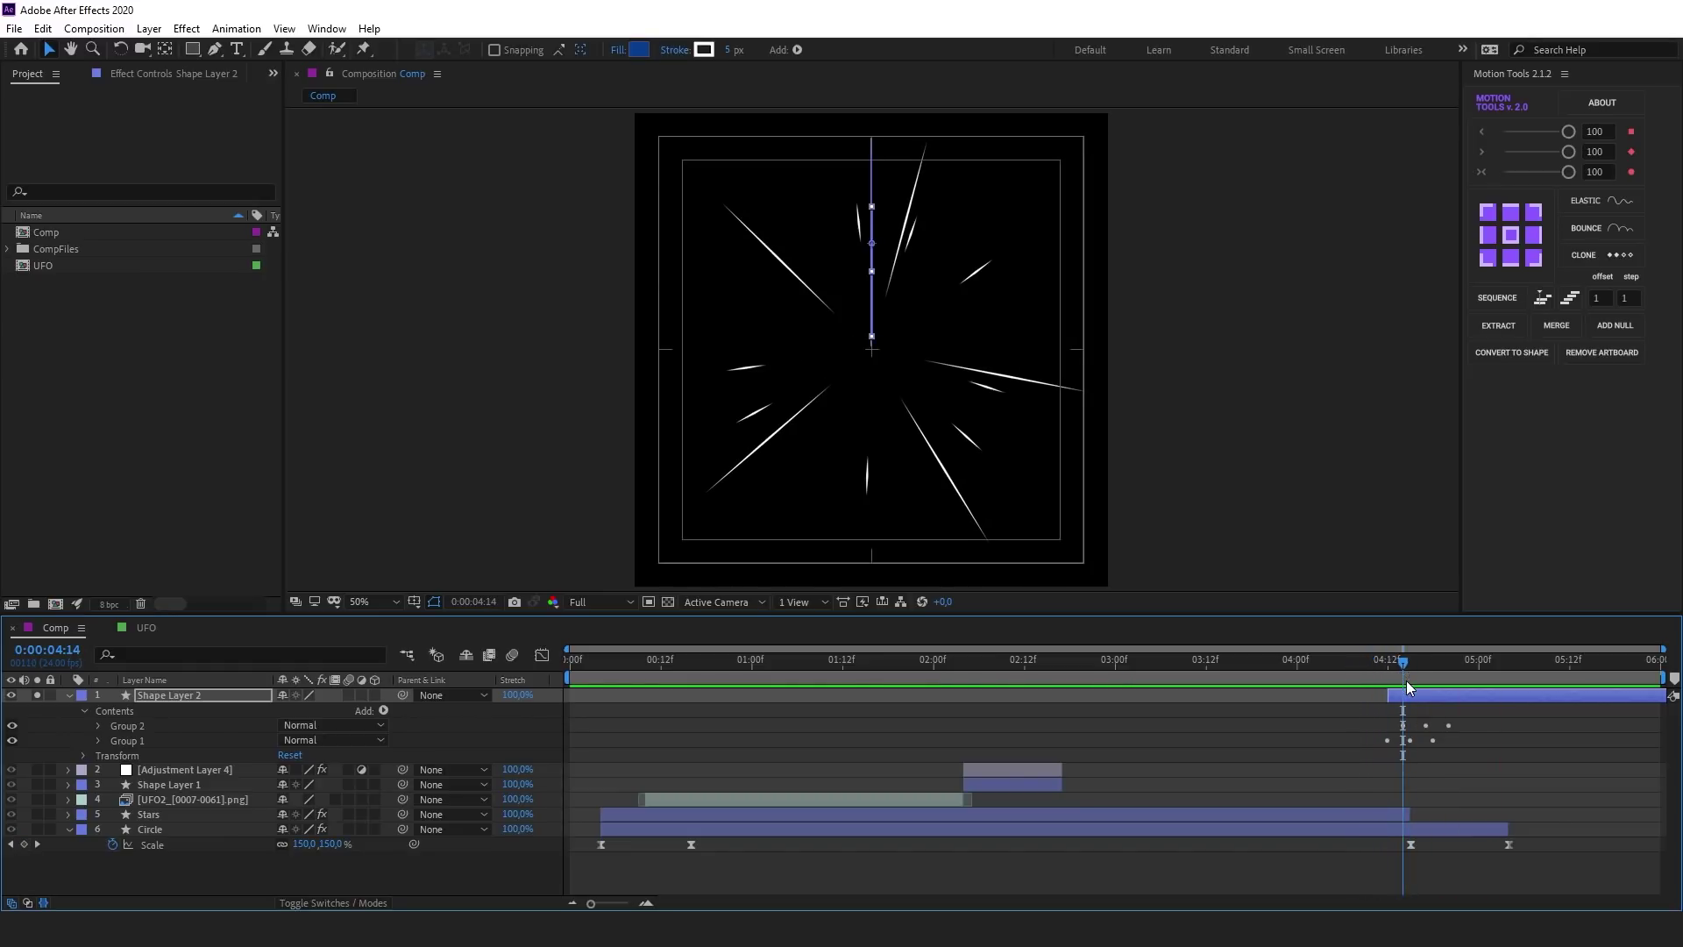
Lower the first End value, nudge the trim keyframes one frame earlier, and preview to 4:19
click(1404, 695)
key(u)
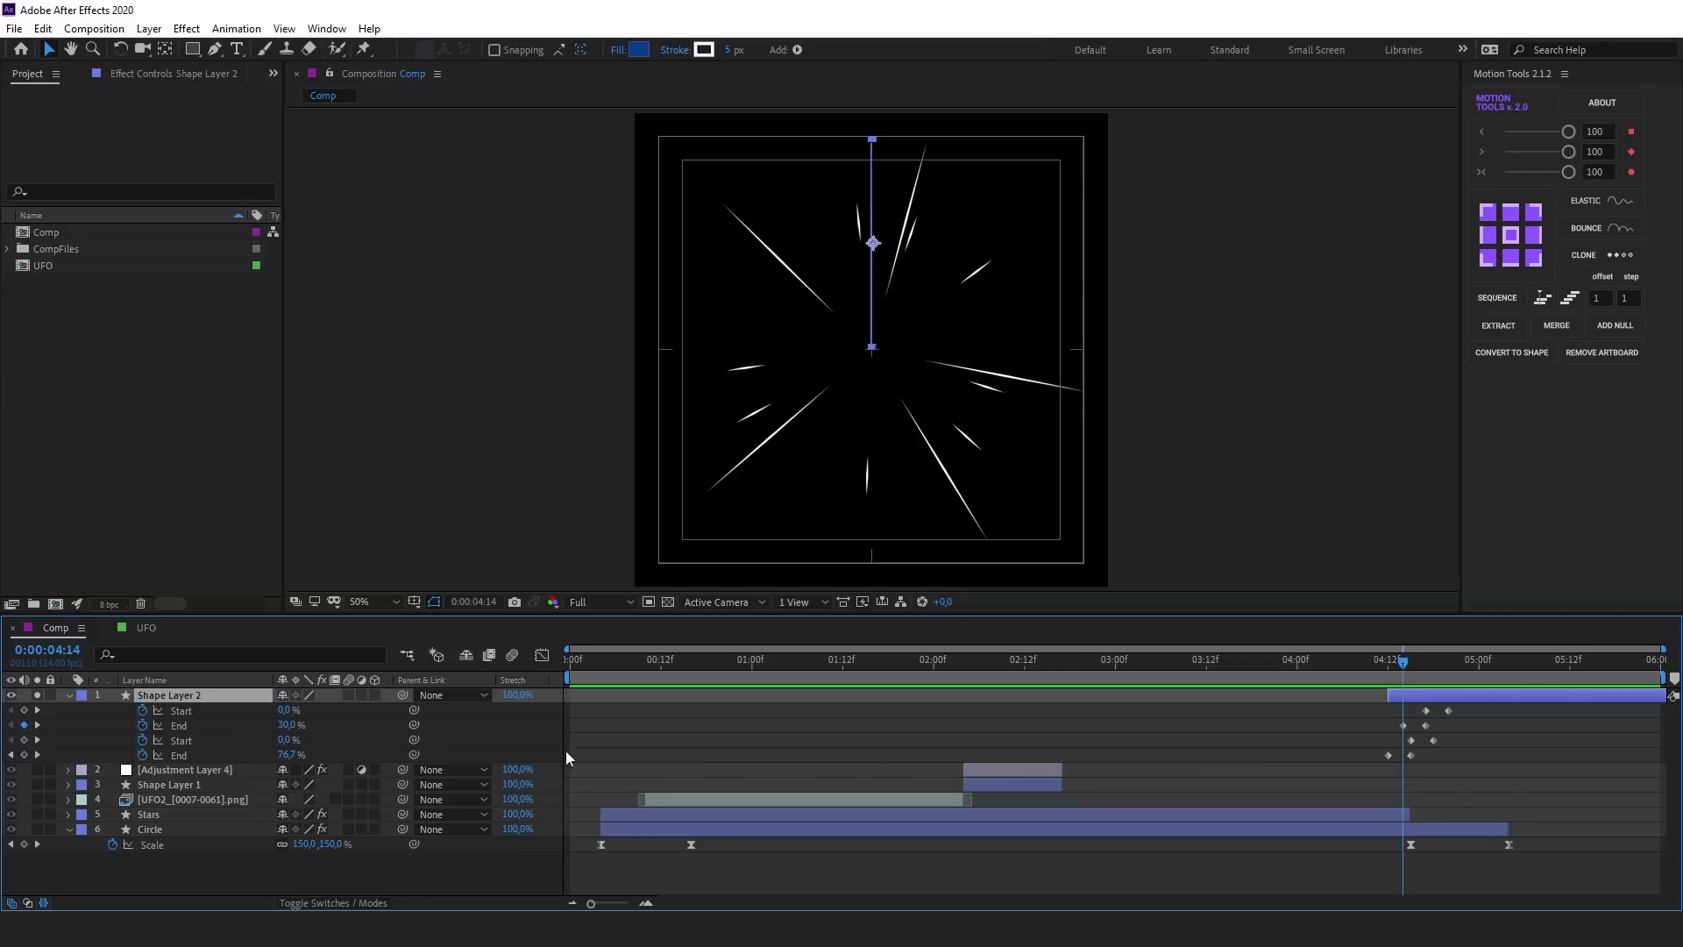
drag(287, 723, 218, 722)
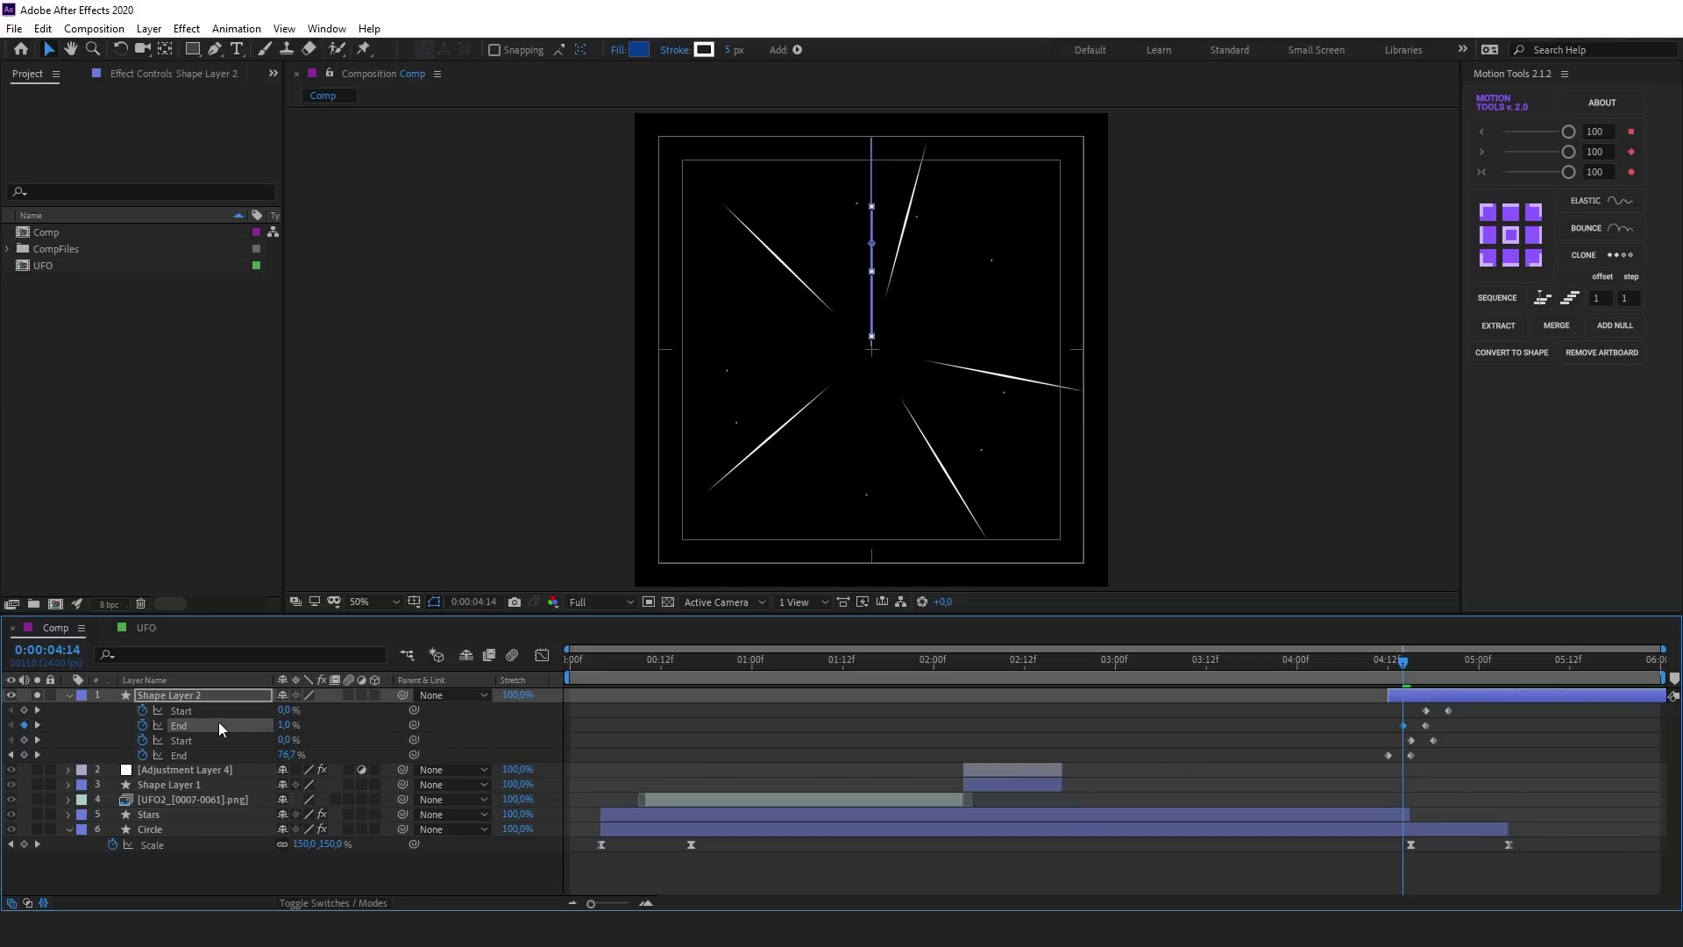
key(Page_Down)
key(comma)
drag(1462, 706, 1395, 725)
click(1375, 722)
drag(1397, 660, 1375, 666)
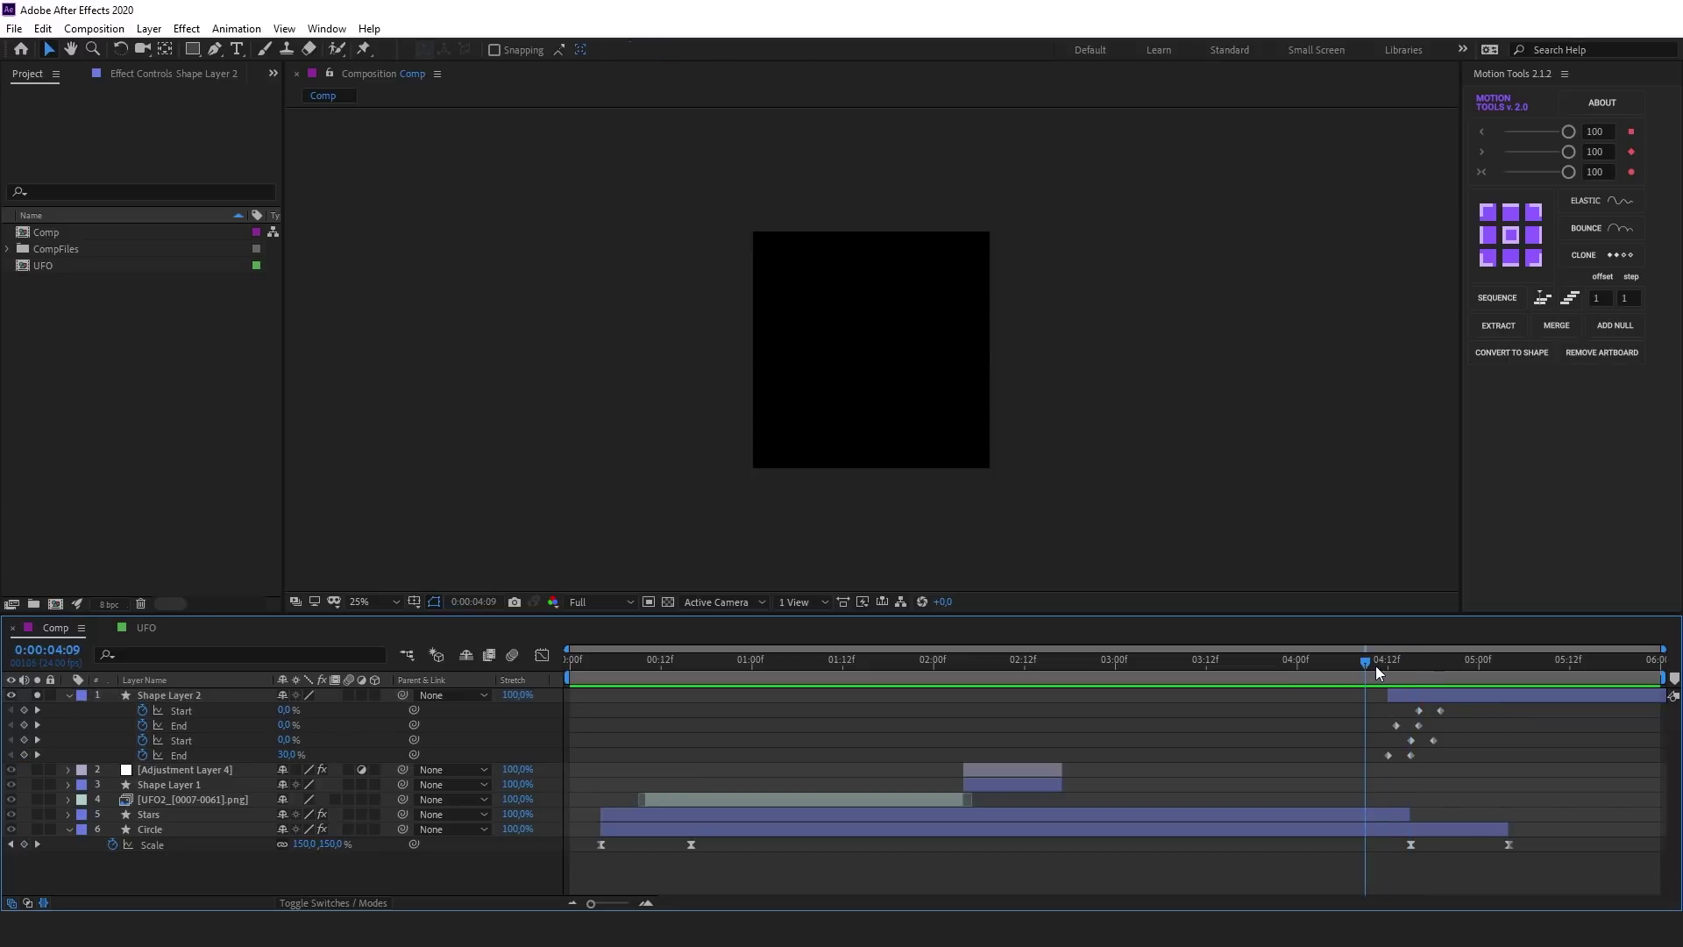
key(space)
click(1359, 666)
drag(1411, 675, 1442, 687)
Trim the ray layer's out point to the current time, then check the starburst at 4:16
click(1443, 692)
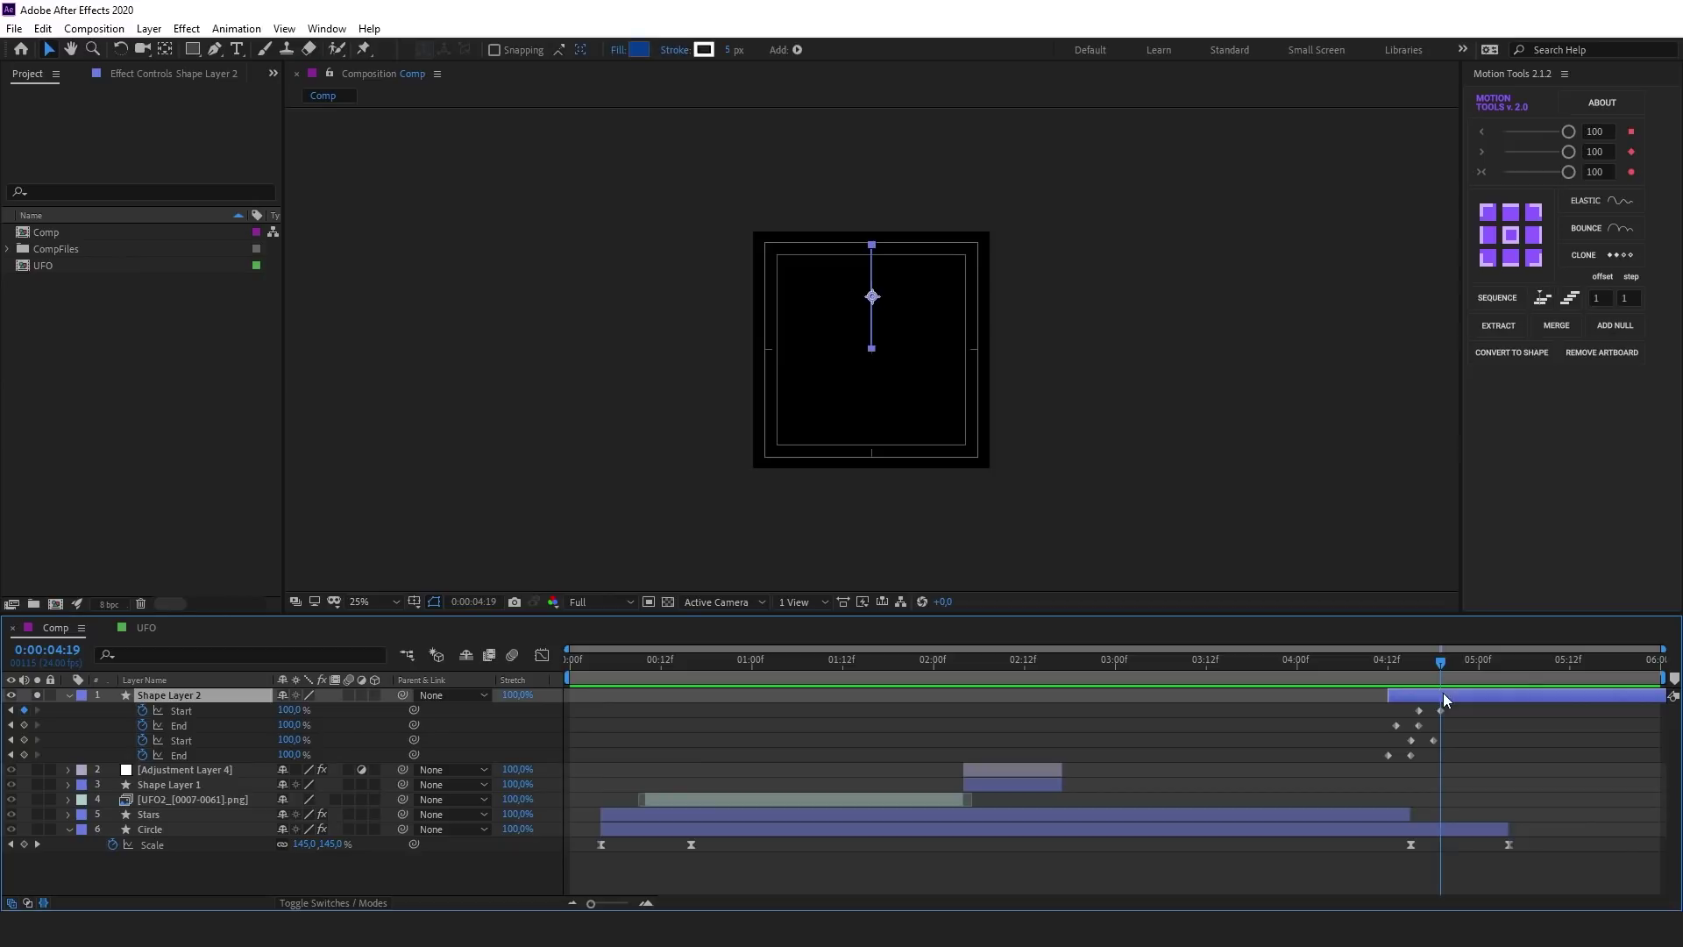
key(alt+bracketright)
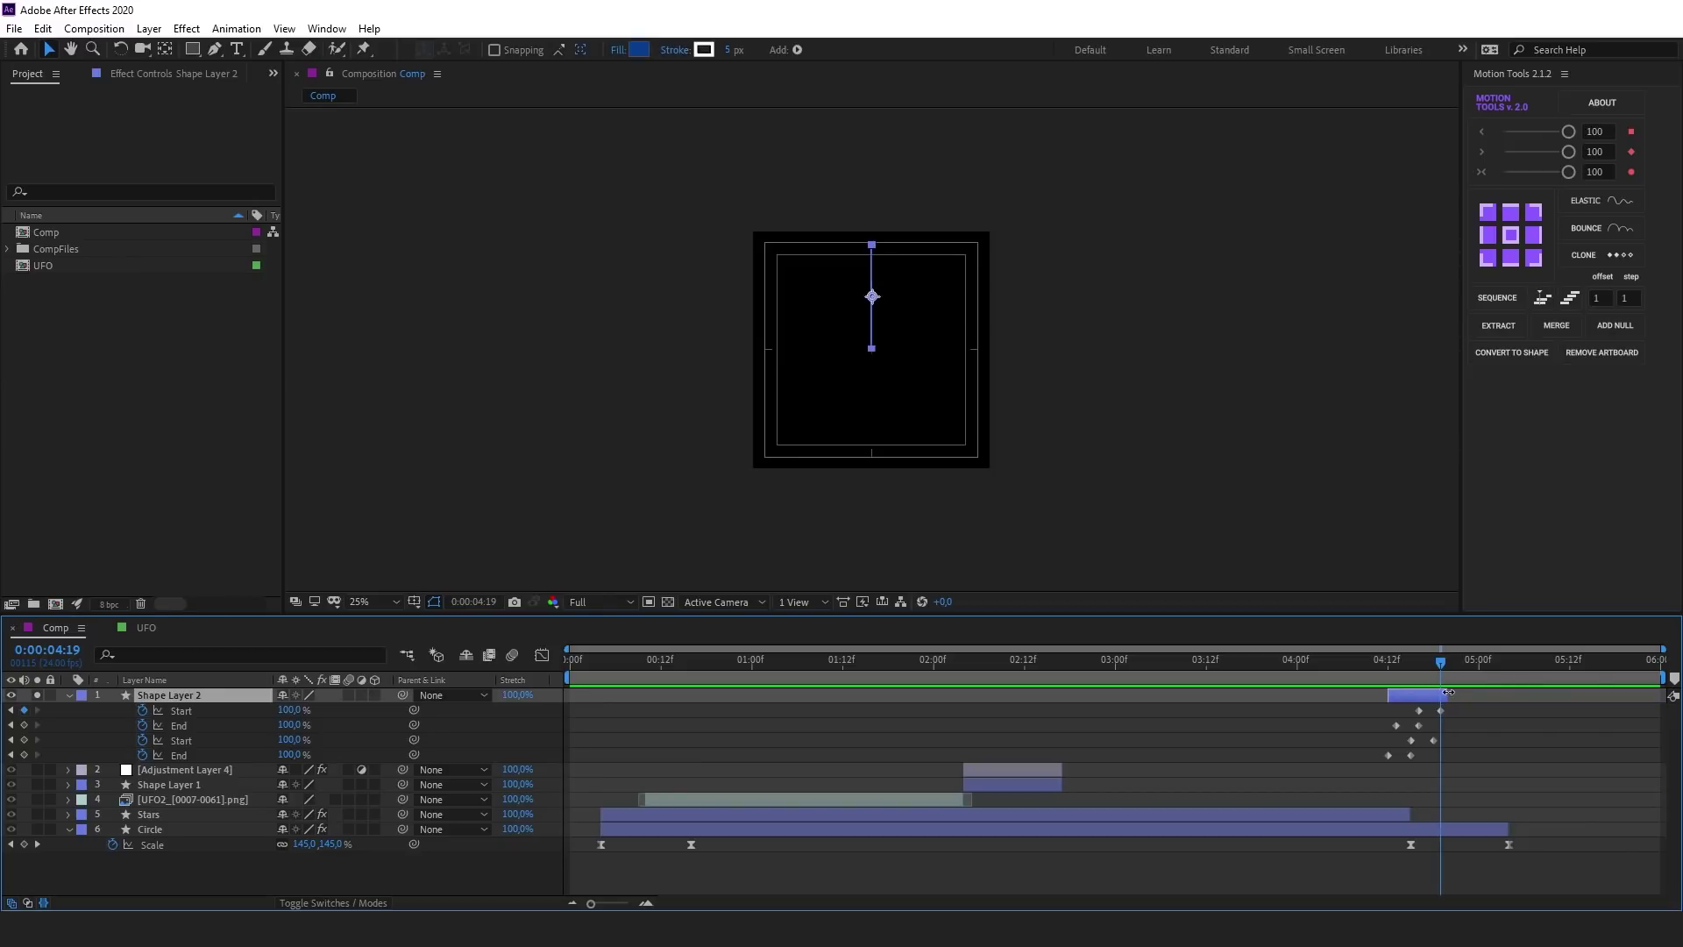
click(1450, 700)
mouse_move(1437, 659)
mouse_down()
mouse_move(1365, 664)
mouse_move(1416, 670)
mouse_up()
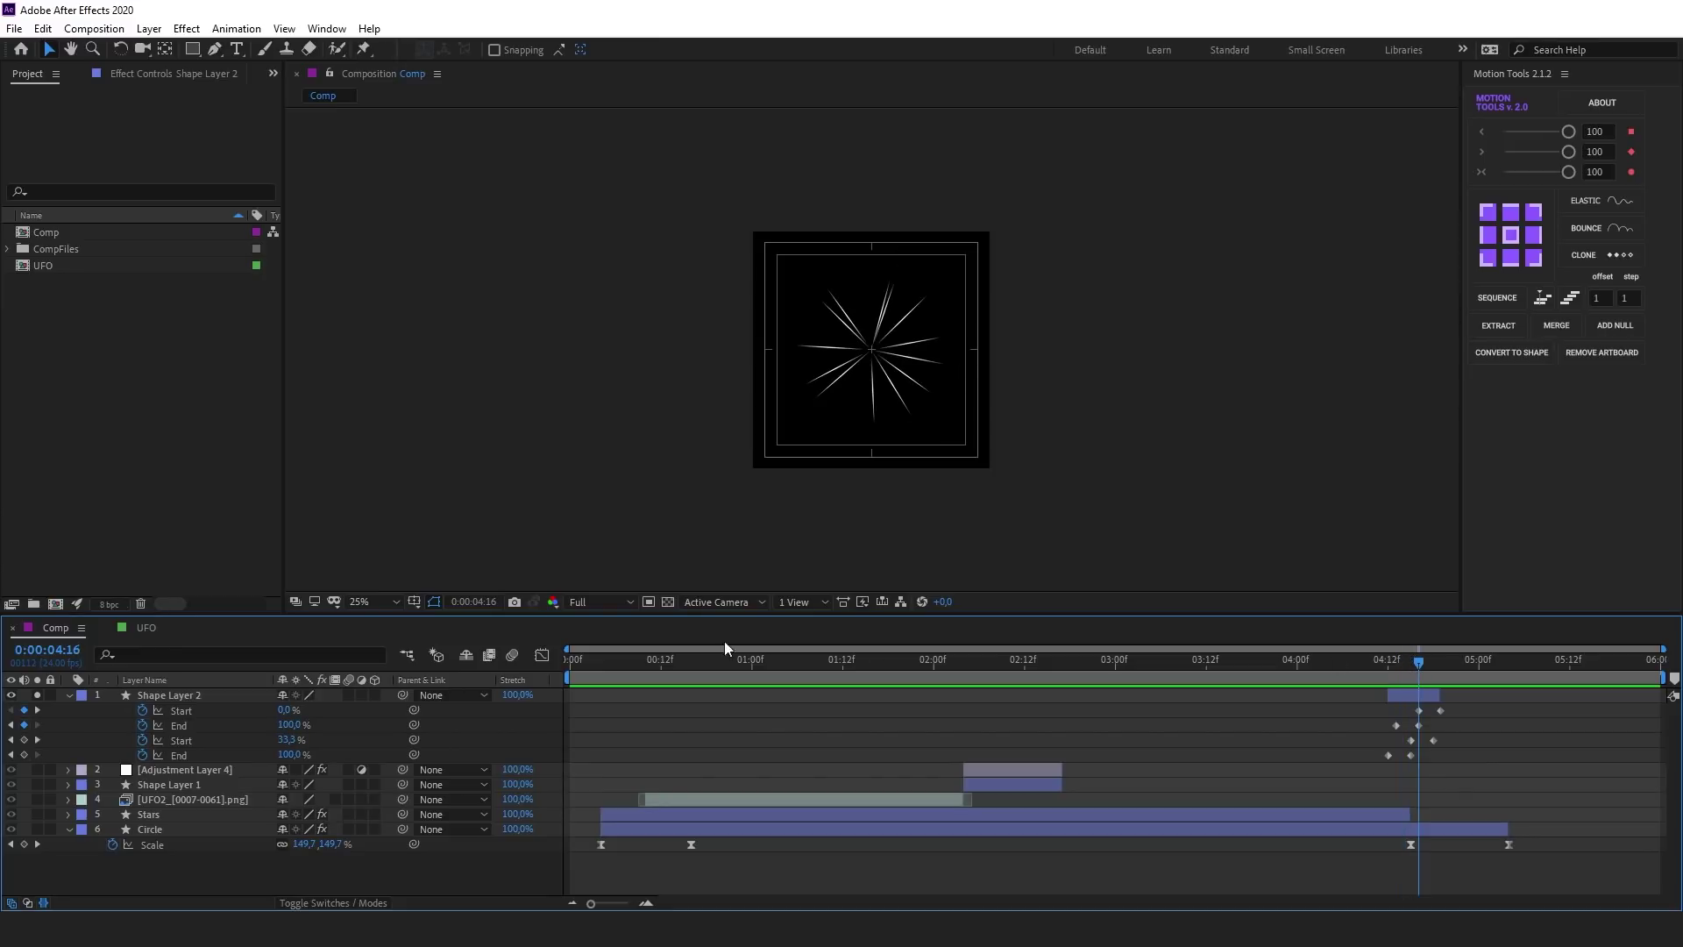
click(68, 695)
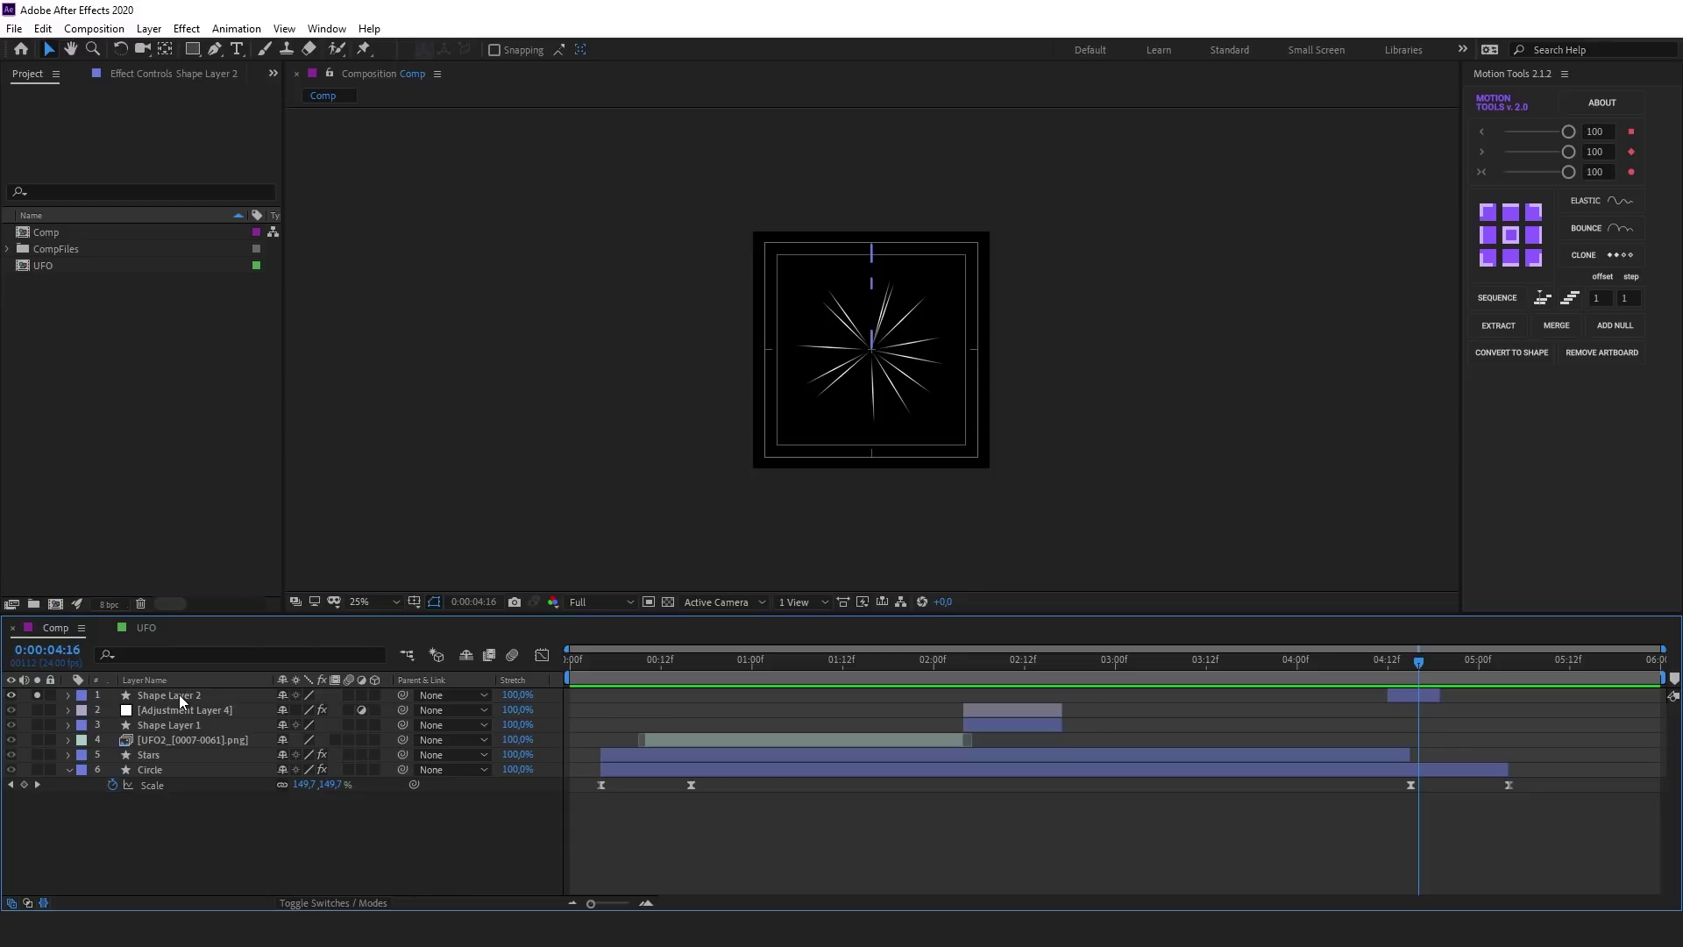
Rename the layer to 'Lines' and duplicate it as Lines 2, starting slightly later
click(179, 694)
key(Return)
text(Li)
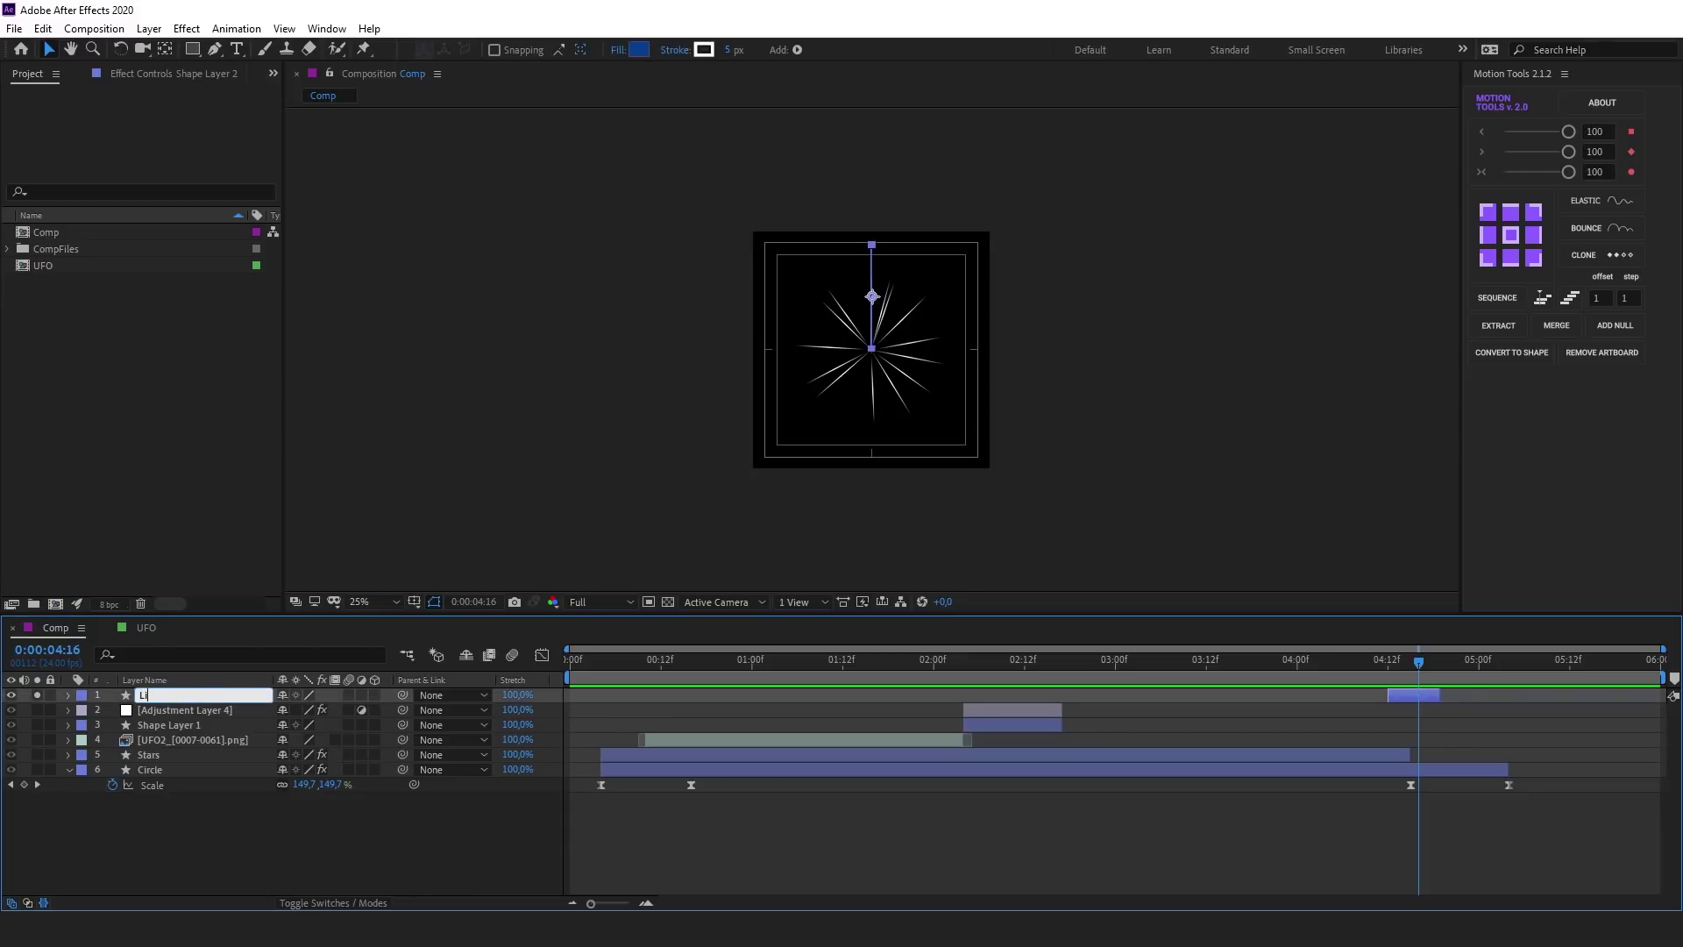
text(nes)
key(Return)
key(ctrl+d)
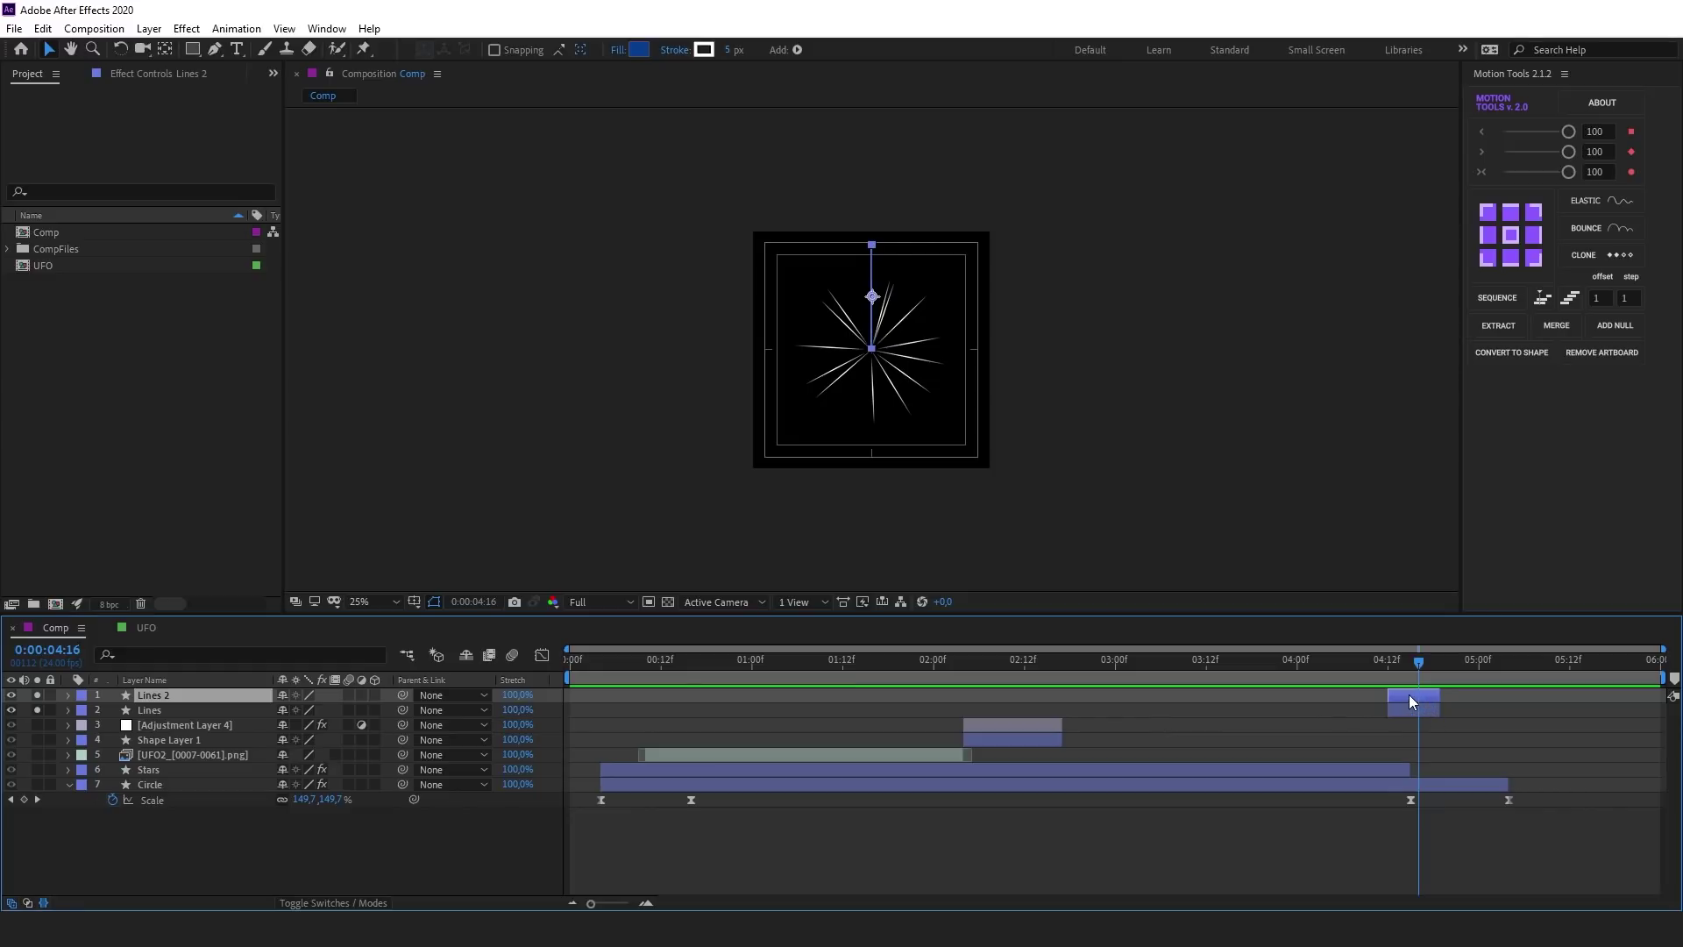
drag(1408, 694, 1432, 692)
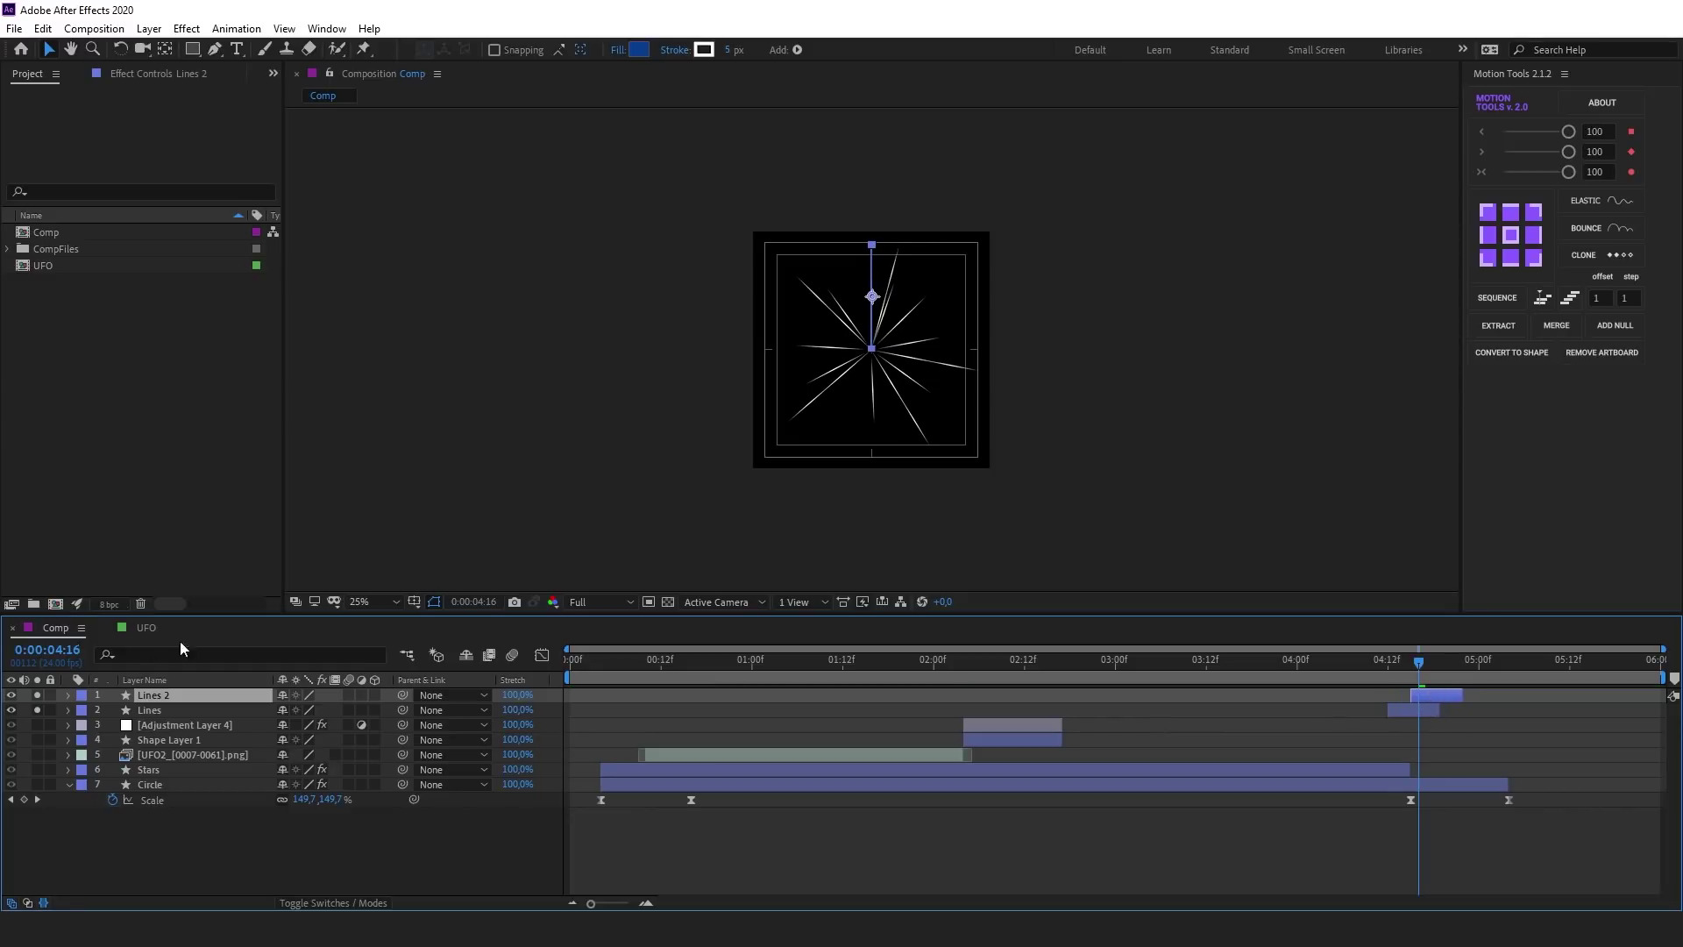
Delete Group 2 from Lines 2, leaving only Group 1
click(67, 695)
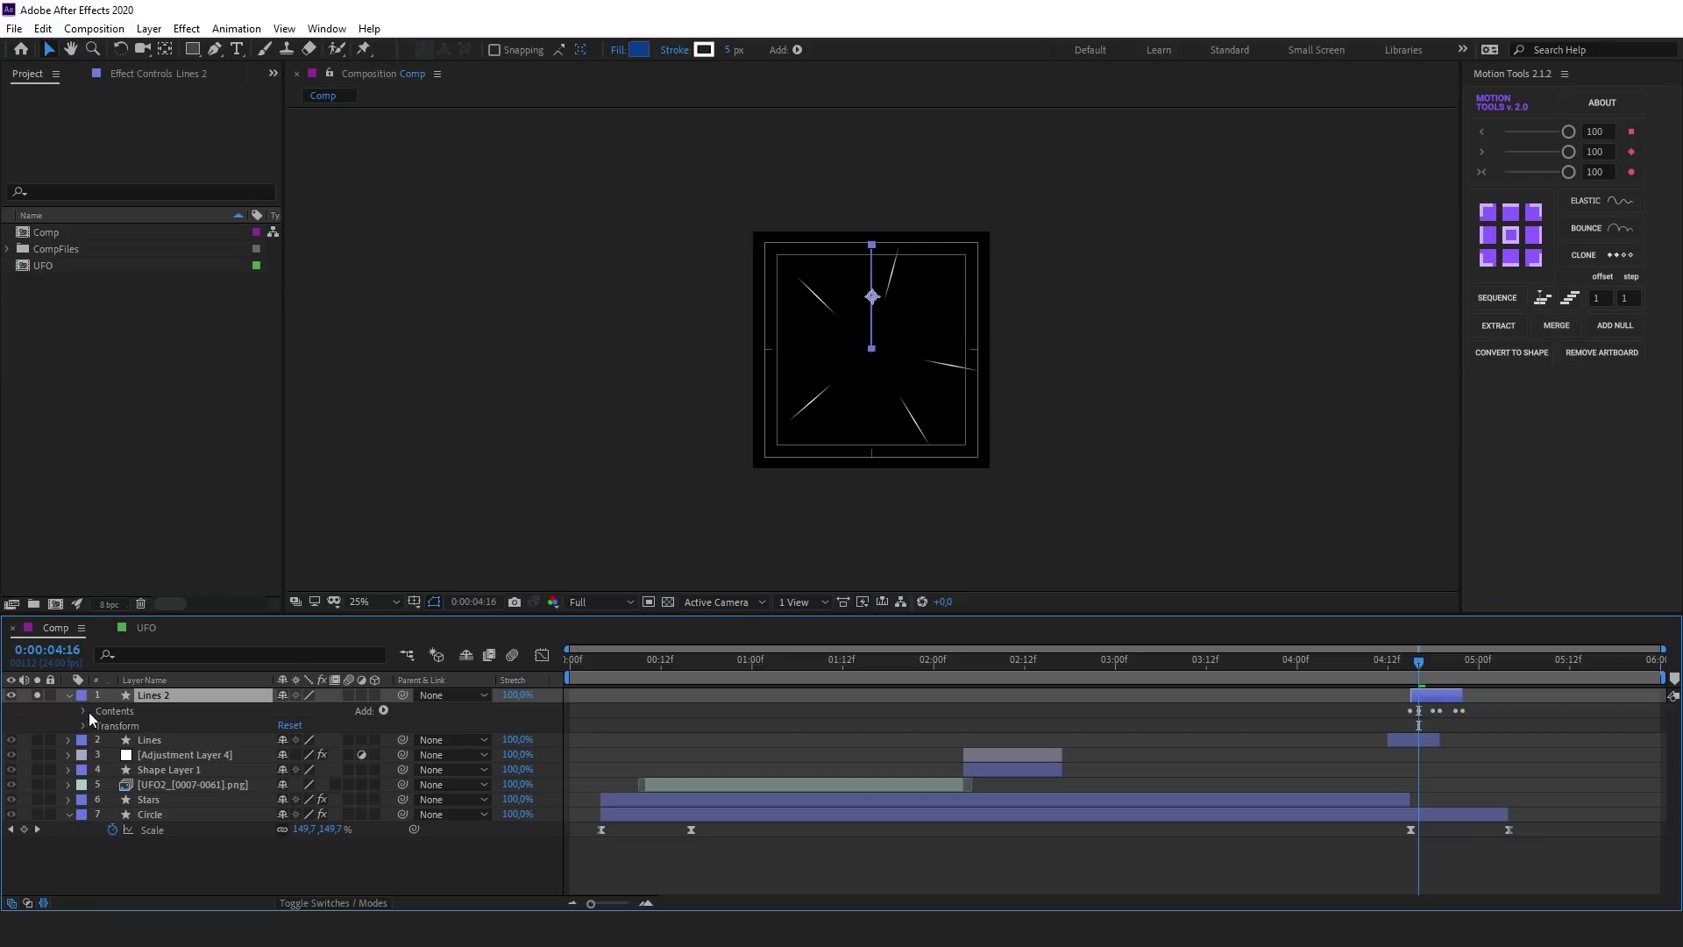
click(85, 711)
click(126, 725)
key(Delete)
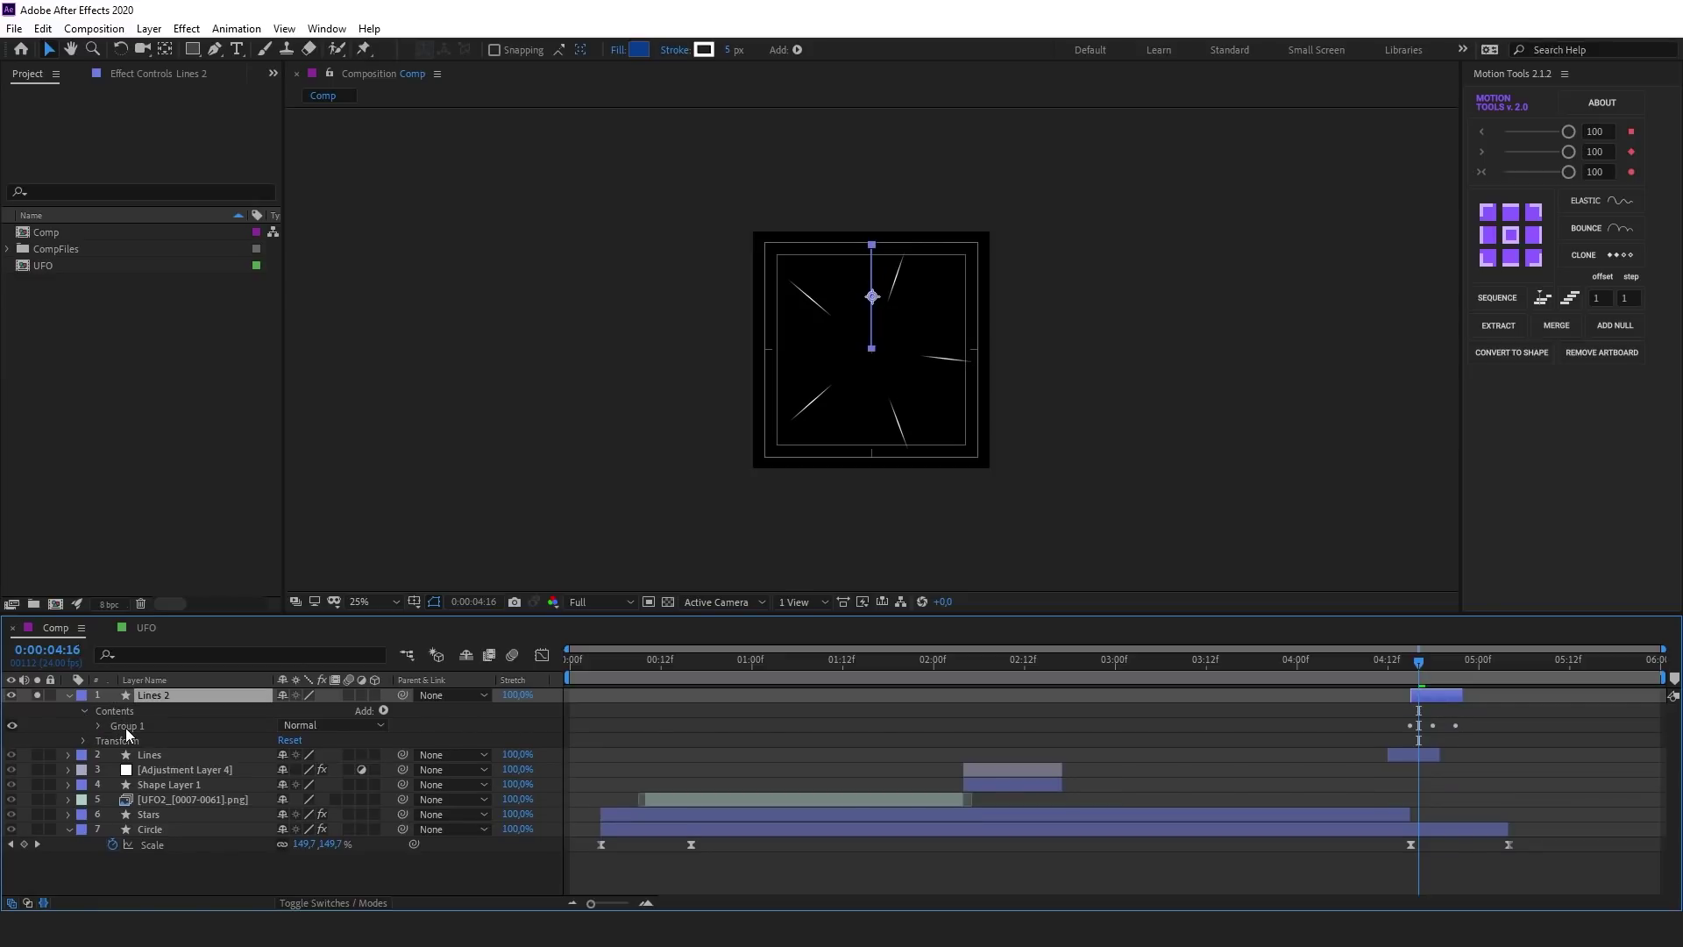
click(126, 726)
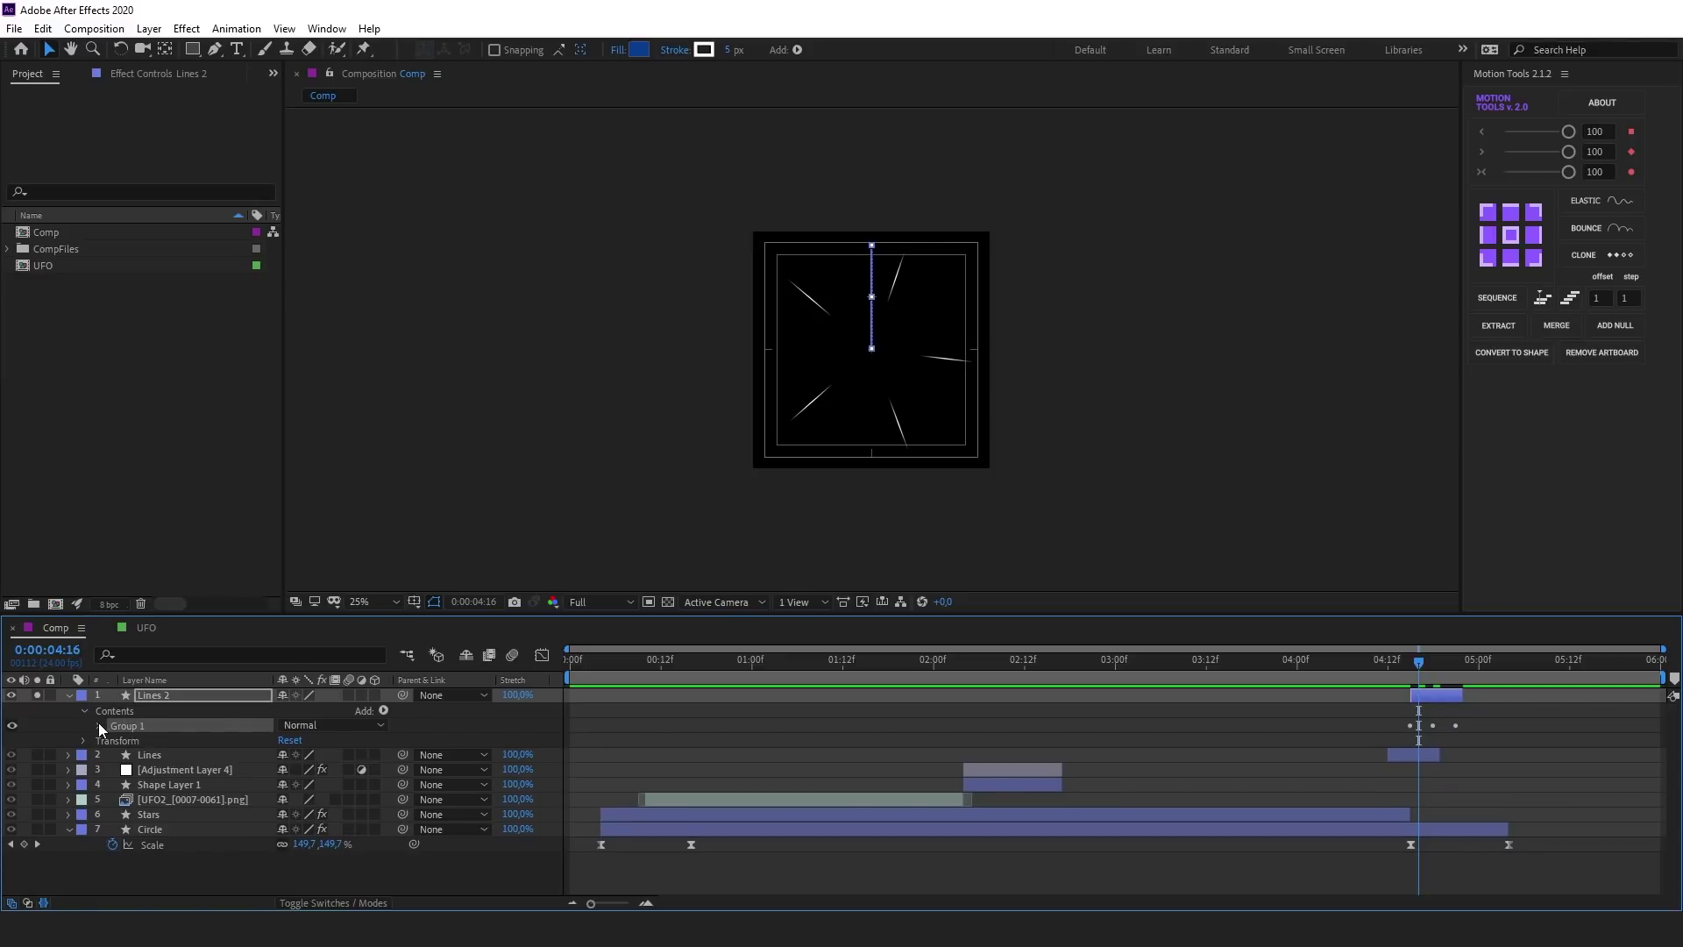
click(98, 724)
key(shift+slash)
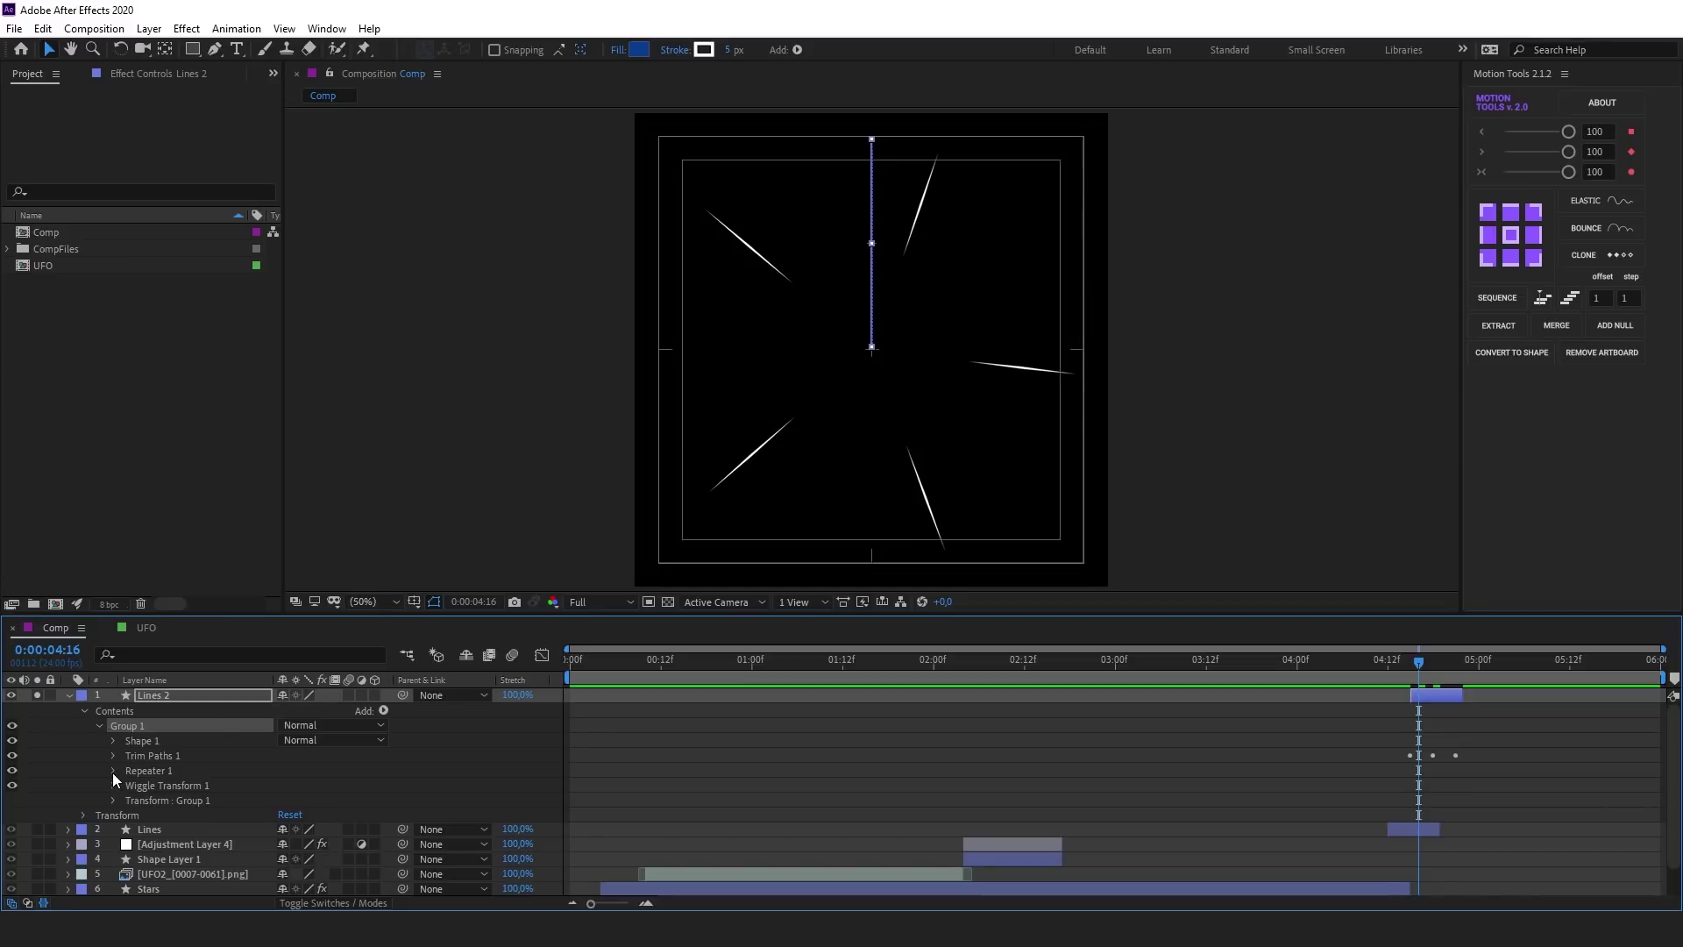
Set Repeater 1 to 3 copies with 121° rotation, and turn off the wiggle
click(113, 770)
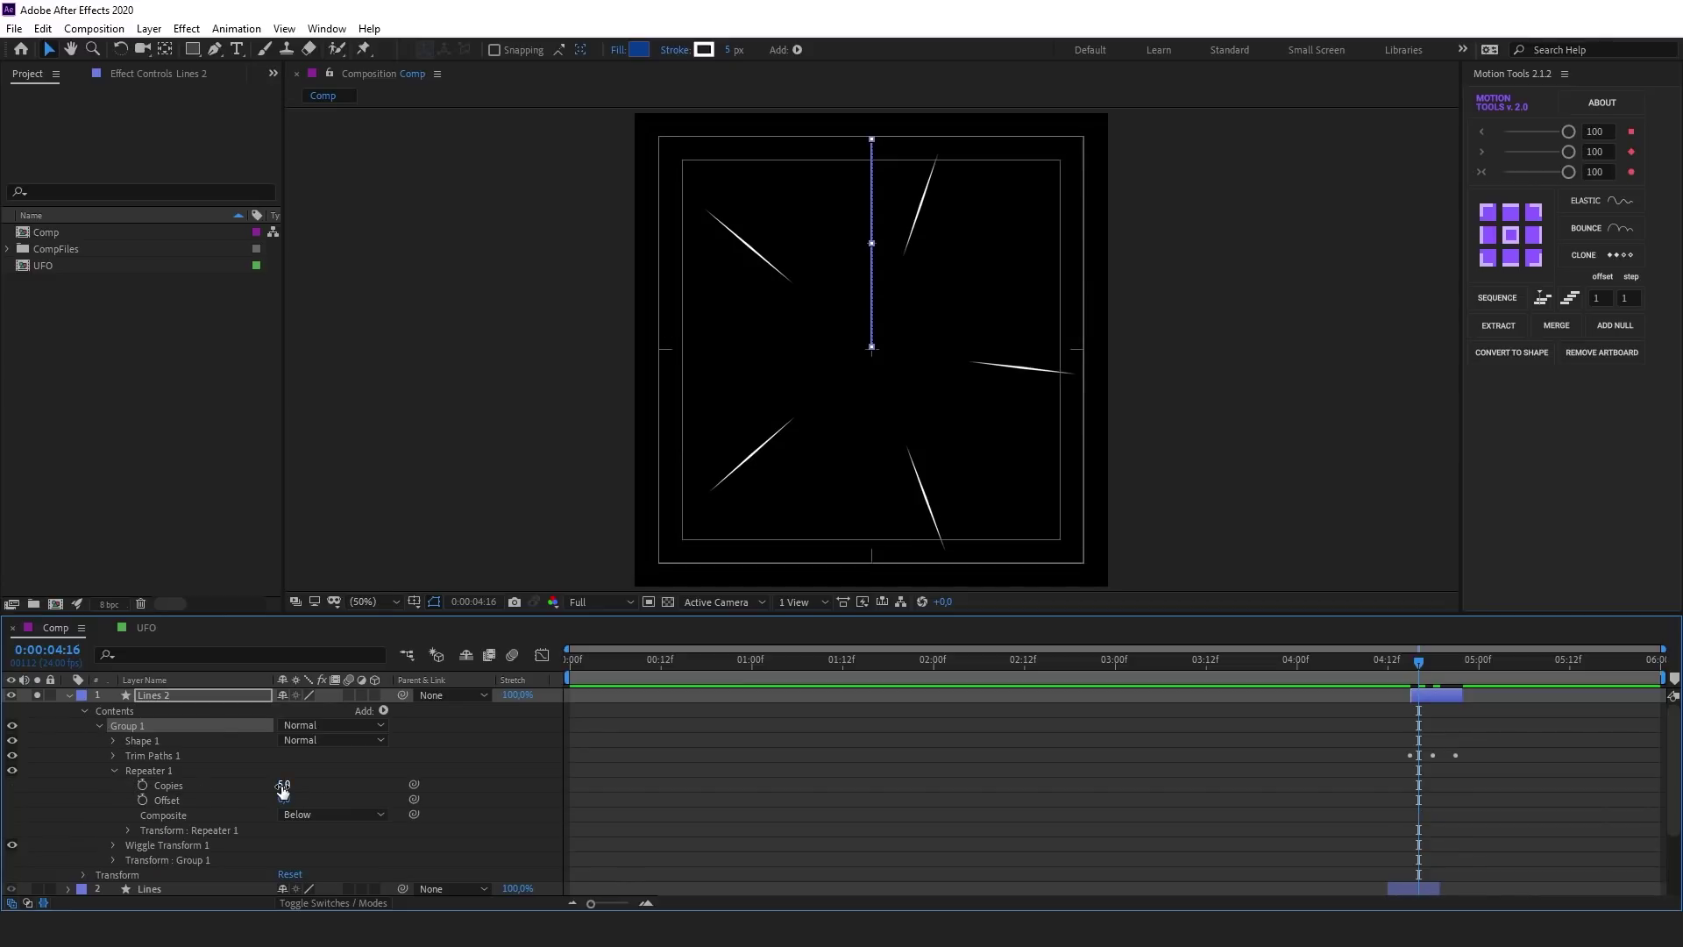
drag(284, 785, 282, 788)
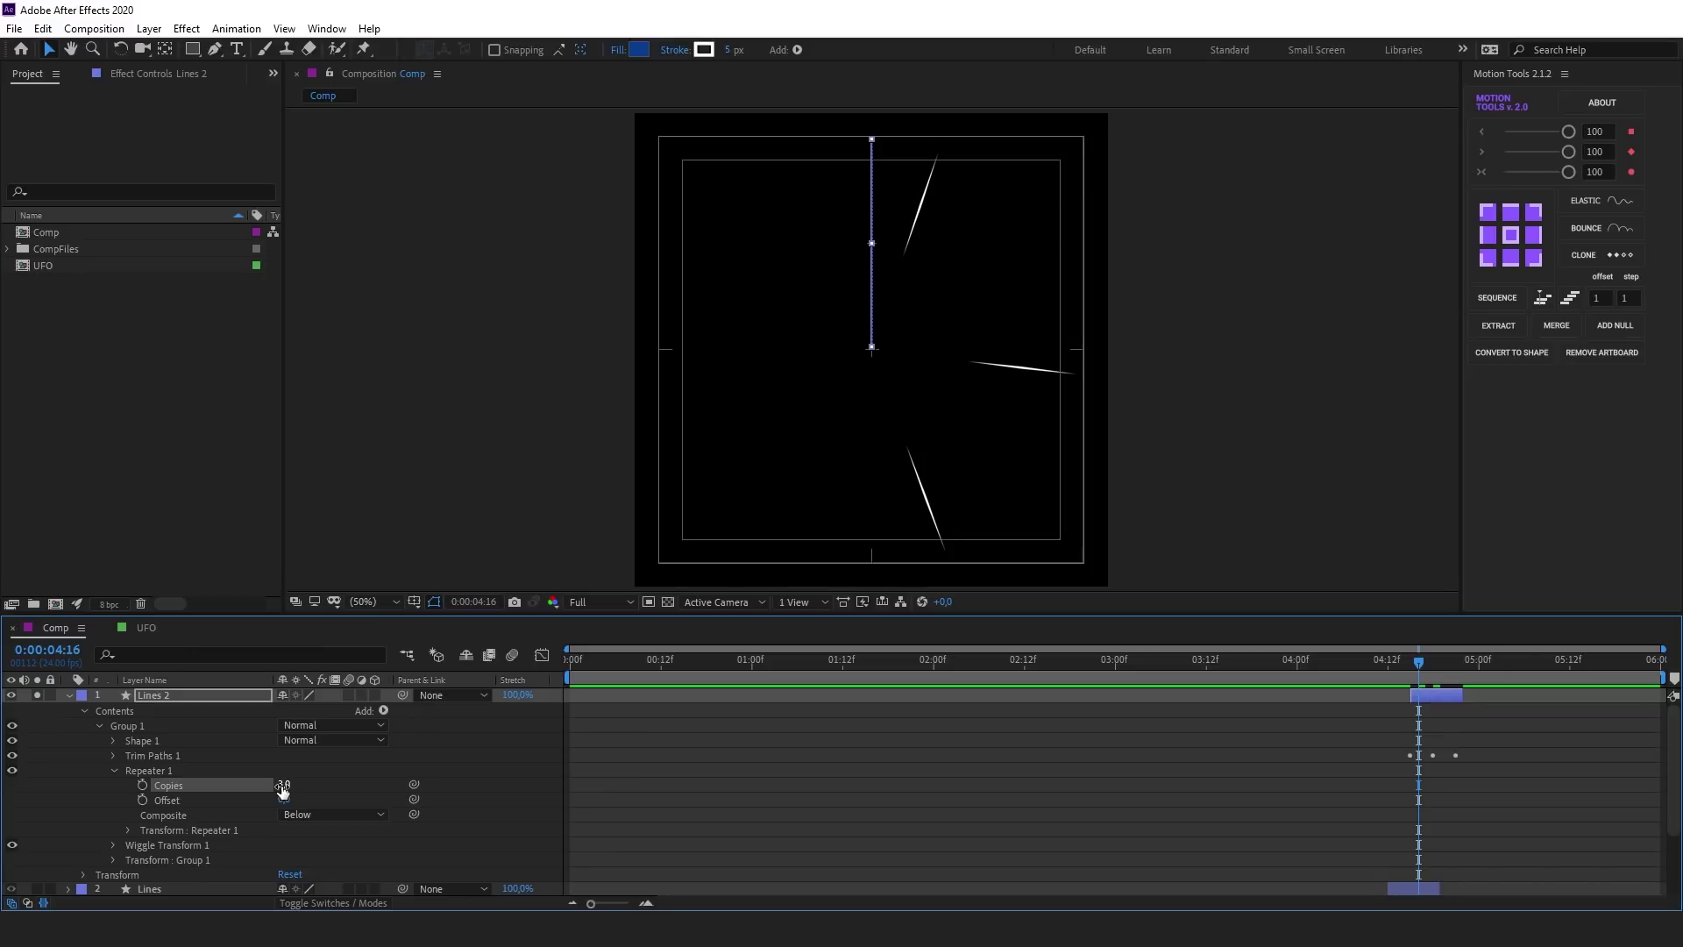
click(13, 845)
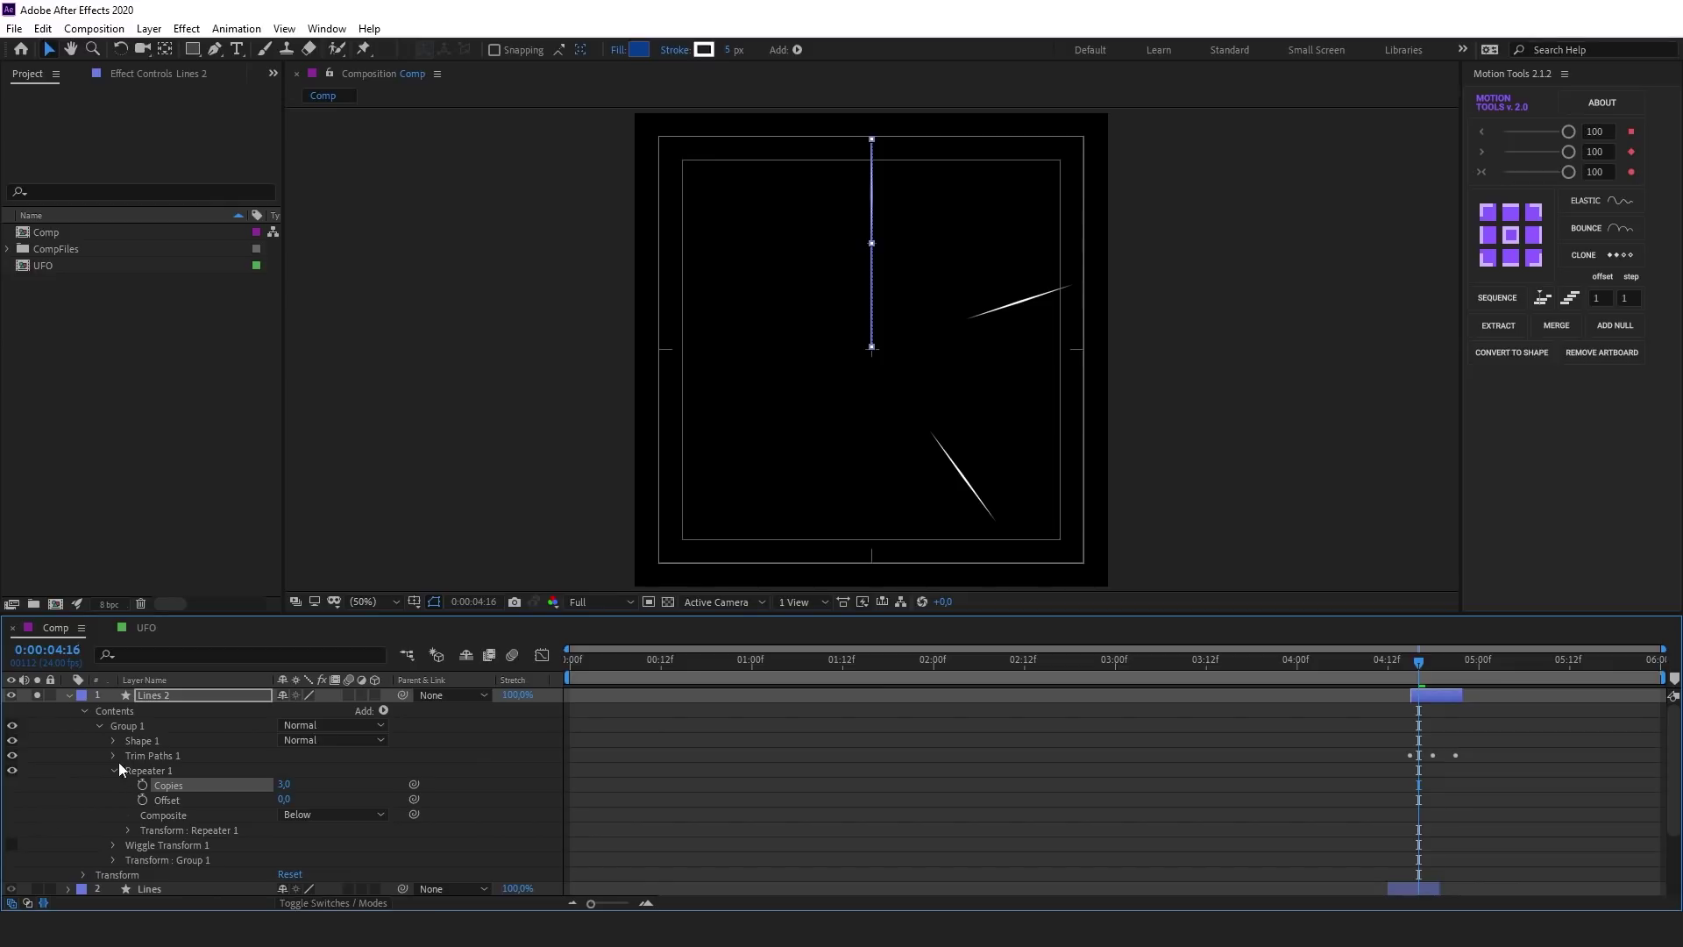
click(128, 830)
mouse_move(307, 858)
mouse_down()
mouse_move(348, 861)
mouse_move(316, 860)
mouse_up()
click(128, 798)
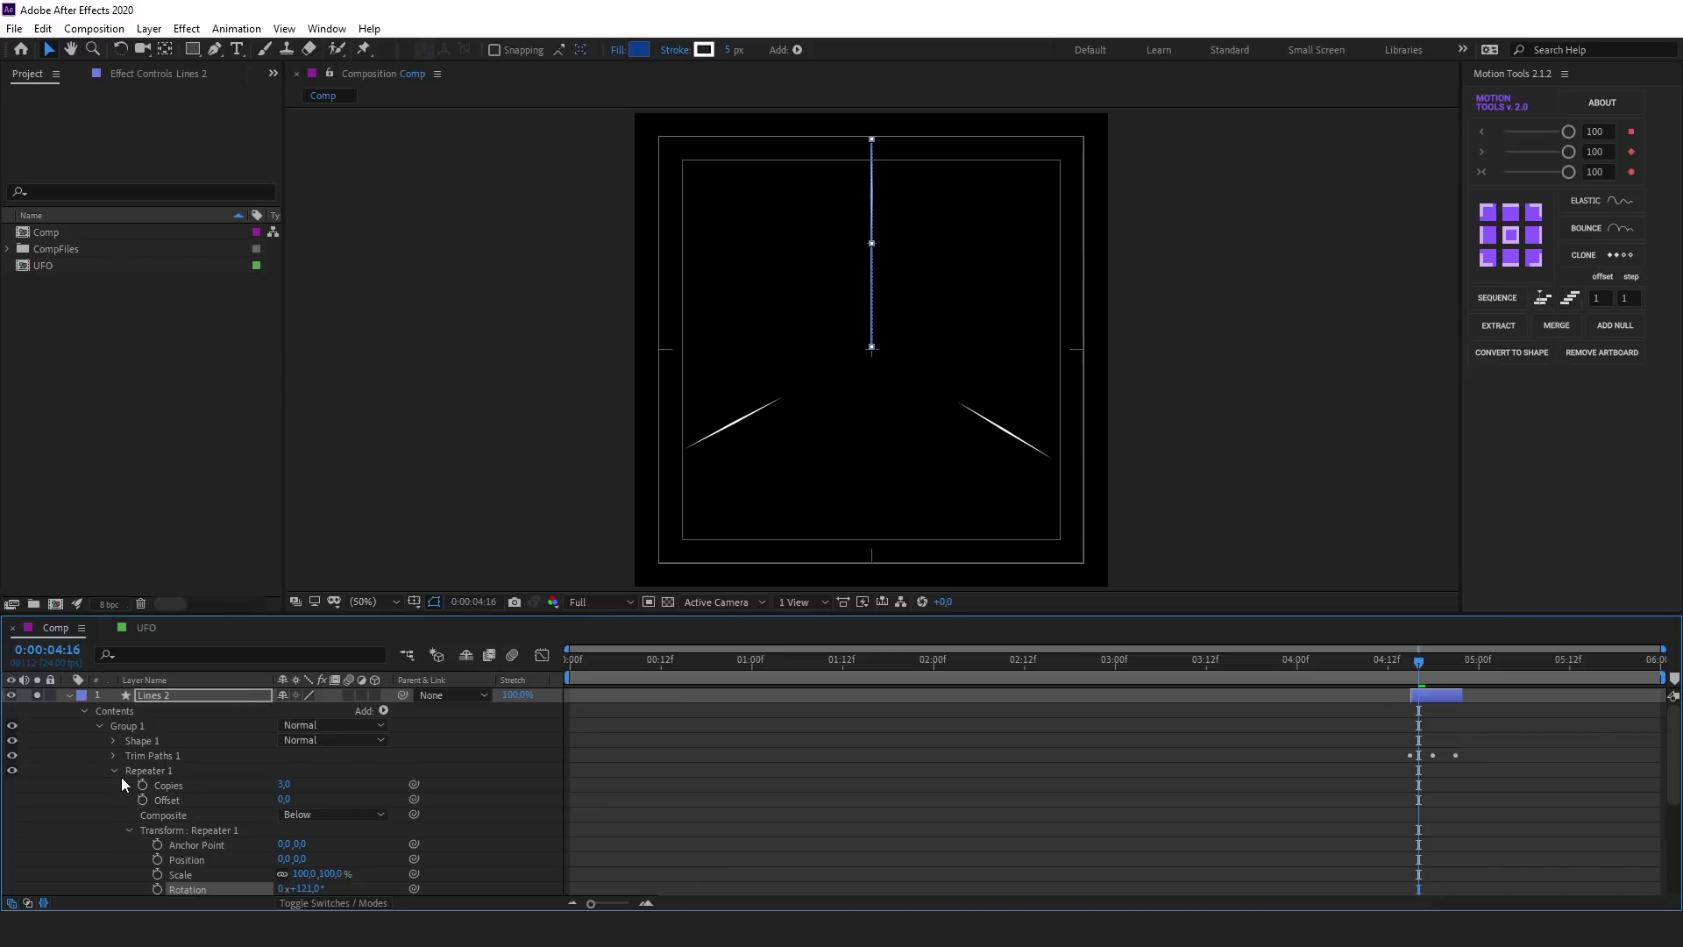
click(117, 773)
Raise Lines 2's Trim Paths End value and shift the Start/End keyframes to around 4:15–4:19
click(130, 755)
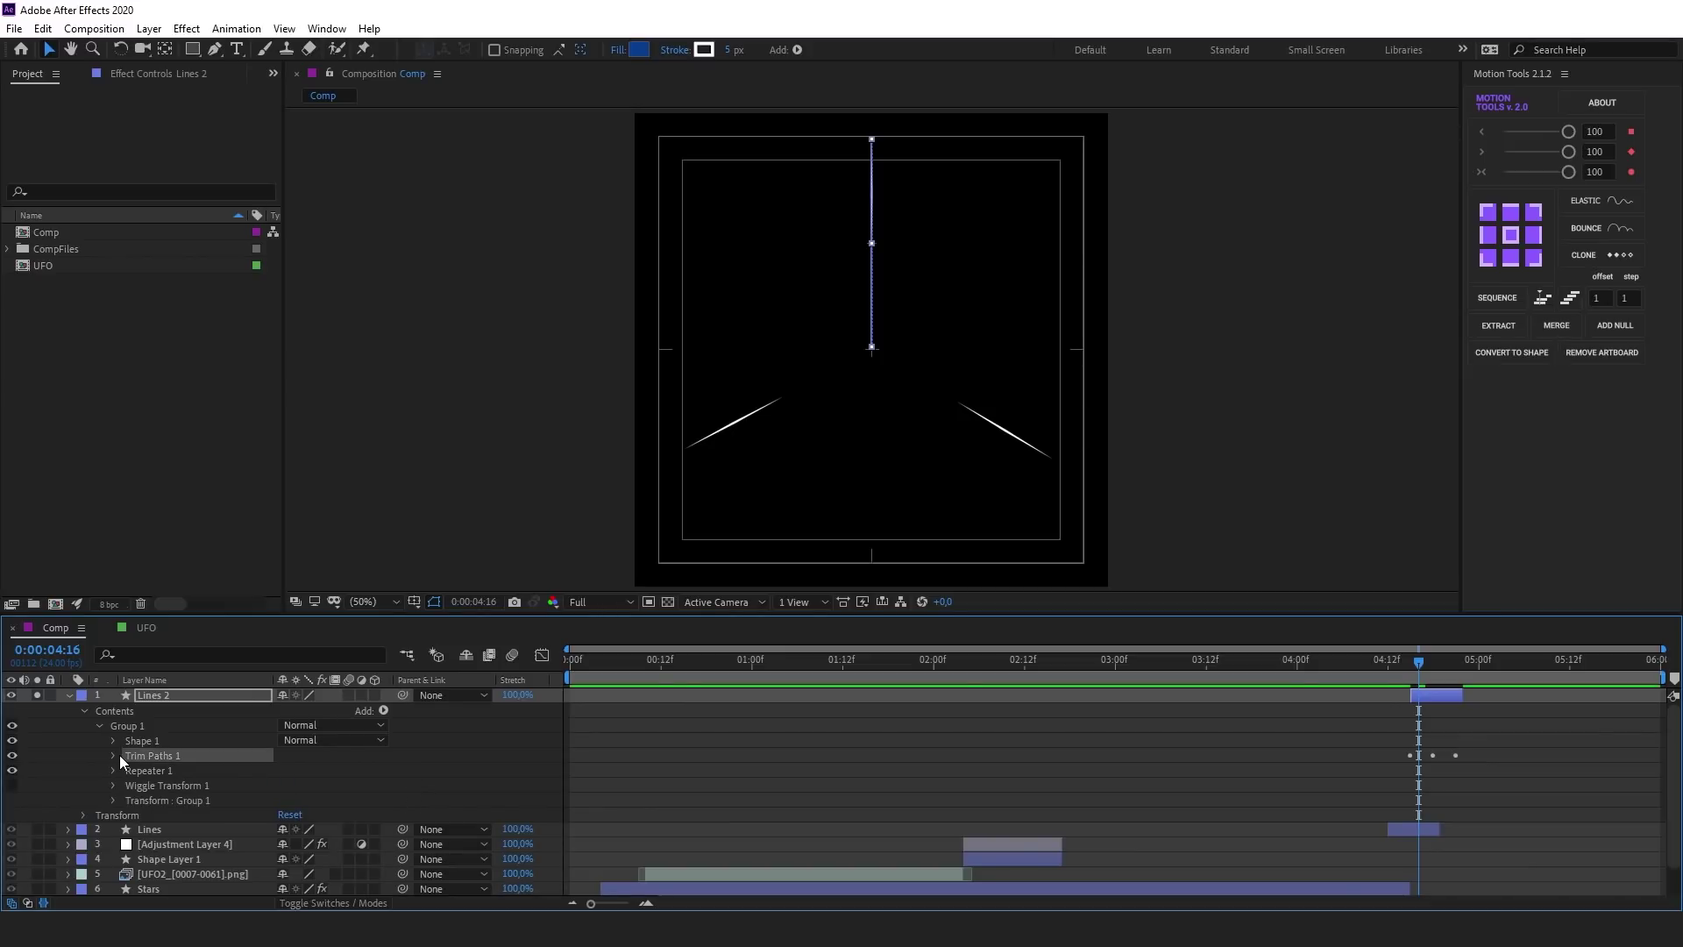
key(u)
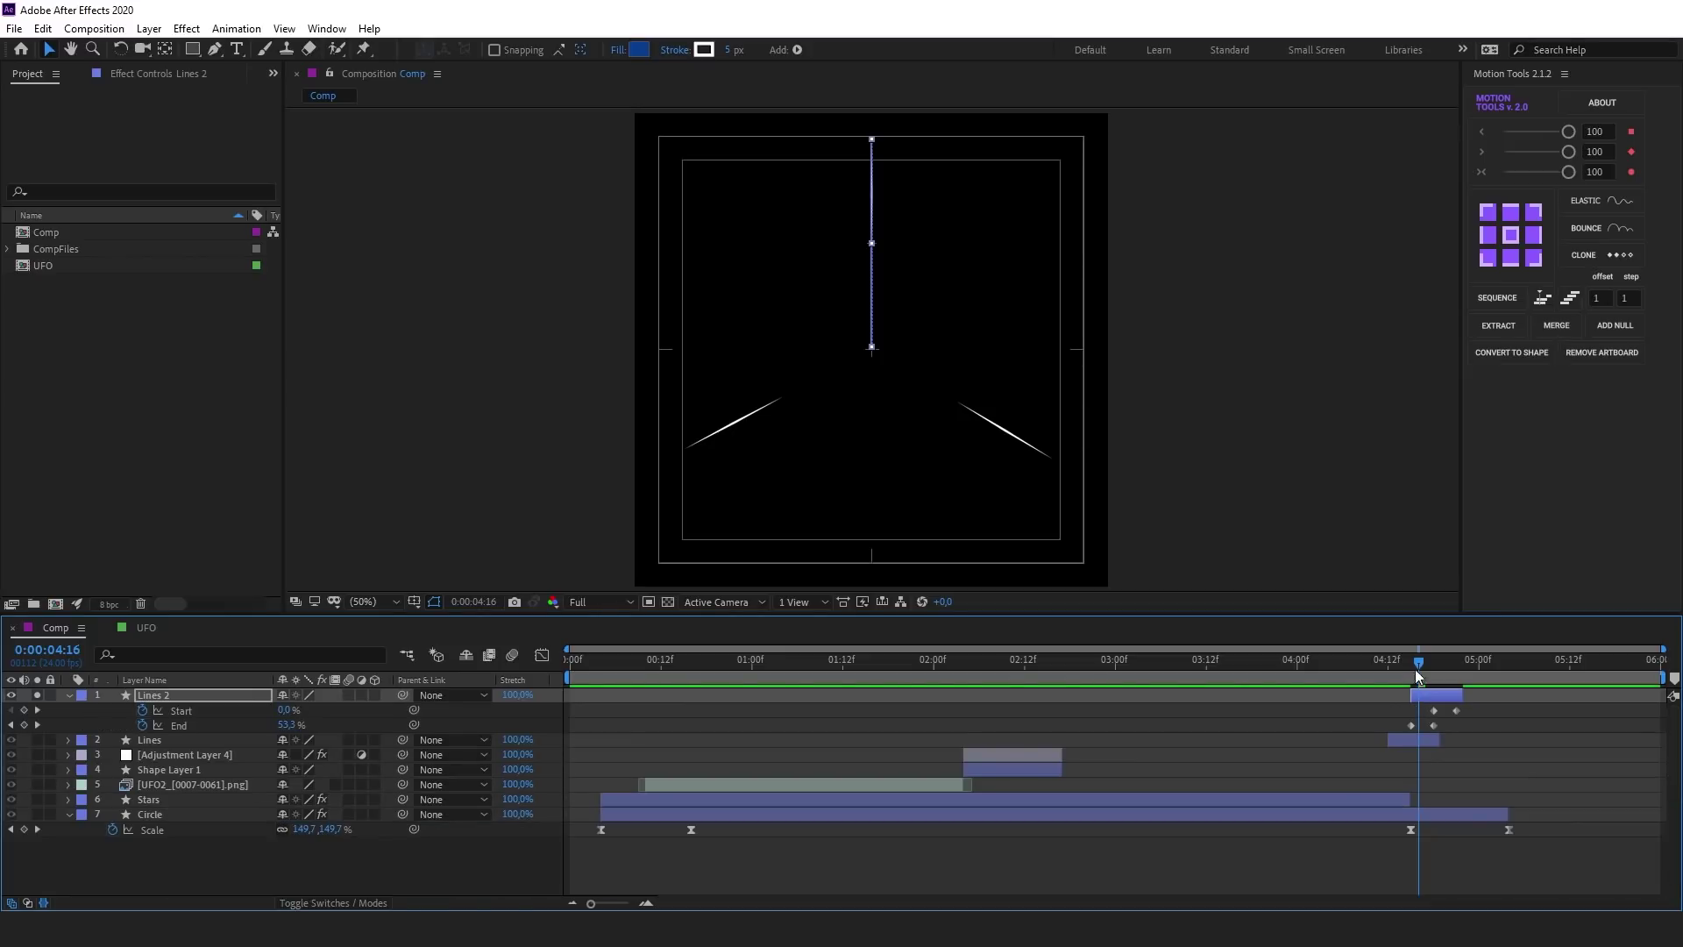
click(1411, 663)
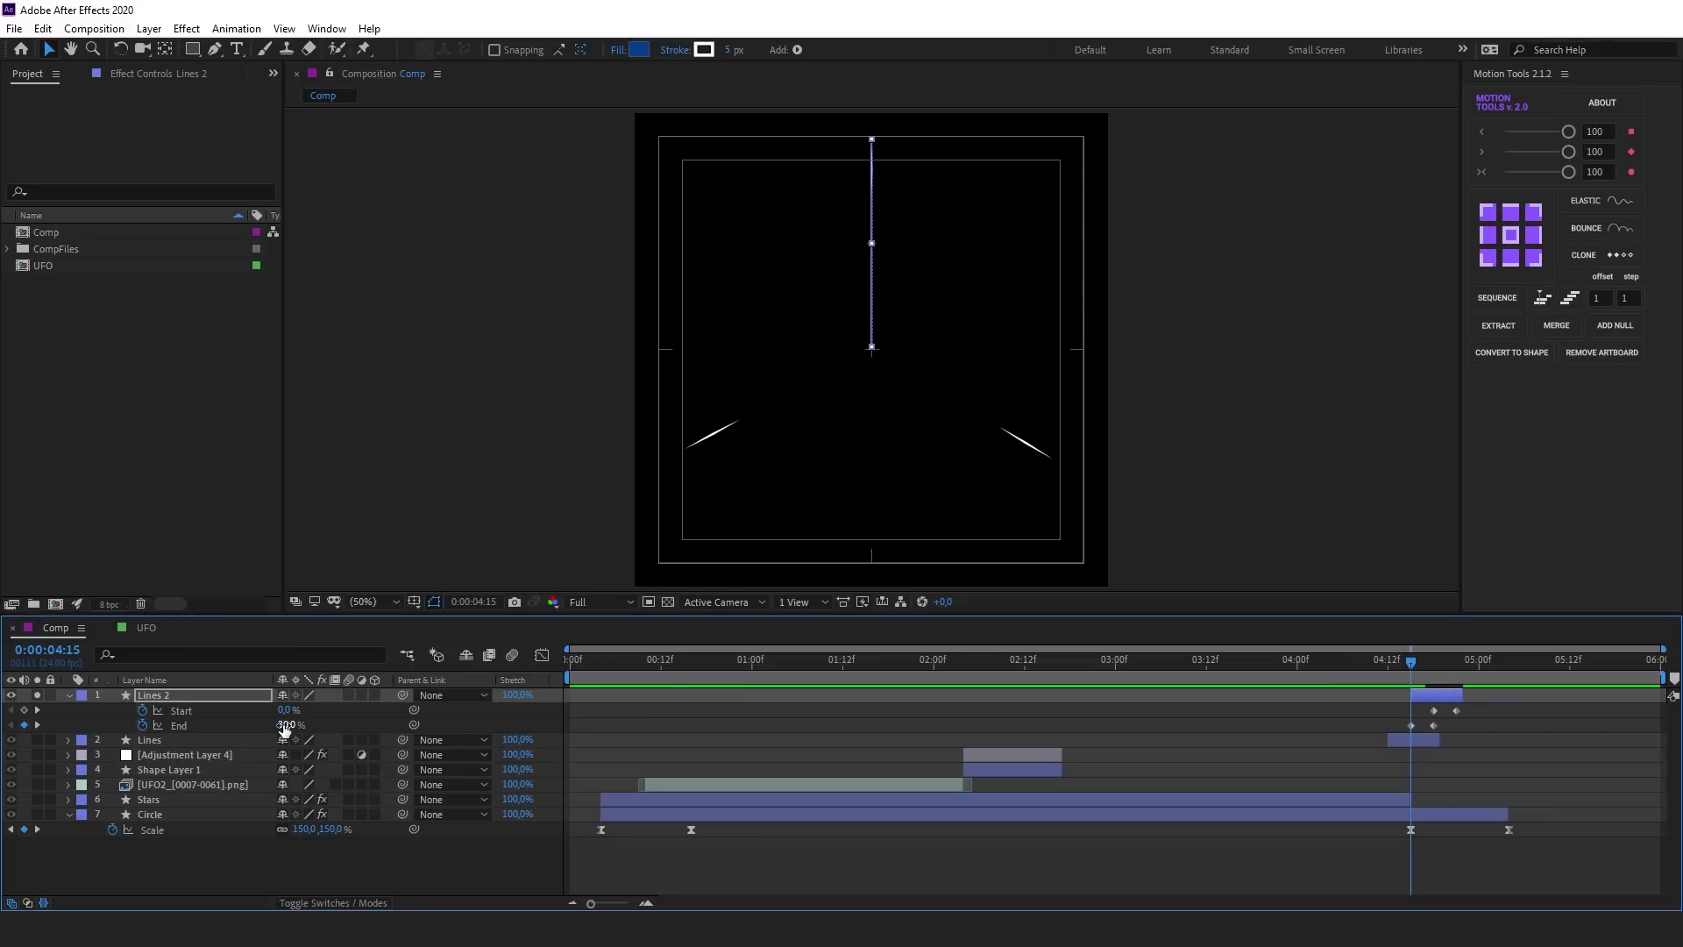
drag(286, 725, 335, 733)
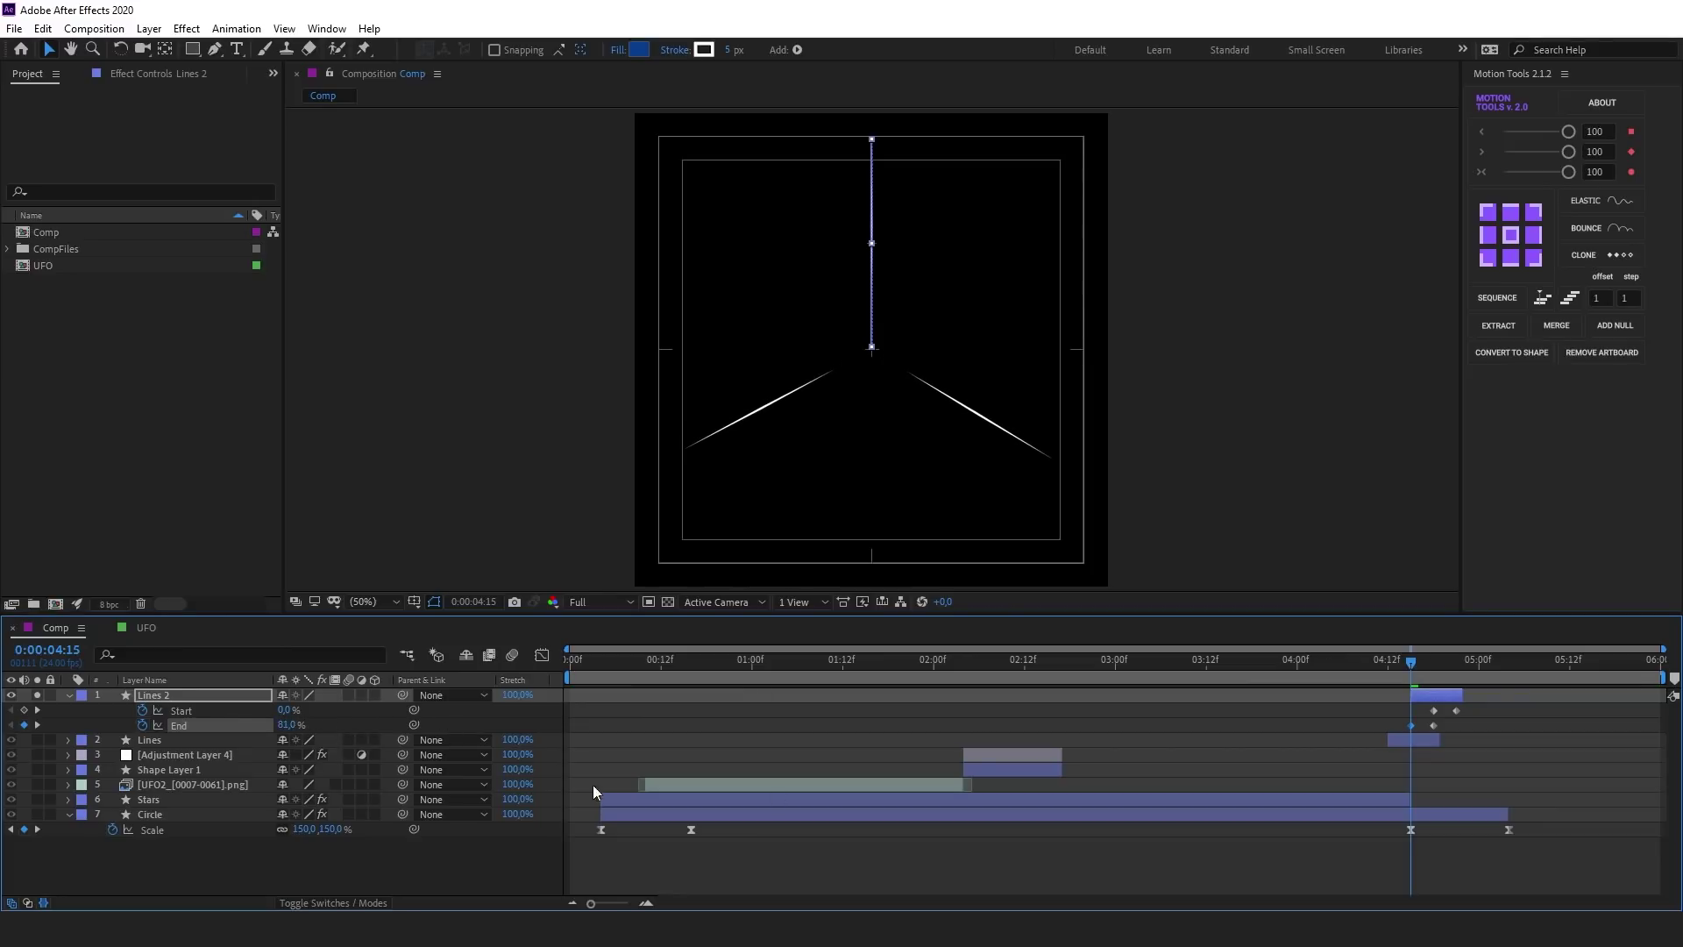
drag(1417, 664, 1440, 664)
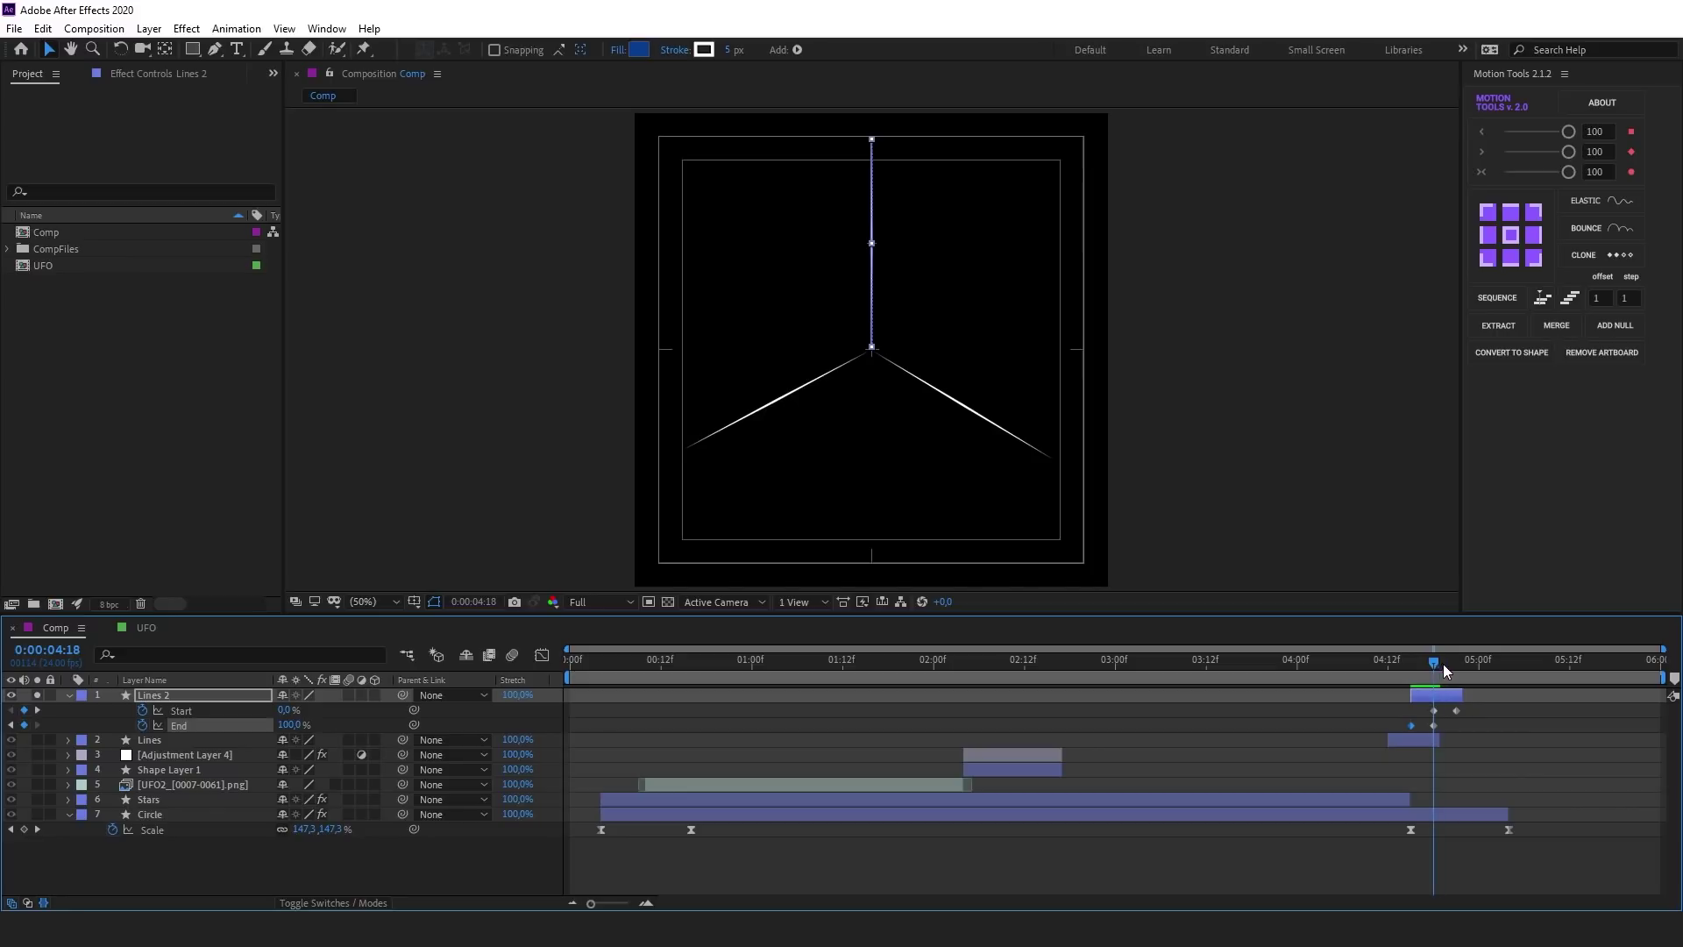
drag(1434, 725, 1432, 673)
key(Page_Up)
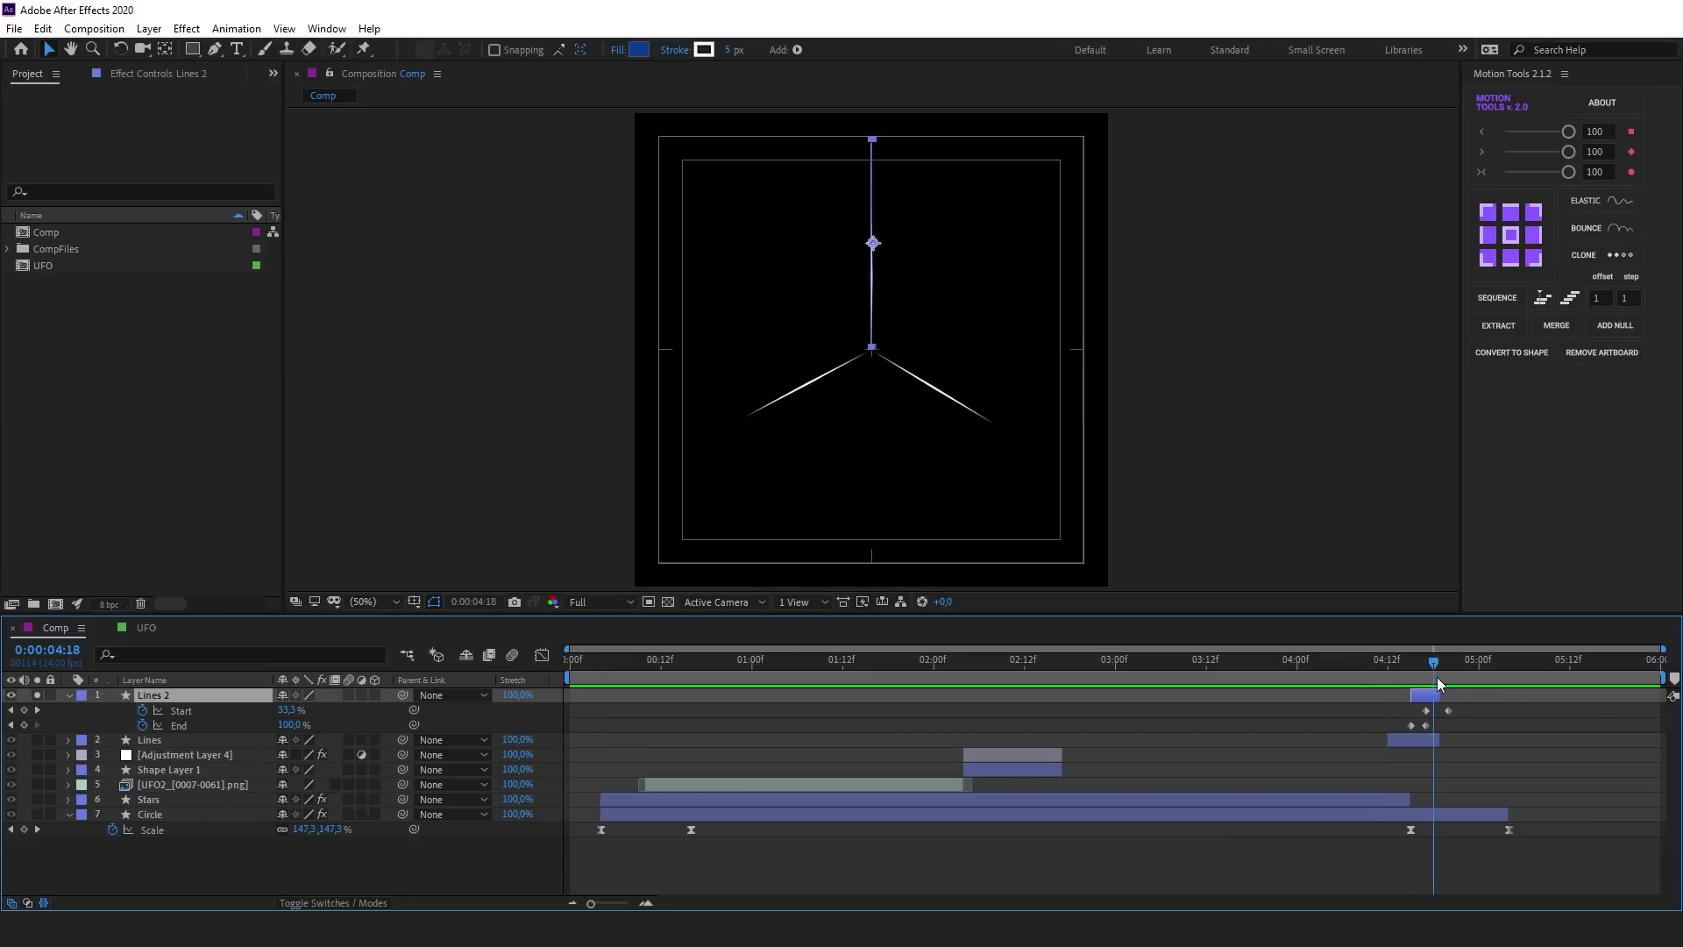
Pull the ray's inner end point up toward the centre, then review from 4:11
key(g)
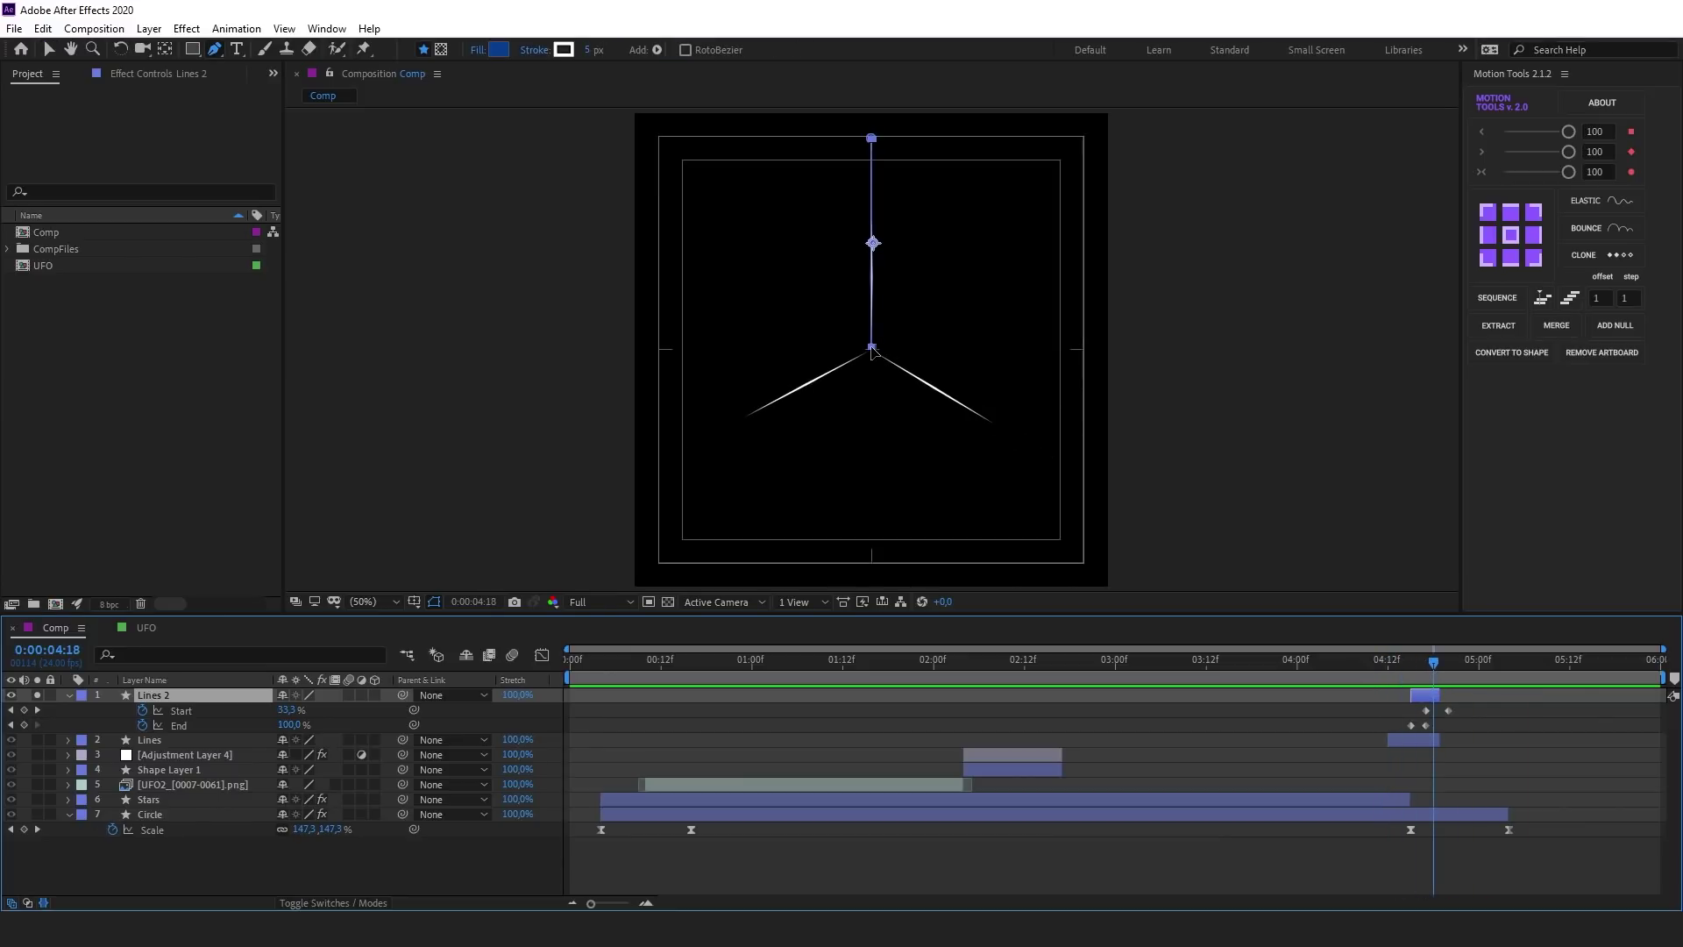
click(872, 338)
drag(869, 332, 870, 322)
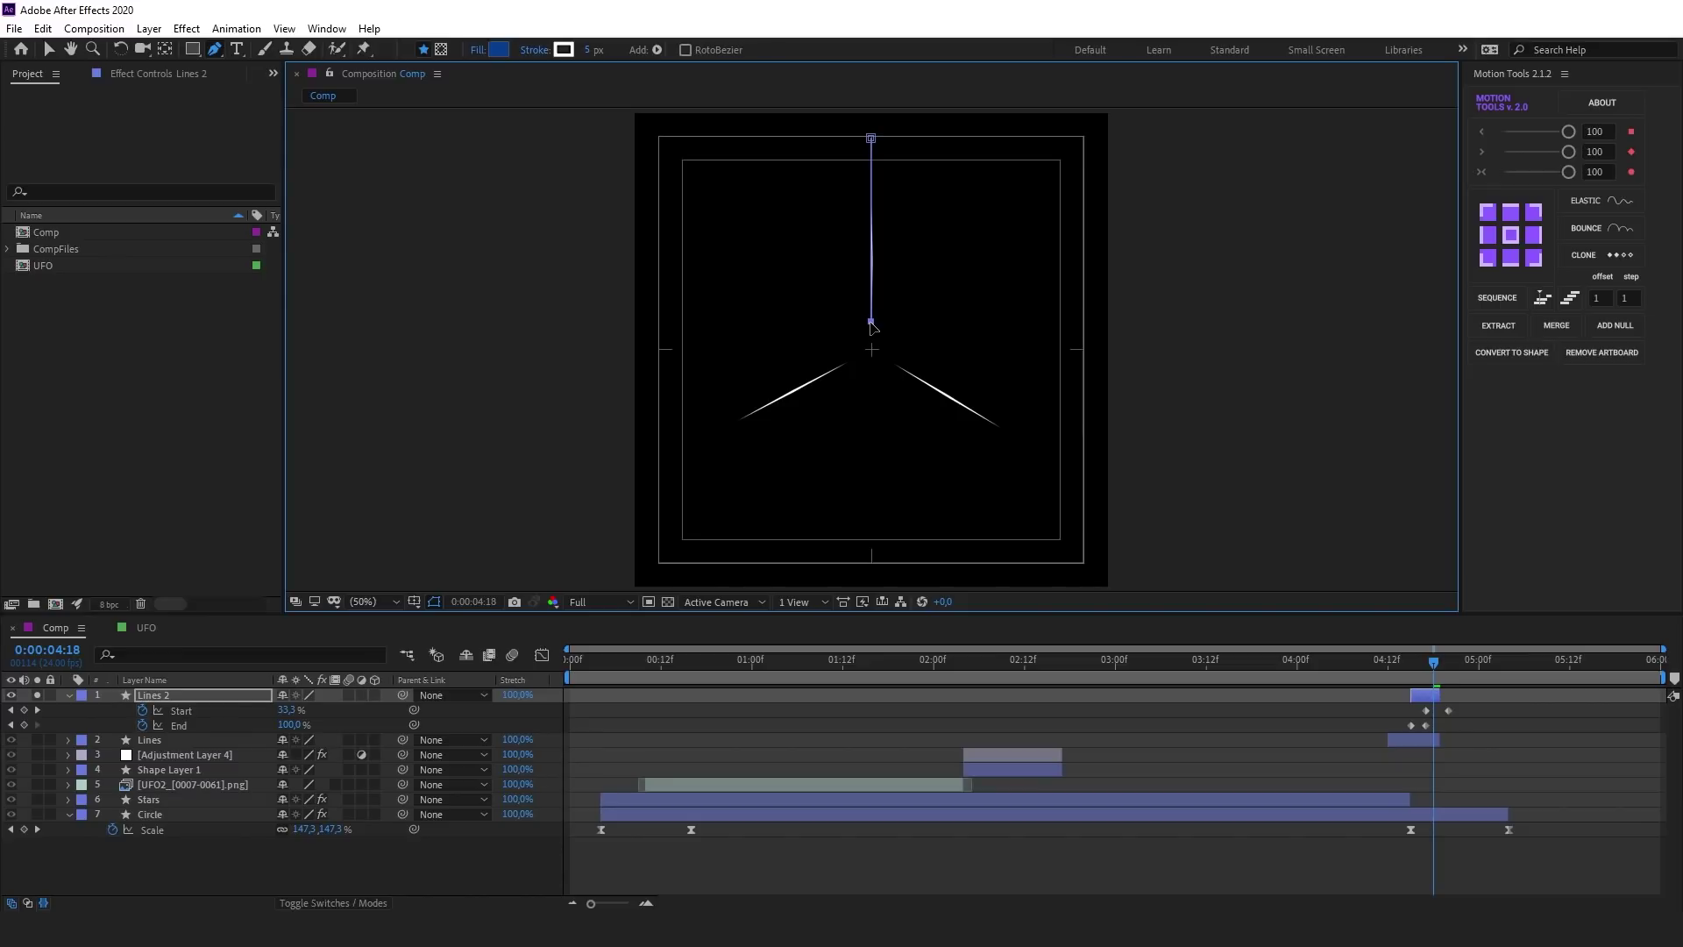
drag(1413, 663, 1380, 664)
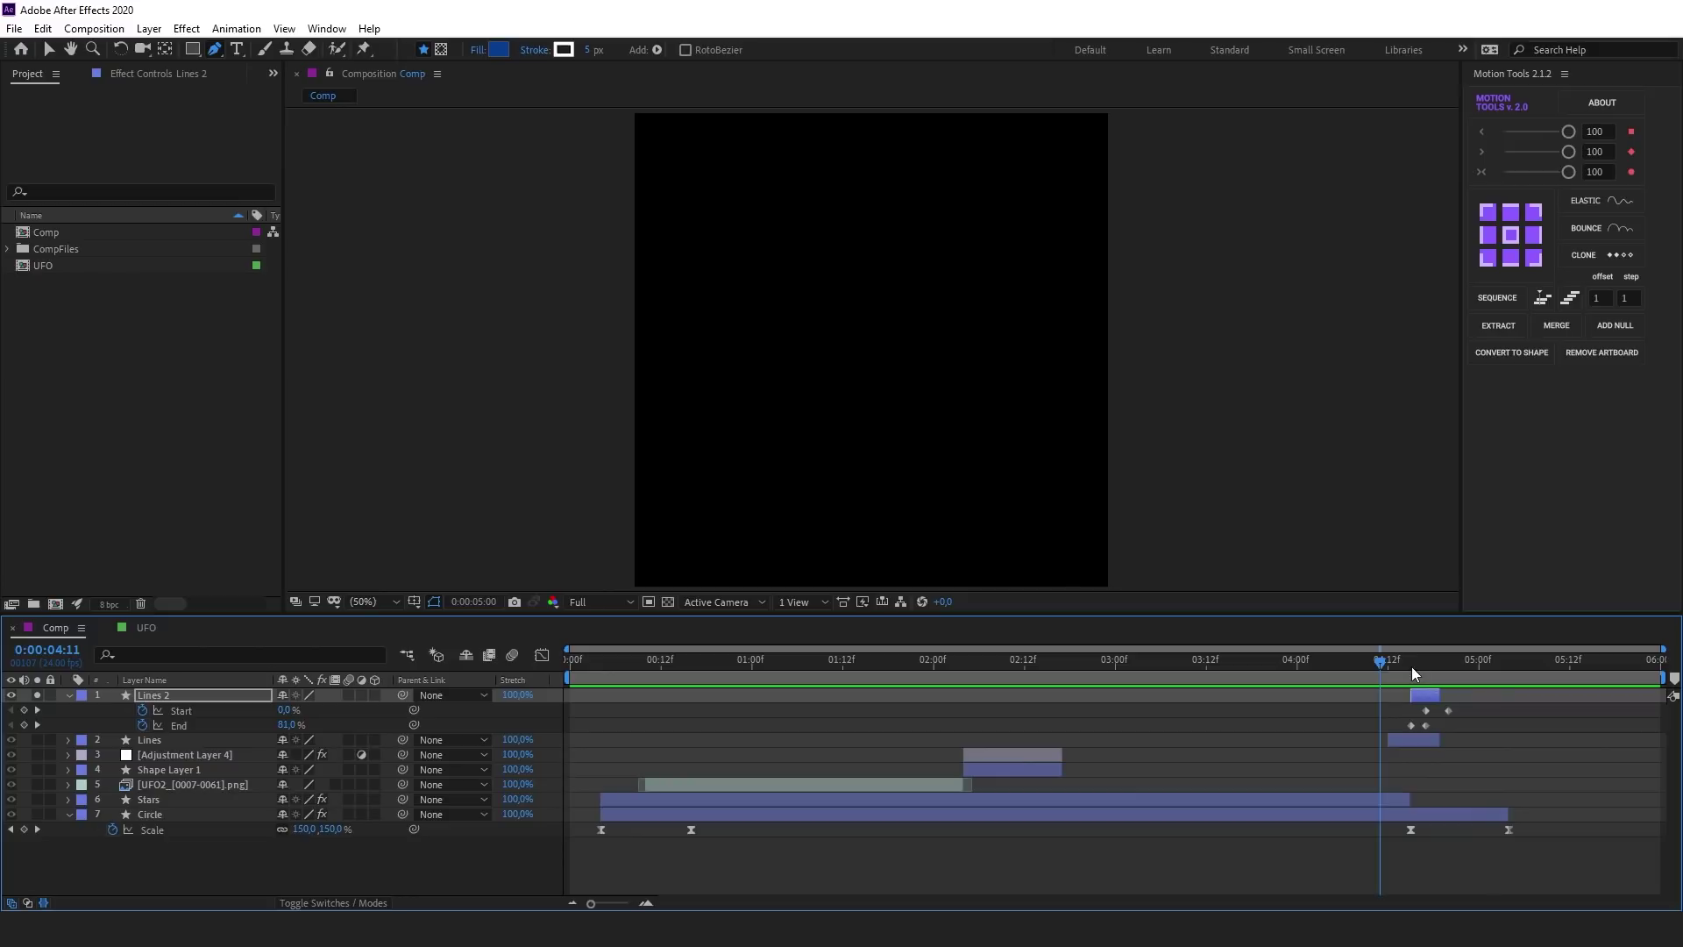
Move the Lines 2 anchor point to the comp centre with the Pan Behind tool
click(1411, 666)
click(69, 695)
click(70, 695)
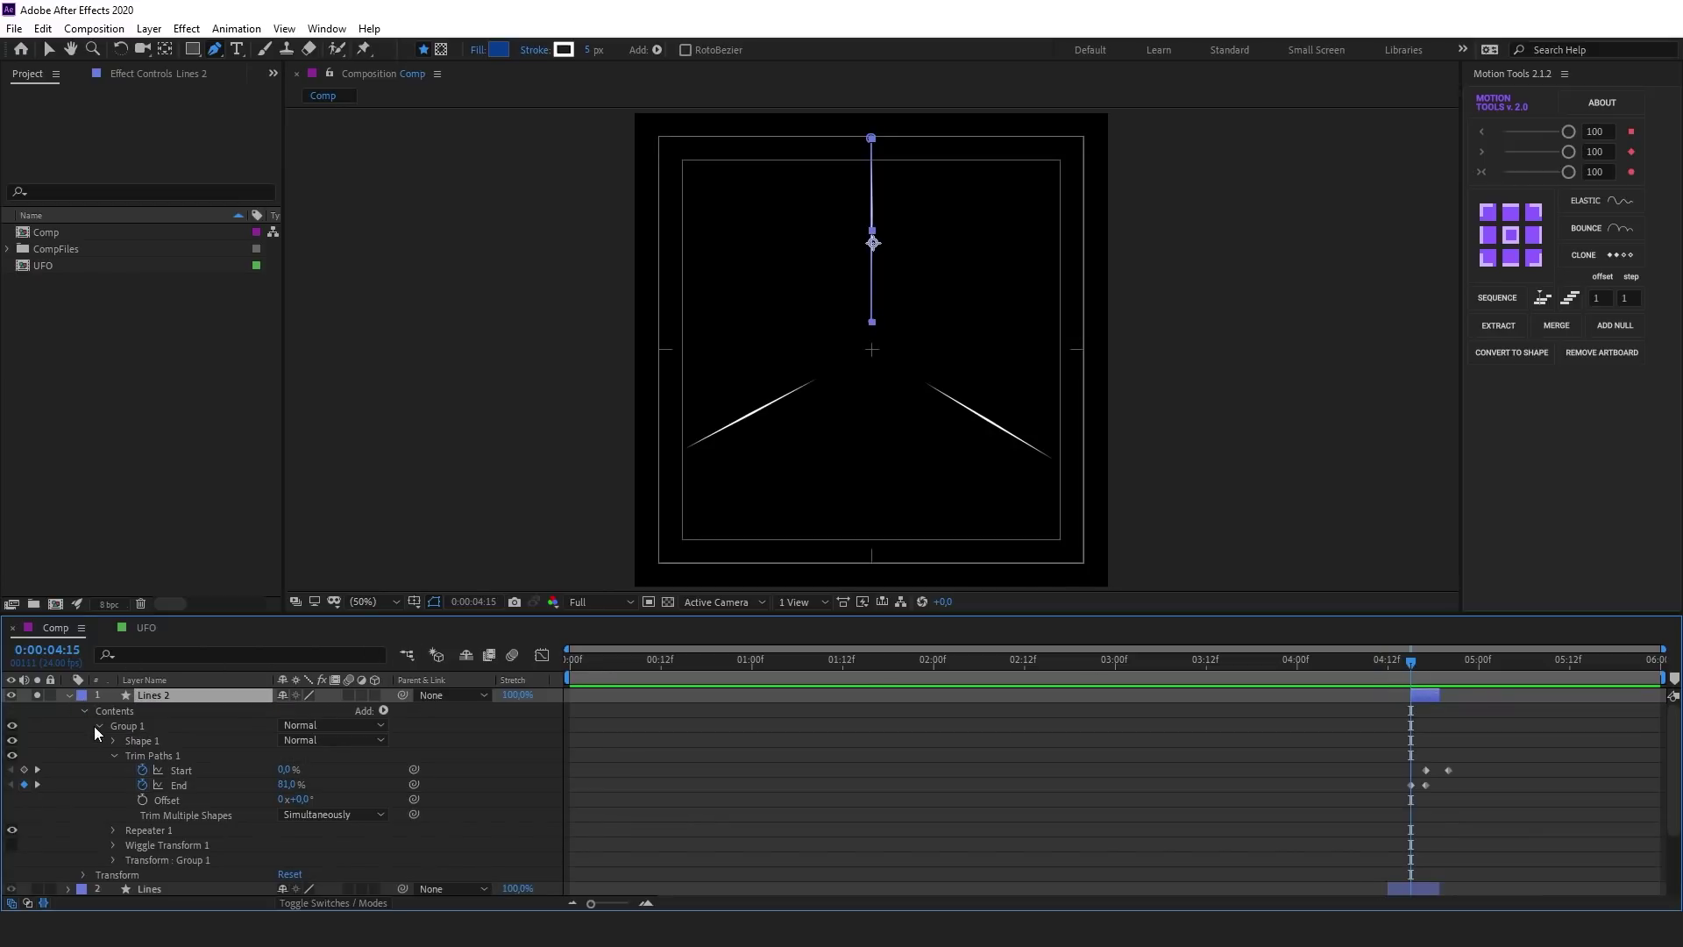
click(98, 726)
click(127, 726)
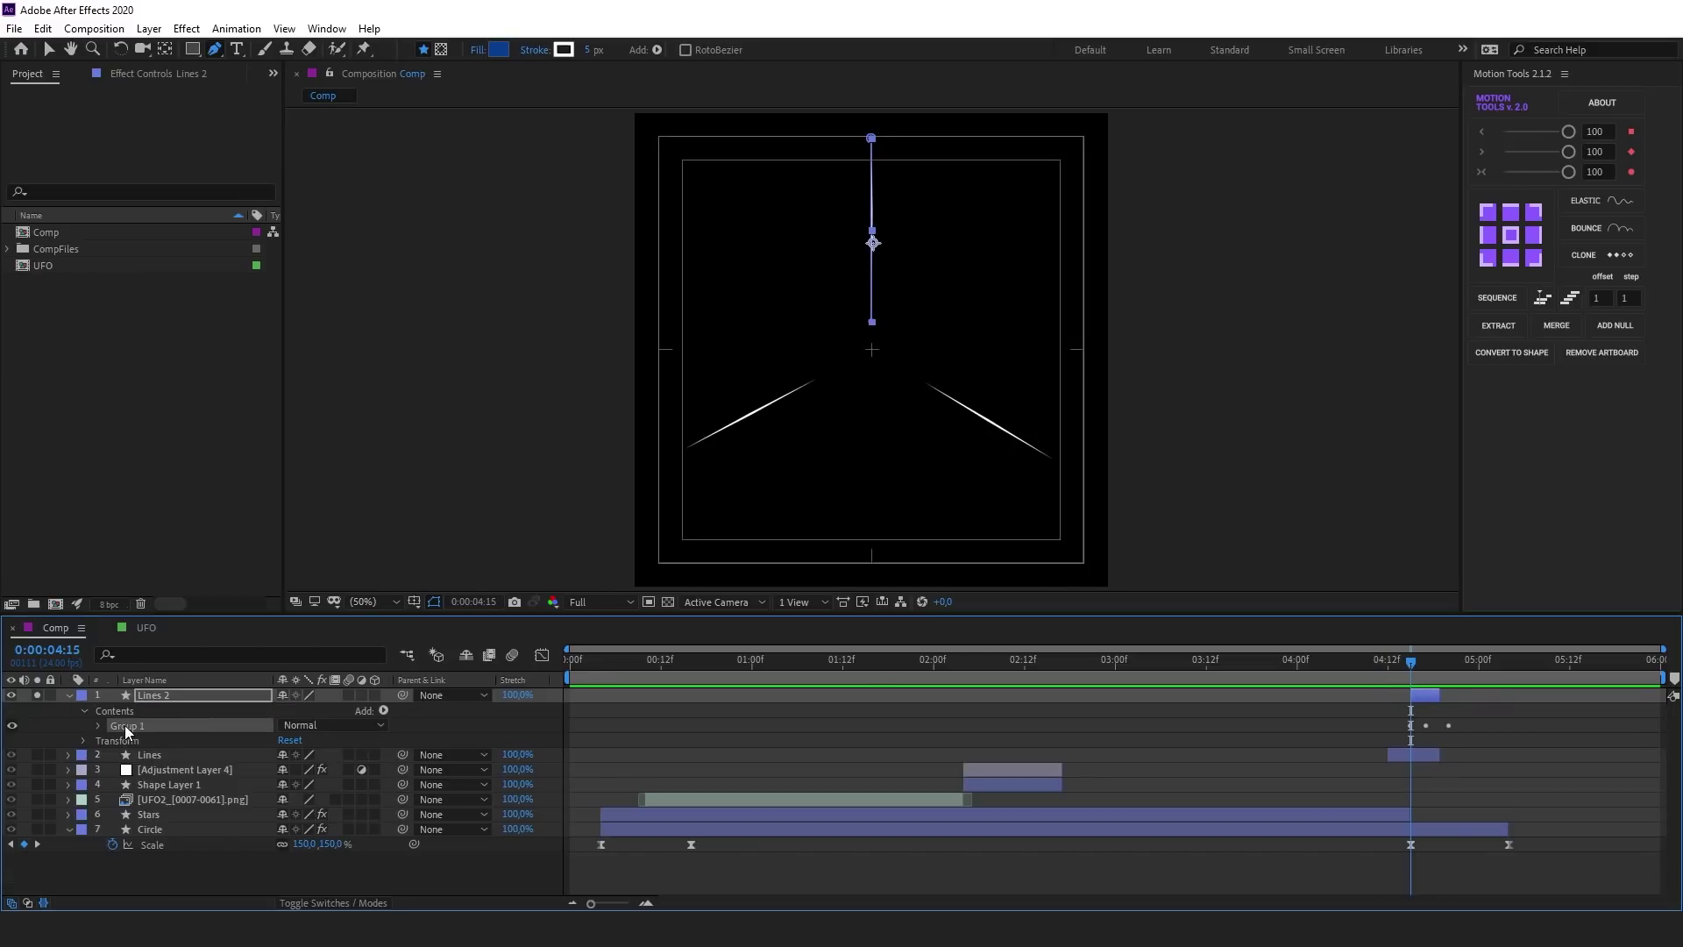
key(v)
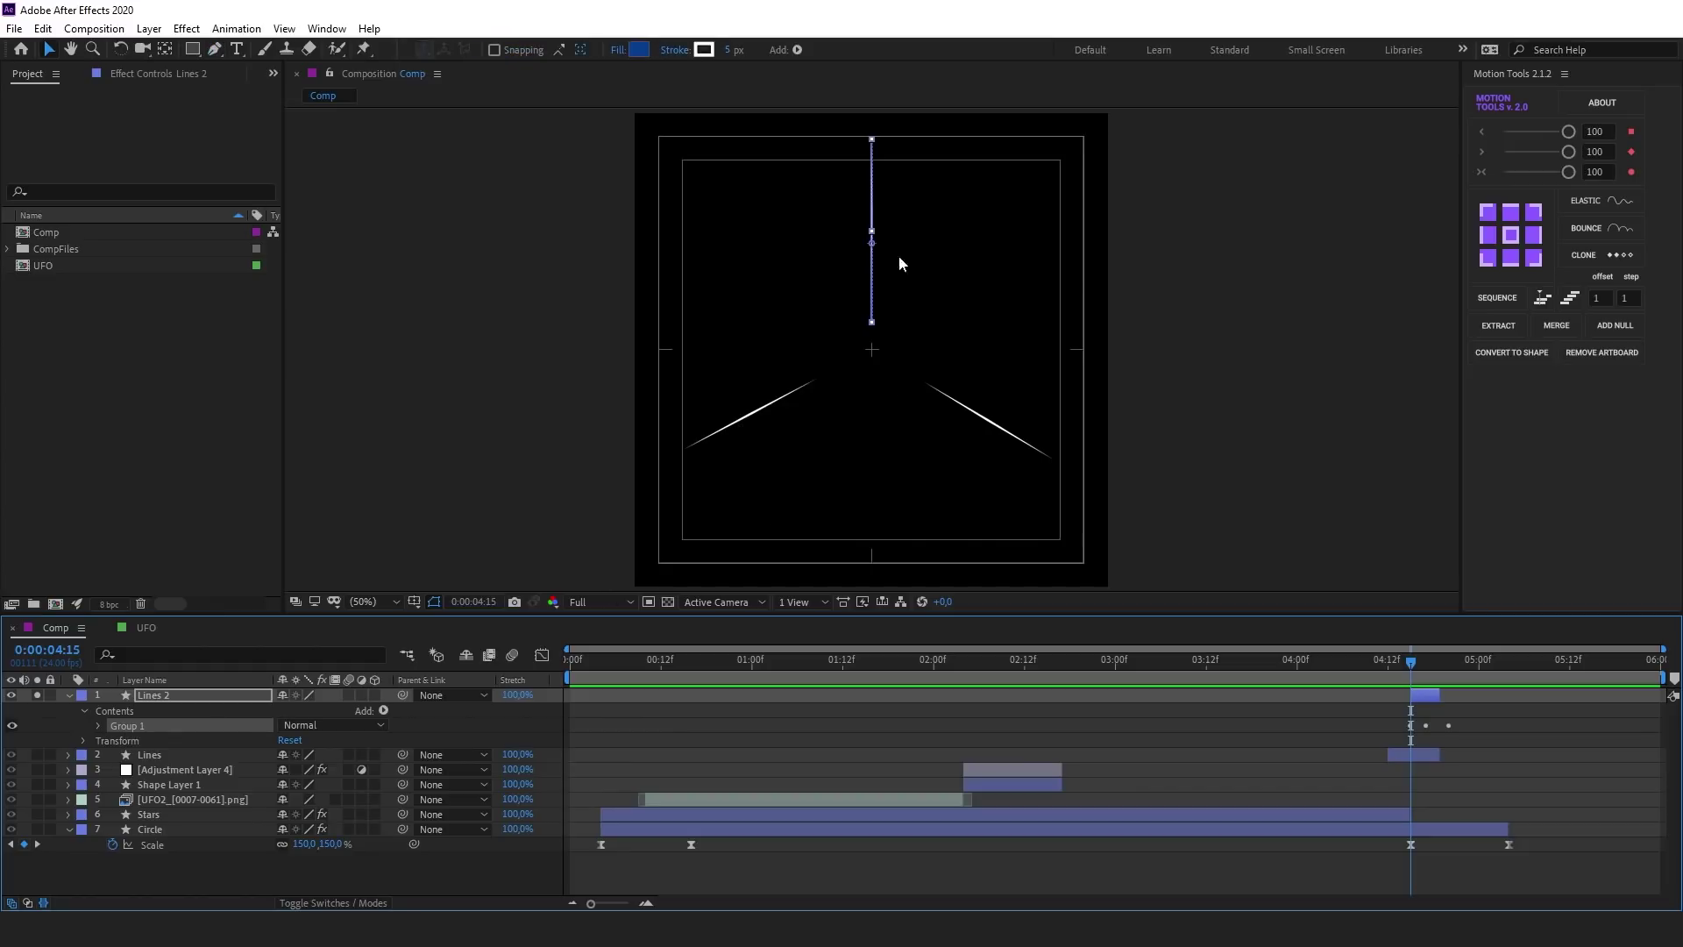
key(y)
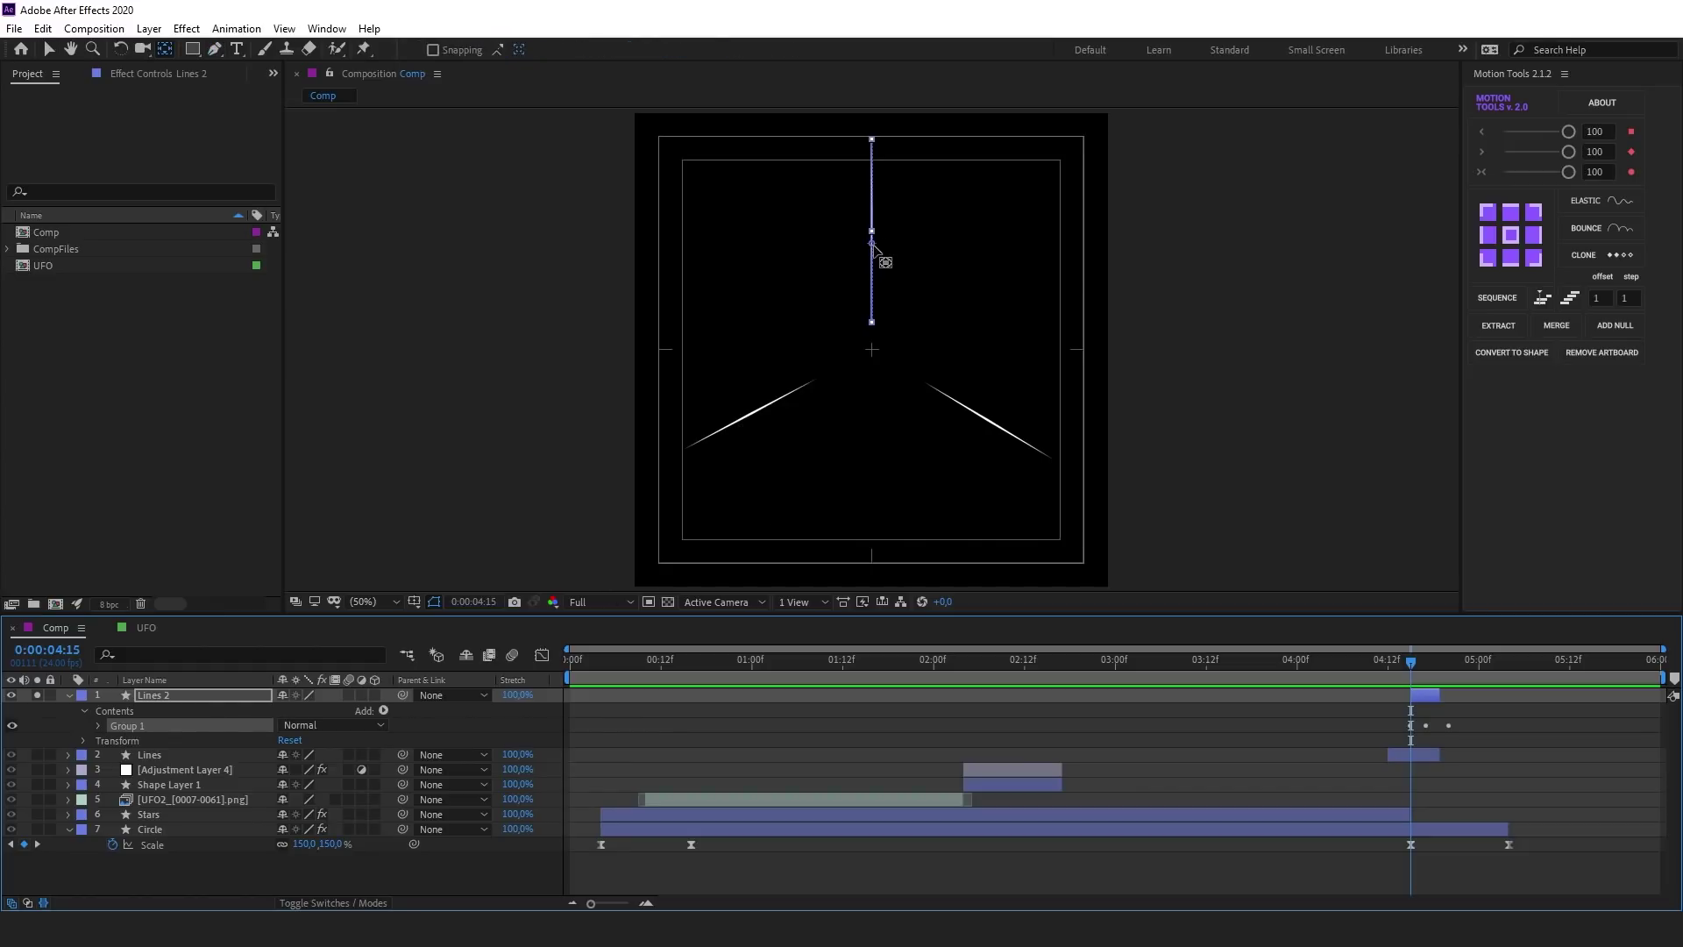
drag(873, 247, 879, 354)
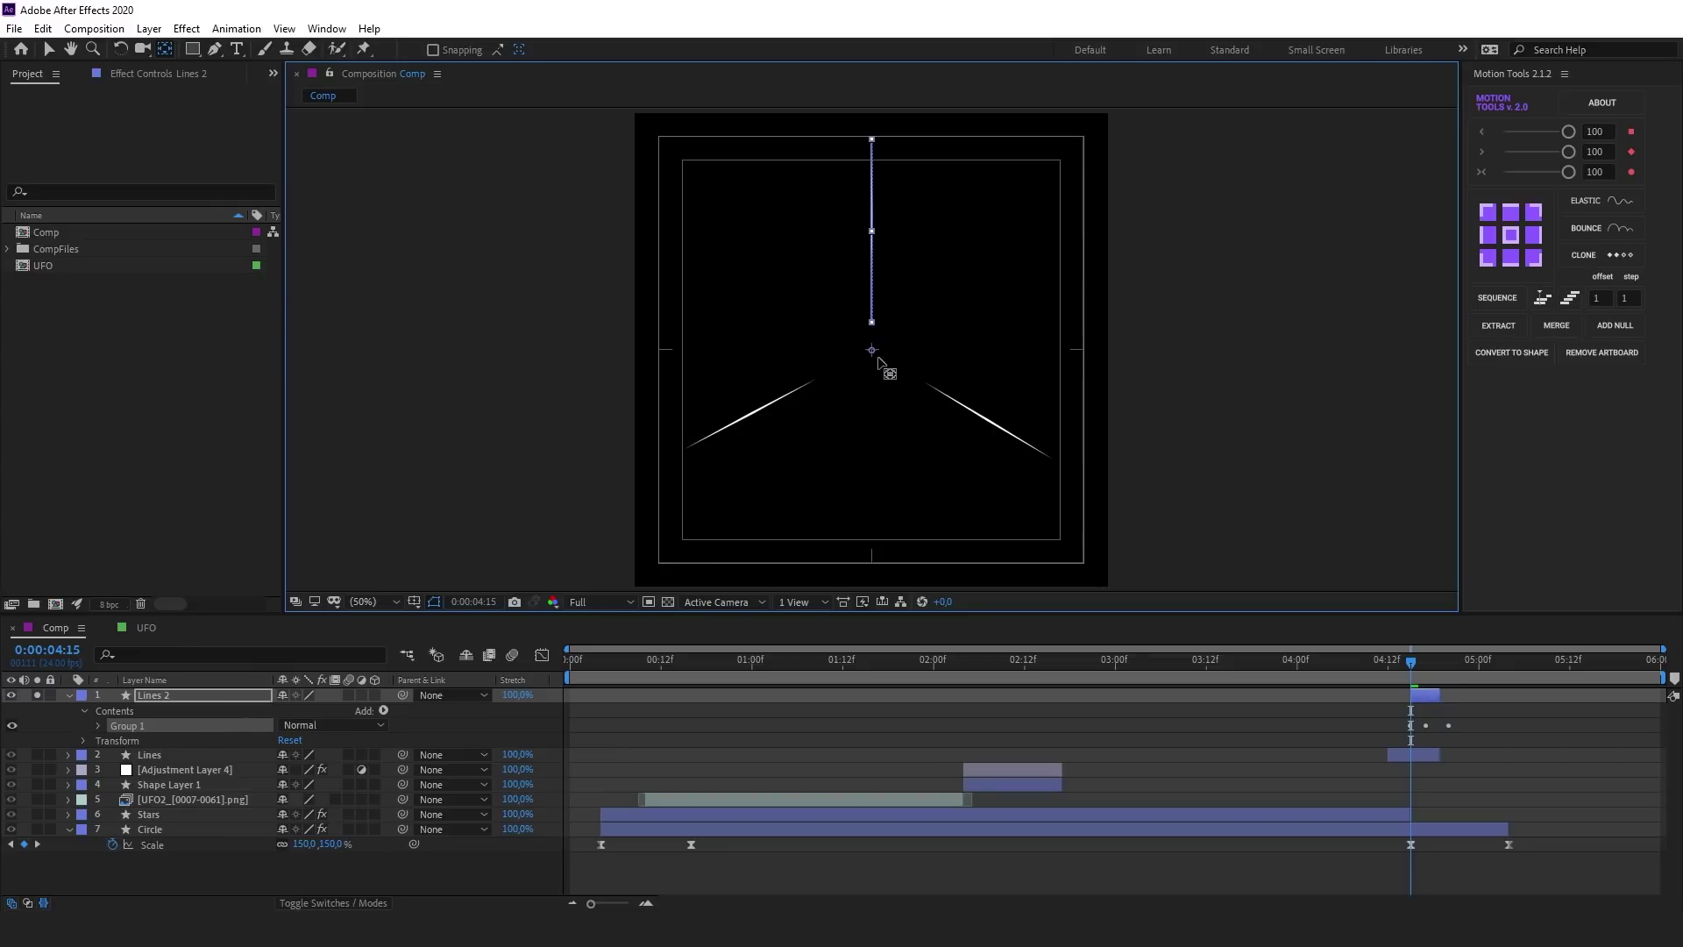
Rotate Lines 2's Group 1 by 59 degrees
click(98, 727)
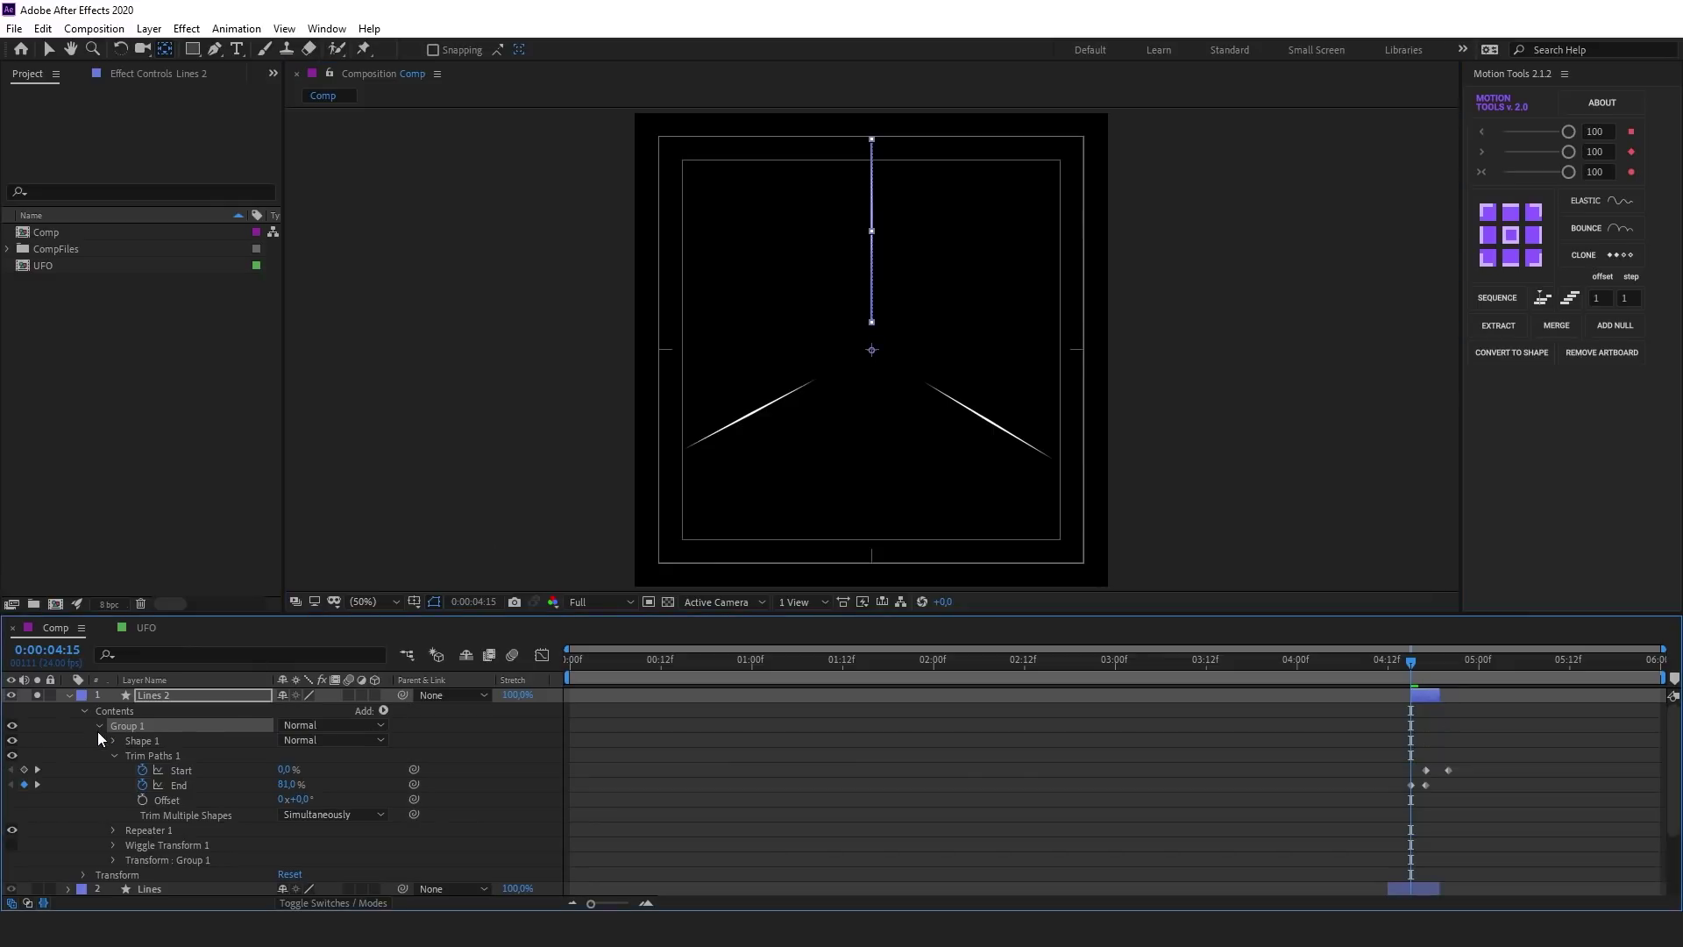
click(113, 861)
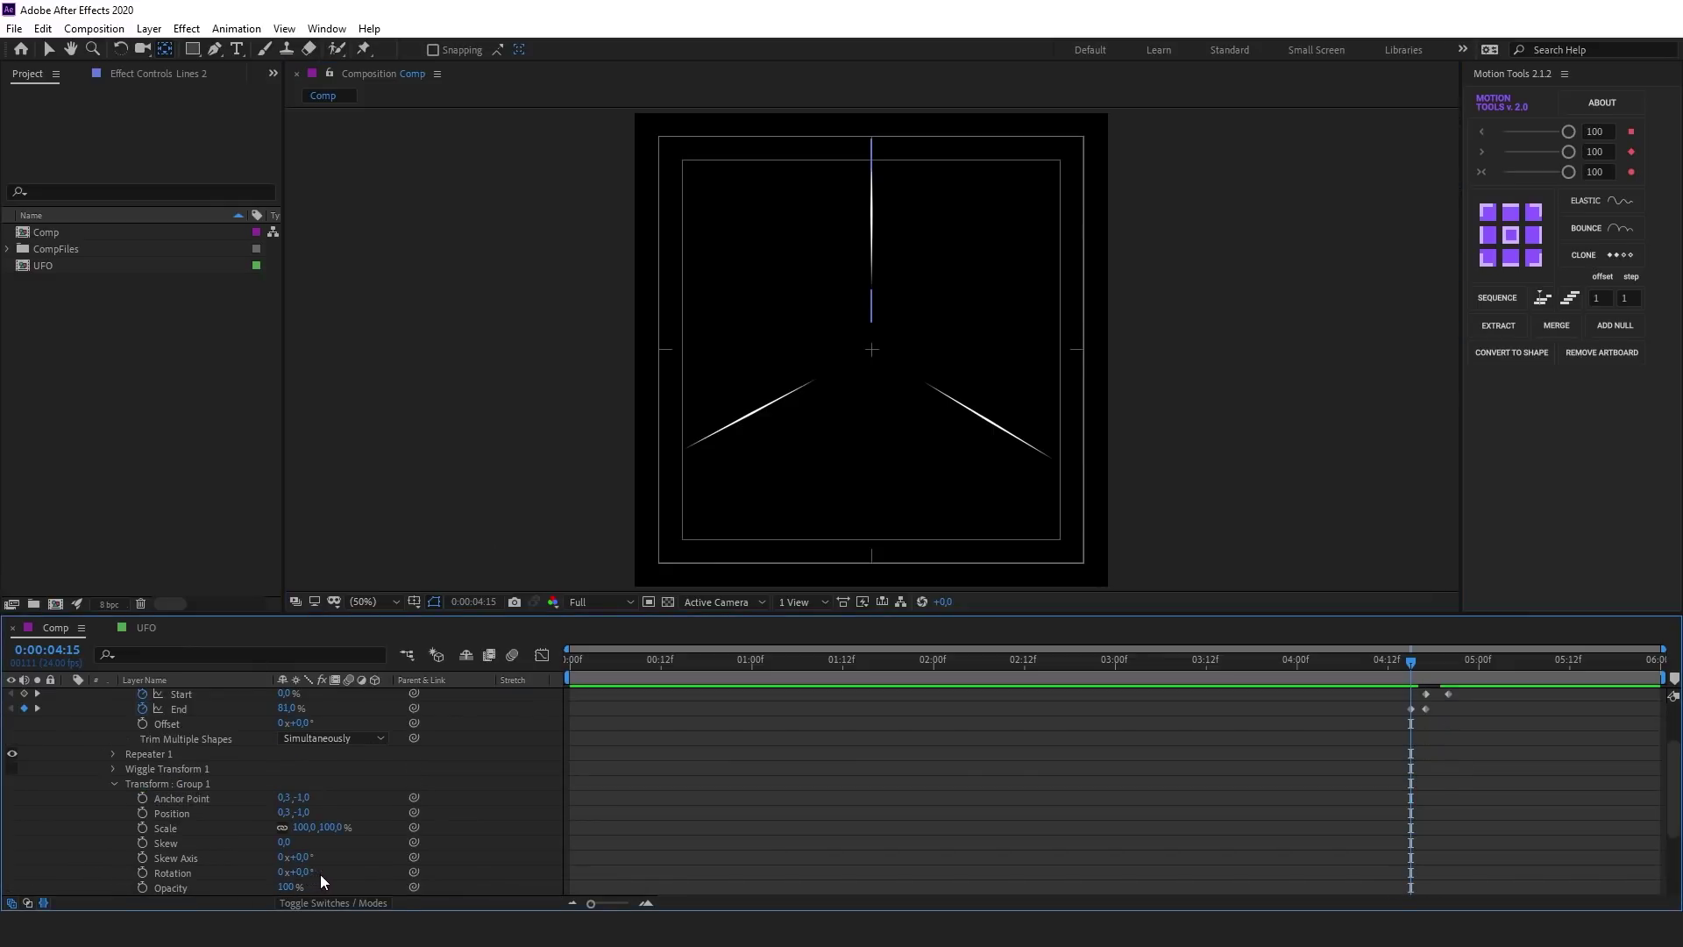
drag(304, 872, 355, 875)
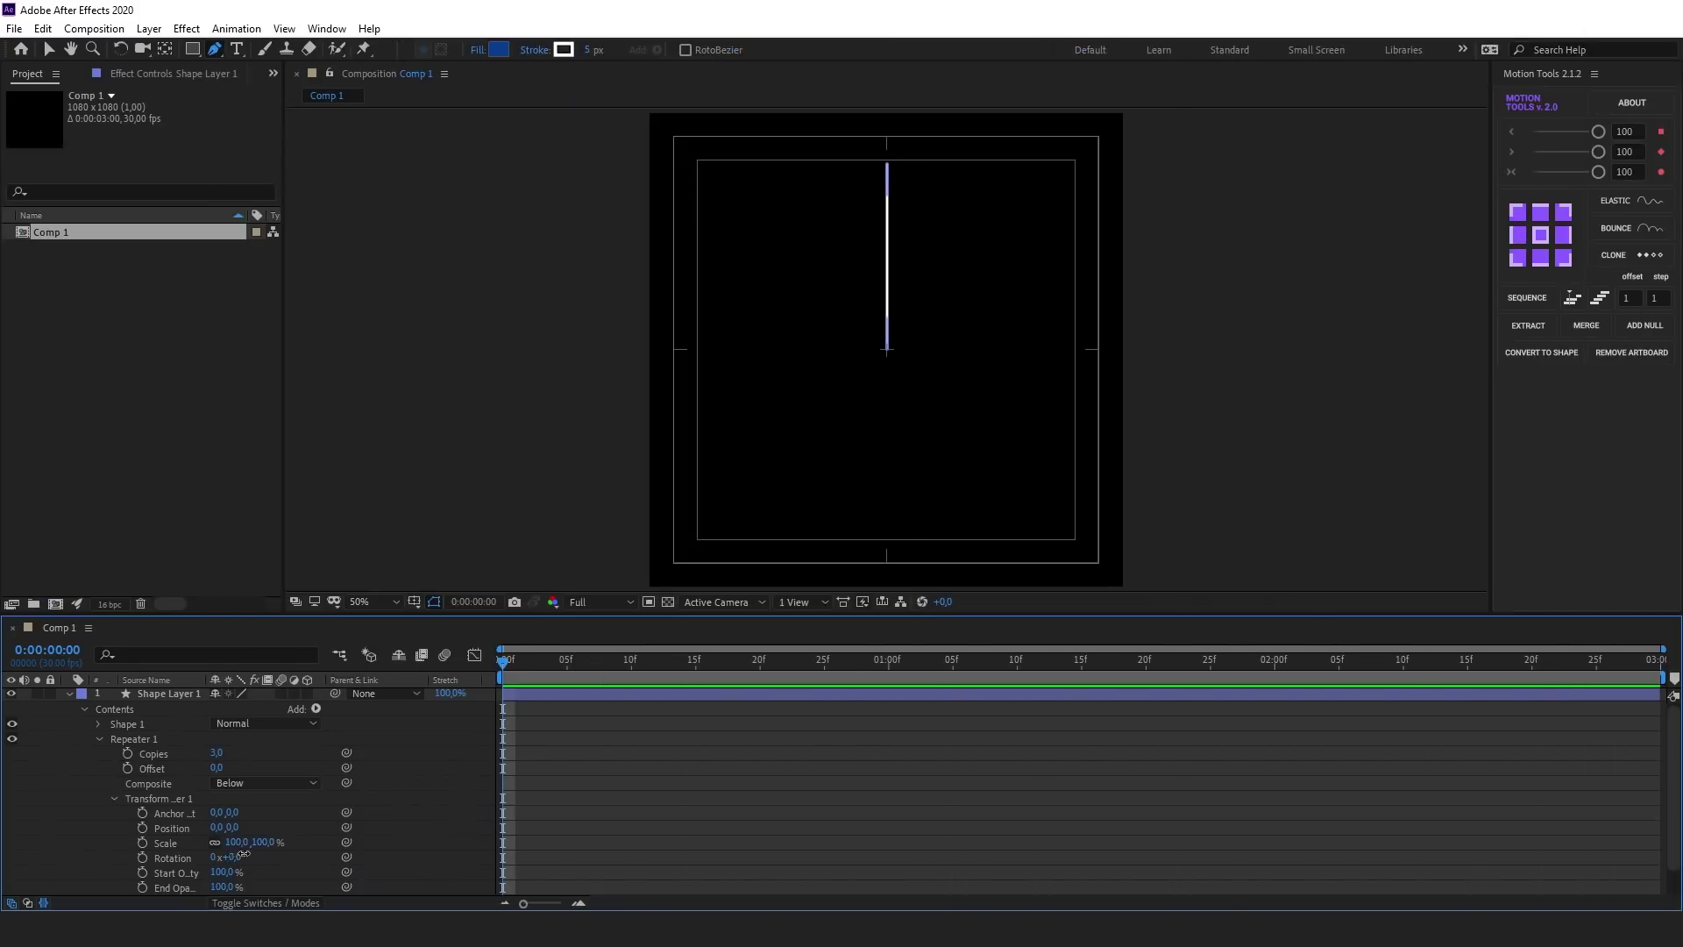
mouse_move(229, 857)
mouse_down()
mouse_move(384, 837)
mouse_move(250, 856)
mouse_up()
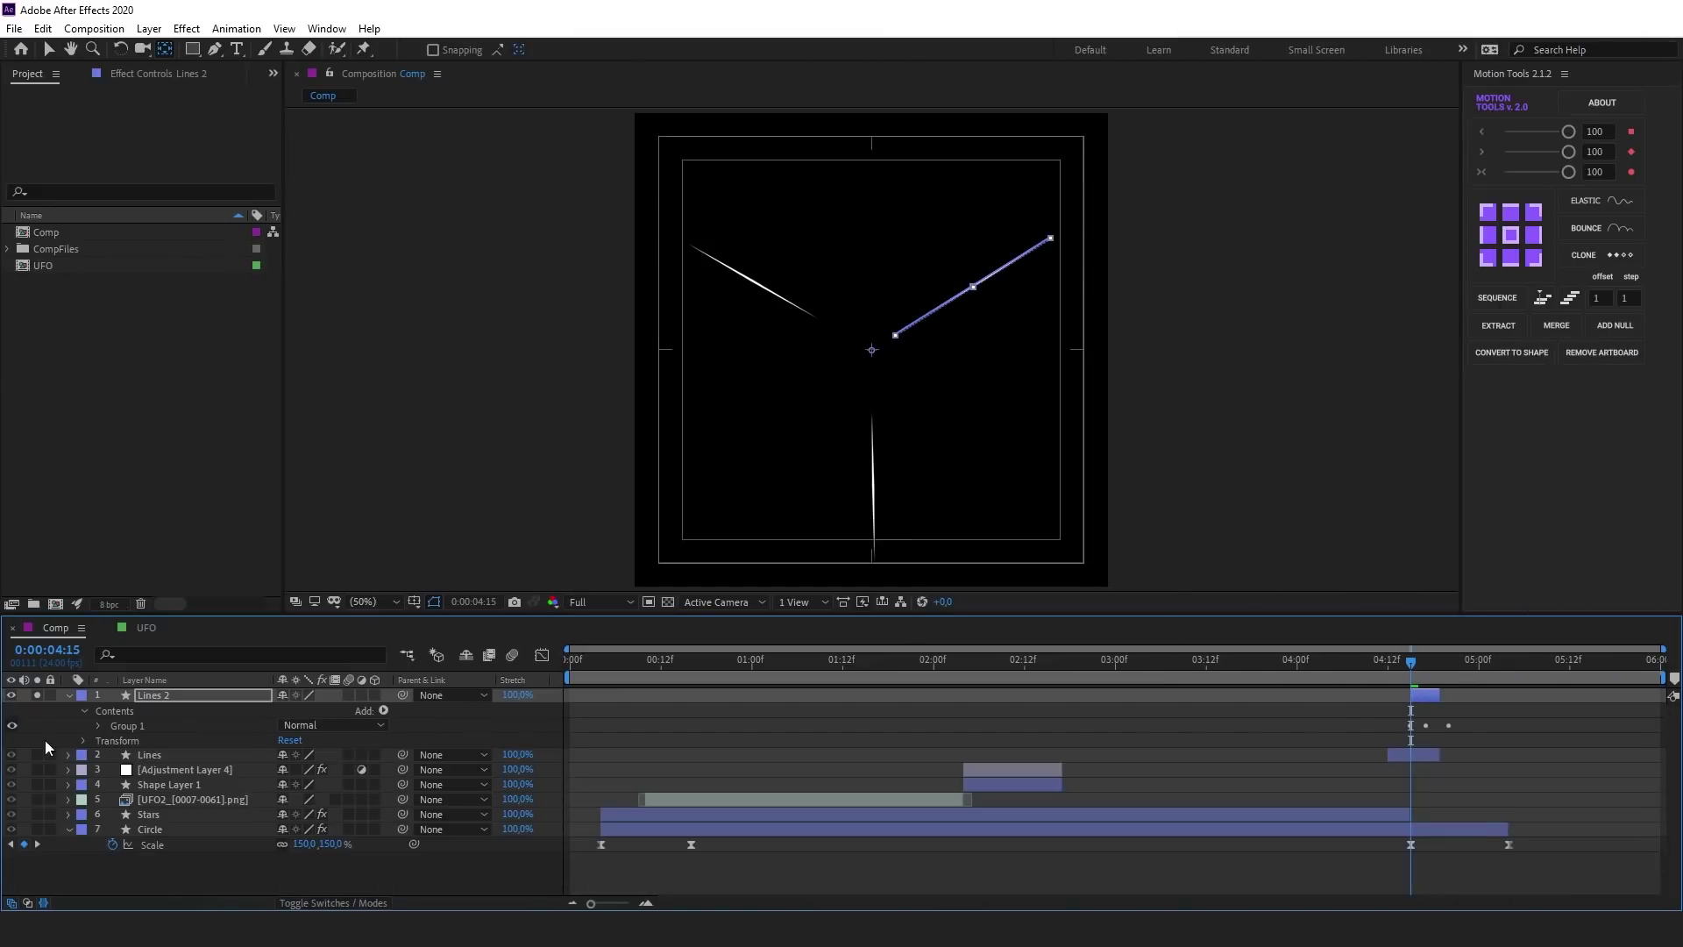
Turn on Lines 2's Wiggle Transform and set its scale variation to 64%
click(99, 726)
scroll(112, 727, down, 1)
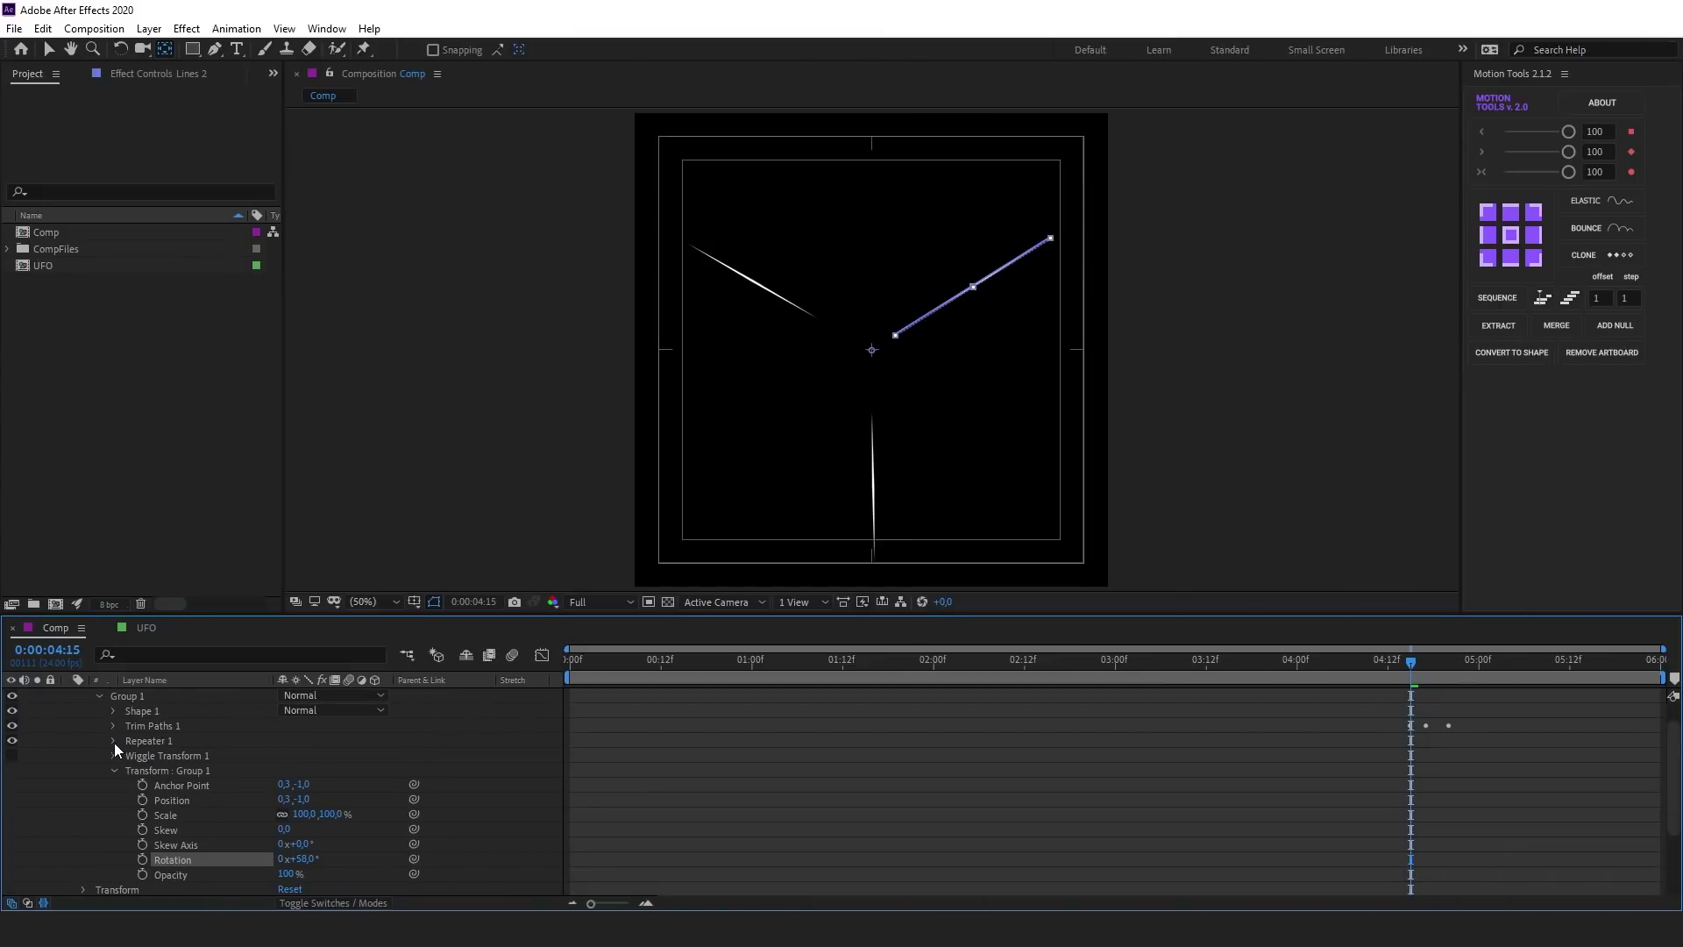
click(113, 771)
click(12, 756)
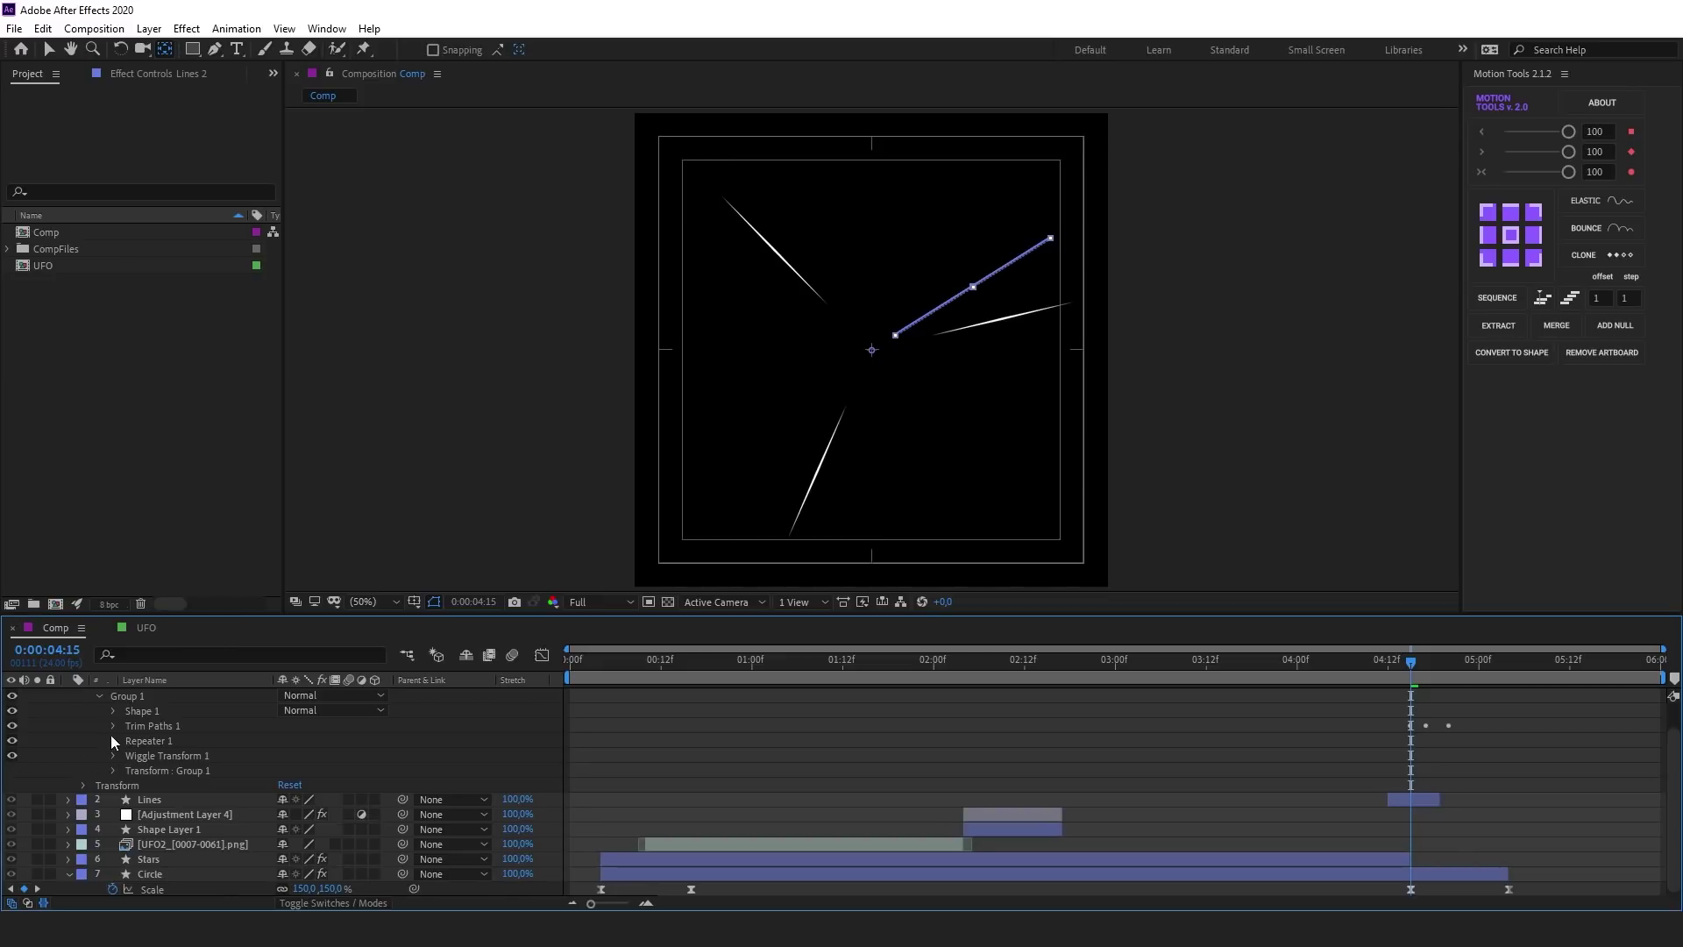
scroll(107, 729, up, 1)
click(113, 787)
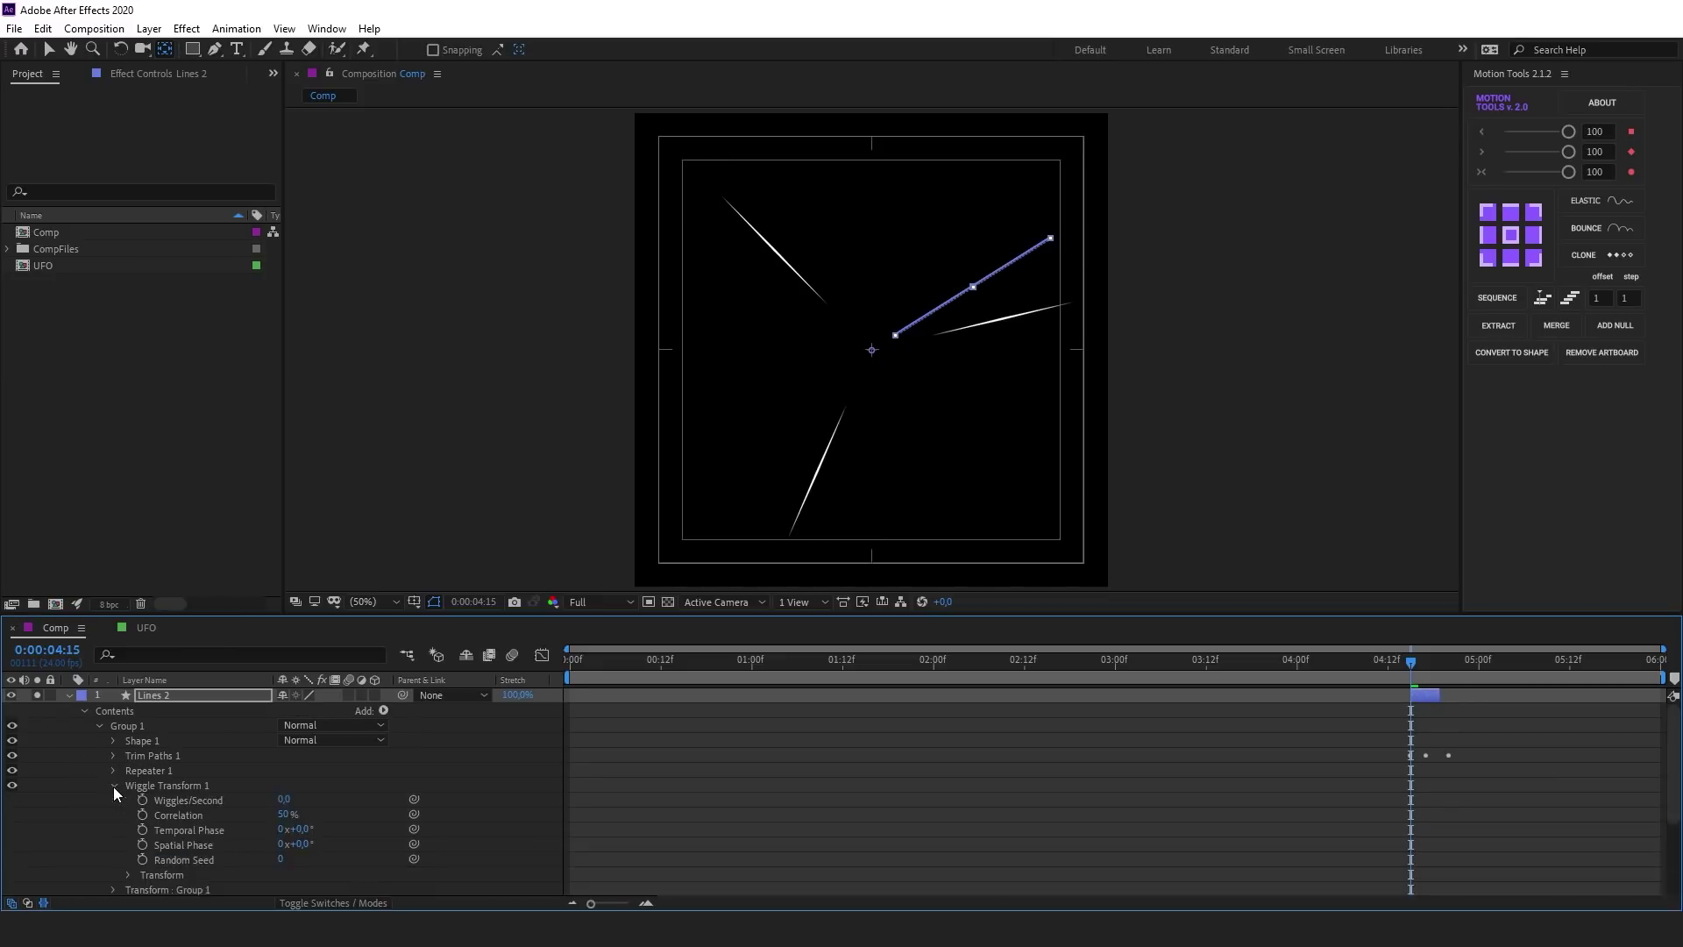
click(128, 875)
scroll(131, 876, down, 2)
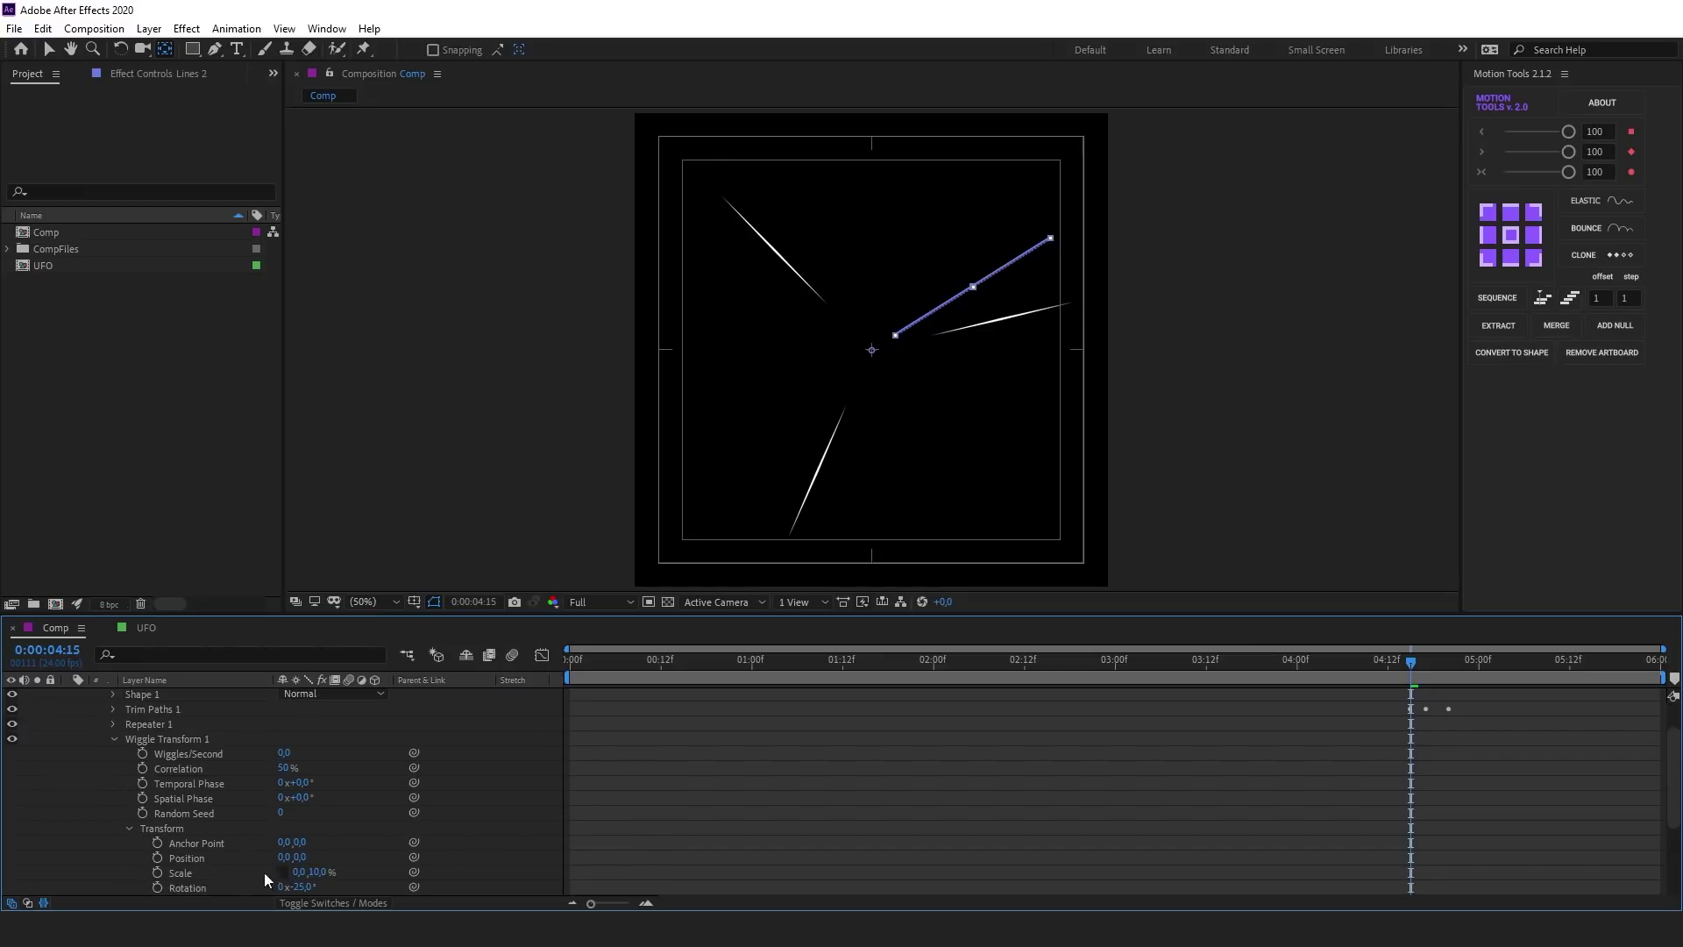
mouse_move(317, 874)
mouse_down()
mouse_move(386, 872)
mouse_move(288, 887)
mouse_move(324, 891)
mouse_up()
Solo the original Lines layer, scrub to preview, and select Lines 2 at 4:18
scroll(144, 786, up, 3)
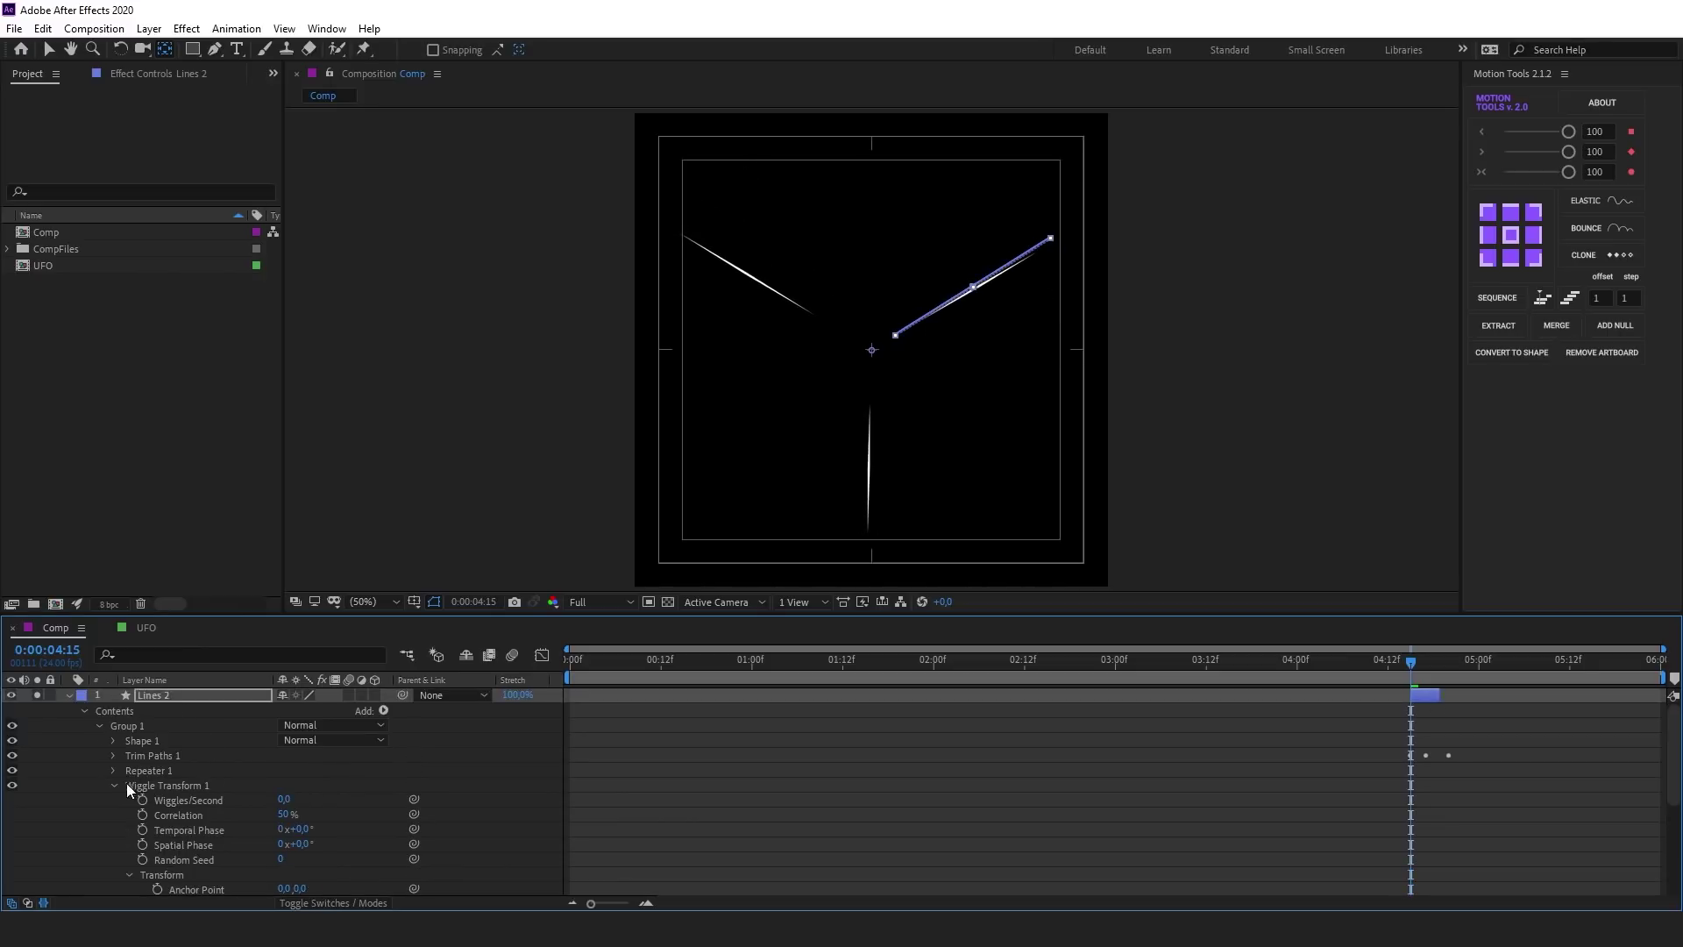
click(113, 784)
click(99, 726)
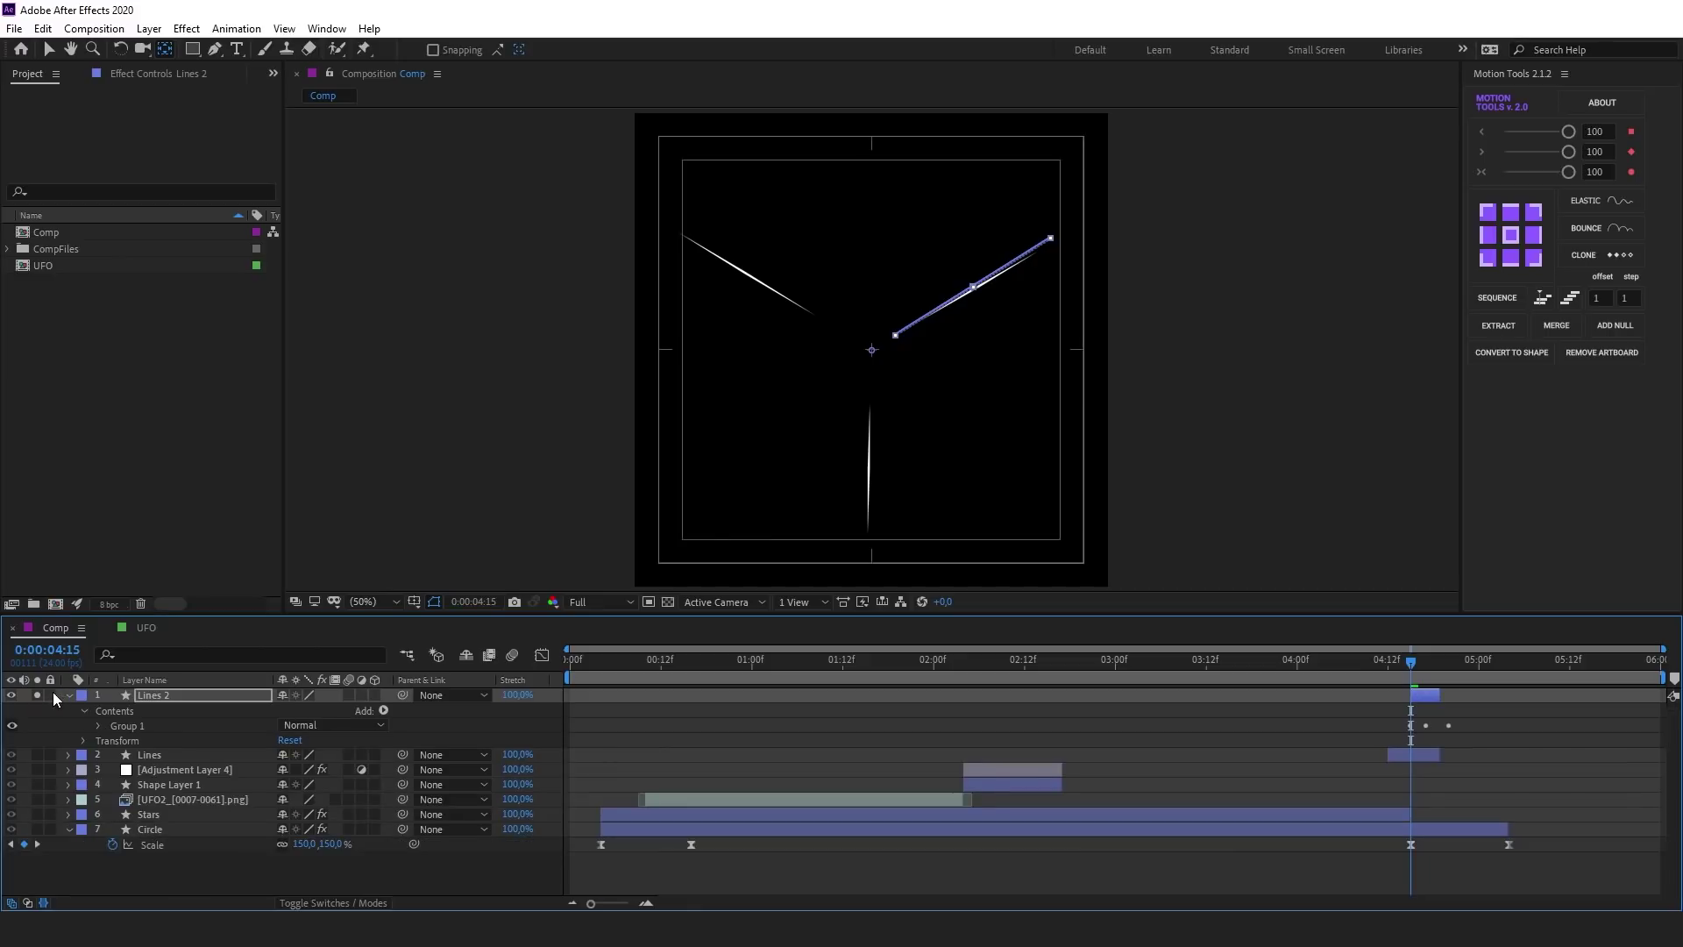
click(36, 753)
mouse_move(1411, 662)
mouse_down()
mouse_move(1372, 663)
mouse_move(1438, 669)
mouse_move(1429, 694)
mouse_up()
click(1423, 693)
Duplicate Lines 2 as Lines 3, unsolo Lines, and expand Lines 3's repeater settings
key(ctrl+d)
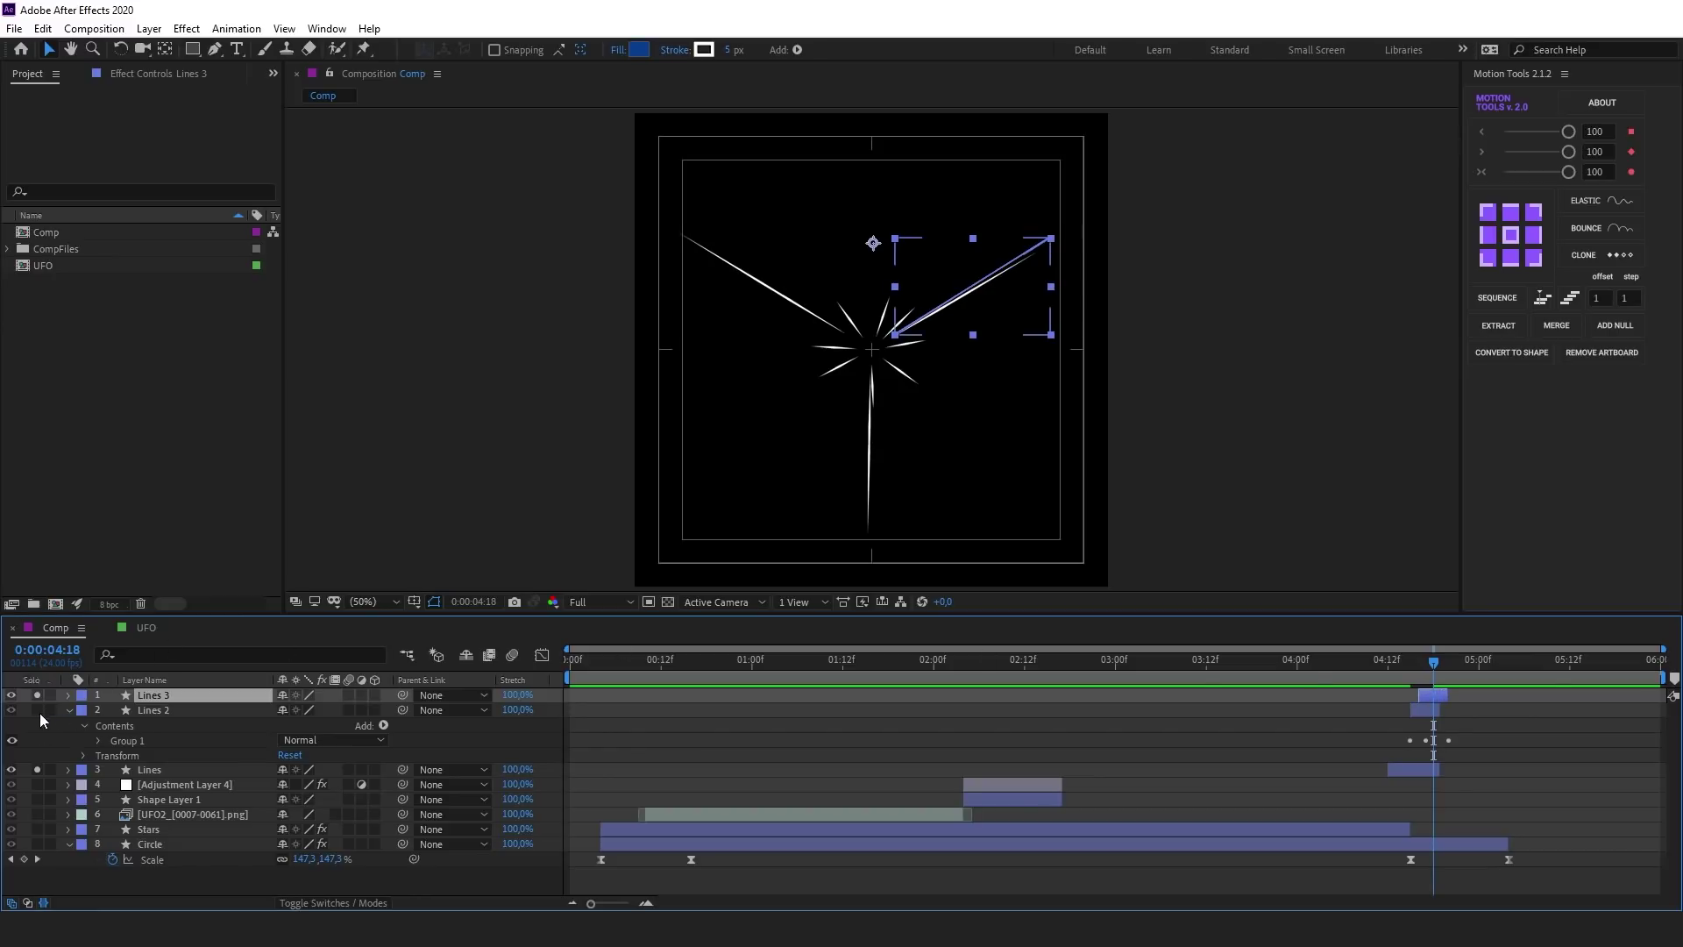
click(38, 768)
click(68, 695)
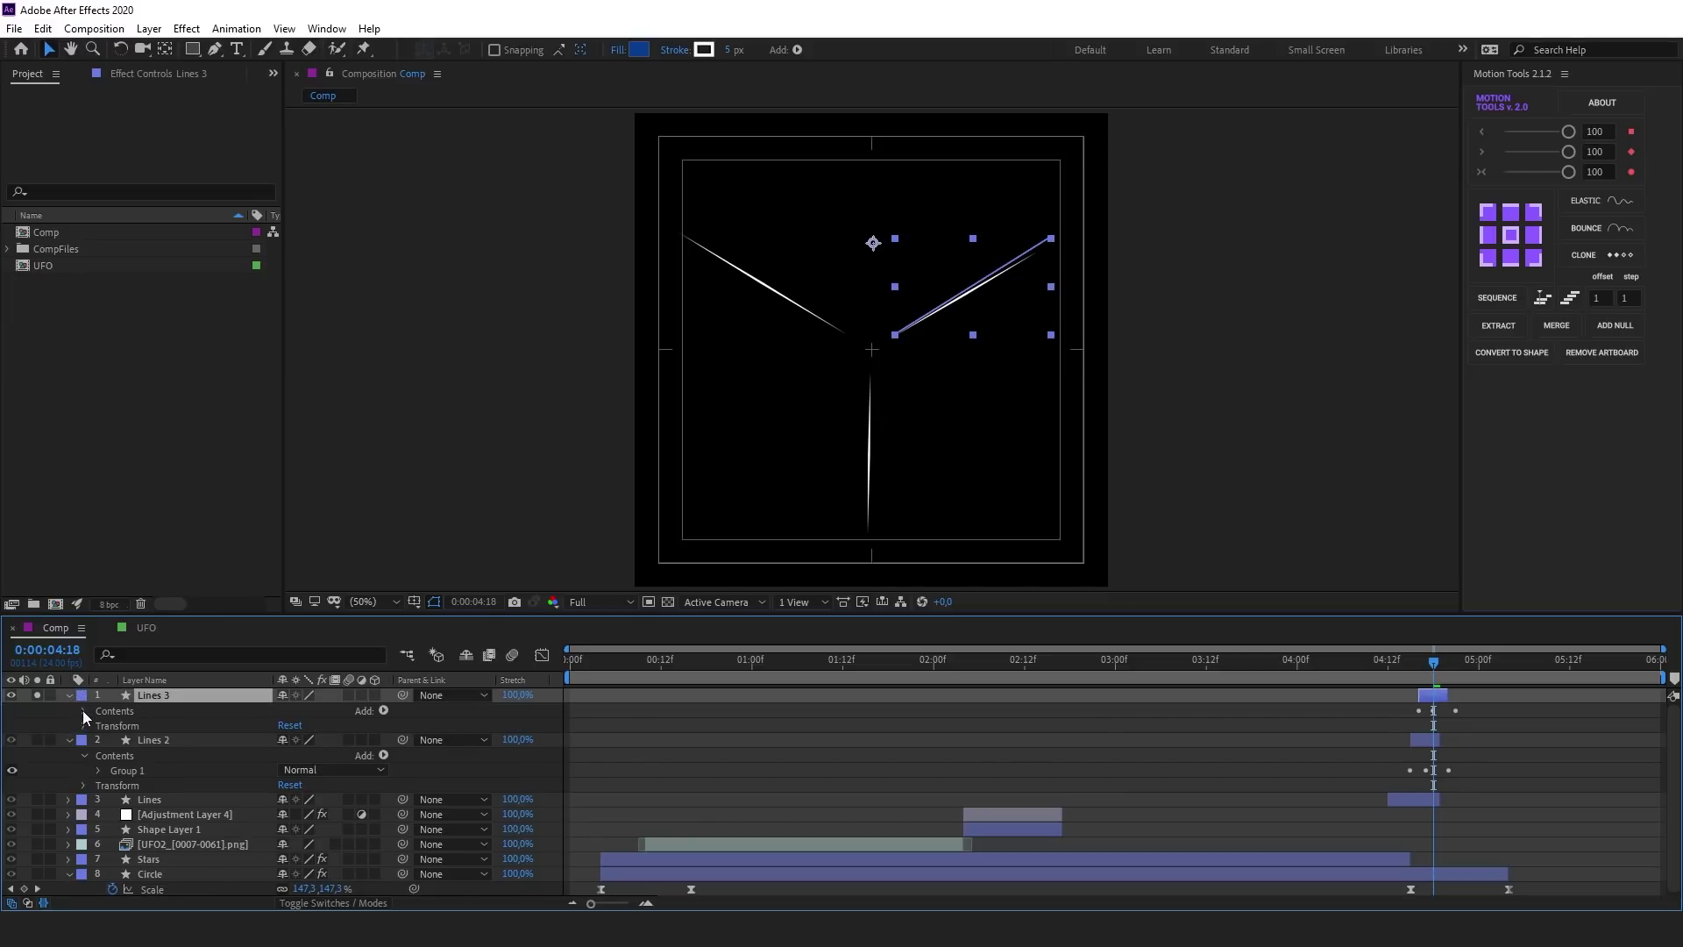
click(84, 709)
click(98, 725)
scroll(131, 736, down, 1)
click(134, 724)
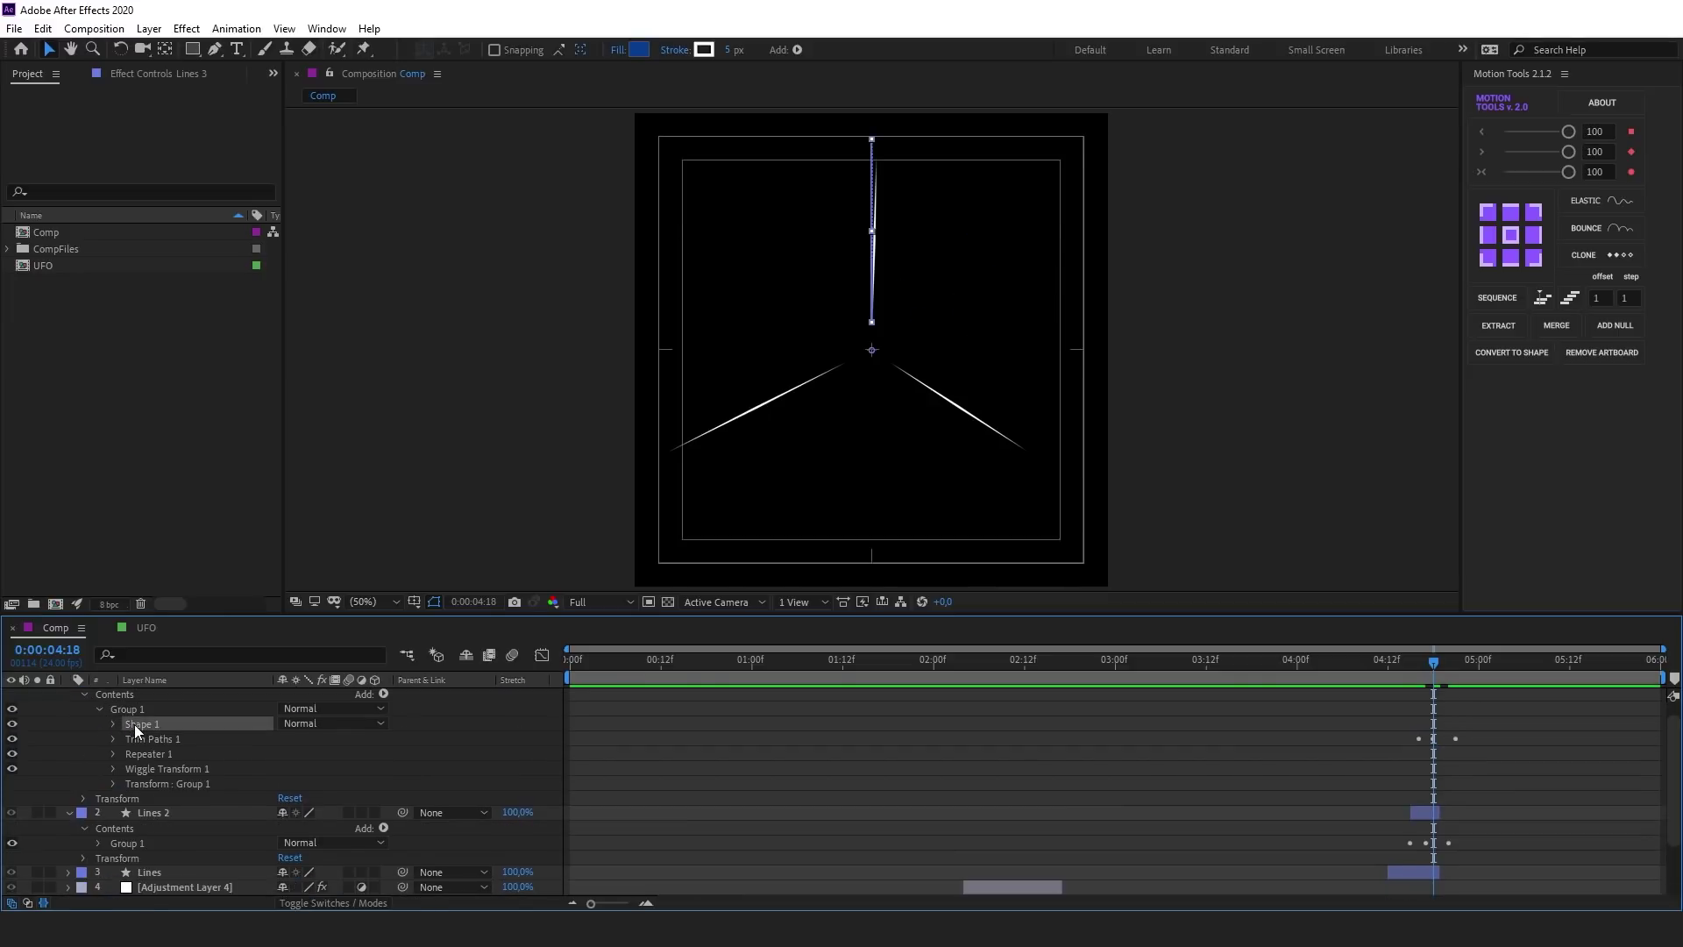
click(133, 736)
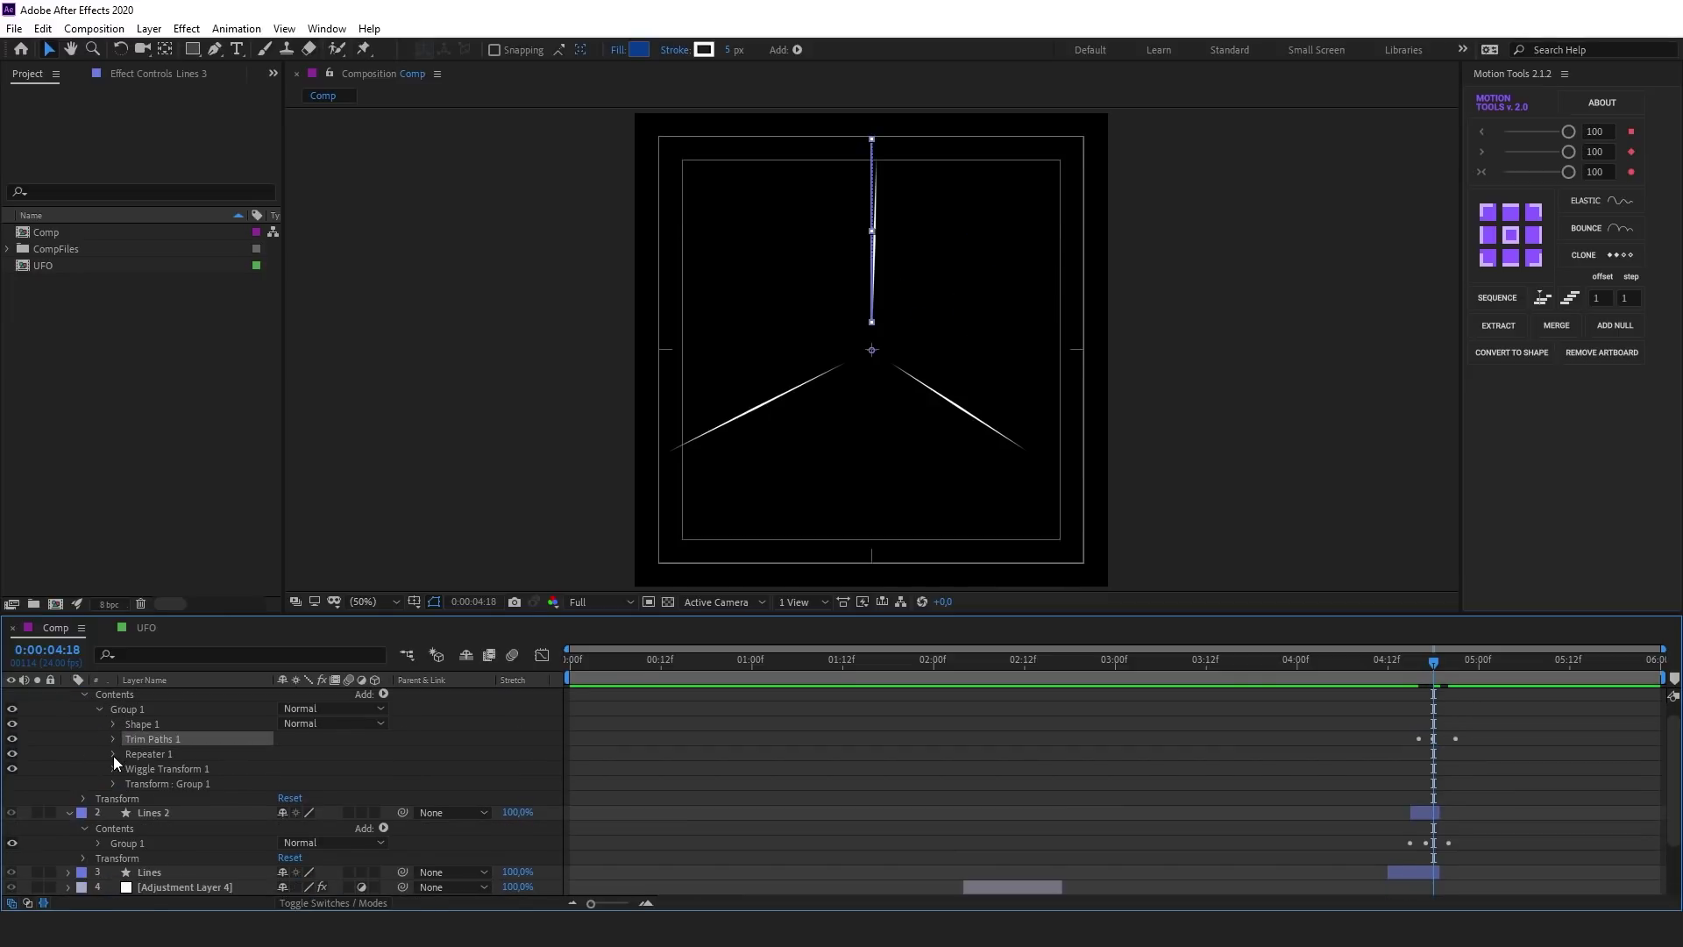
click(113, 754)
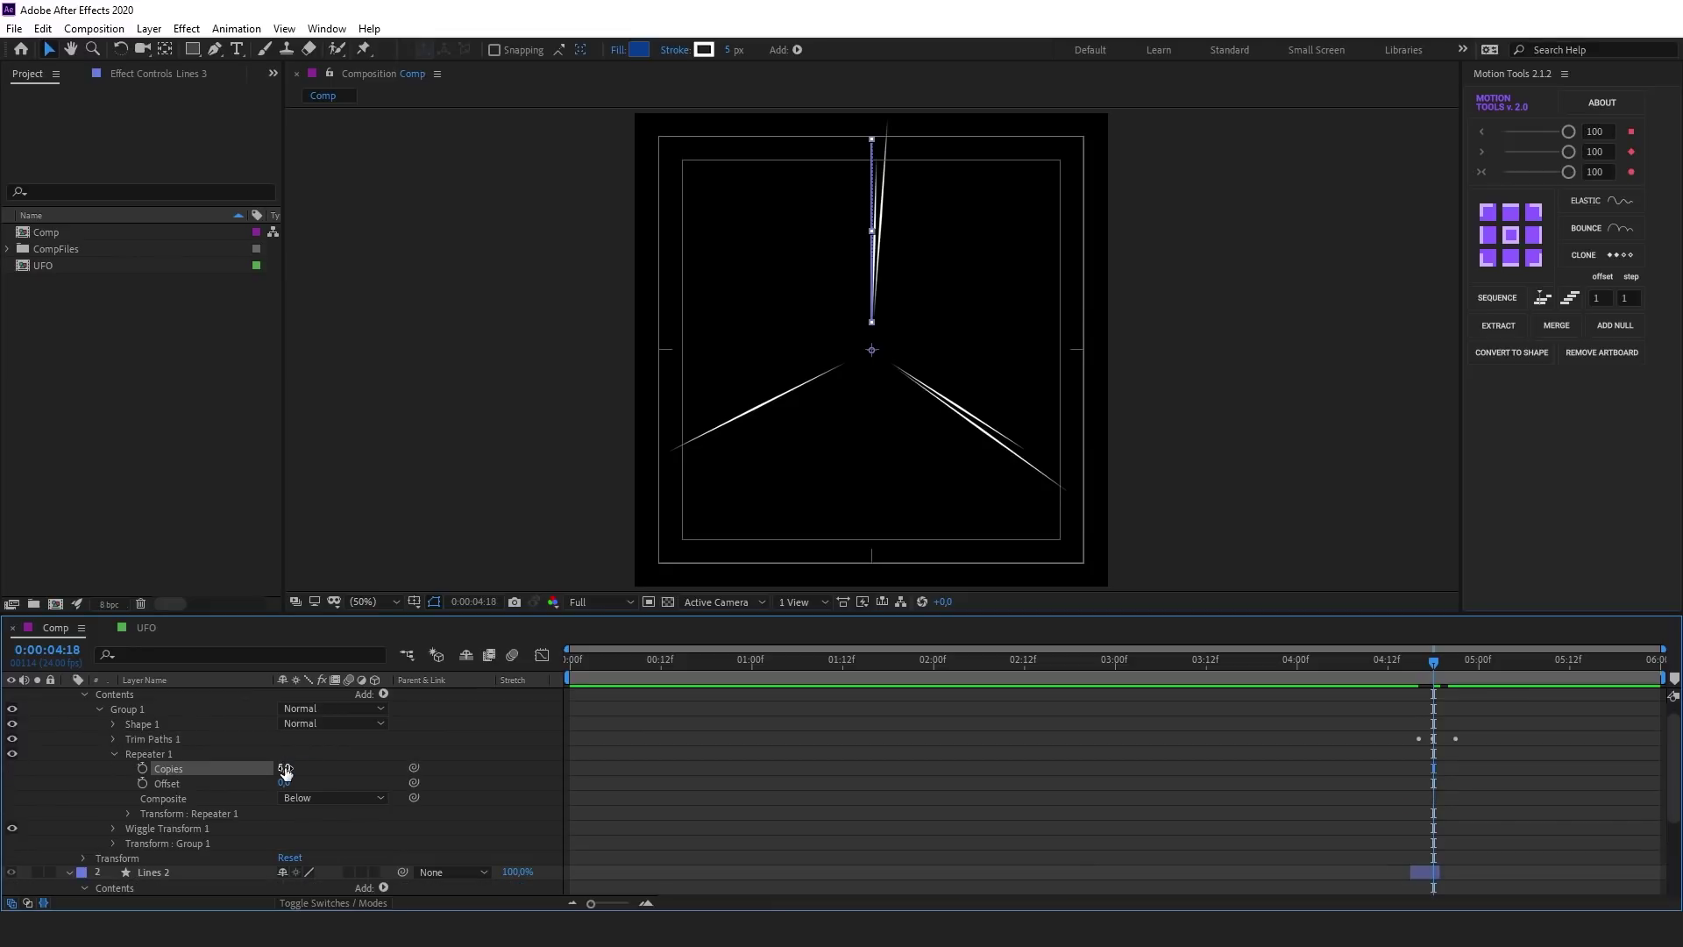
Turn off Lines 3's wiggle and set its repeater rotation to 72°
click(12, 828)
click(128, 814)
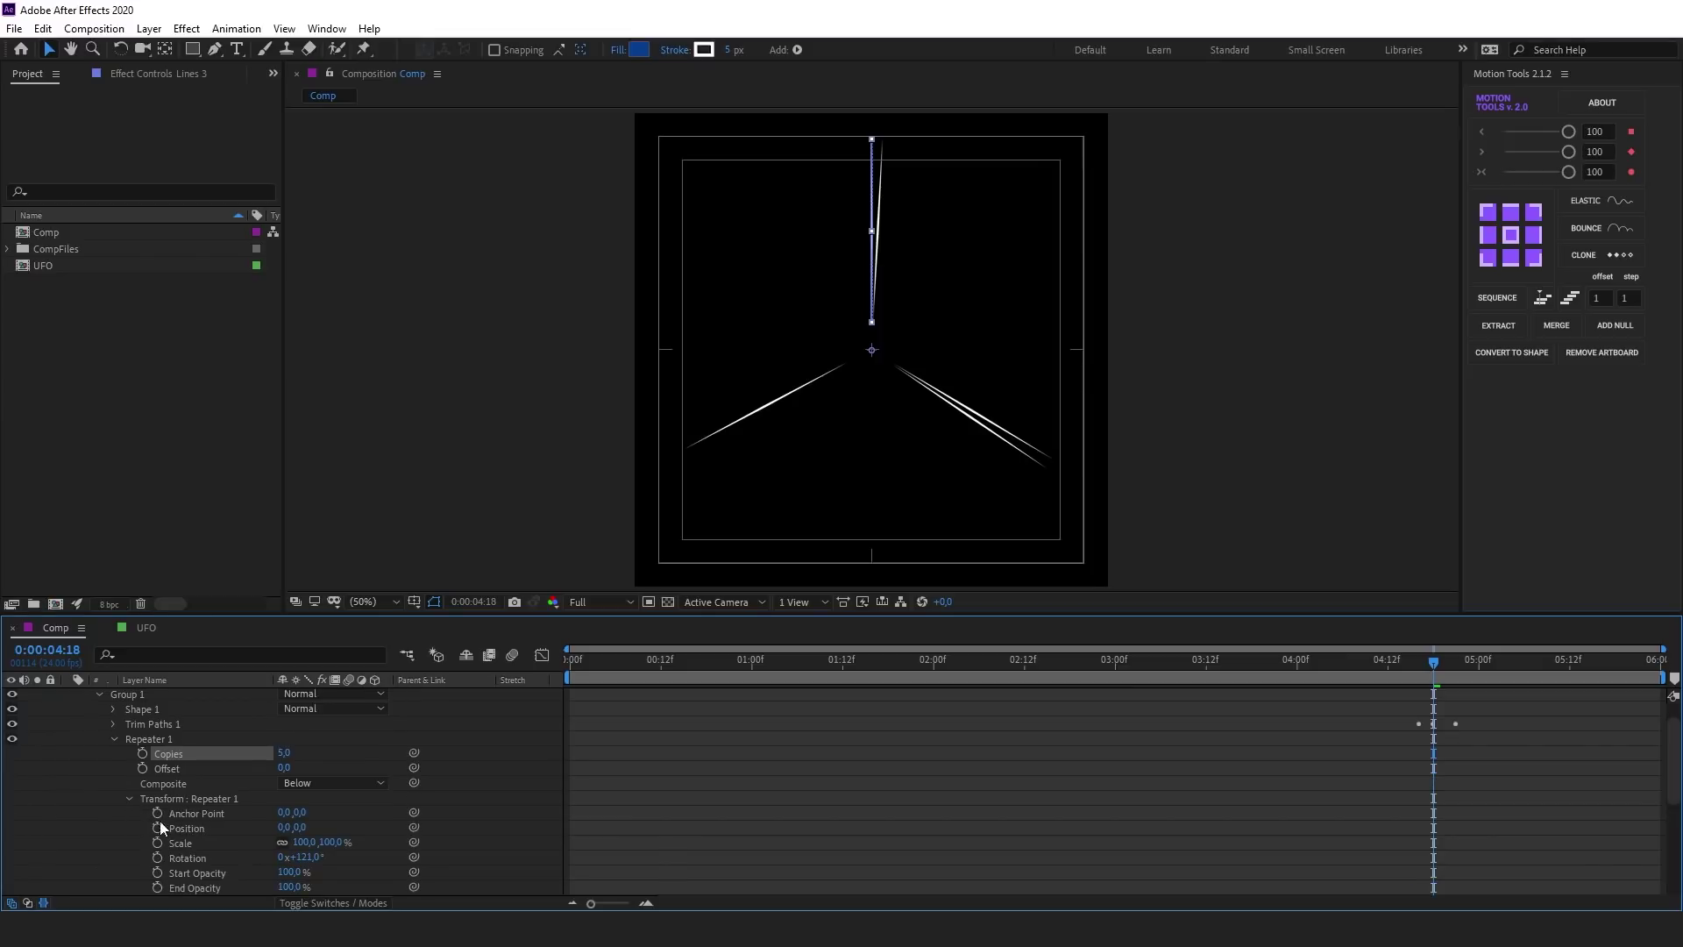
mouse_move(304, 857)
mouse_down()
mouse_move(268, 862)
mouse_move(285, 859)
mouse_up()
click(292, 857)
text(72)
key(Return)
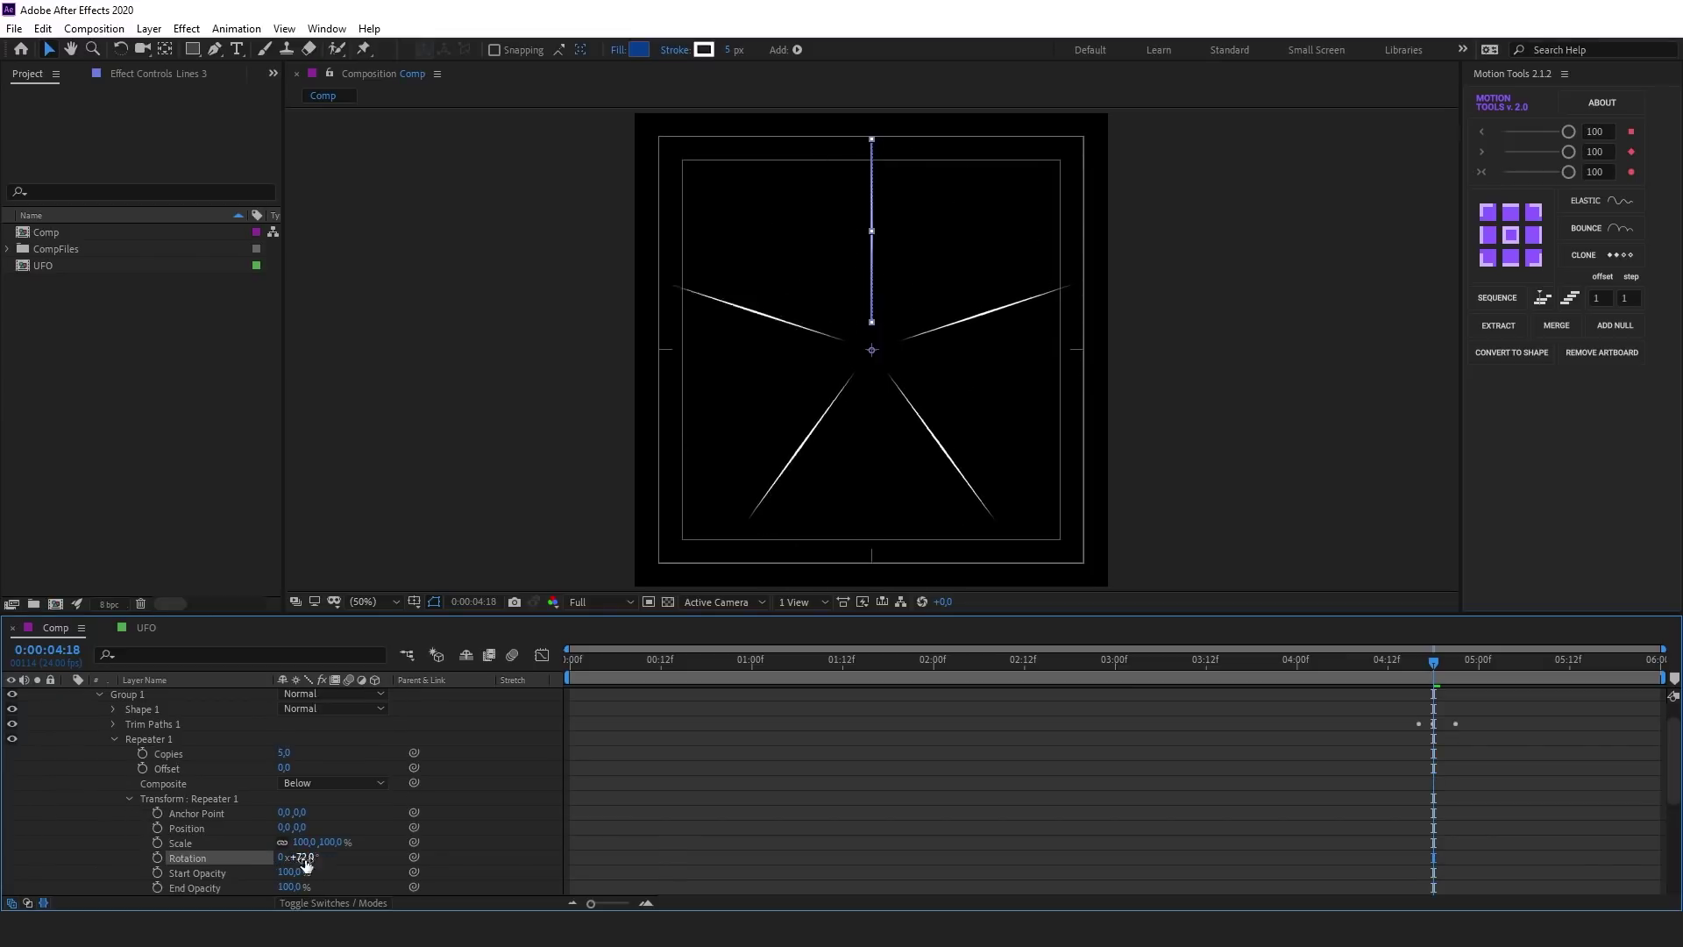
click(114, 738)
Shorten Lines 3's spokes by moving their outer and inner path points
click(136, 709)
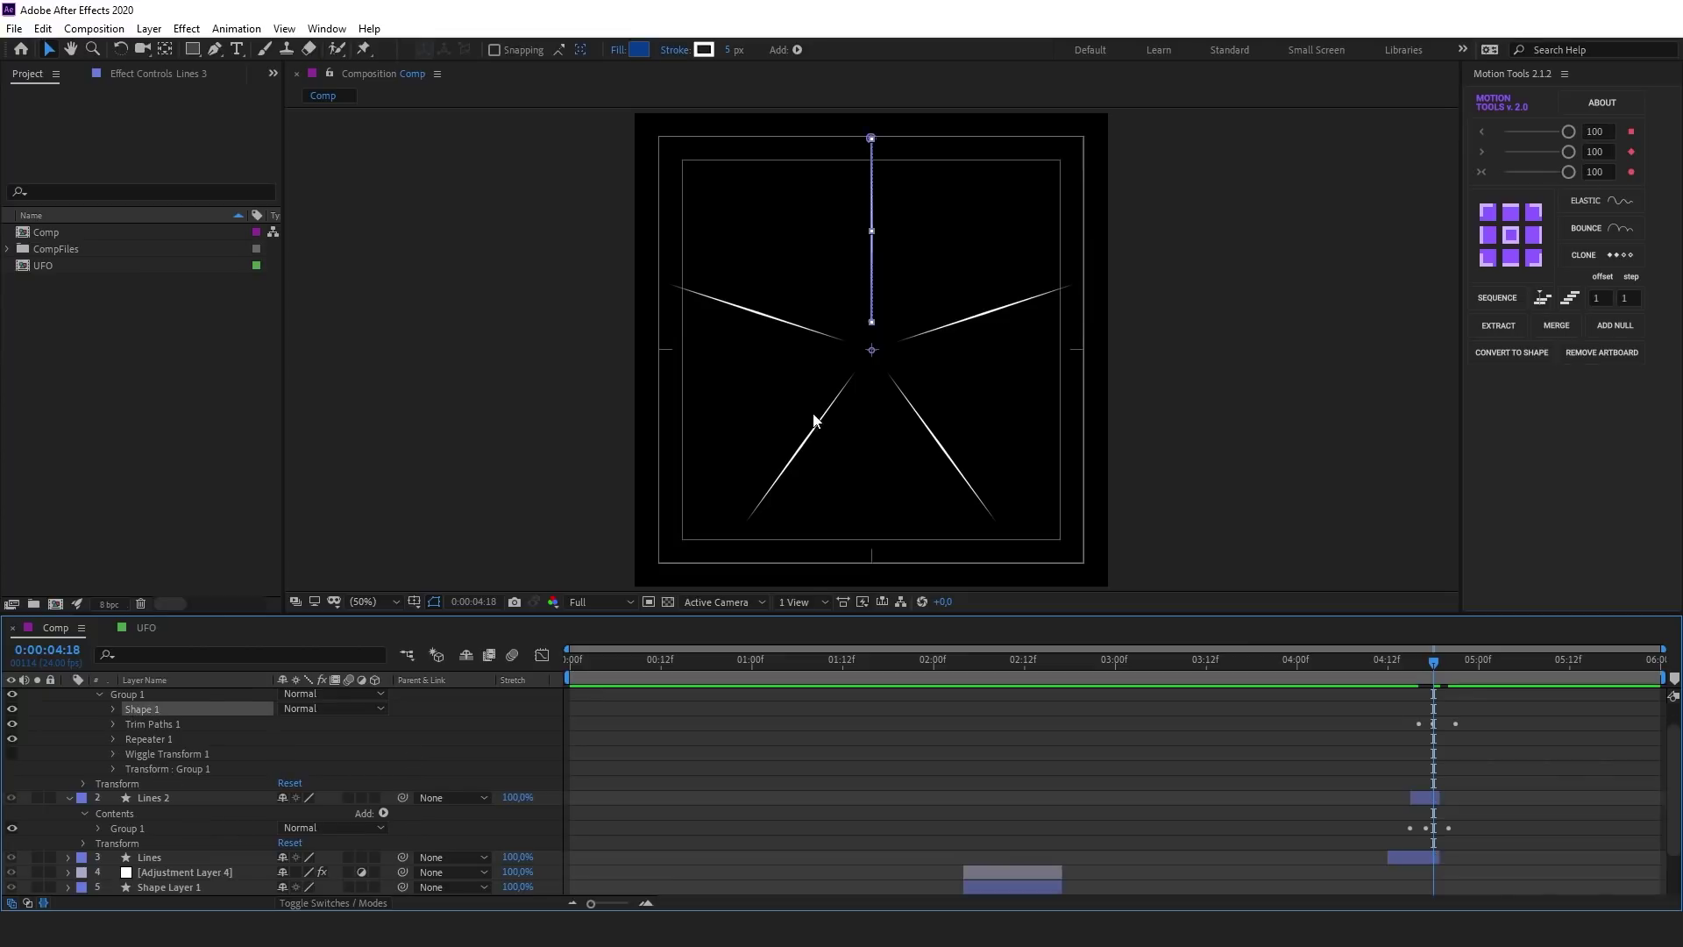
click(876, 345)
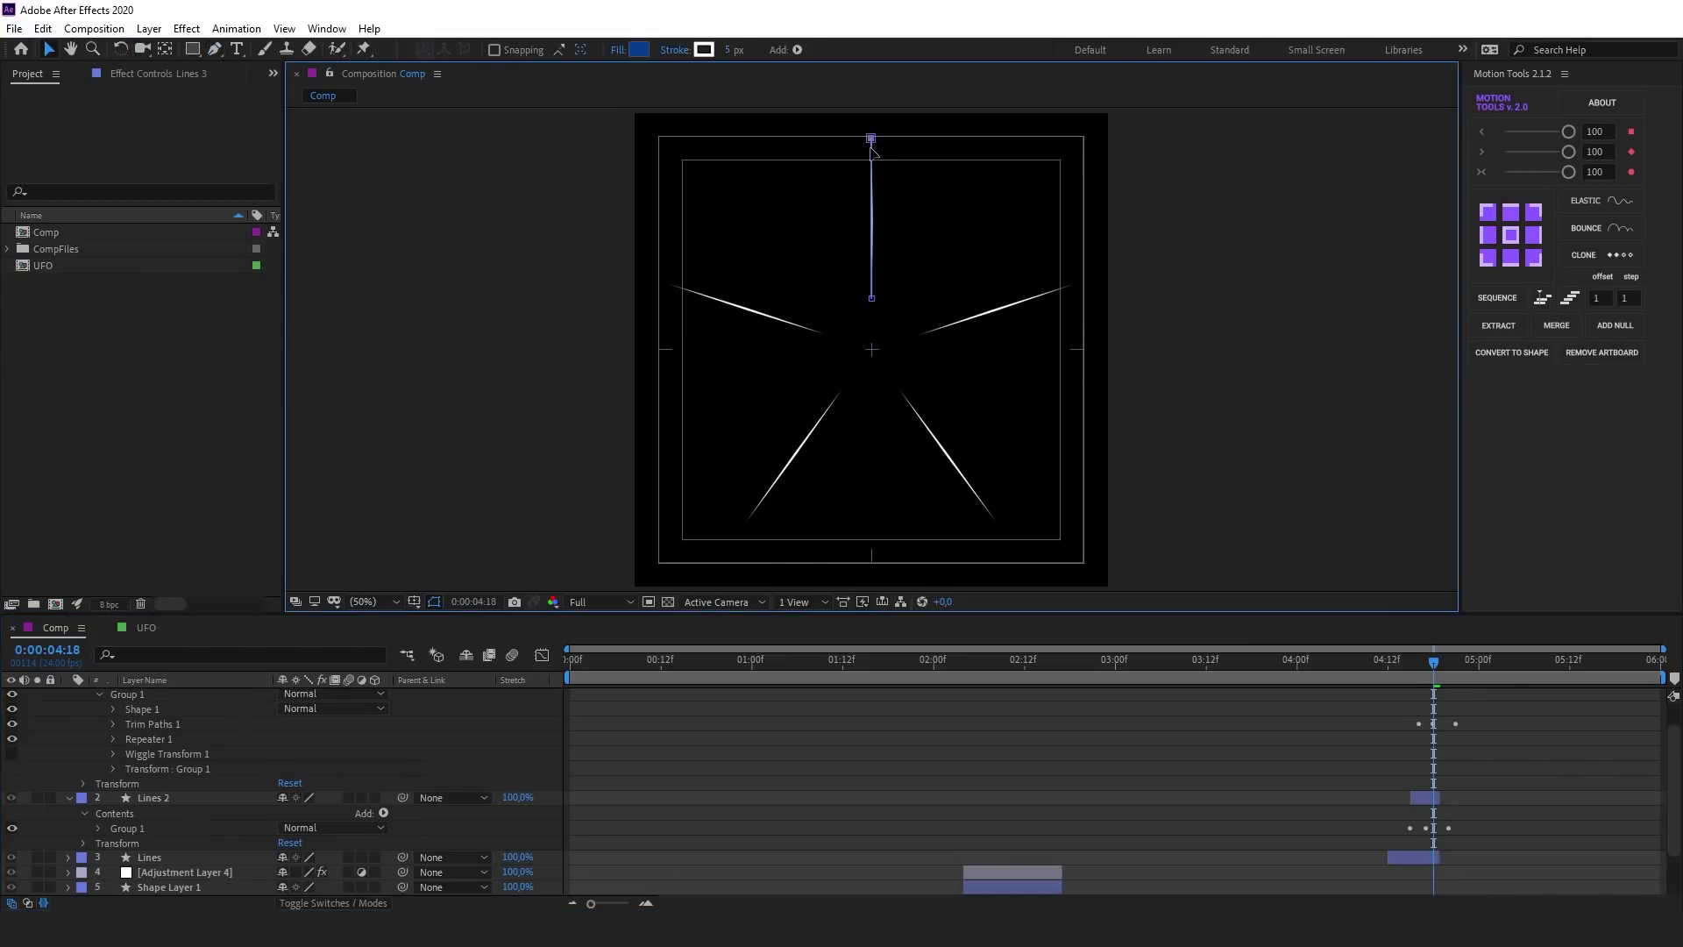
drag(871, 138, 865, 219)
drag(871, 298, 870, 326)
mouse_move(1400, 664)
mouse_down()
mouse_move(1373, 664)
mouse_move(1446, 671)
mouse_move(1432, 671)
mouse_up()
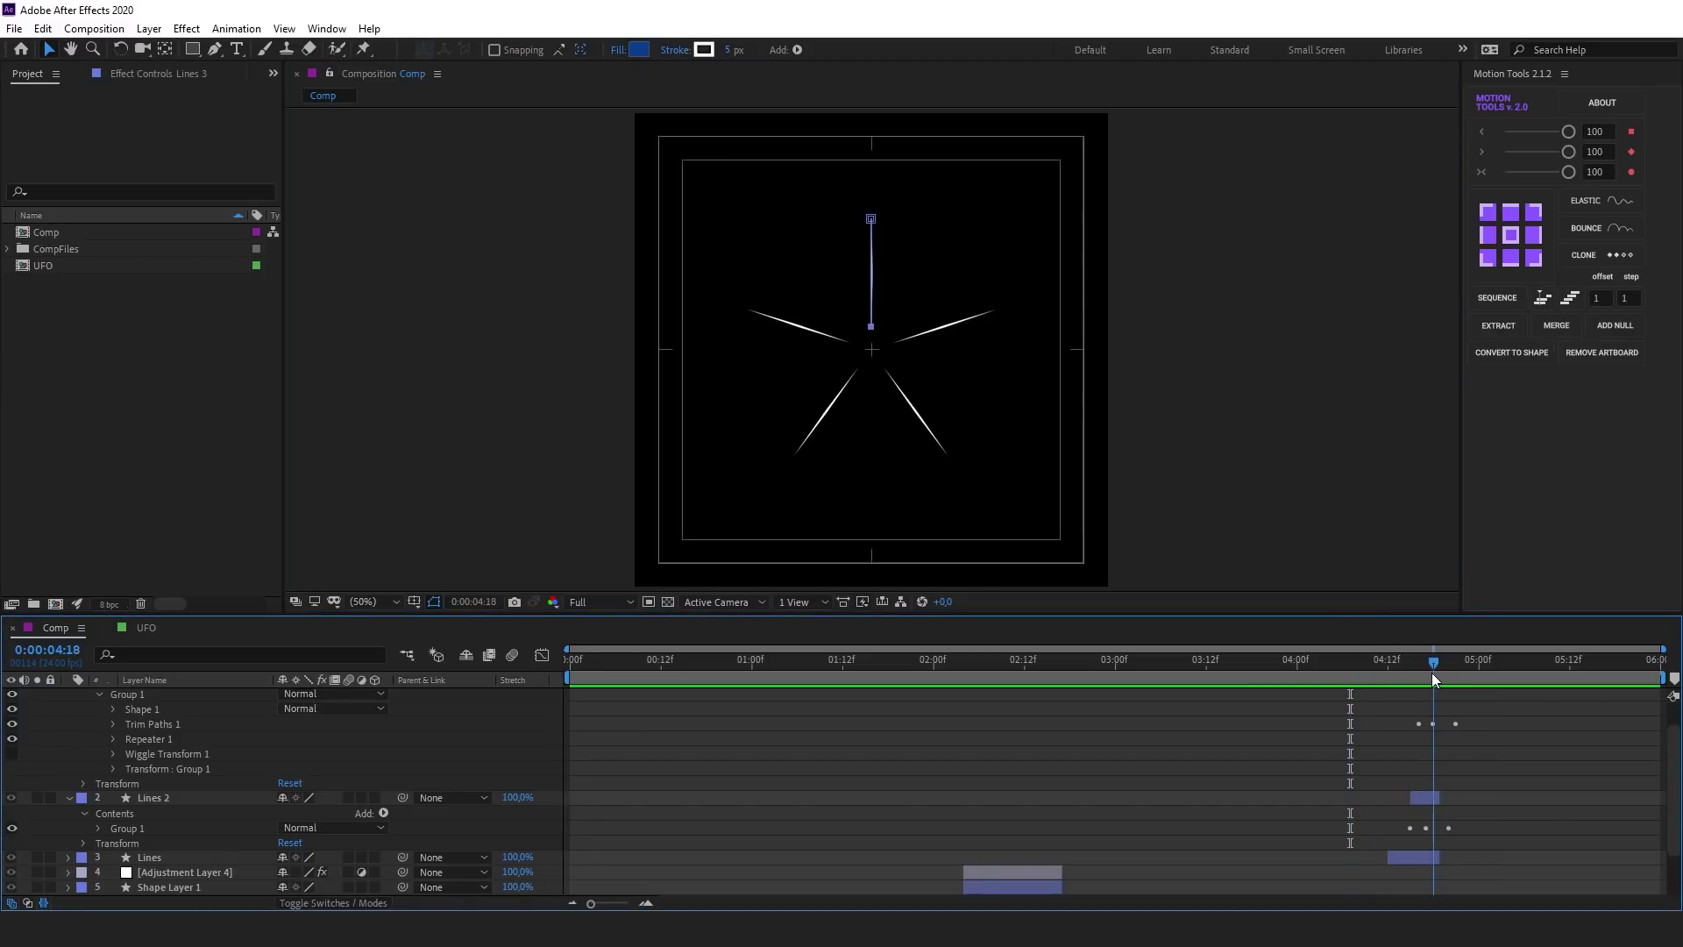
click(872, 218)
drag(871, 219, 872, 209)
Set the Lines 3 repeater to 7 copies spaced 105° apart and preview the burst
click(114, 739)
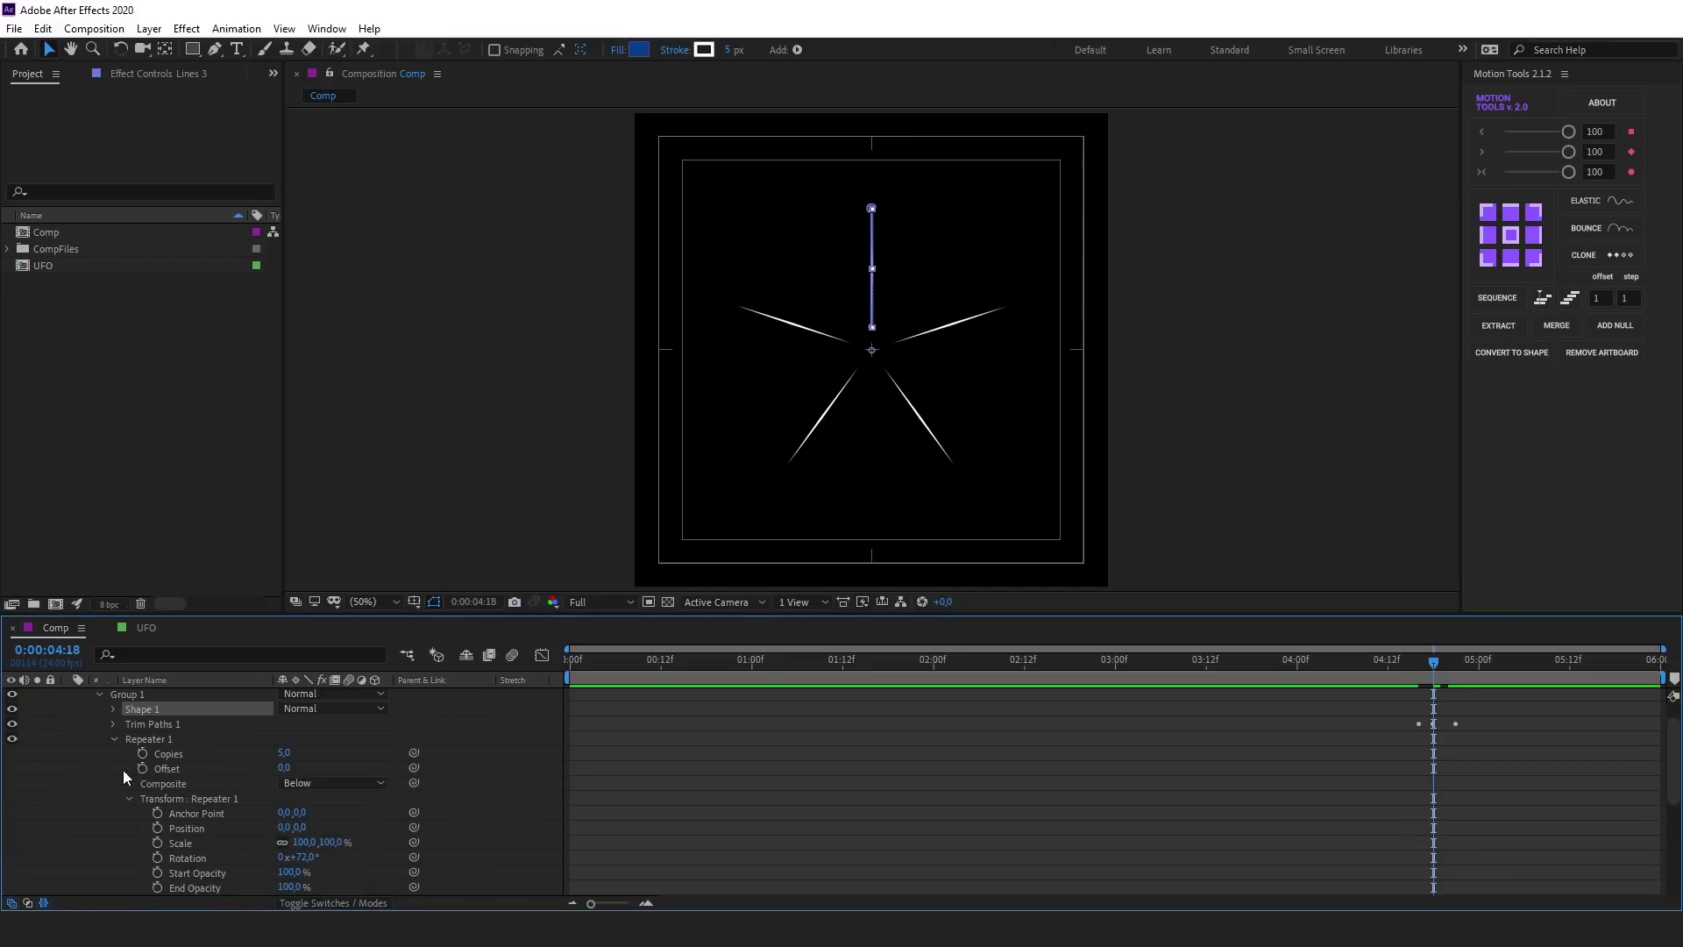
click(284, 751)
text(8)
key(Return)
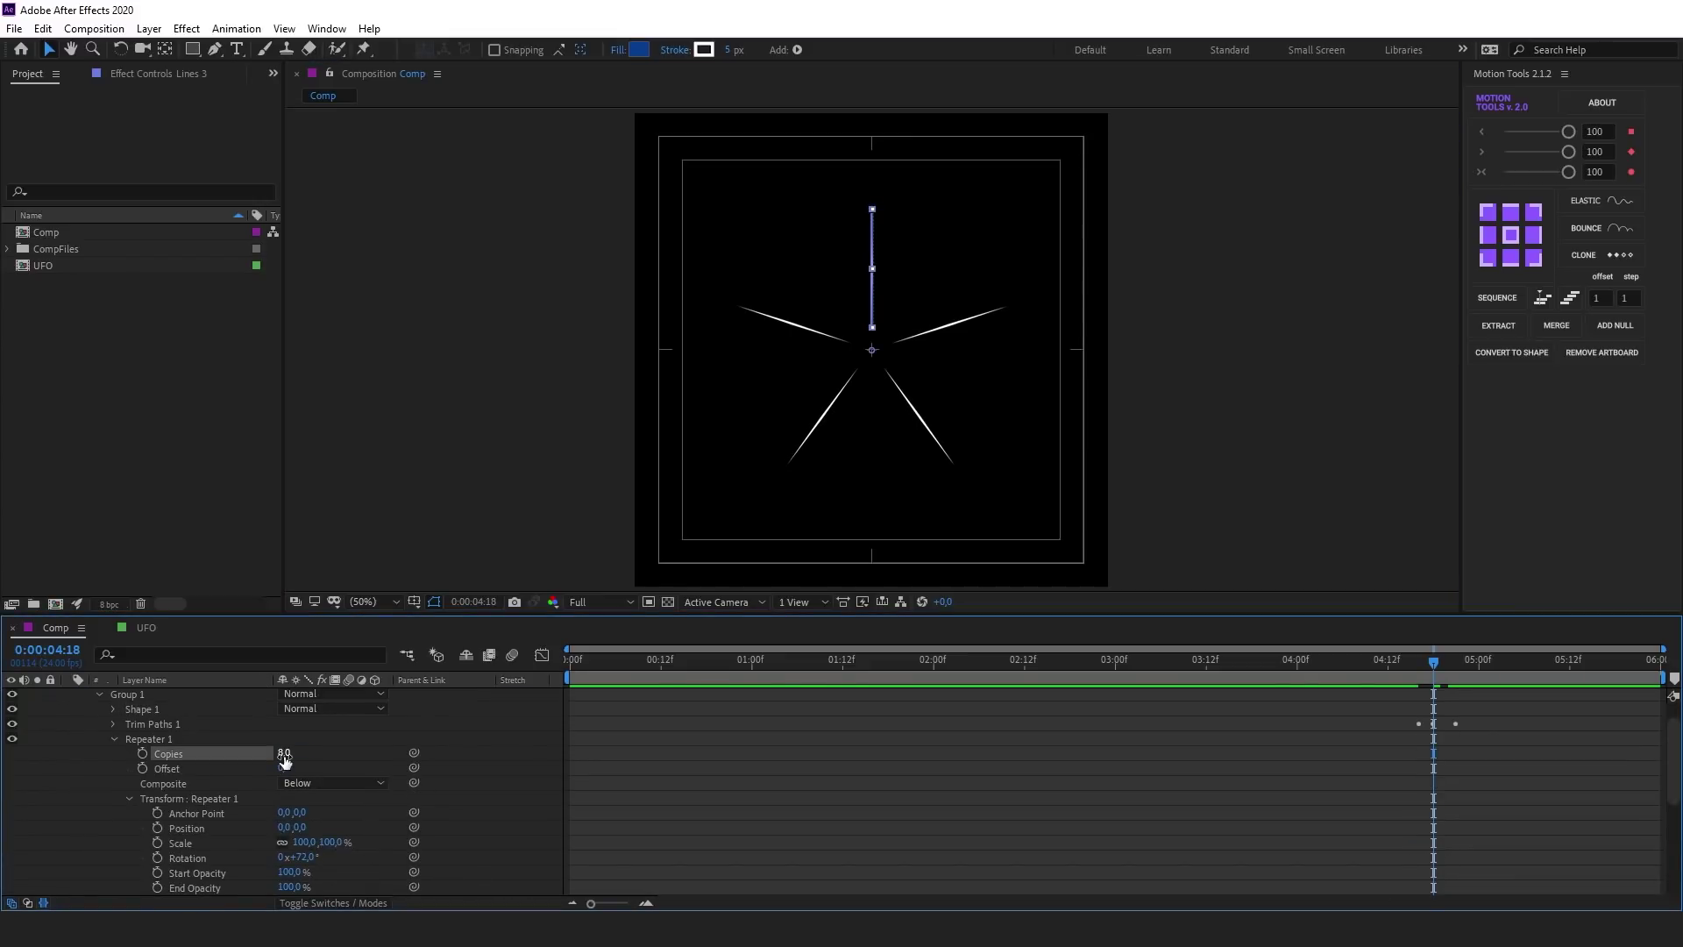
drag(298, 857, 314, 859)
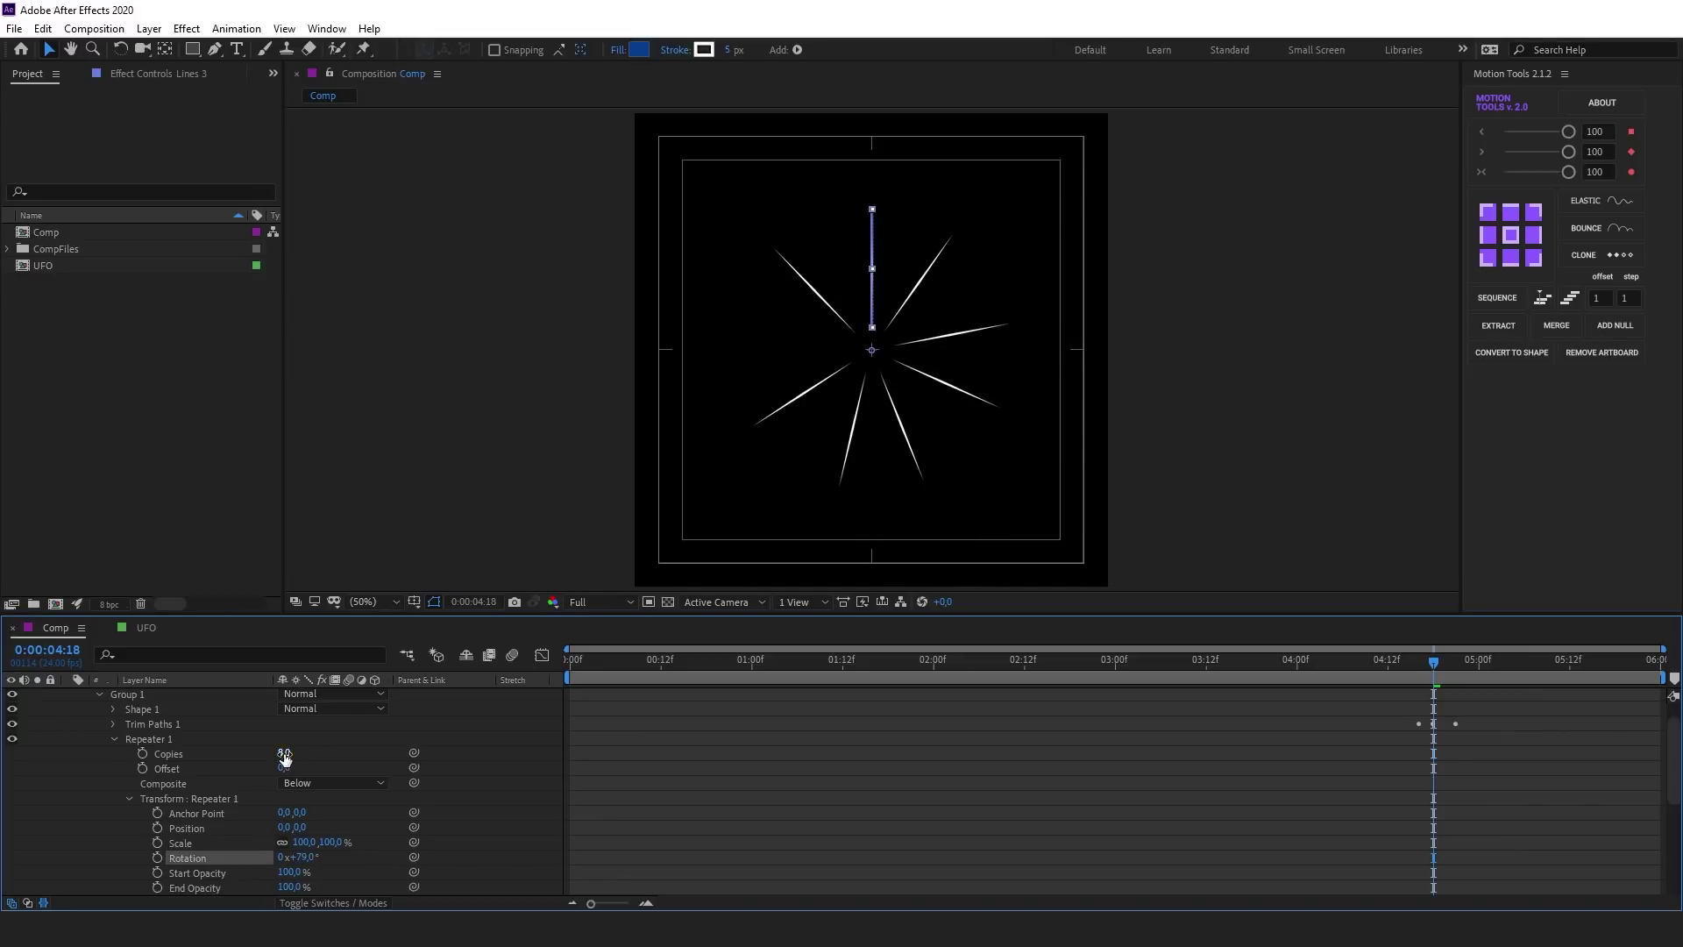
drag(288, 753, 284, 758)
drag(303, 857, 337, 861)
click(456, 802)
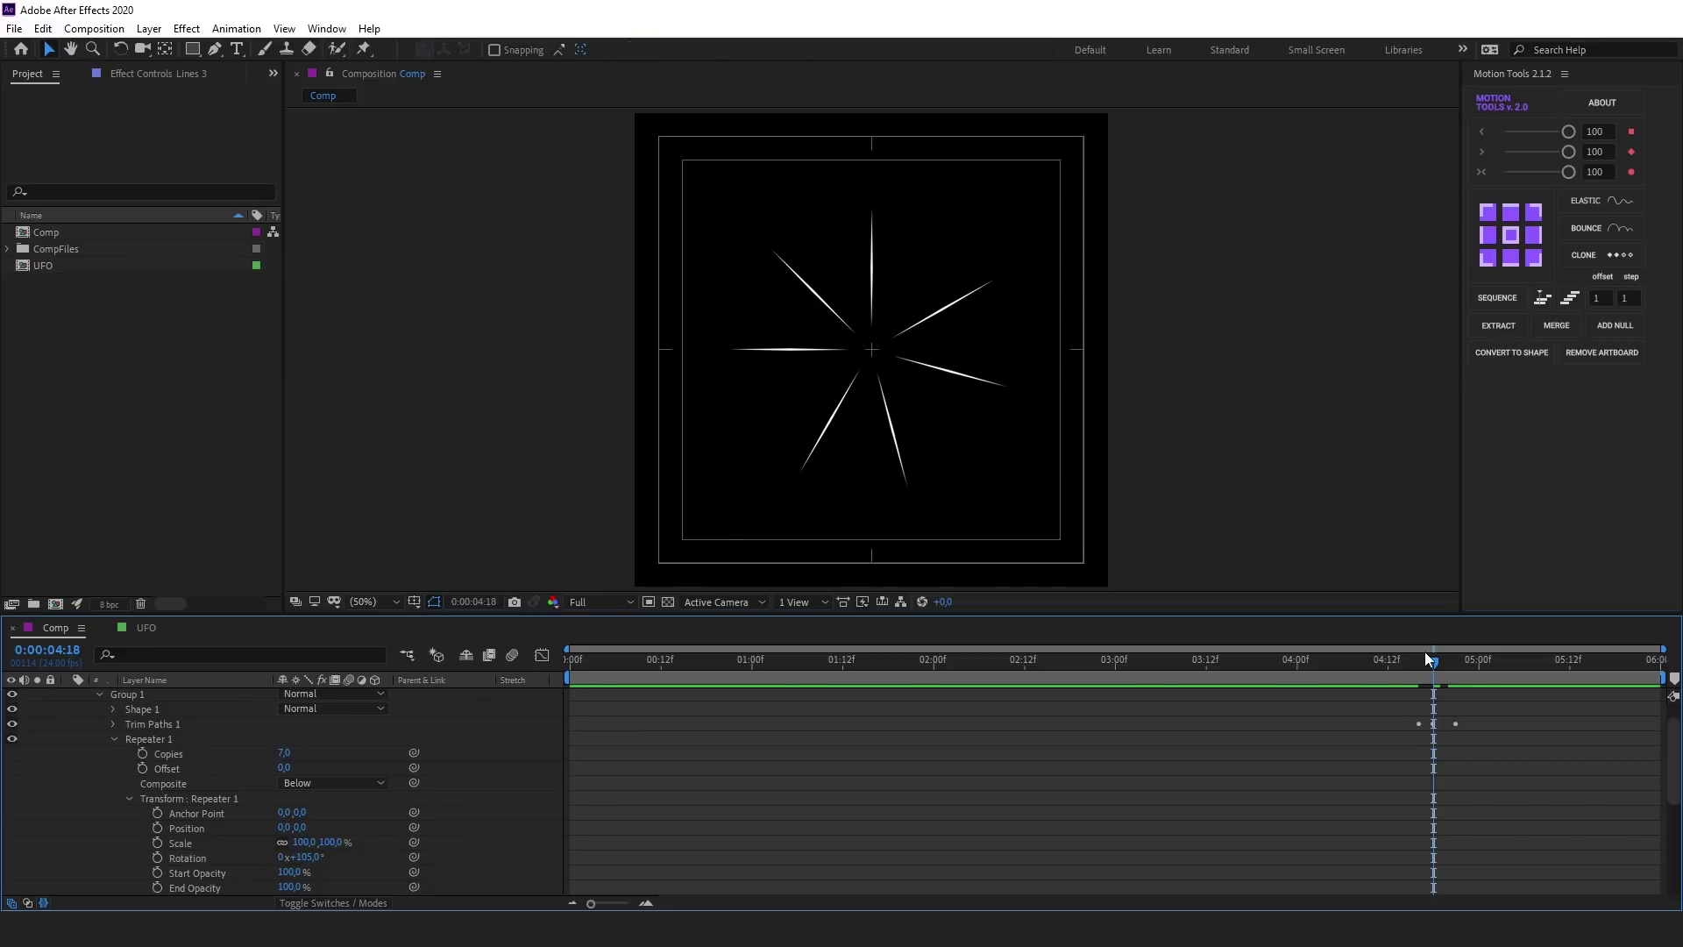
mouse_move(1426, 659)
mouse_down()
mouse_move(1390, 666)
mouse_move(1463, 673)
mouse_move(1426, 674)
mouse_up()
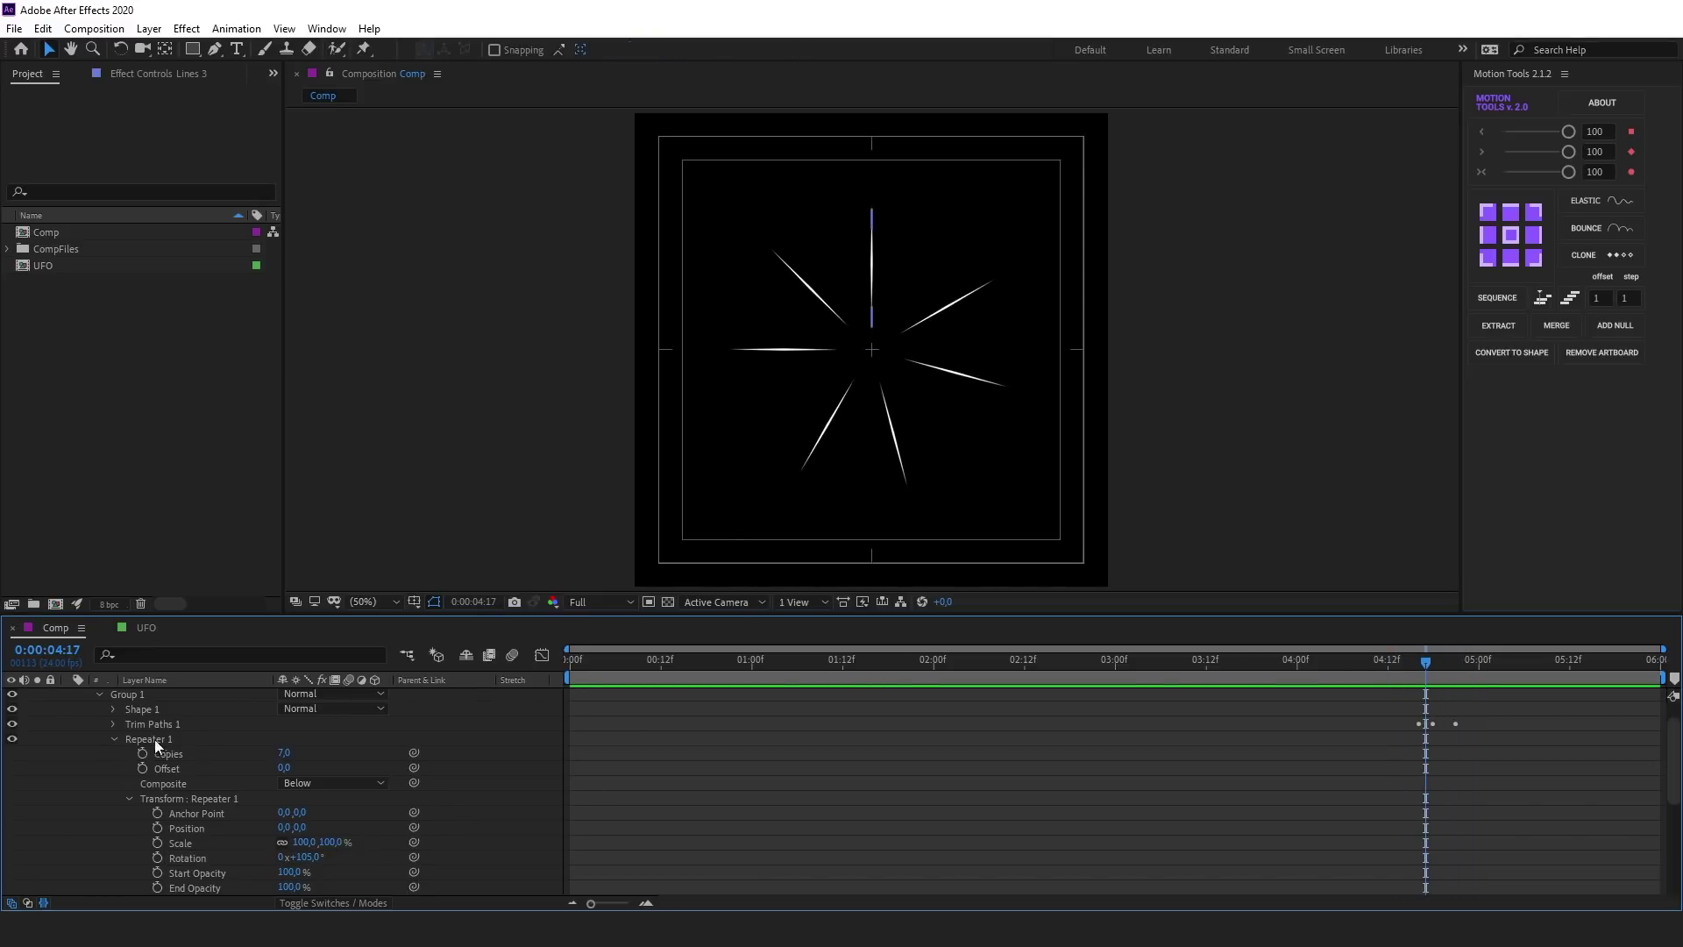
scroll(96, 718, up, 1)
Collapse Lines 3 and Lines 2, solo Lines, and scrub around 4:12 to check burst timing
click(71, 694)
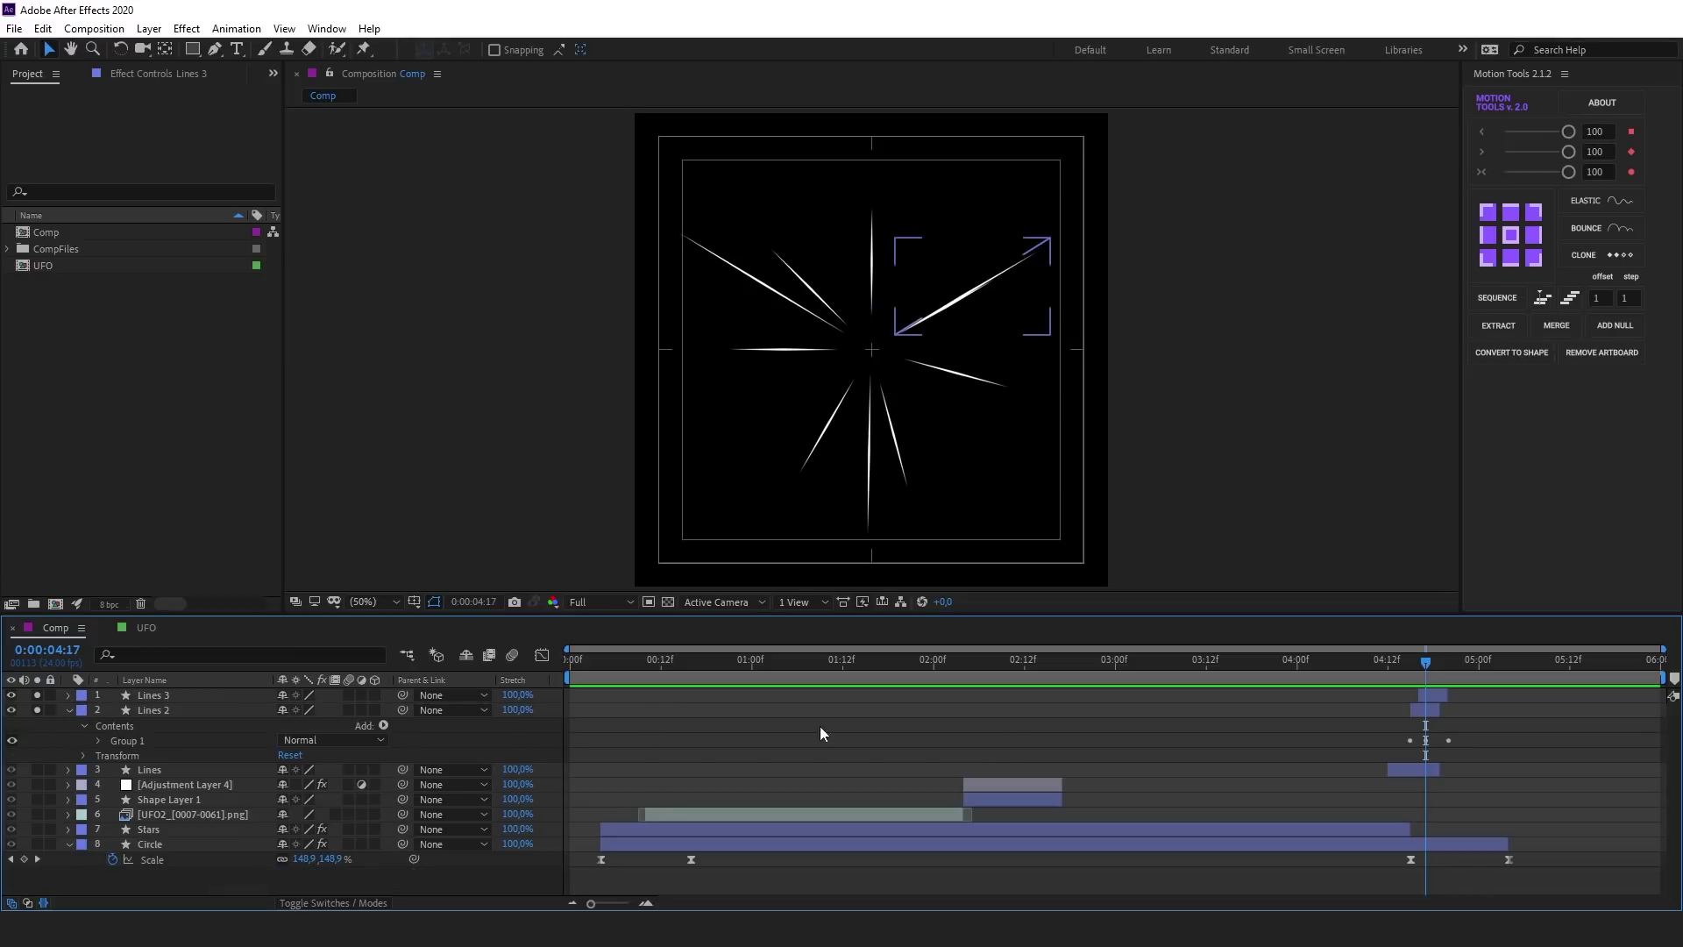
mouse_move(1406, 663)
mouse_down()
mouse_move(1381, 663)
mouse_move(1433, 675)
mouse_up()
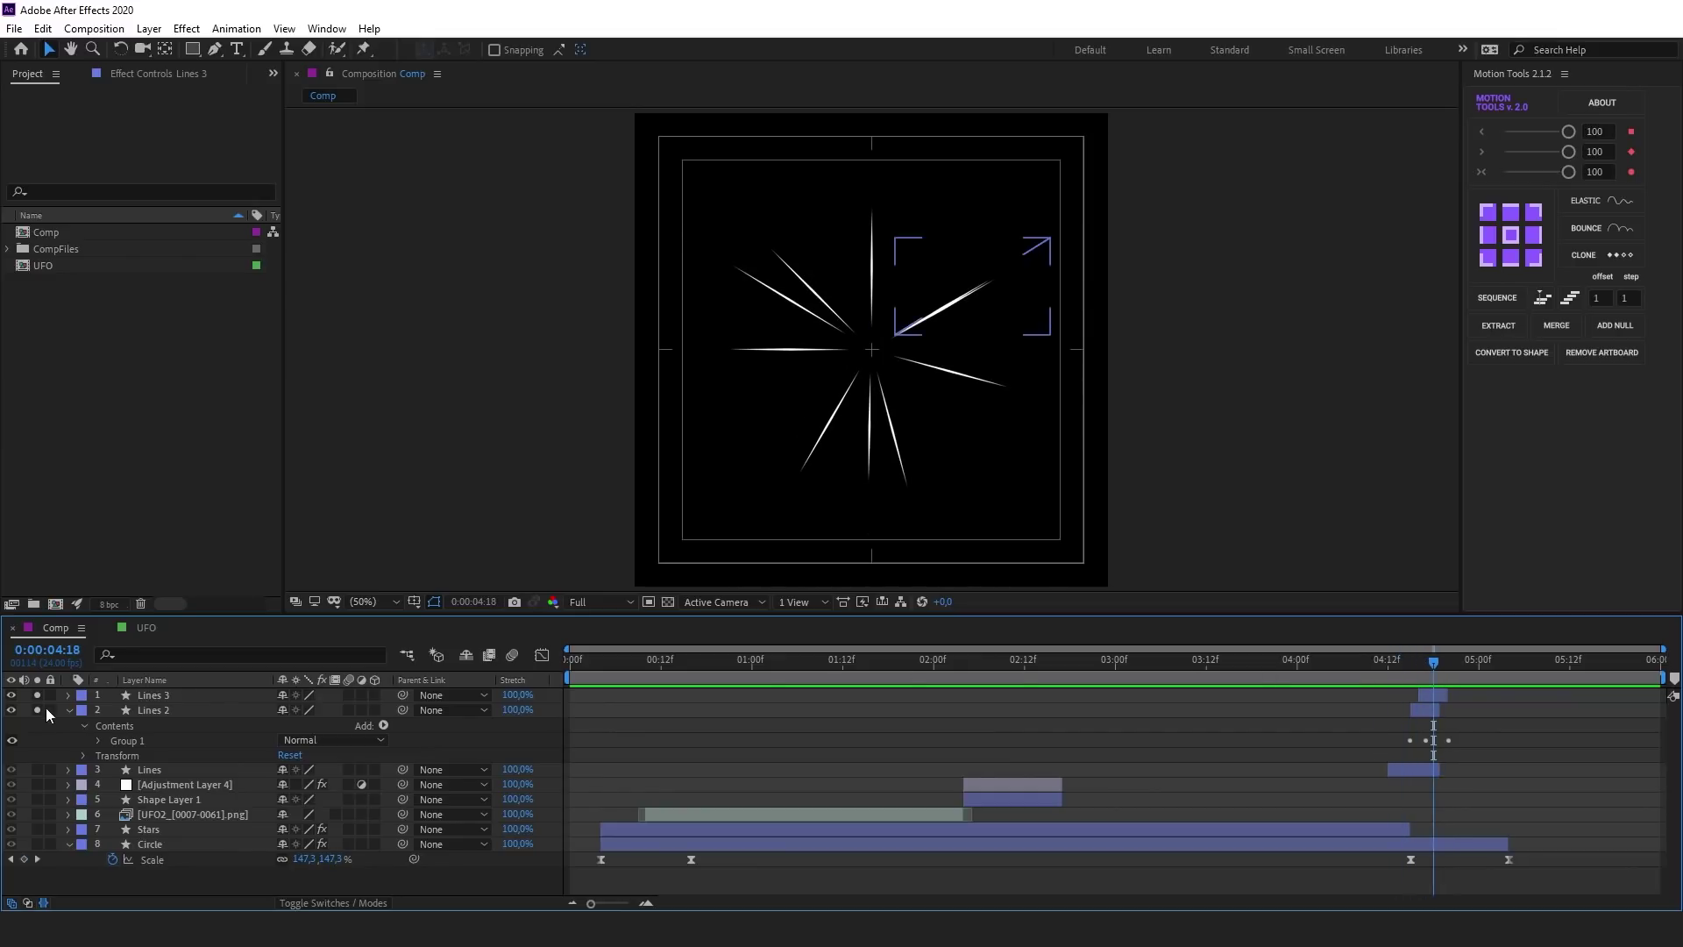
click(162, 695)
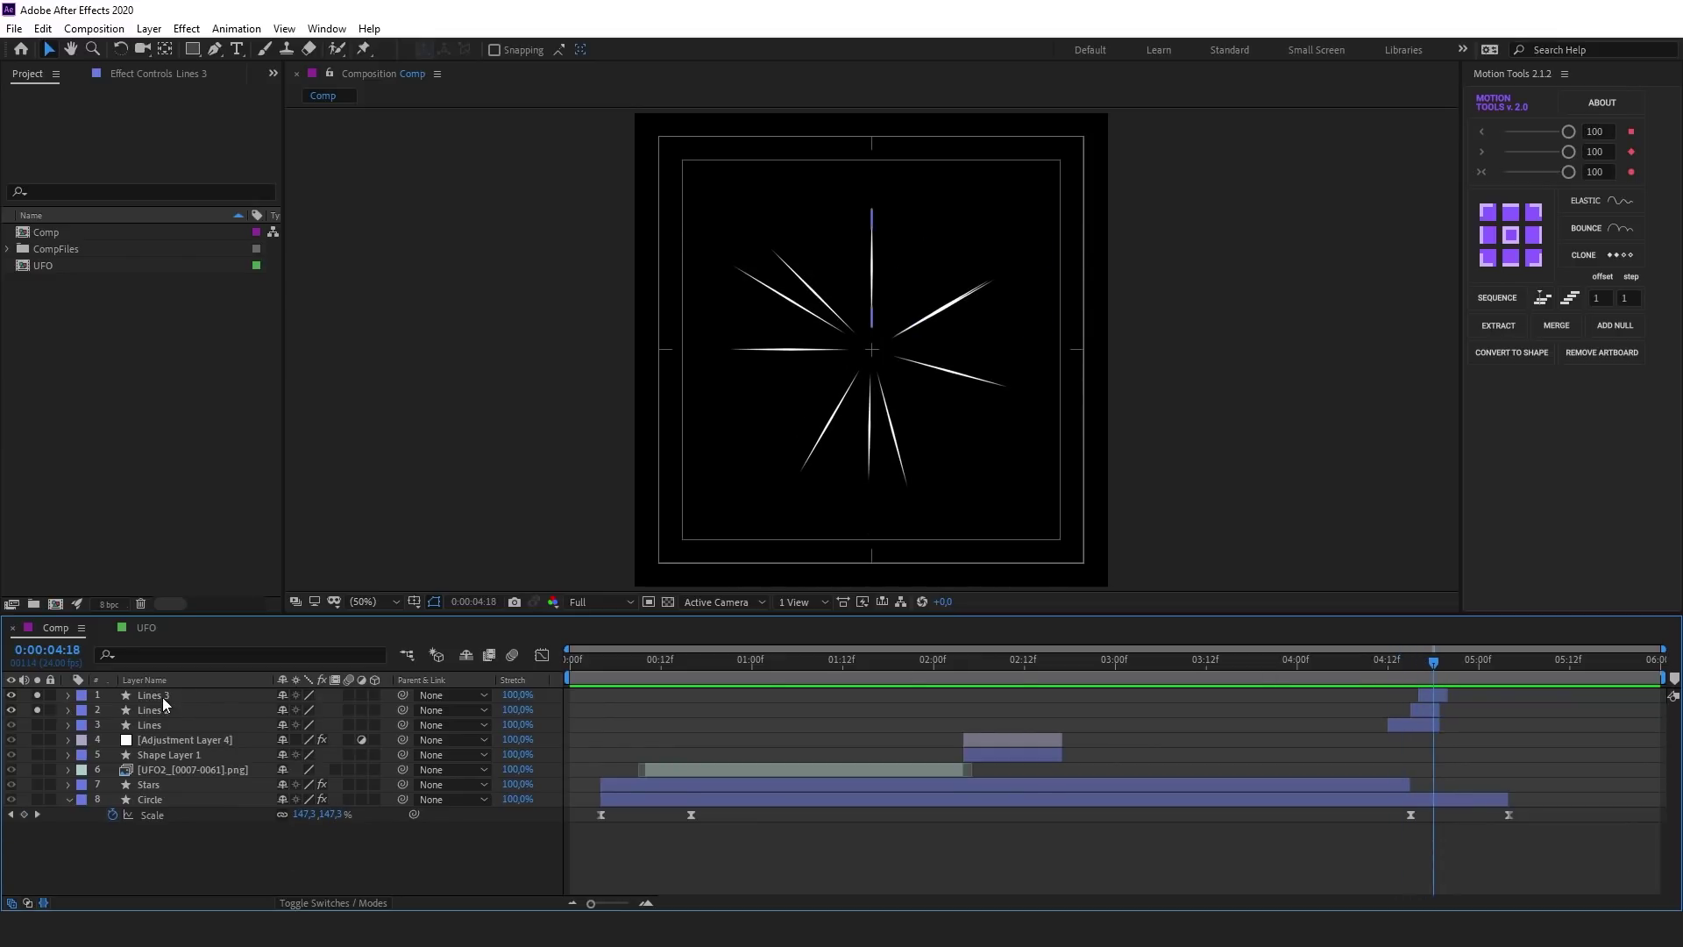
click(37, 724)
mouse_move(1434, 665)
mouse_down()
mouse_move(1355, 667)
mouse_move(1448, 671)
mouse_move(1425, 679)
mouse_up()
Duplicate Lines 2 as Lines 4, move it to the top, and start it at the current time
click(1425, 708)
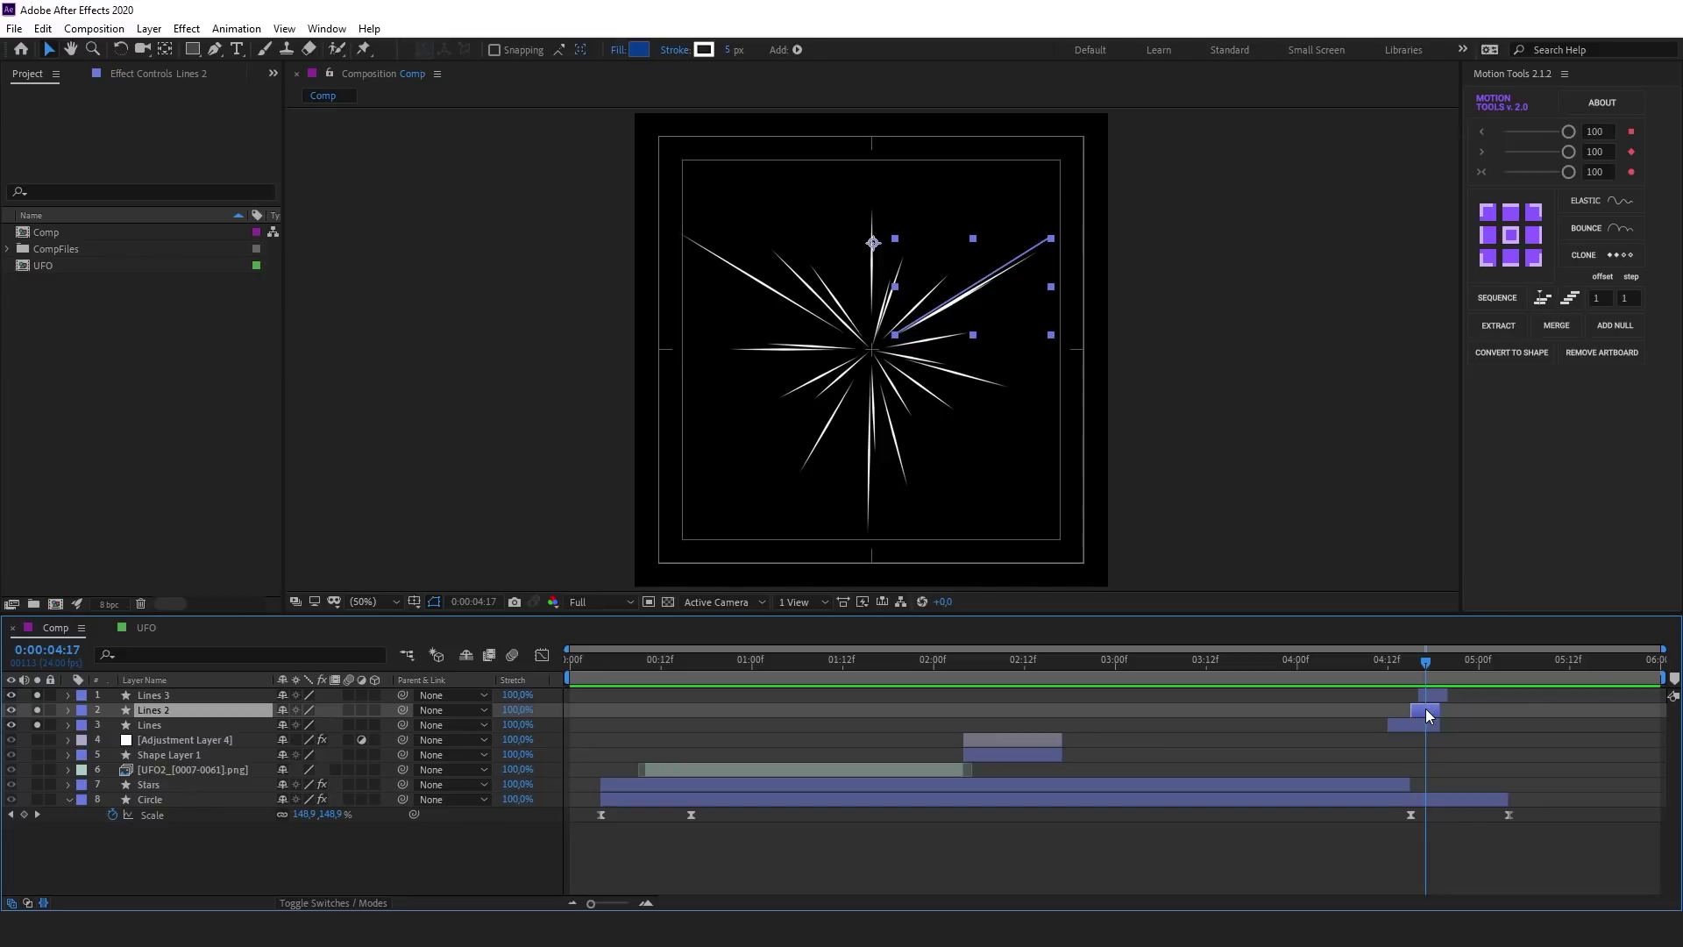
key(ctrl+d)
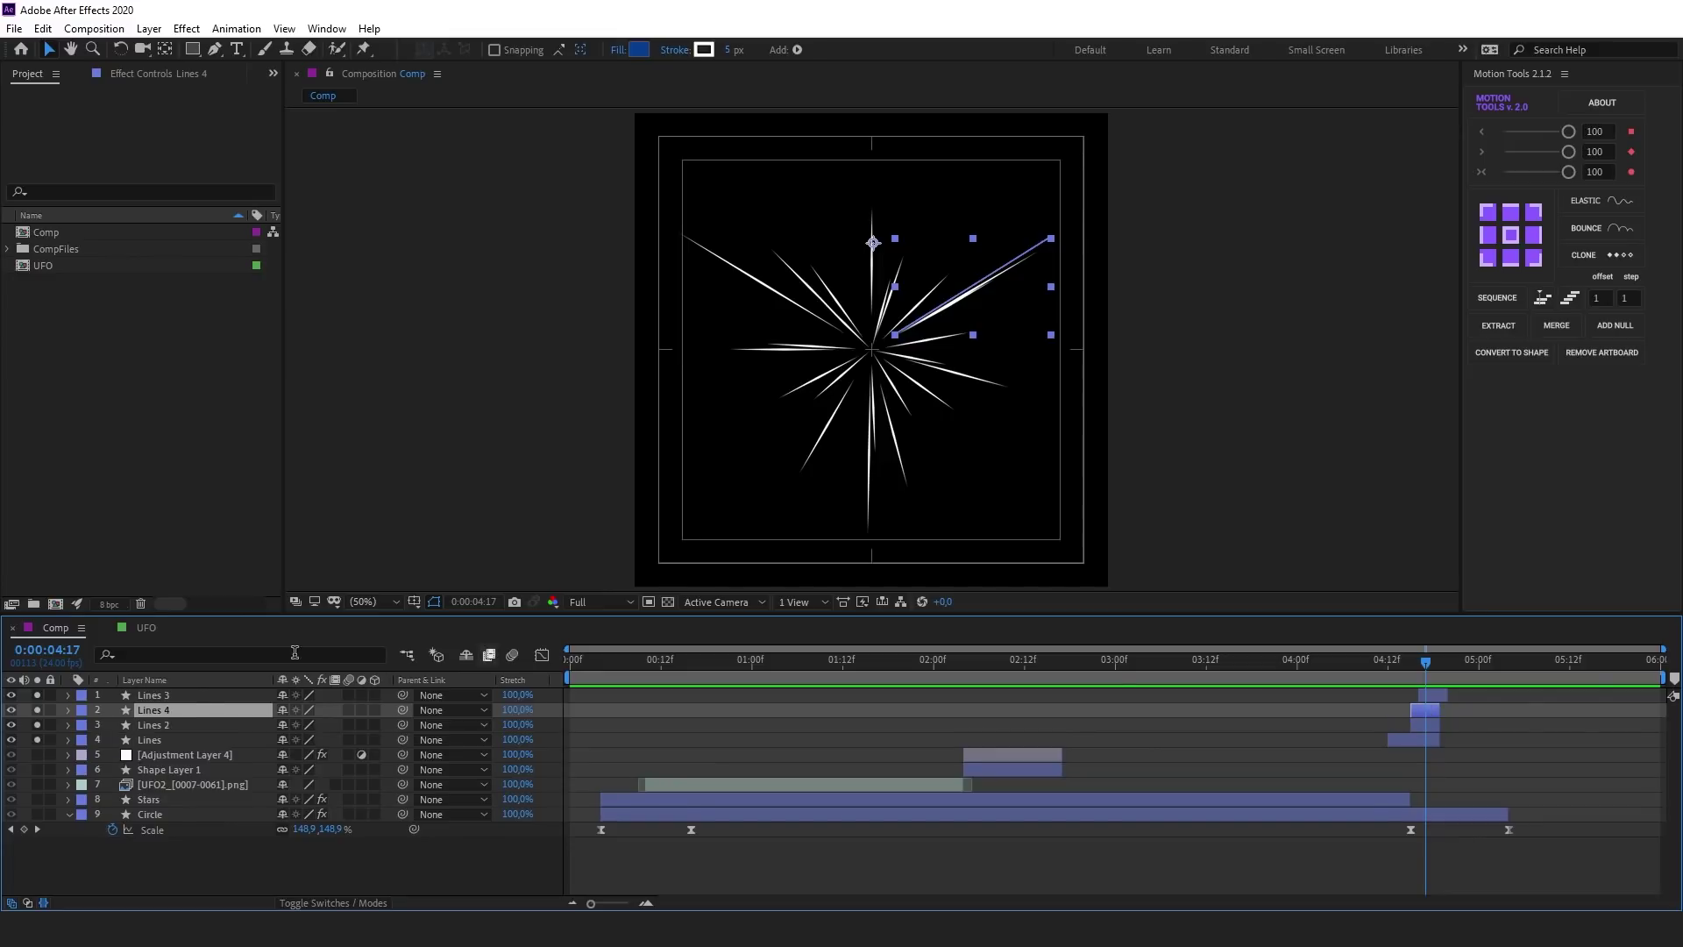
drag(201, 710, 187, 693)
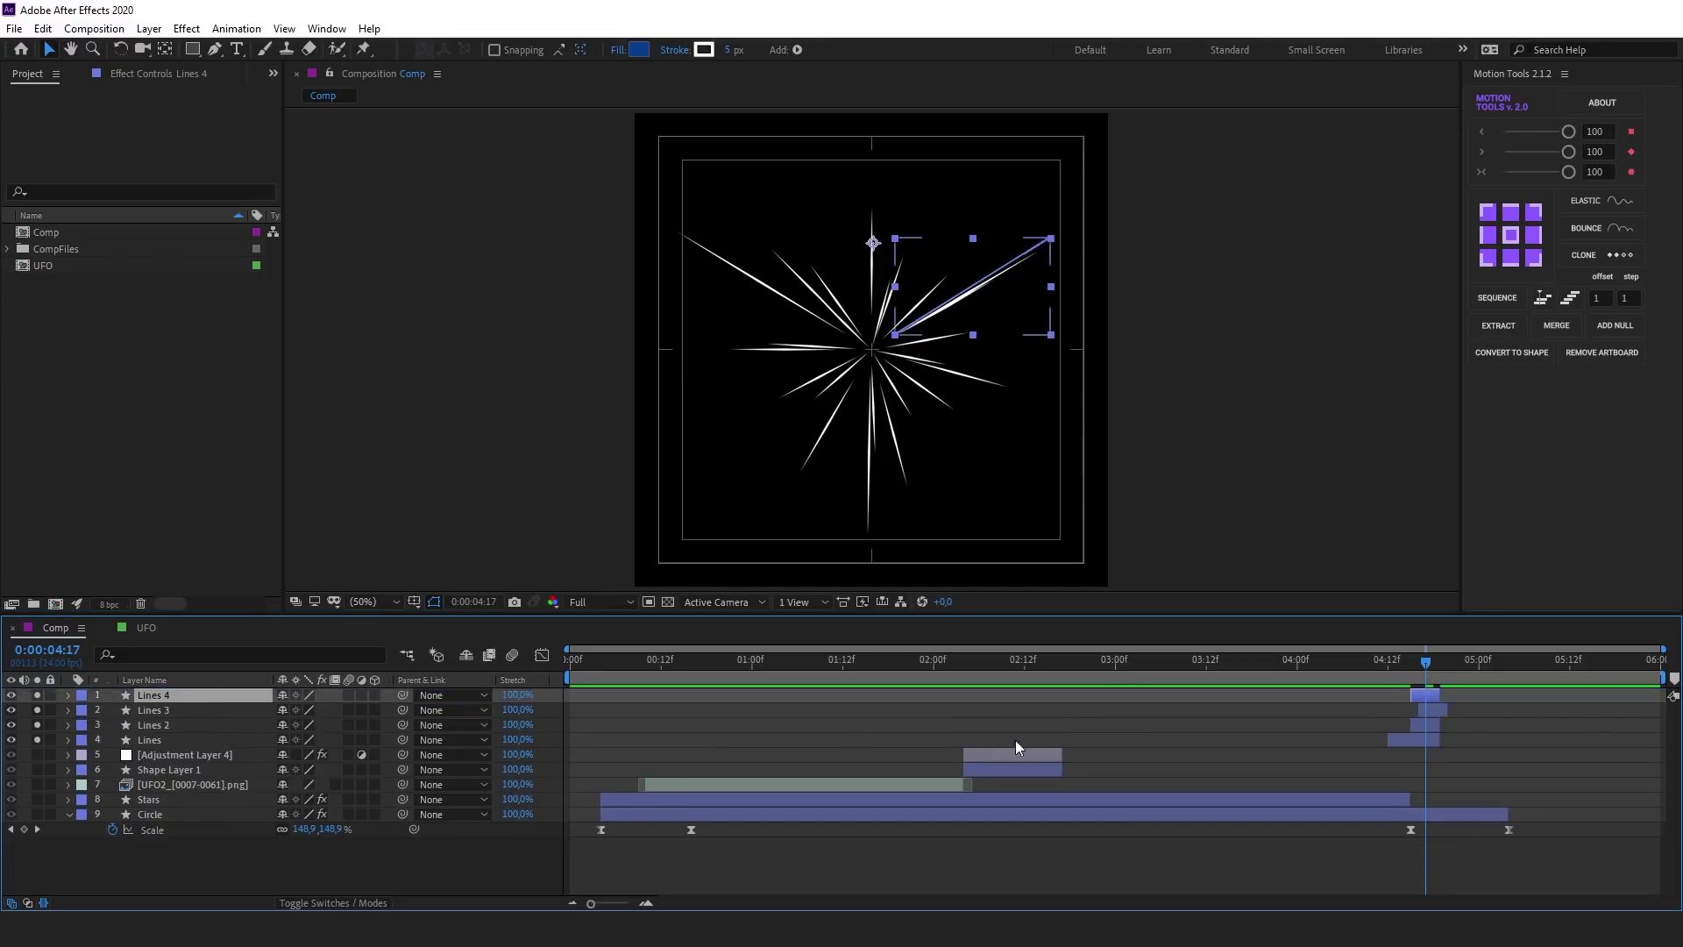
drag(1421, 693, 1430, 694)
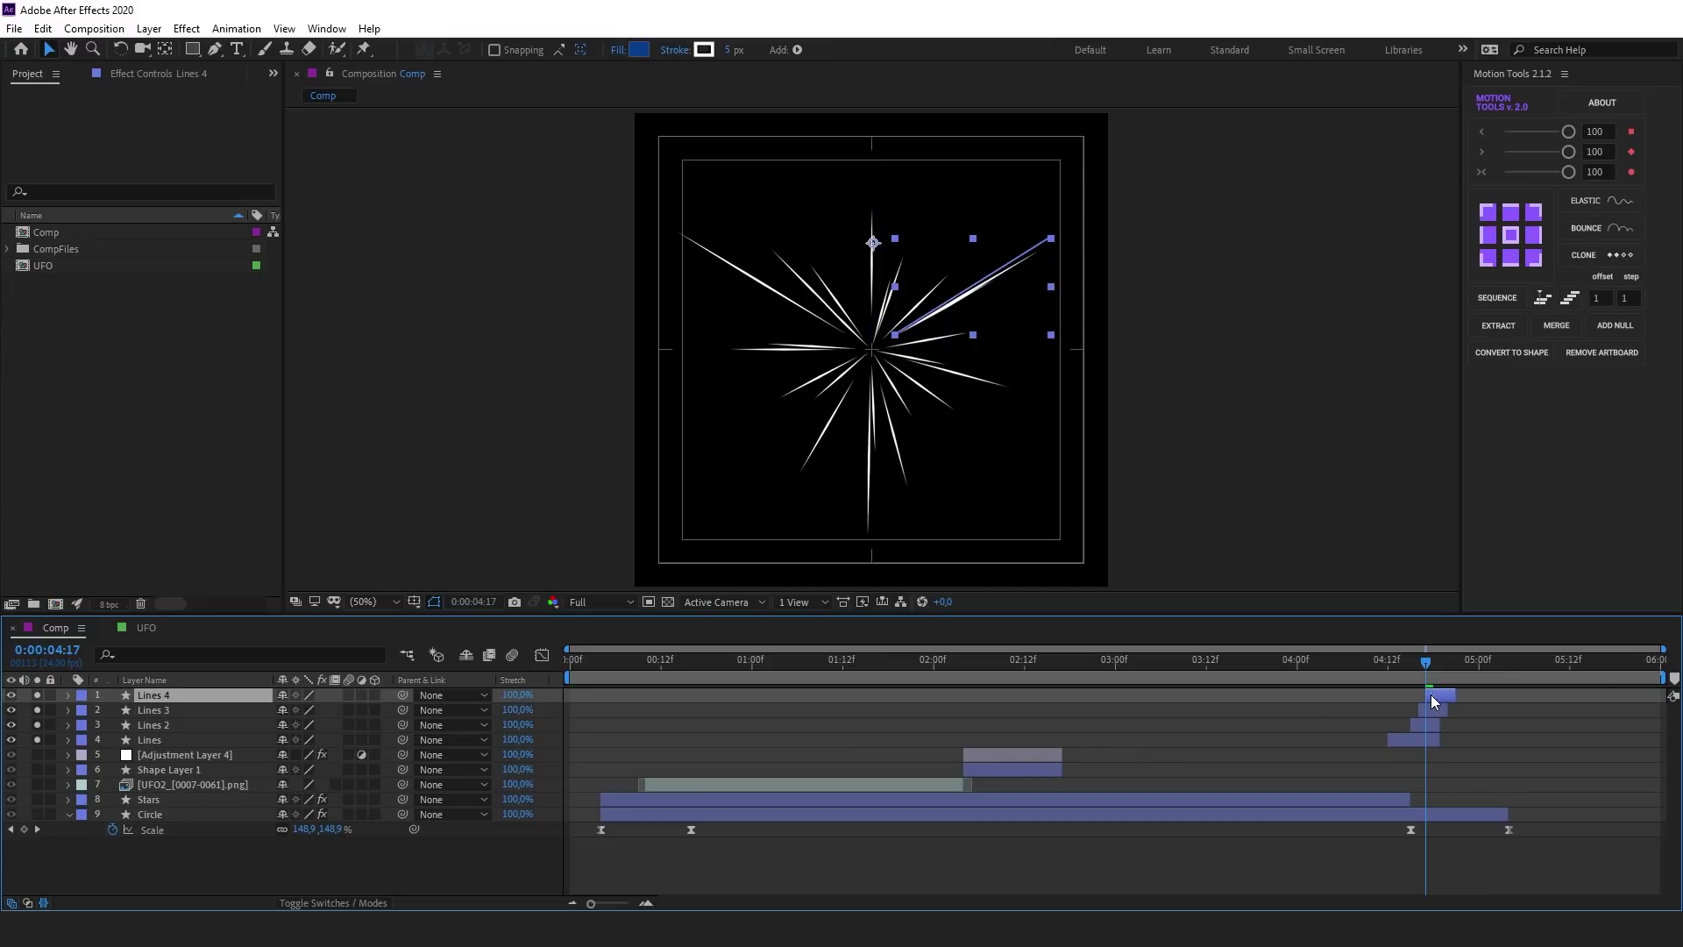
Rotate Lines 4's Group 1 to 128°
click(69, 696)
click(85, 711)
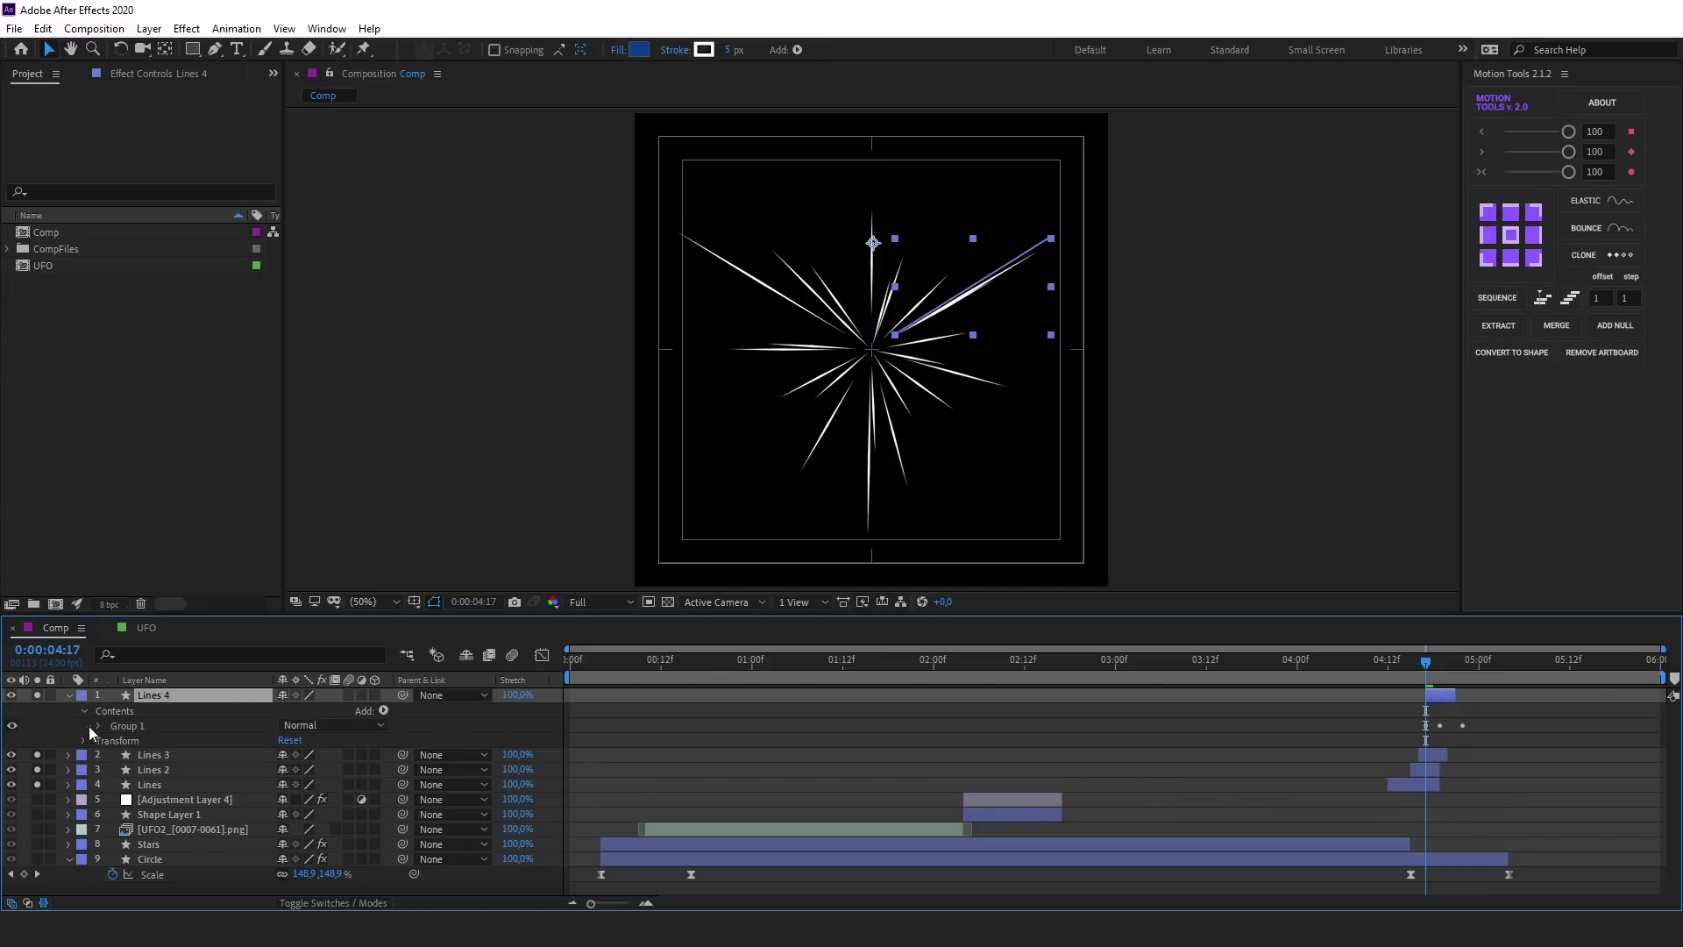
click(99, 725)
click(112, 800)
drag(302, 872, 383, 874)
click(114, 783)
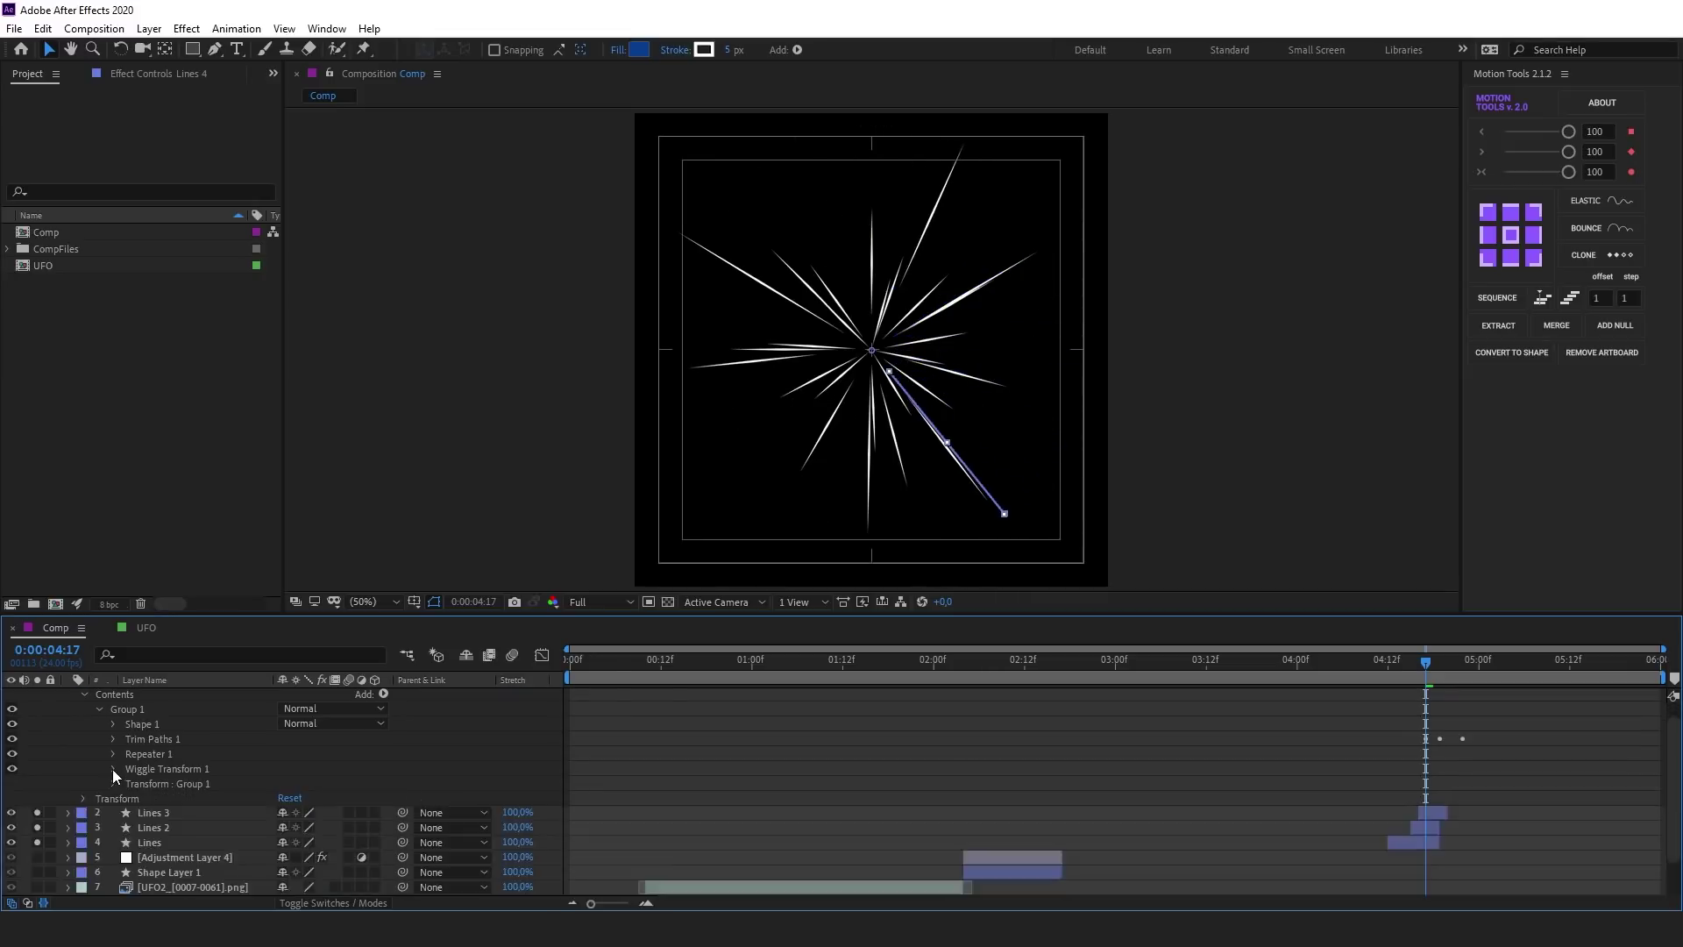
Set the Lines 4 Wiggle Transform scale to 10% and collapse the layer
click(112, 769)
click(128, 859)
click(314, 871)
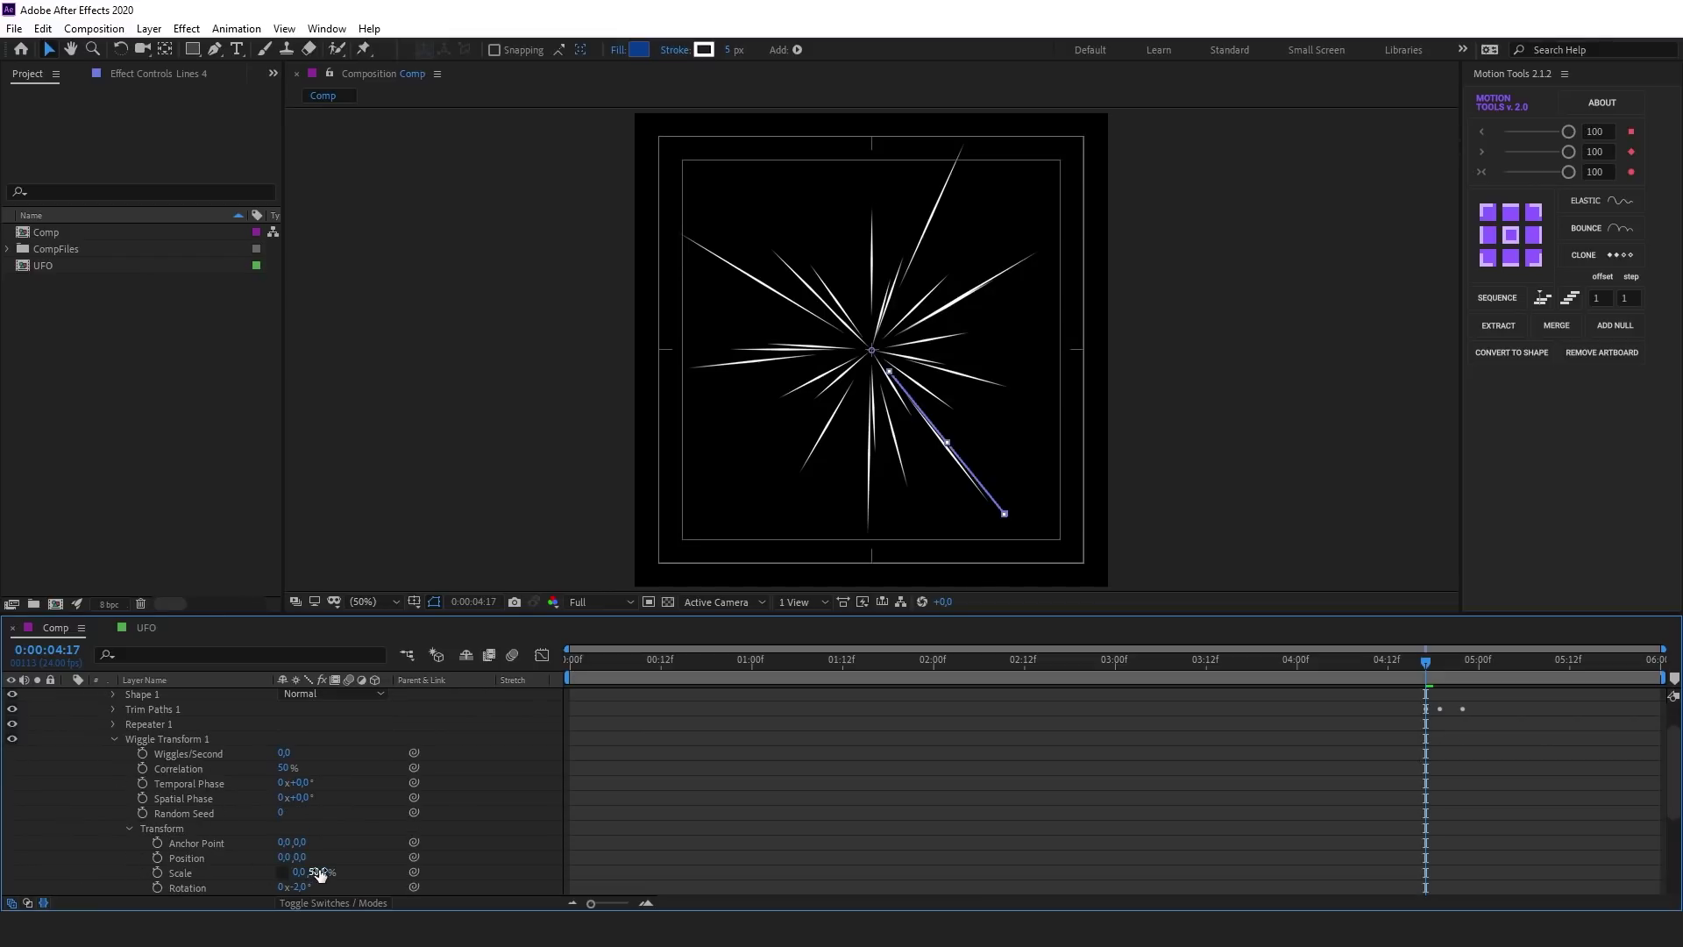
text(10)
key(Return)
click(333, 880)
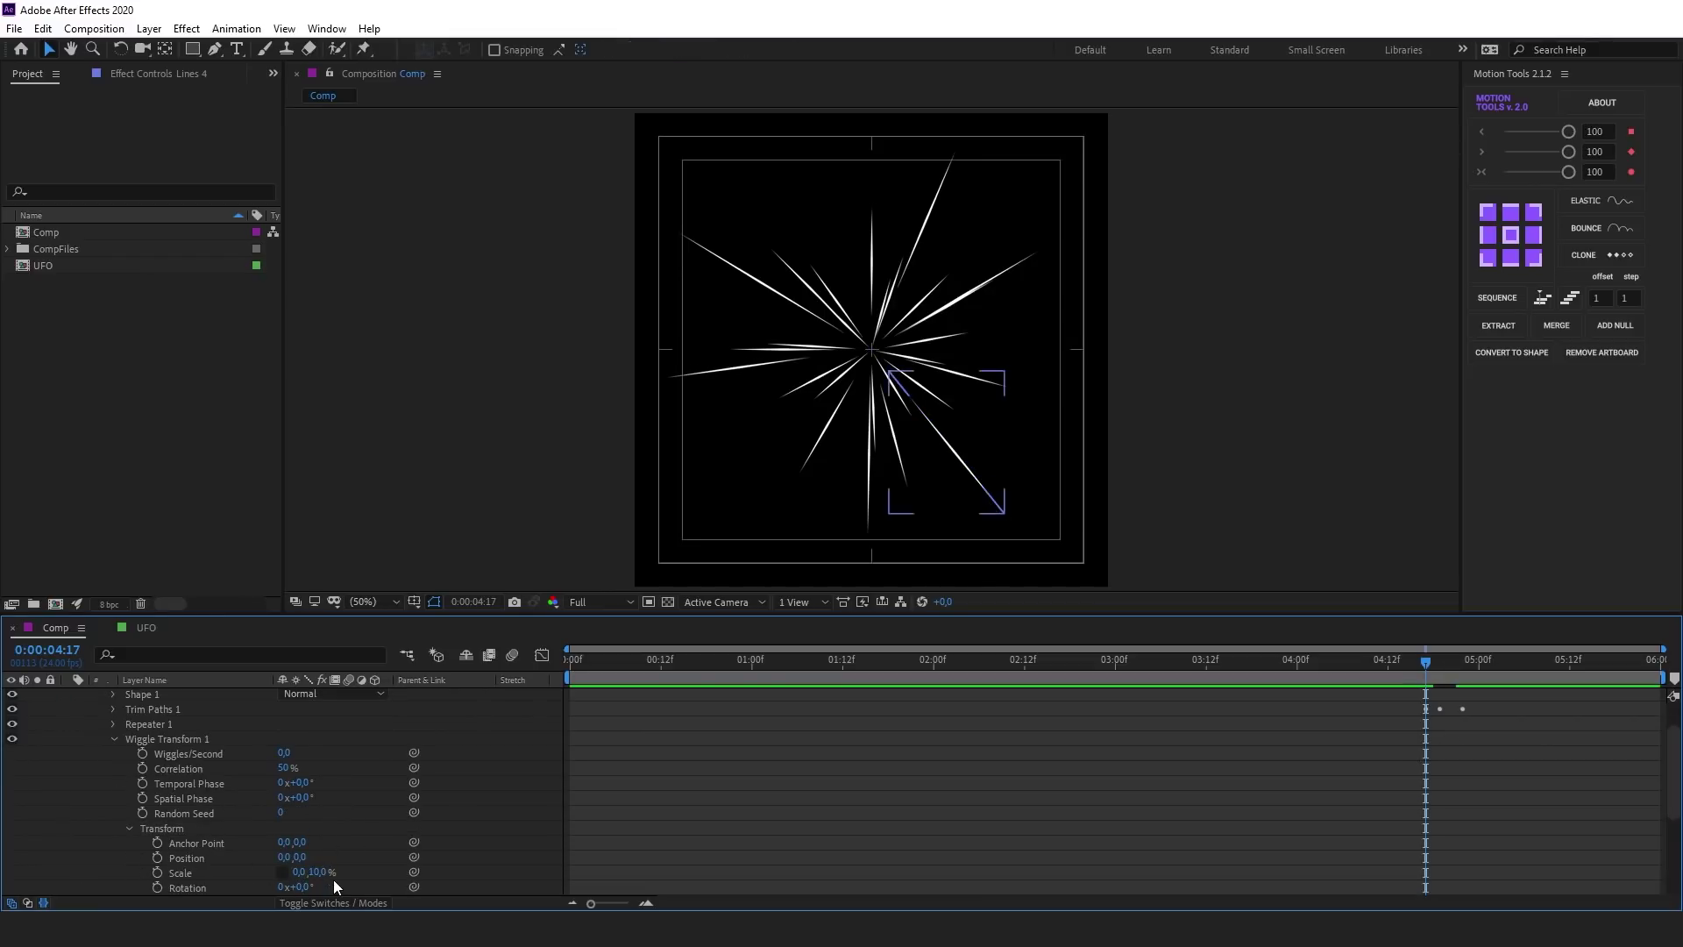
scroll(1372, 699, up, 3)
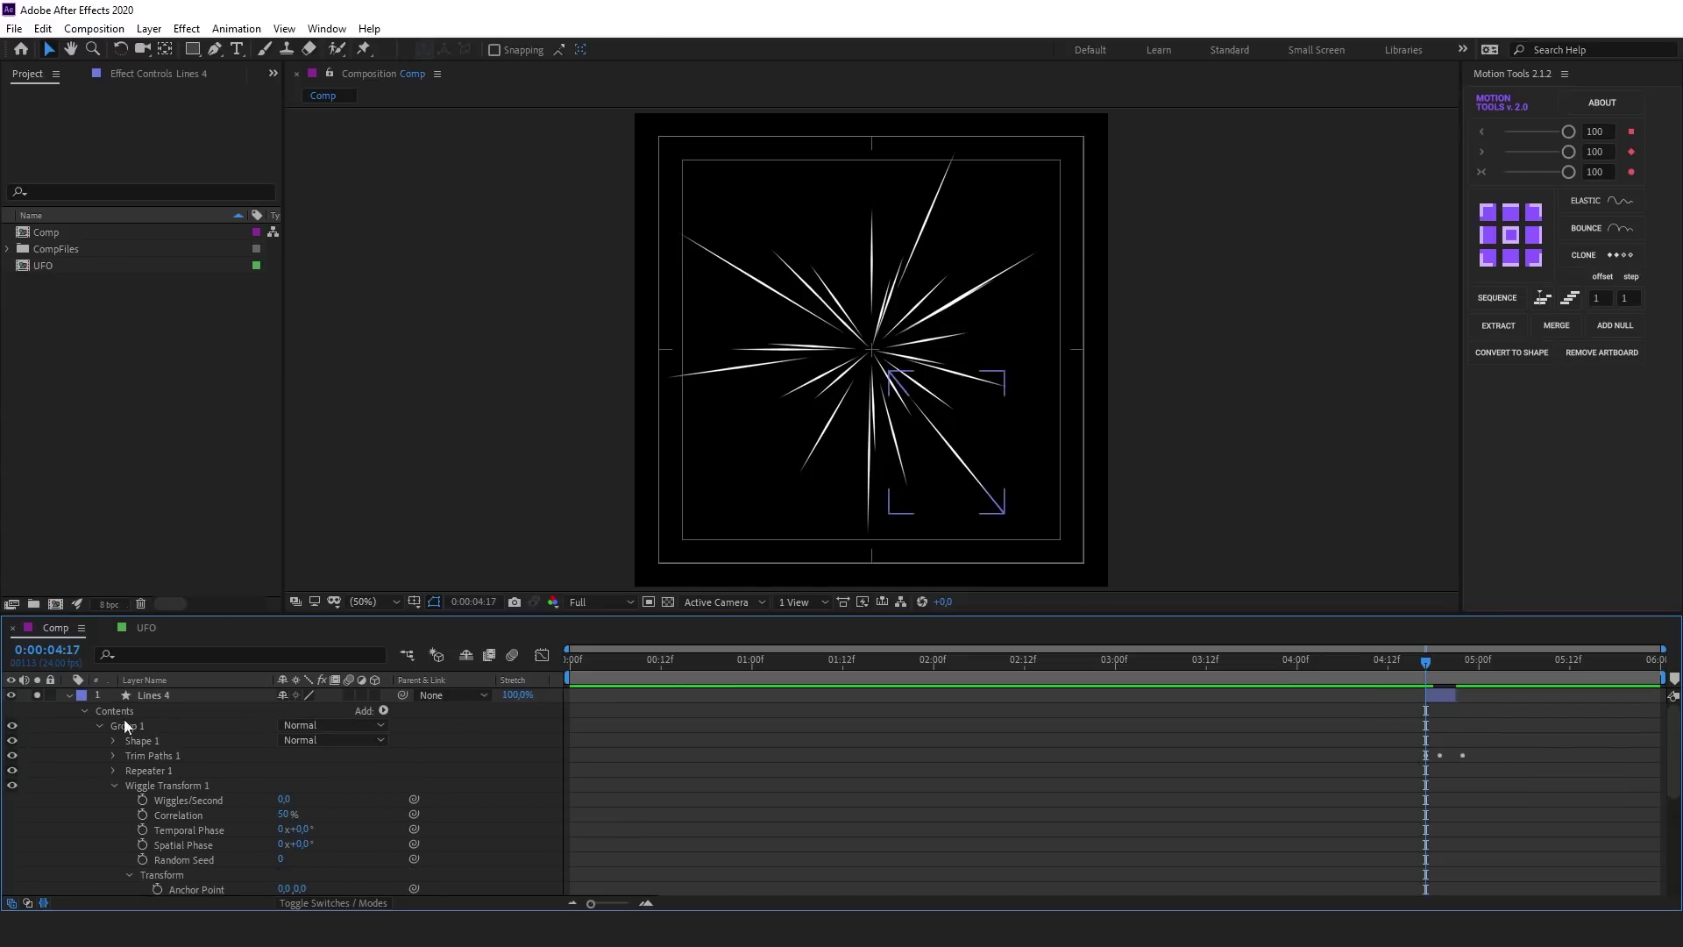
click(69, 695)
Move the duplicated Lines 5 layer to the top and delay its start past the current time
click(161, 710)
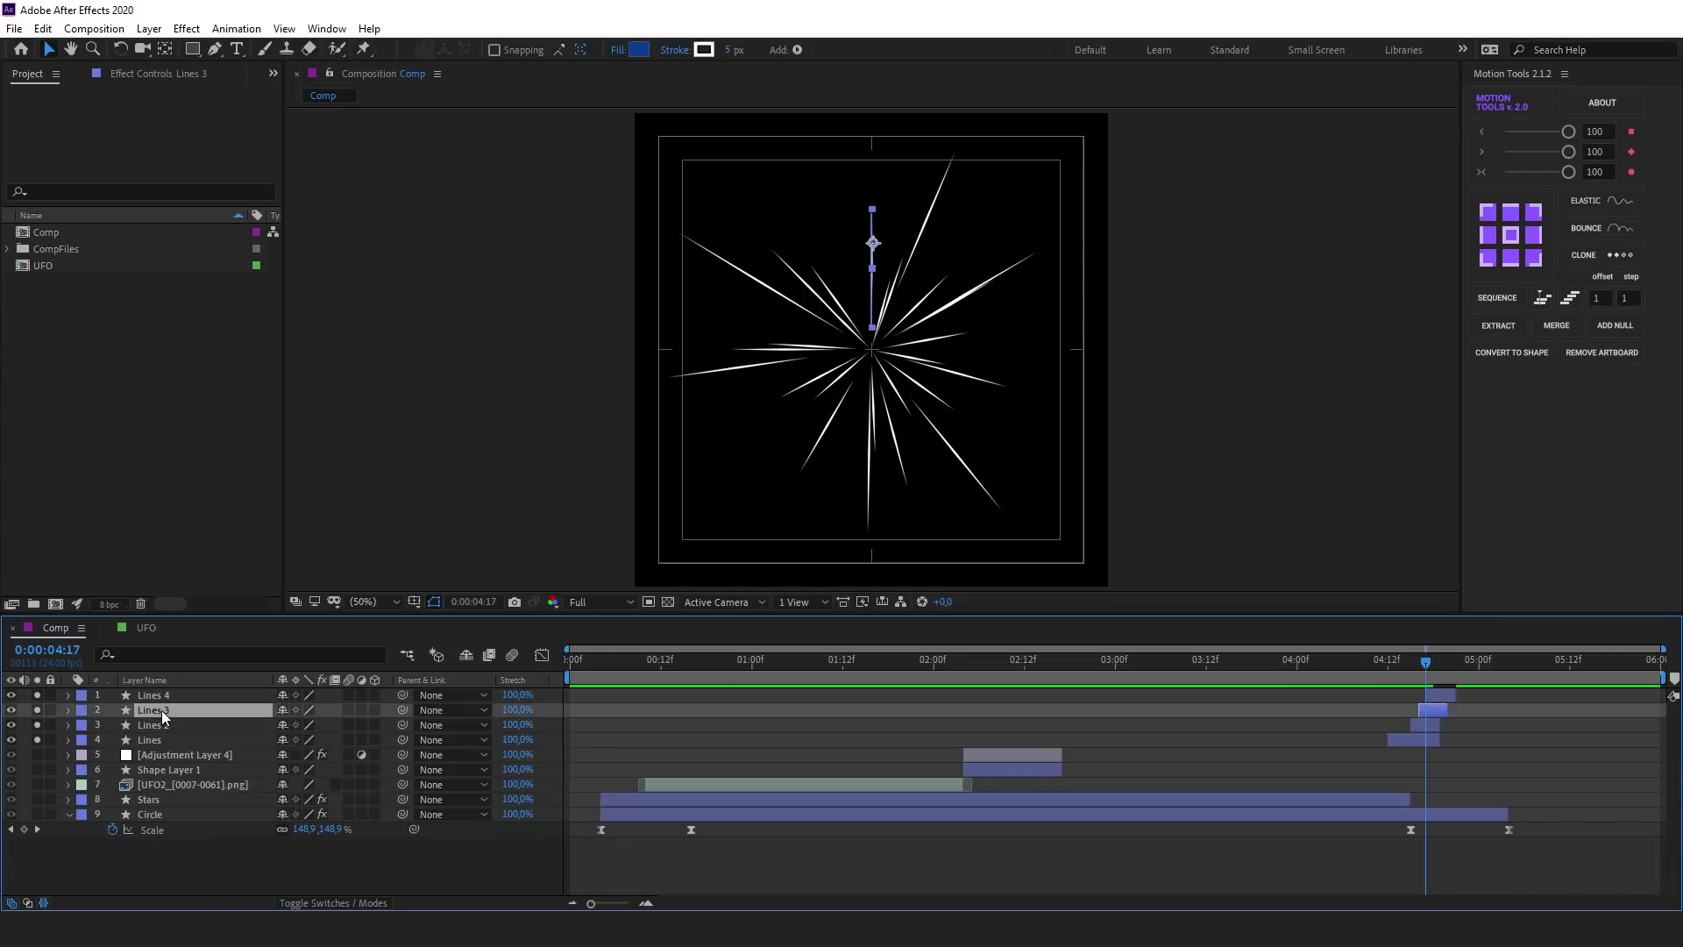
drag(157, 710, 165, 695)
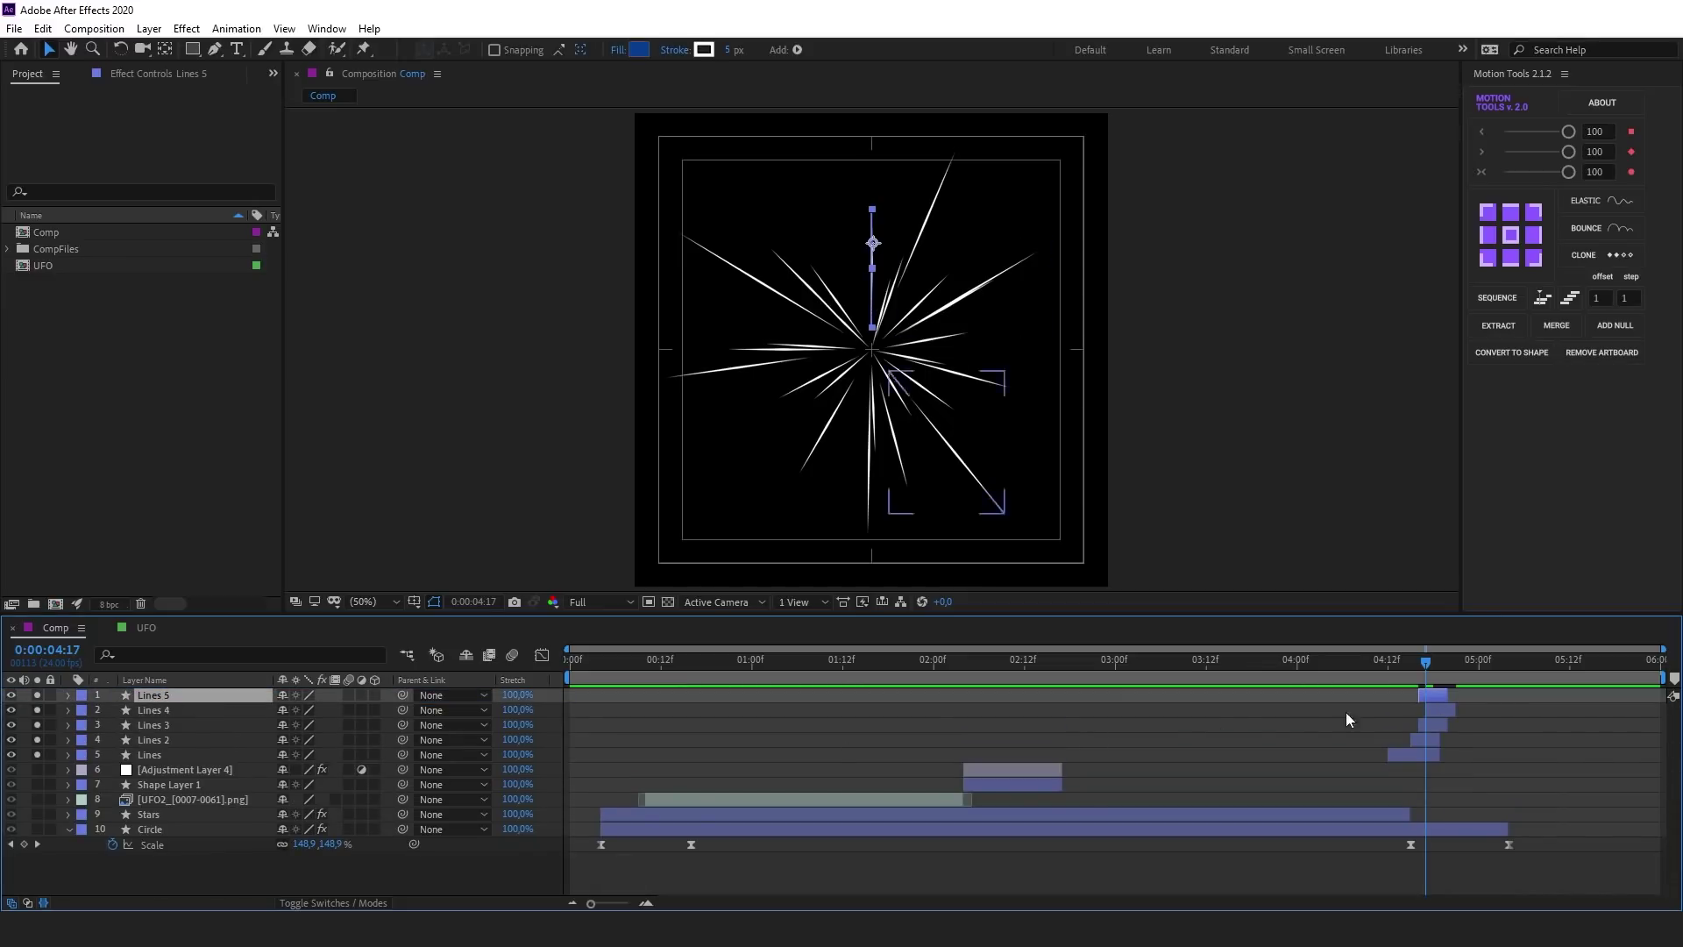
drag(1432, 693, 1433, 671)
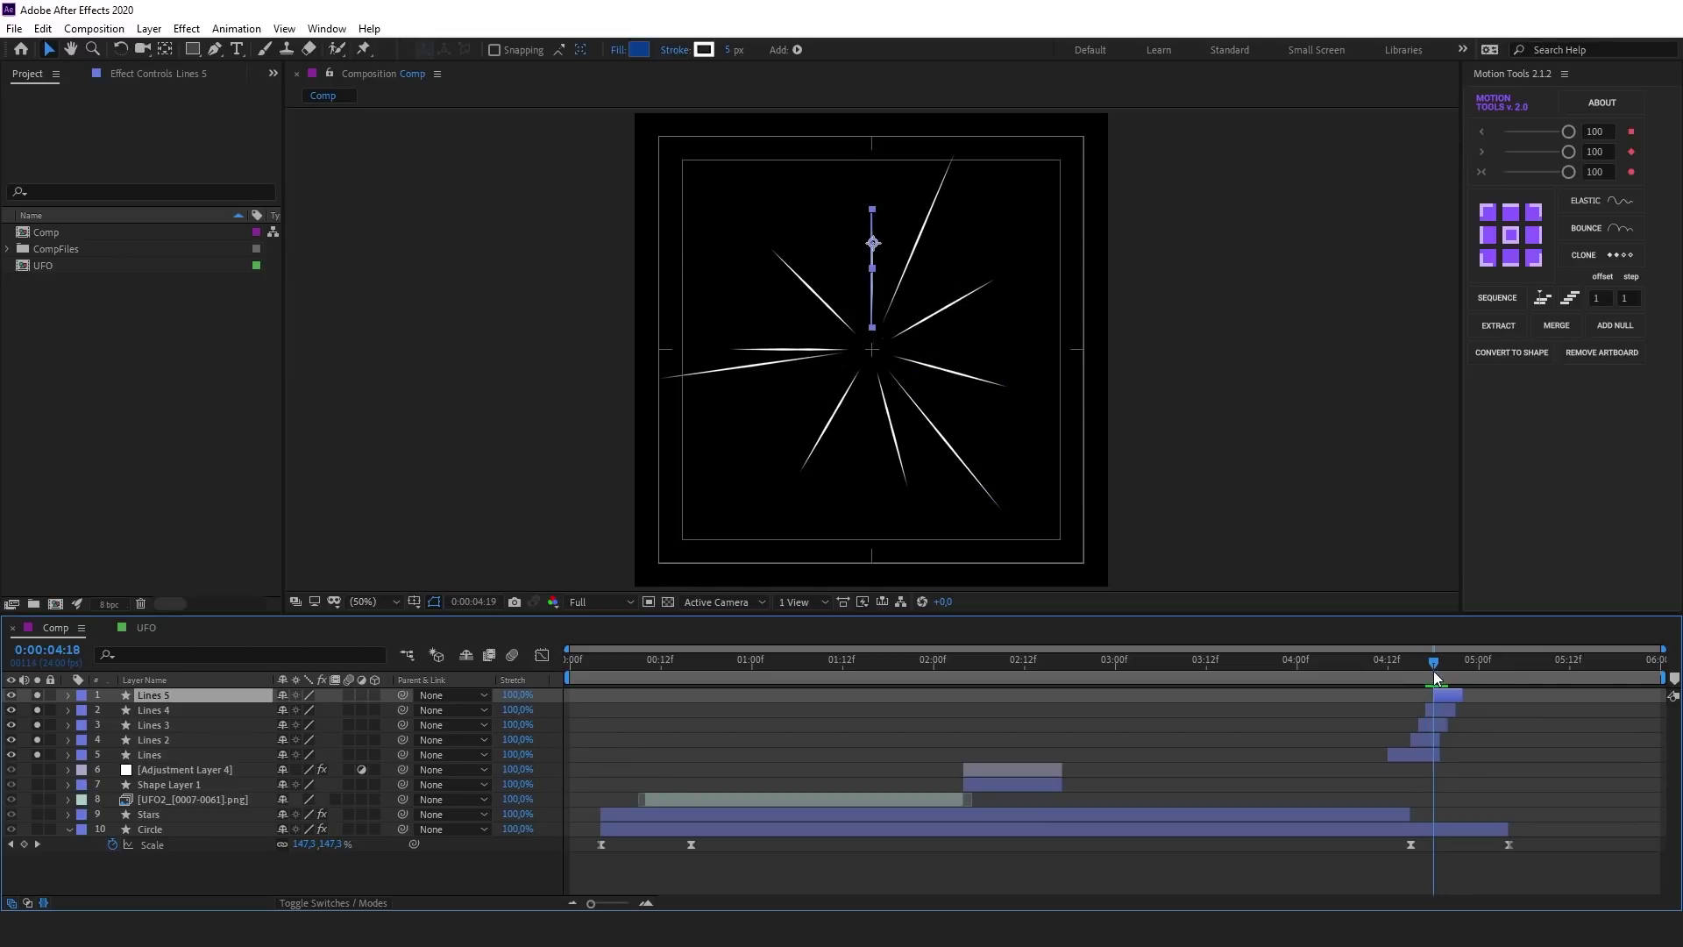
In Lines 5 Group 1, edit the repeater copy count and set Wiggle Transform random seed to 20
click(69, 695)
click(85, 711)
click(99, 726)
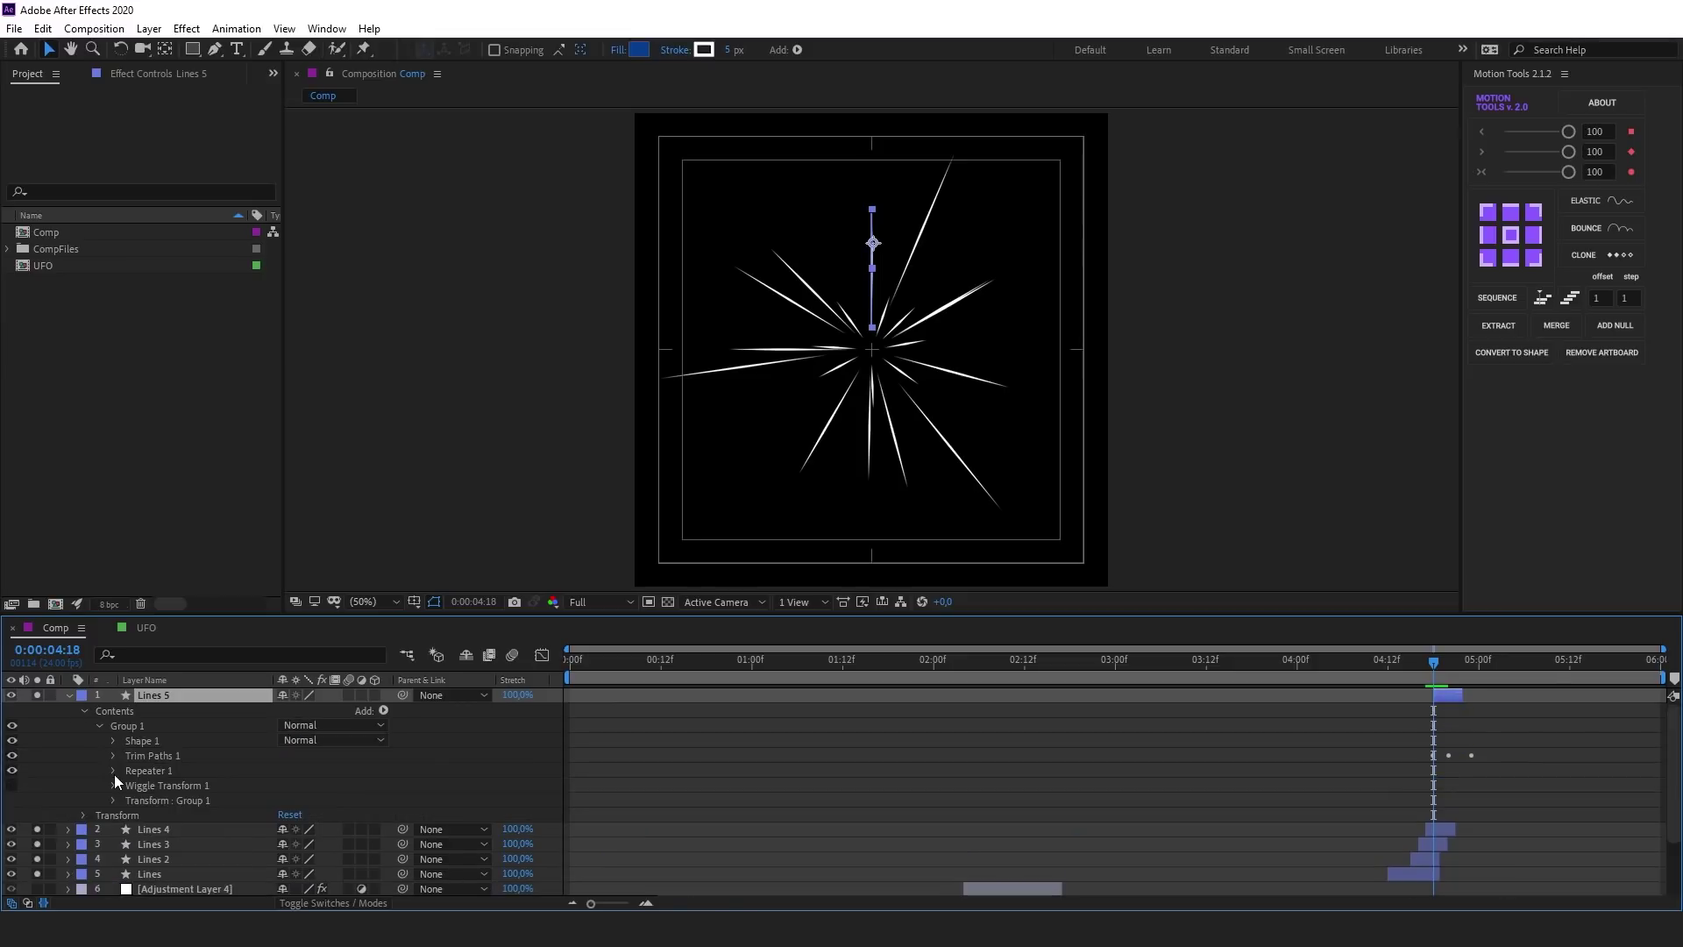
click(113, 770)
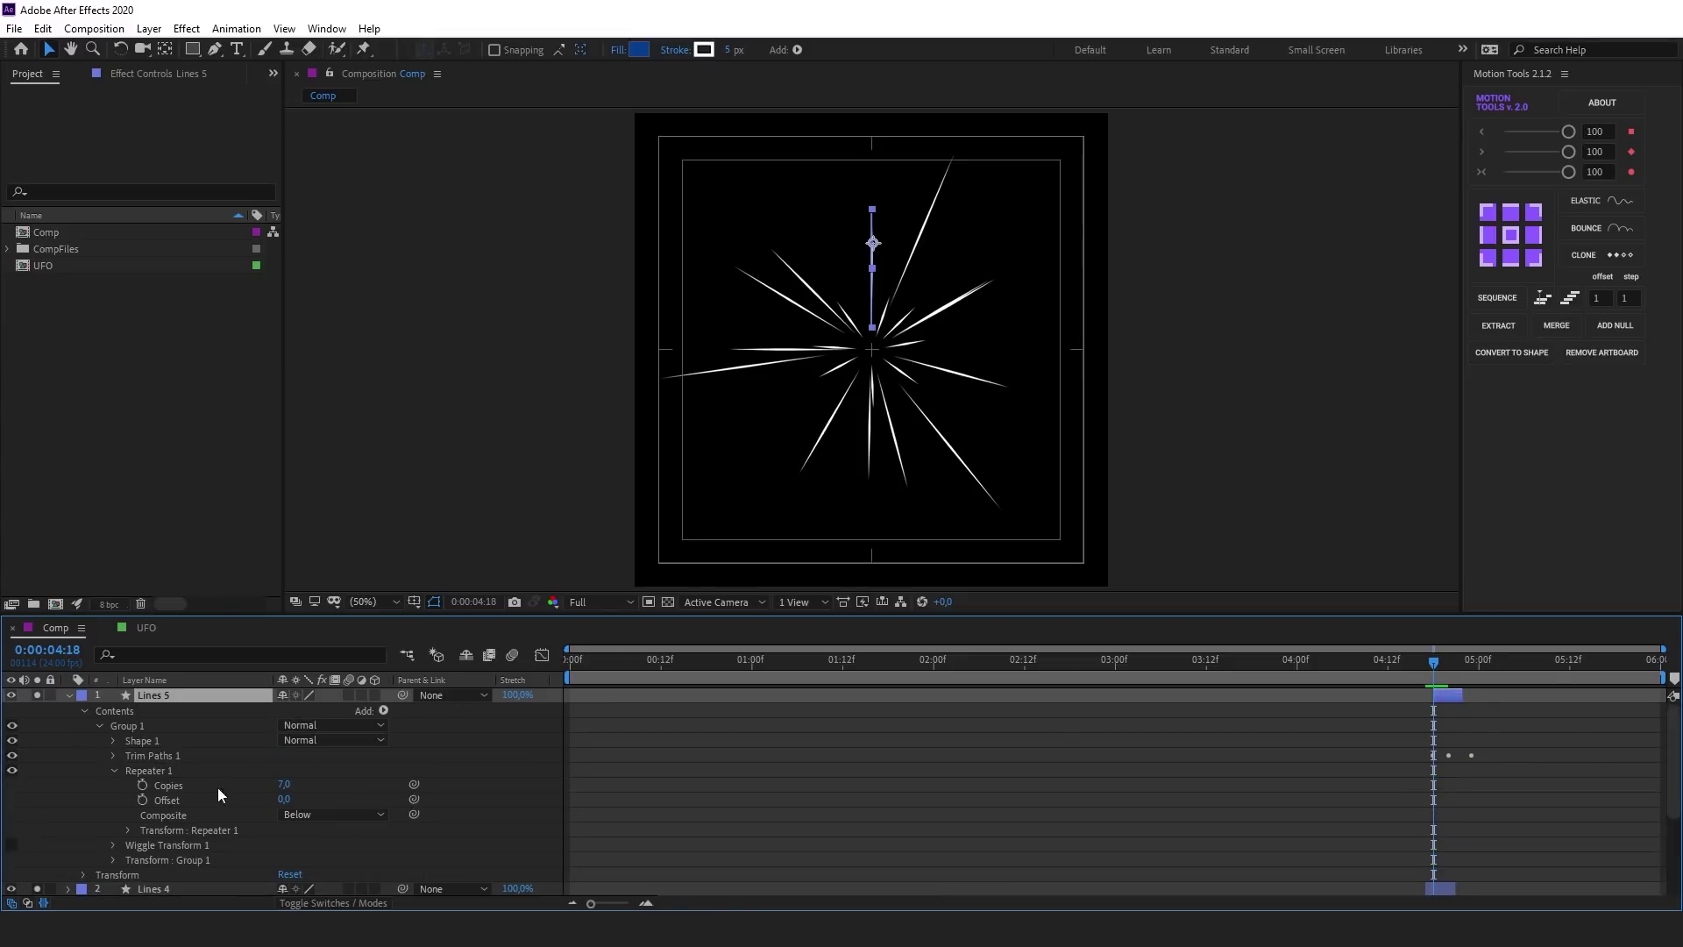
click(280, 785)
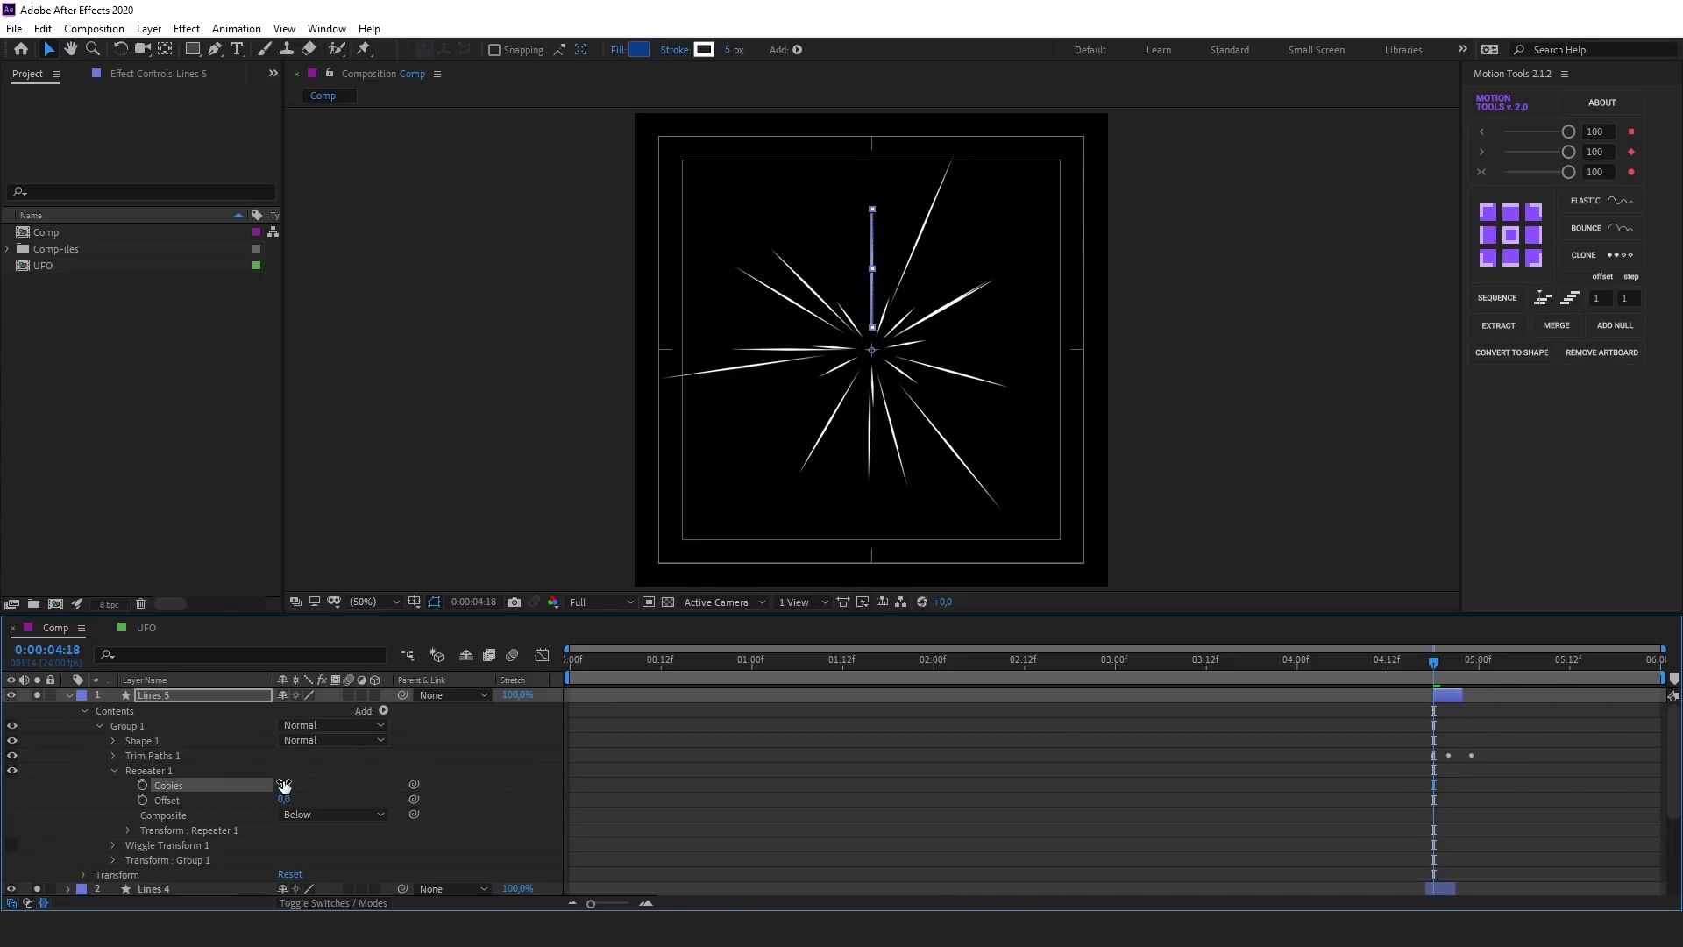
click(115, 771)
click(113, 785)
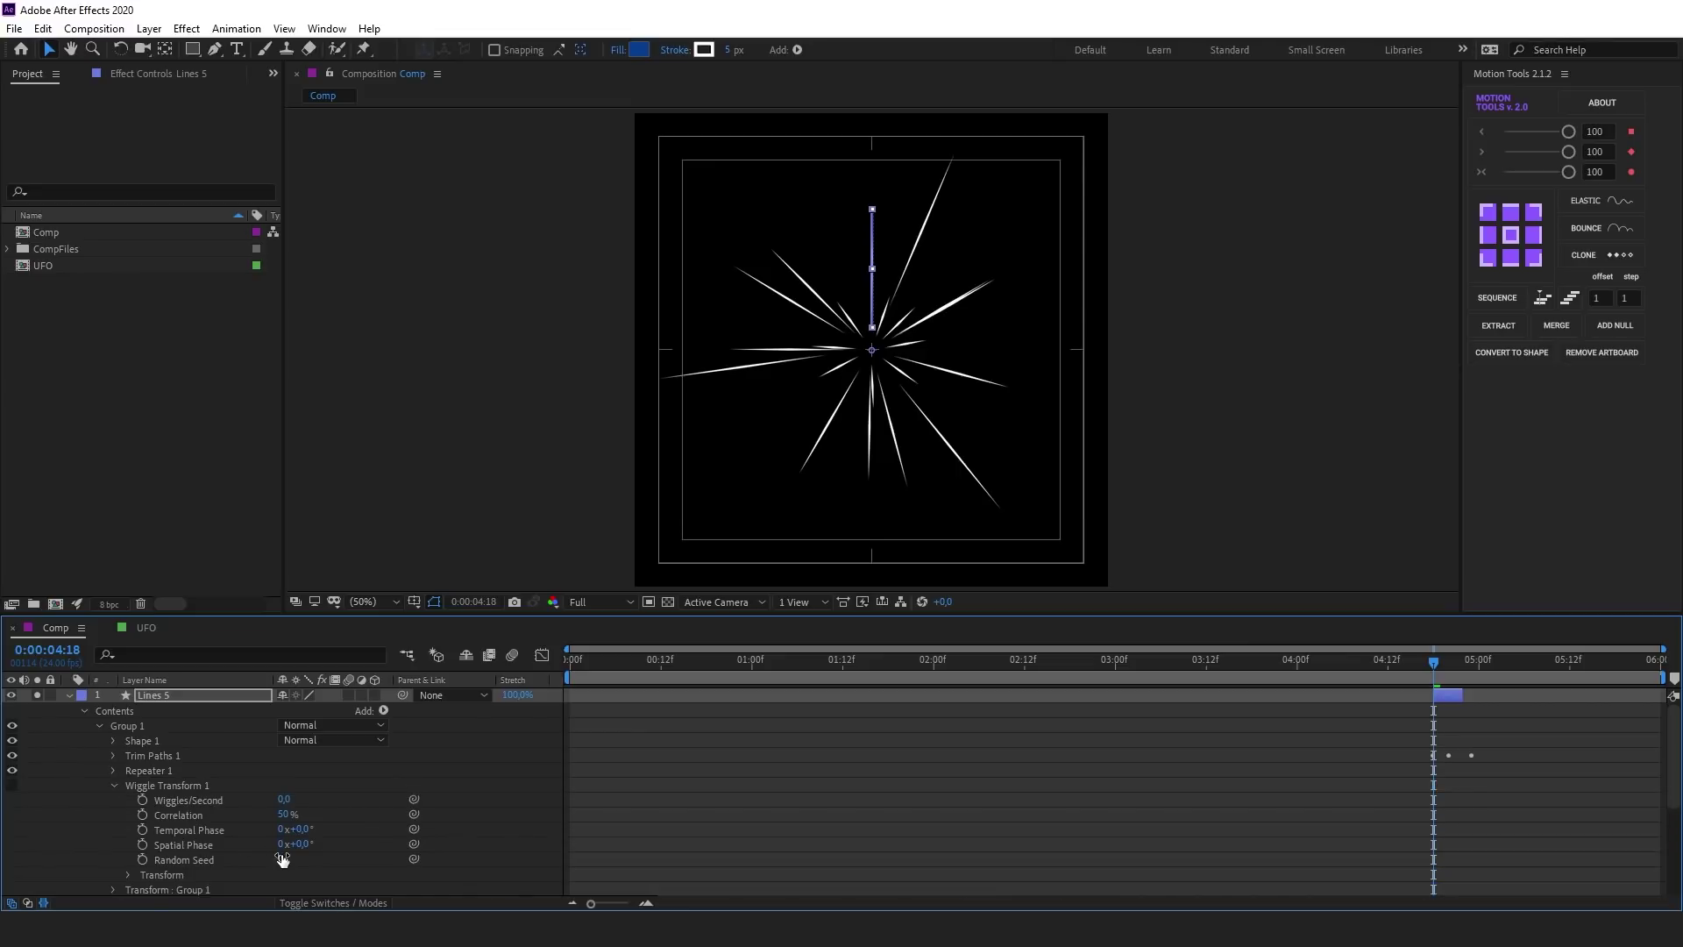
mouse_move(282, 859)
mouse_down()
mouse_move(299, 855)
mouse_move(279, 859)
mouse_up()
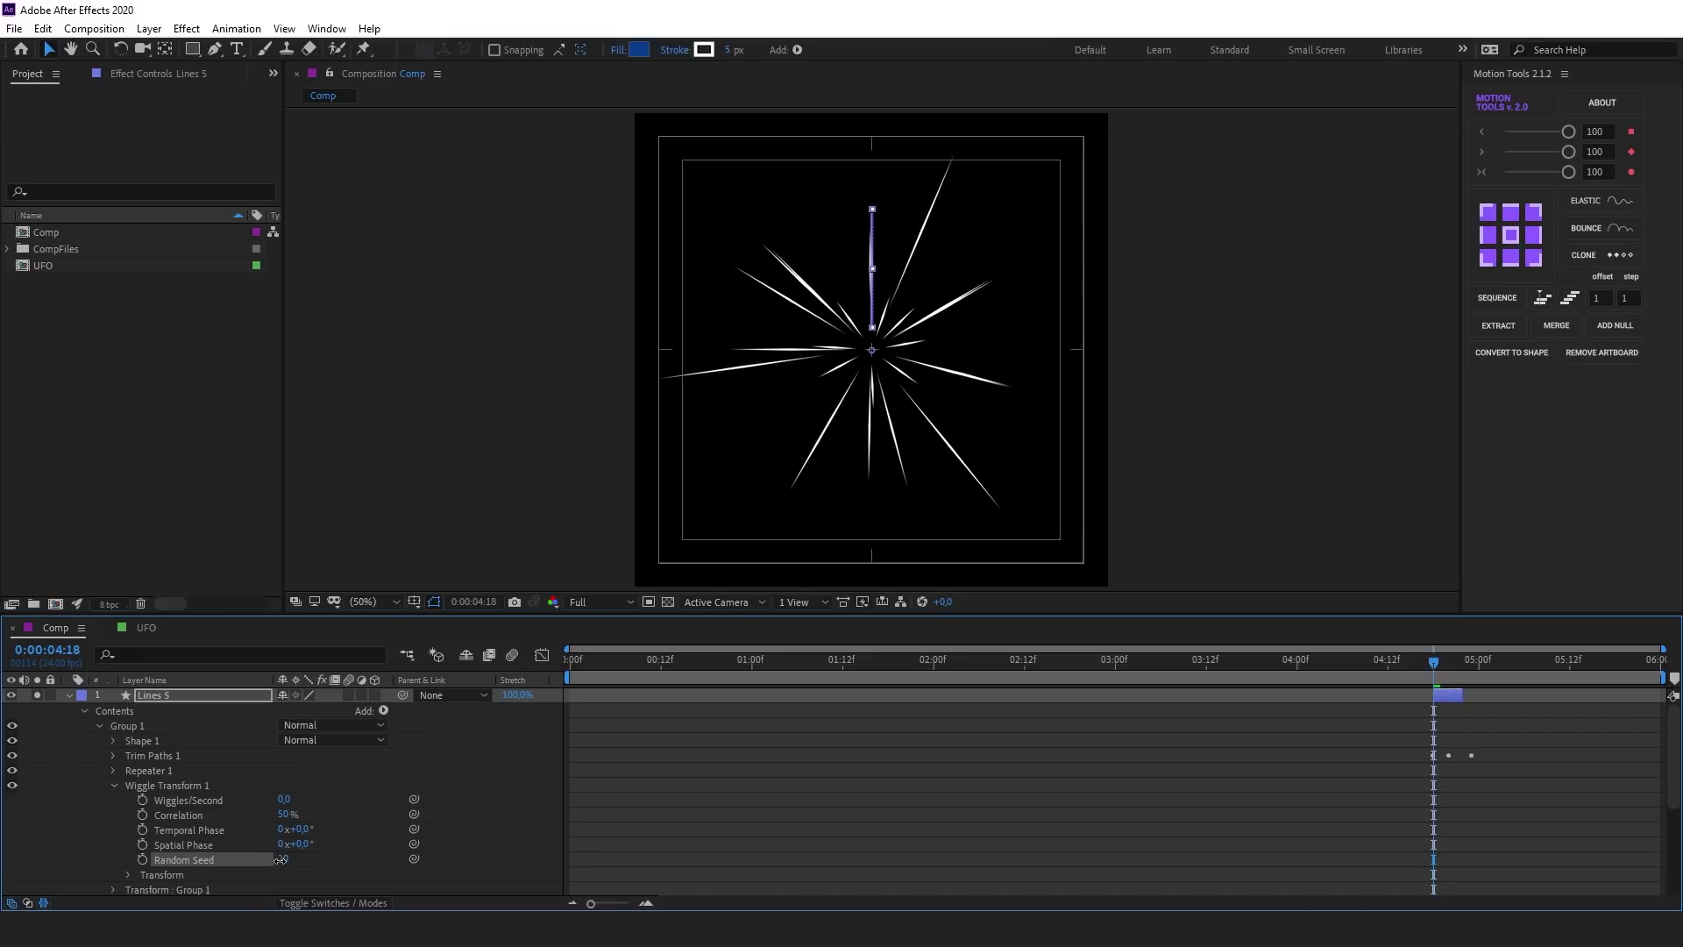
click(114, 785)
Try a 22° Group 1 rotation, then return it to 0°
click(115, 799)
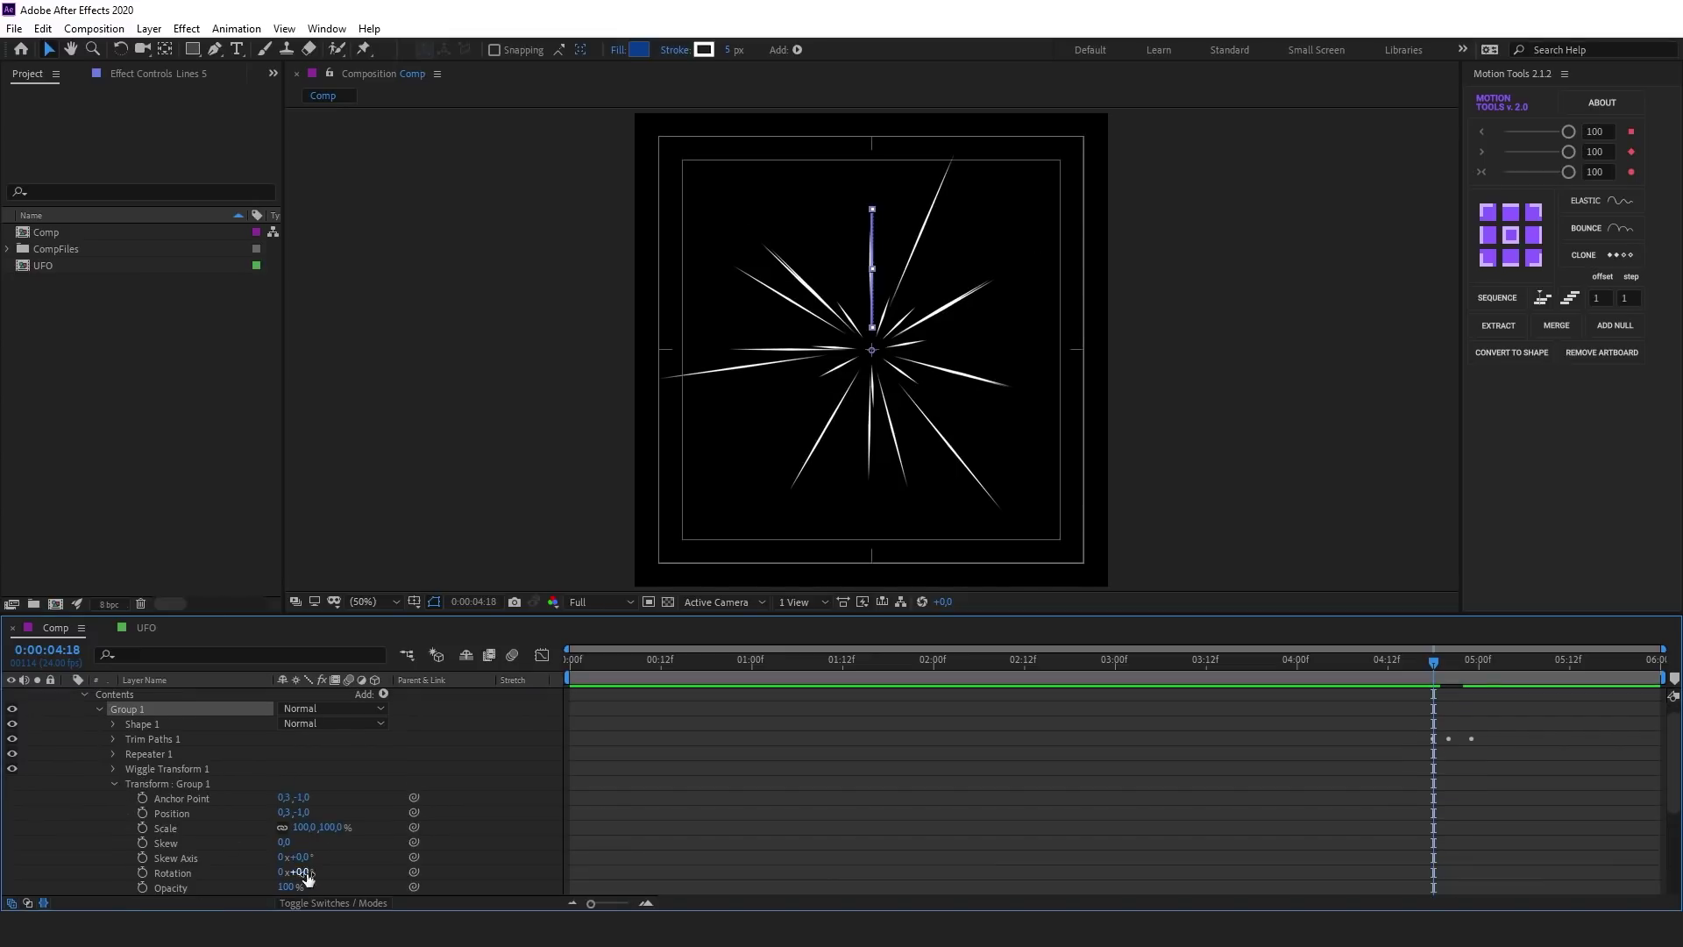
drag(306, 878, 328, 875)
scroll(116, 744, up, 1)
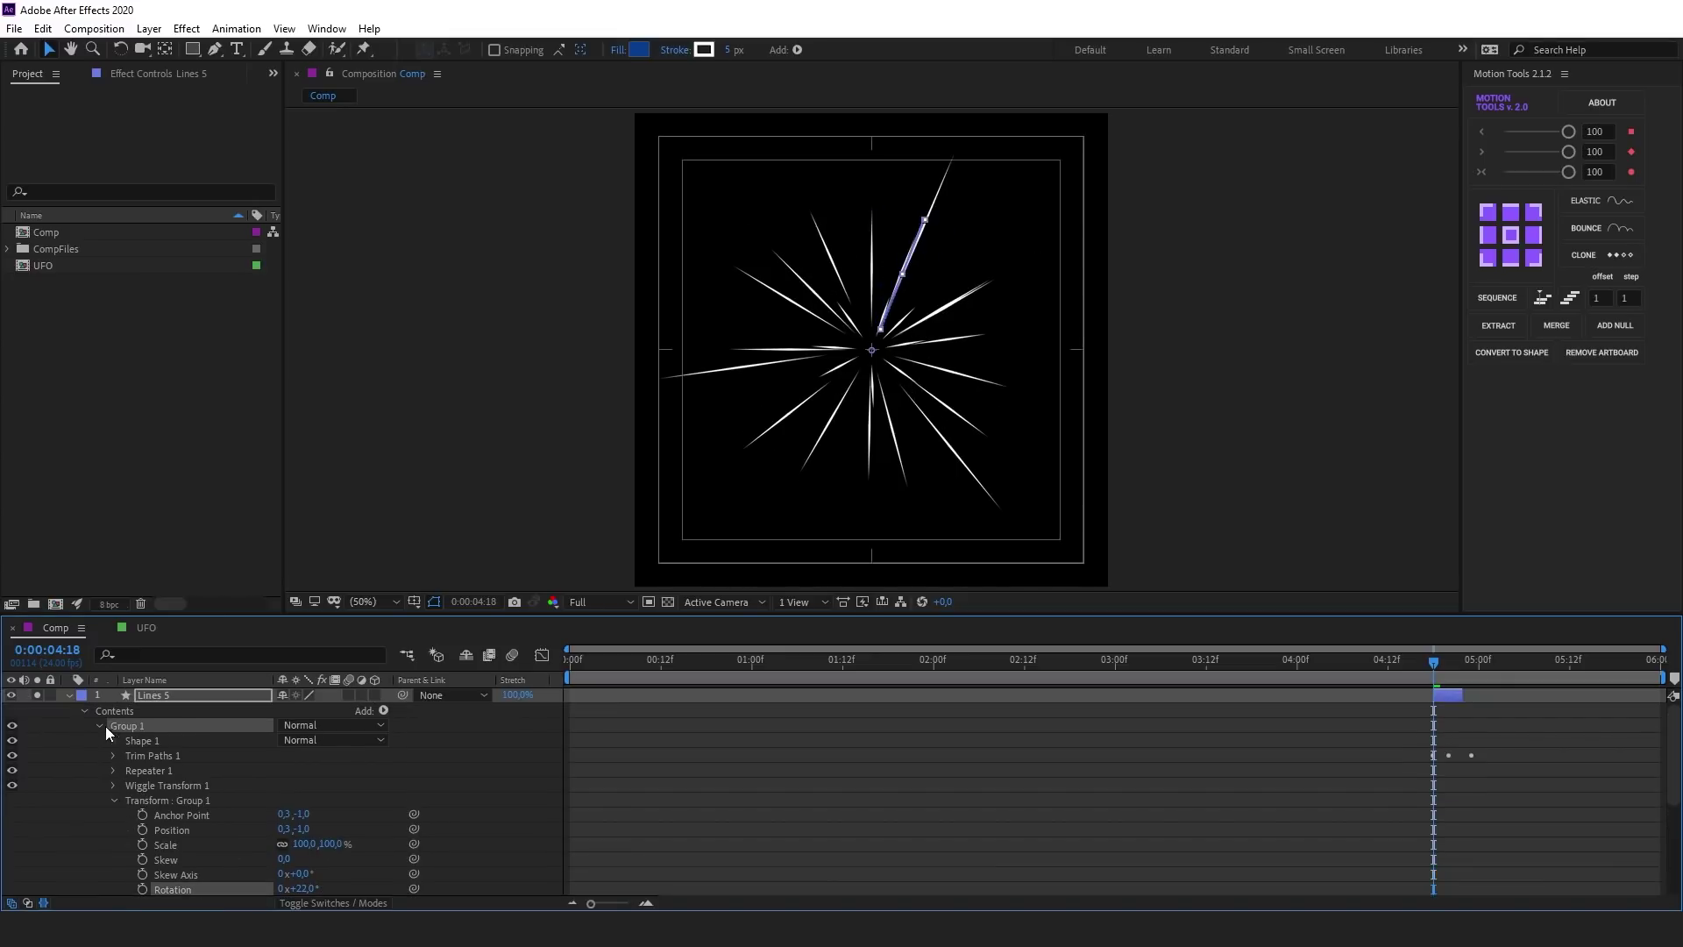
click(113, 740)
click(151, 755)
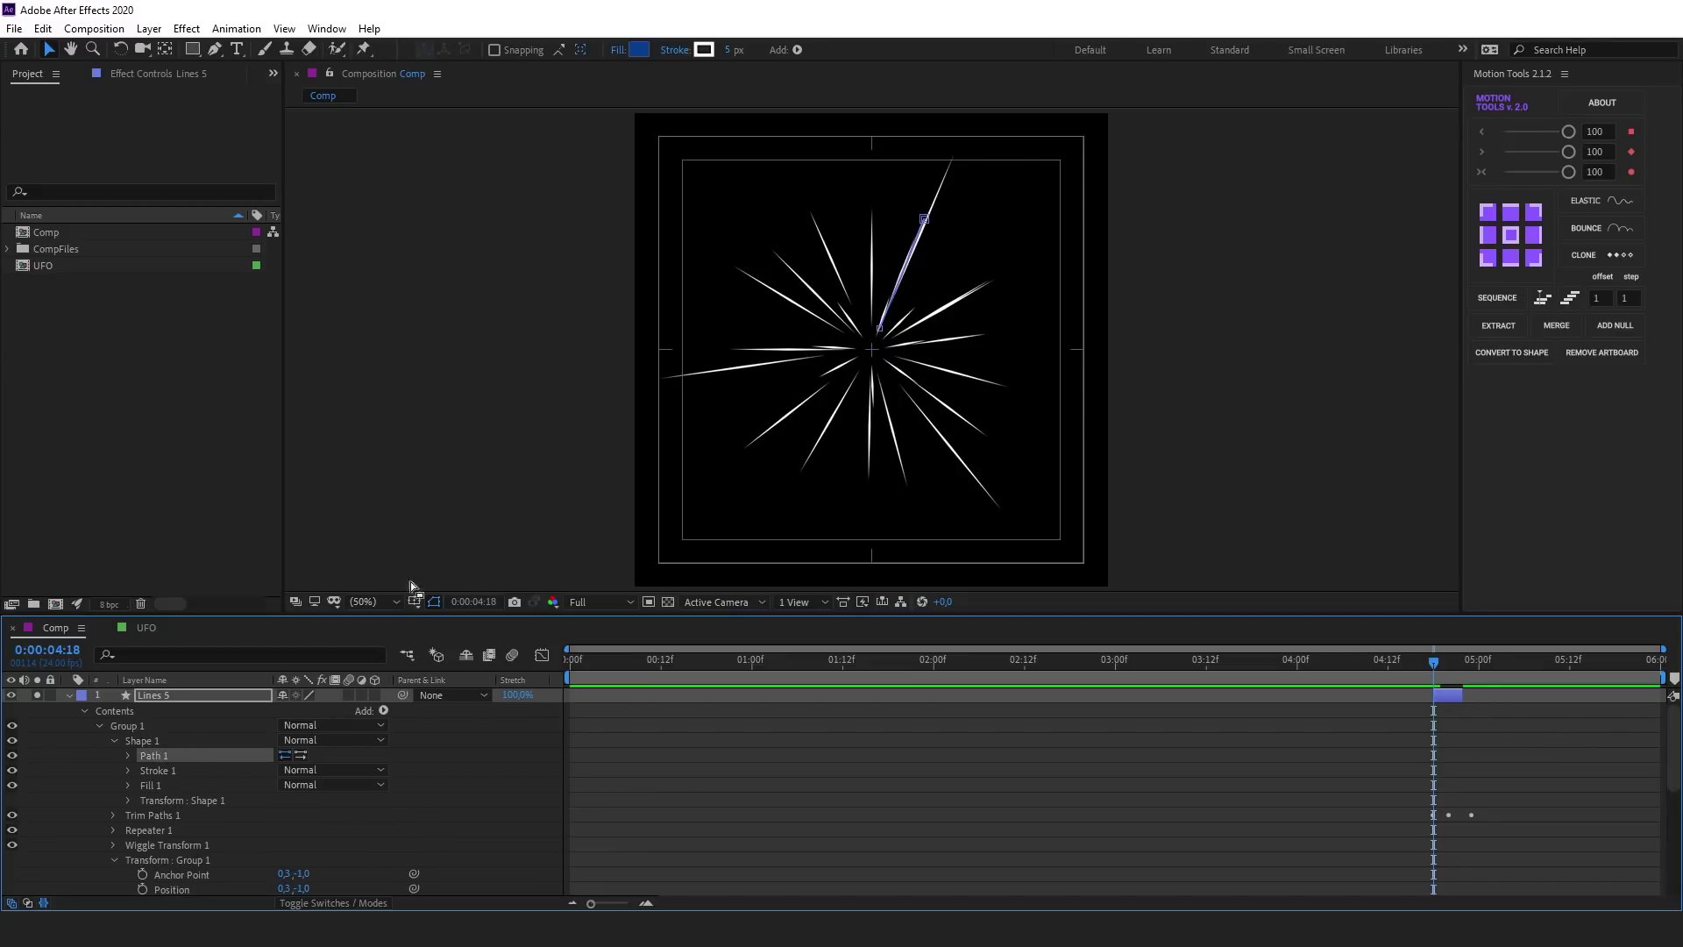
click(113, 740)
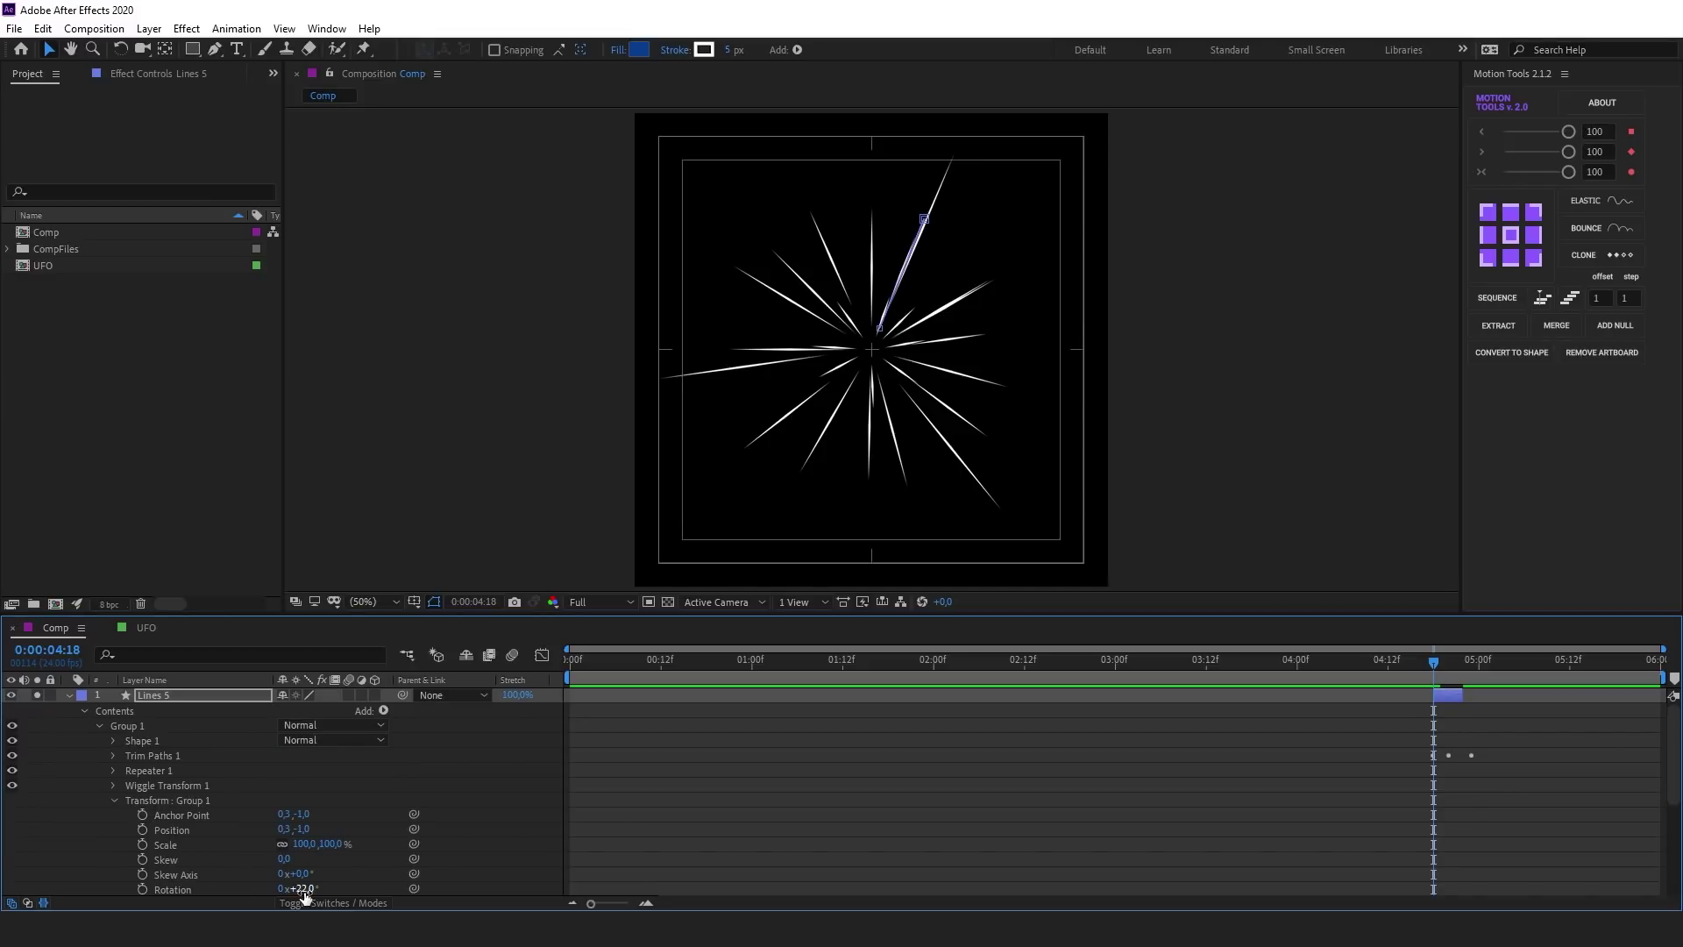
key(Return)
click(114, 800)
Shorten the Lines 5 stroke by dragging both Path 1 end vertices toward the centre
click(113, 740)
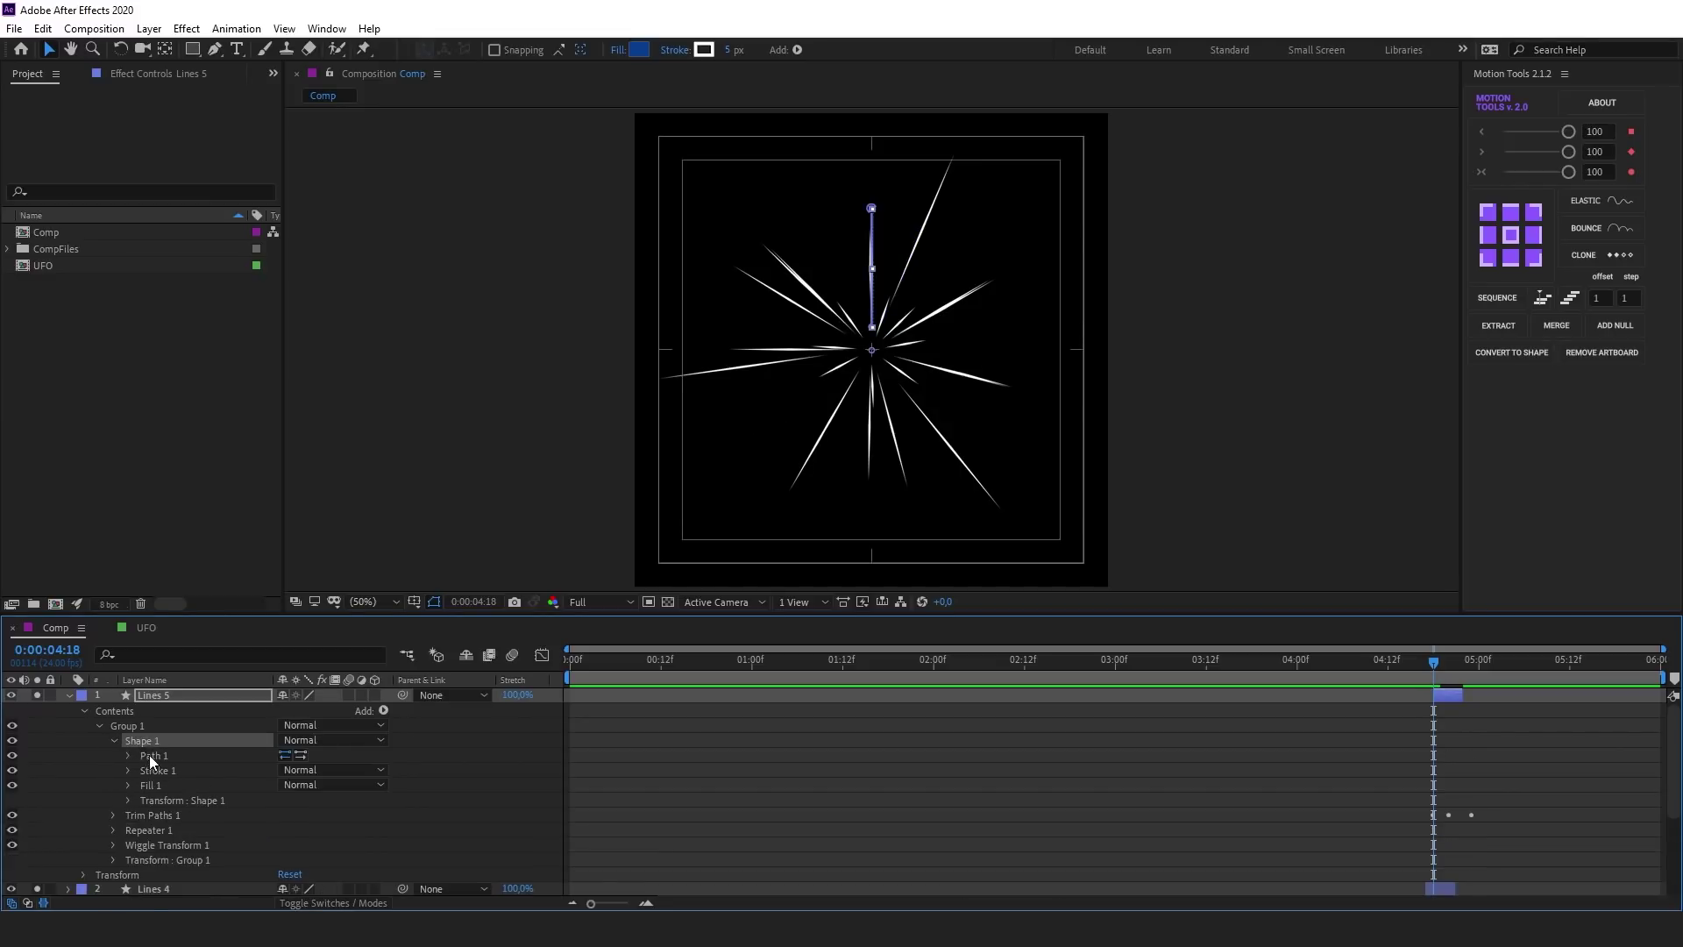
click(150, 754)
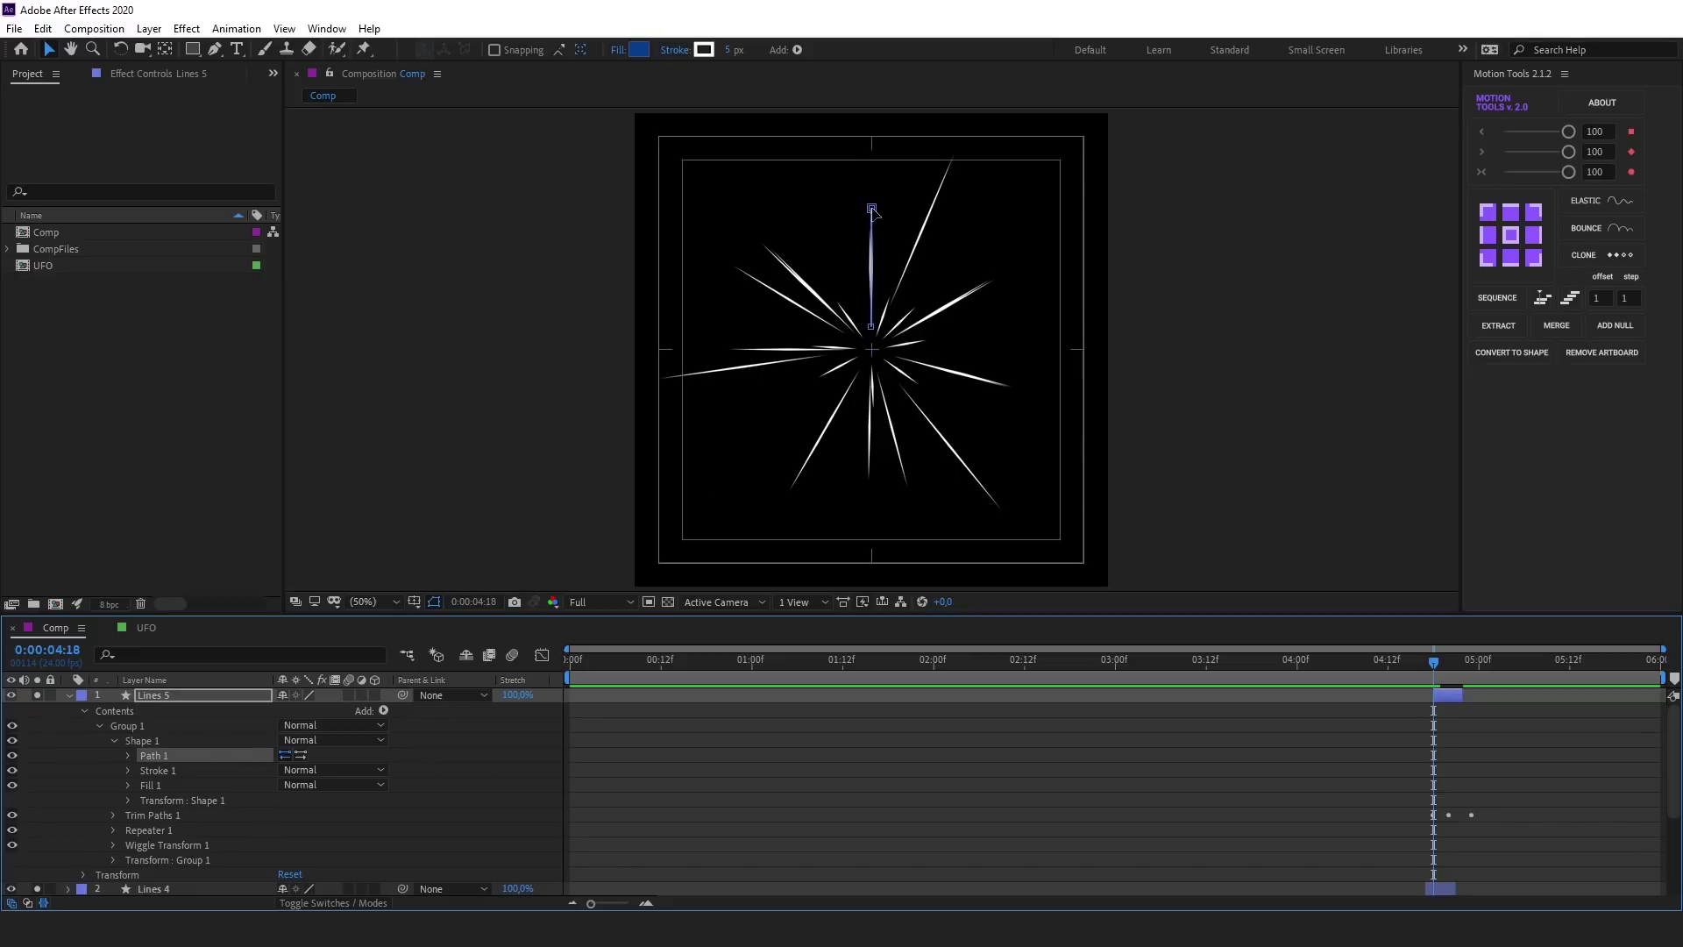
drag(871, 209, 870, 228)
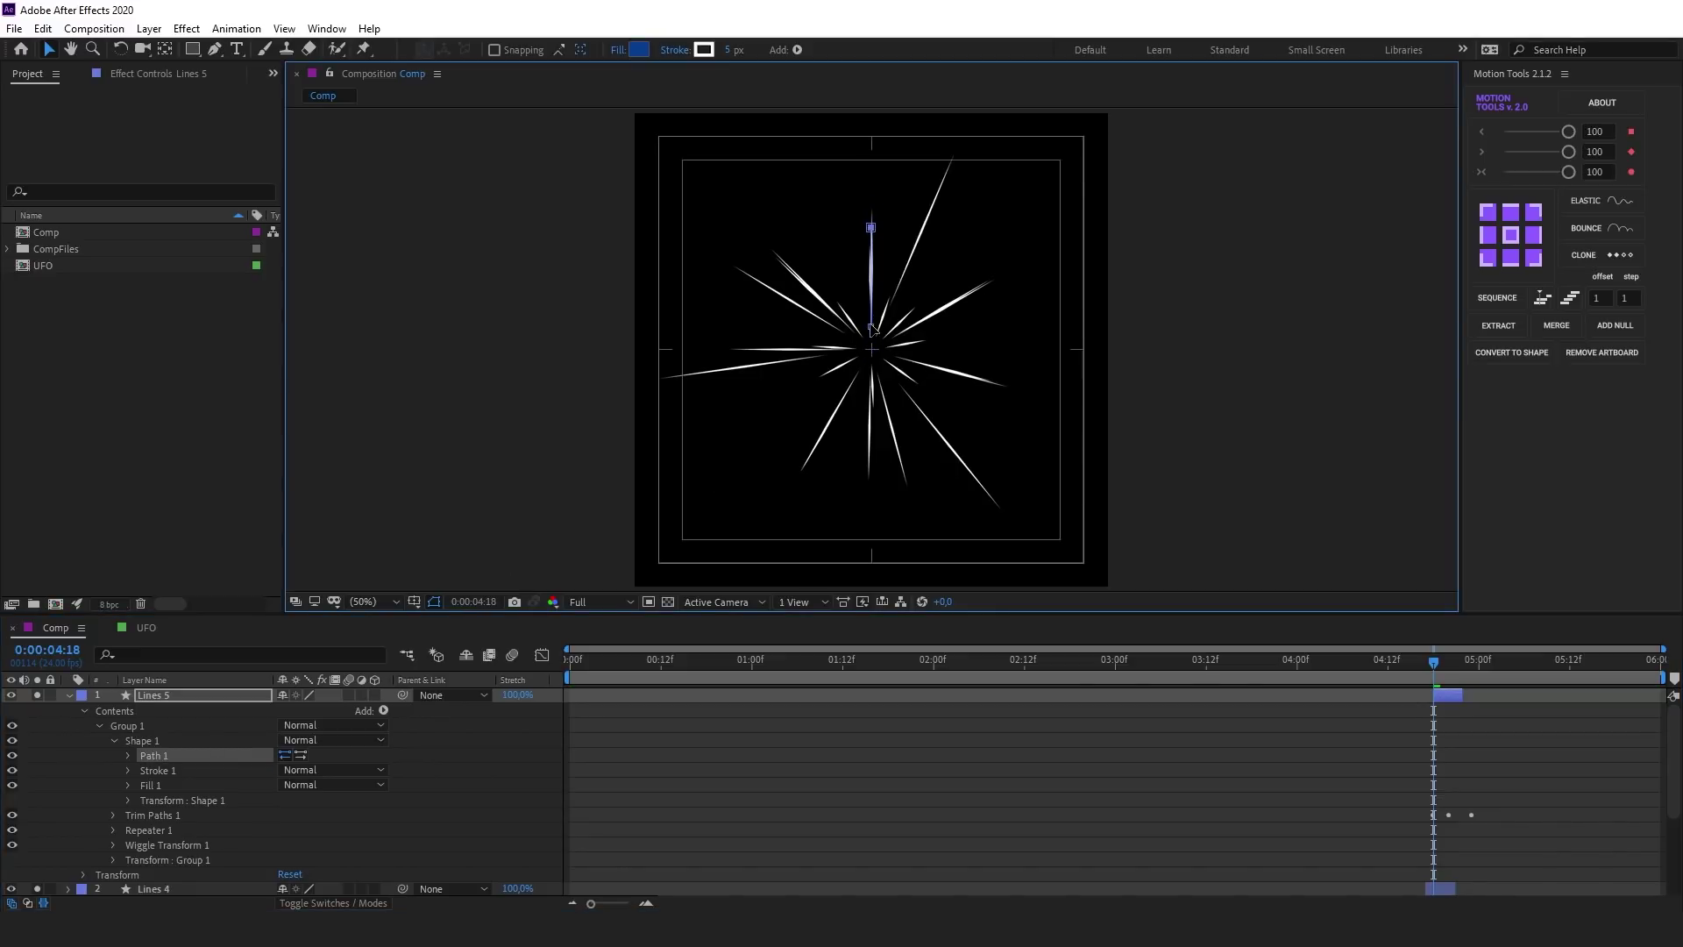
drag(871, 326, 872, 315)
drag(870, 228, 873, 223)
Rotate Lines 5 Group 1 clockwise to 135°
click(113, 857)
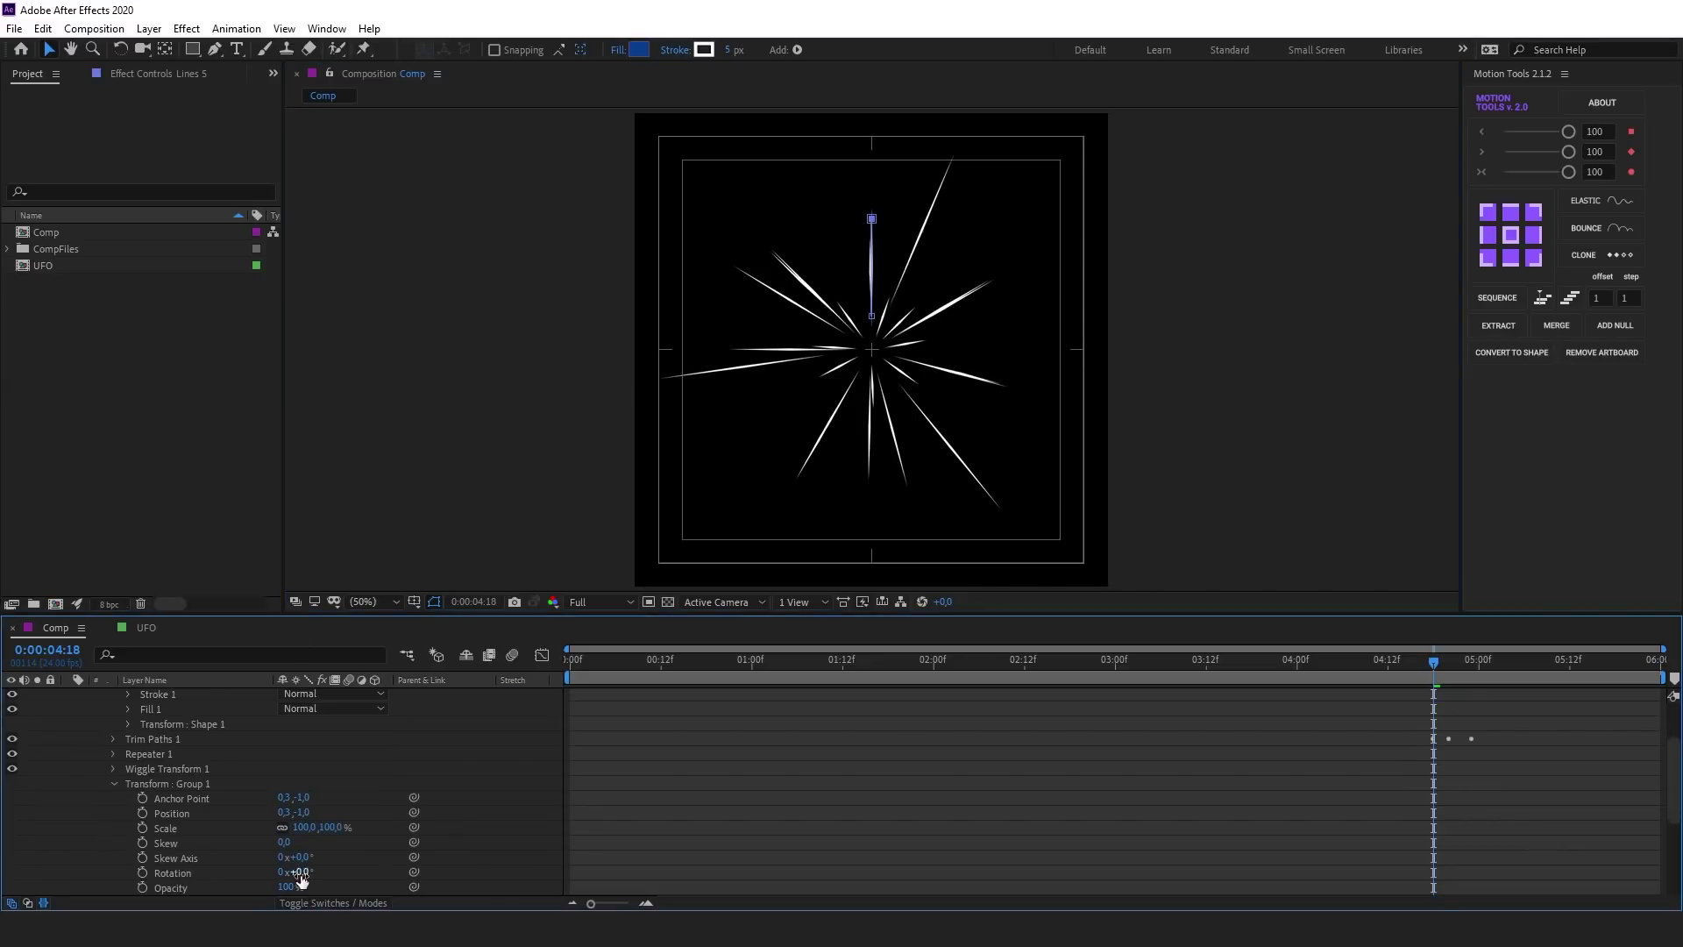
drag(300, 874, 457, 902)
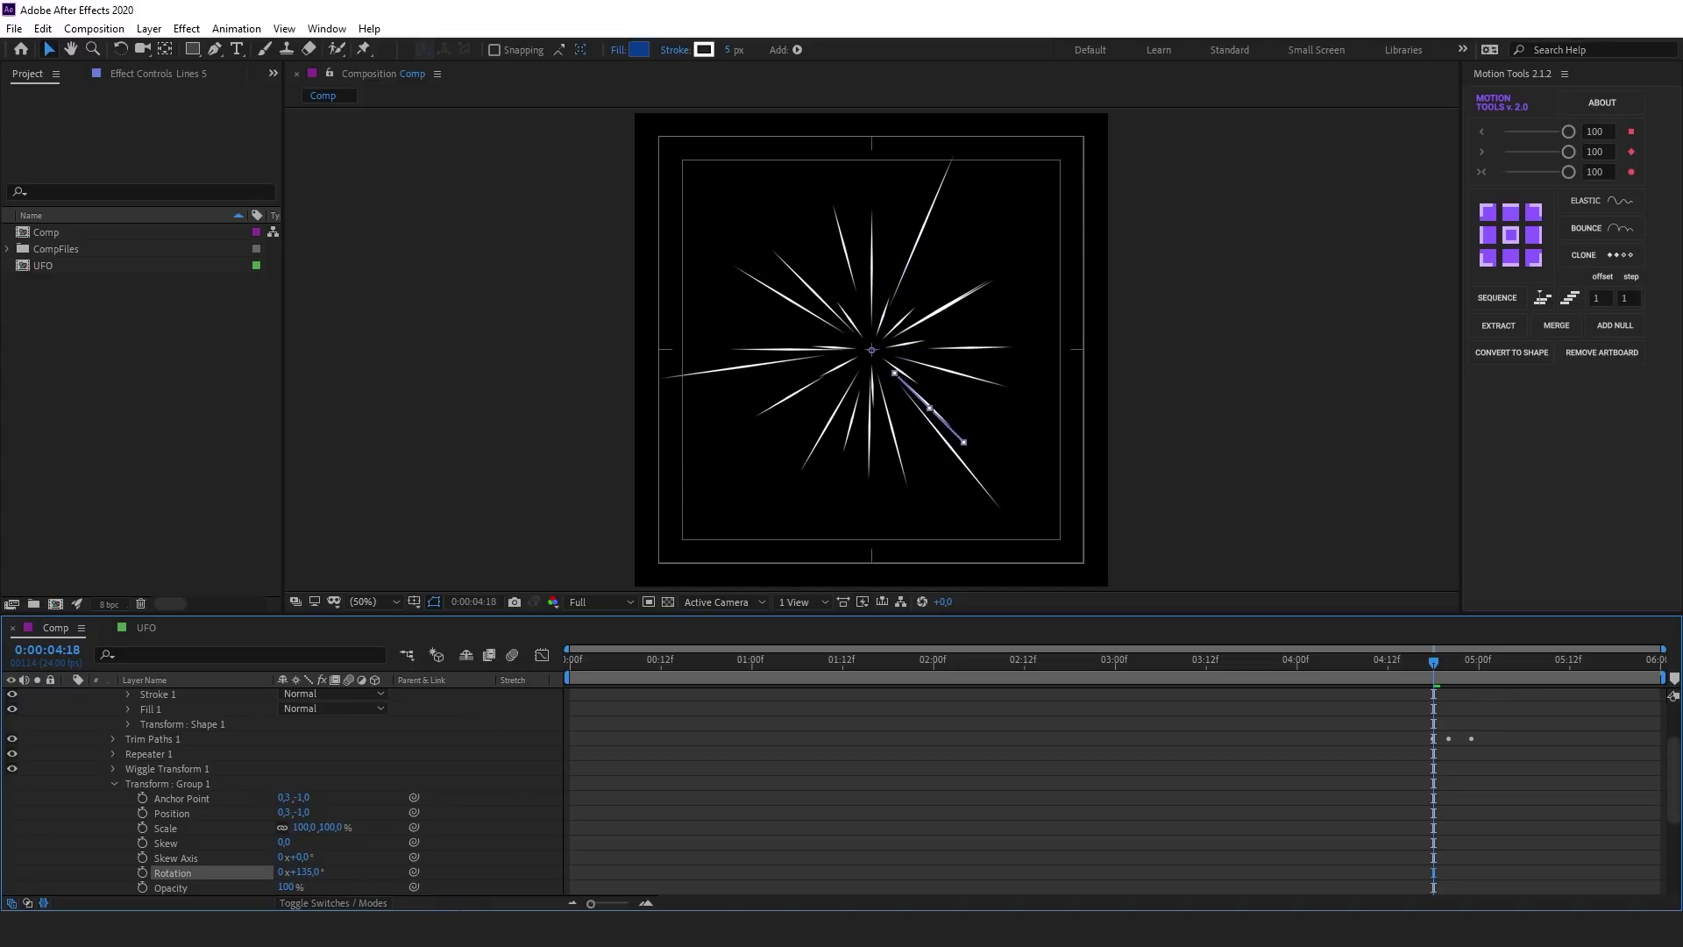
scroll(84, 754, up, 3)
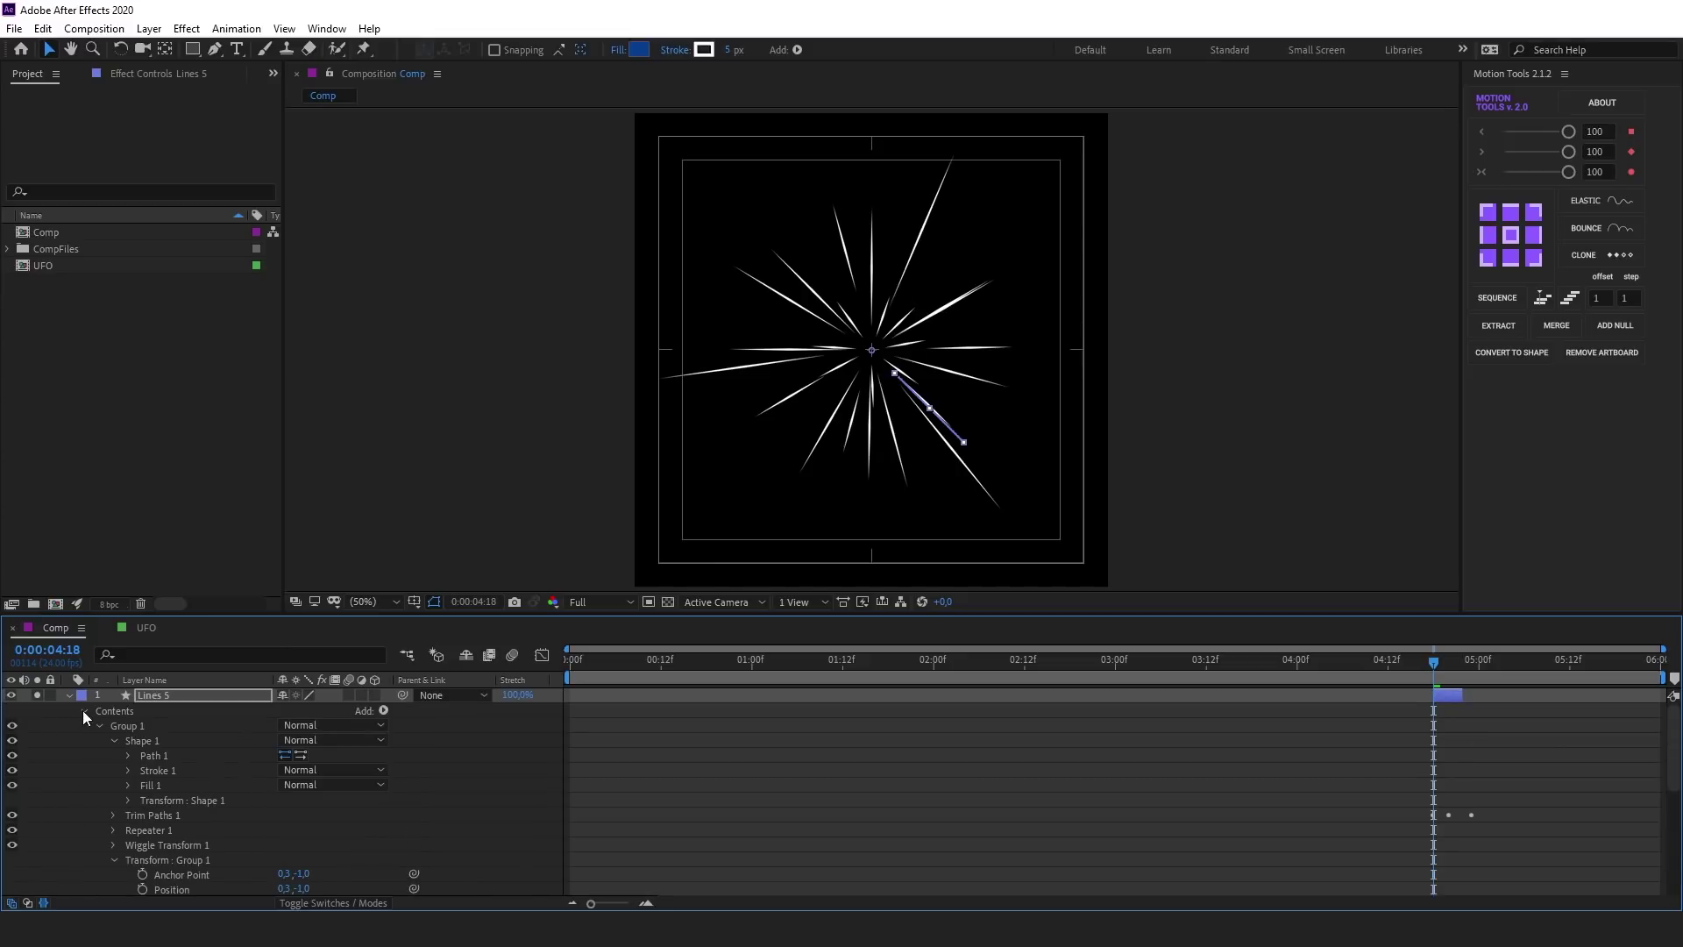
click(84, 711)
Collapse Lines 5 and drag the playhead back to 0:00:04:10 to replay the burst
click(70, 695)
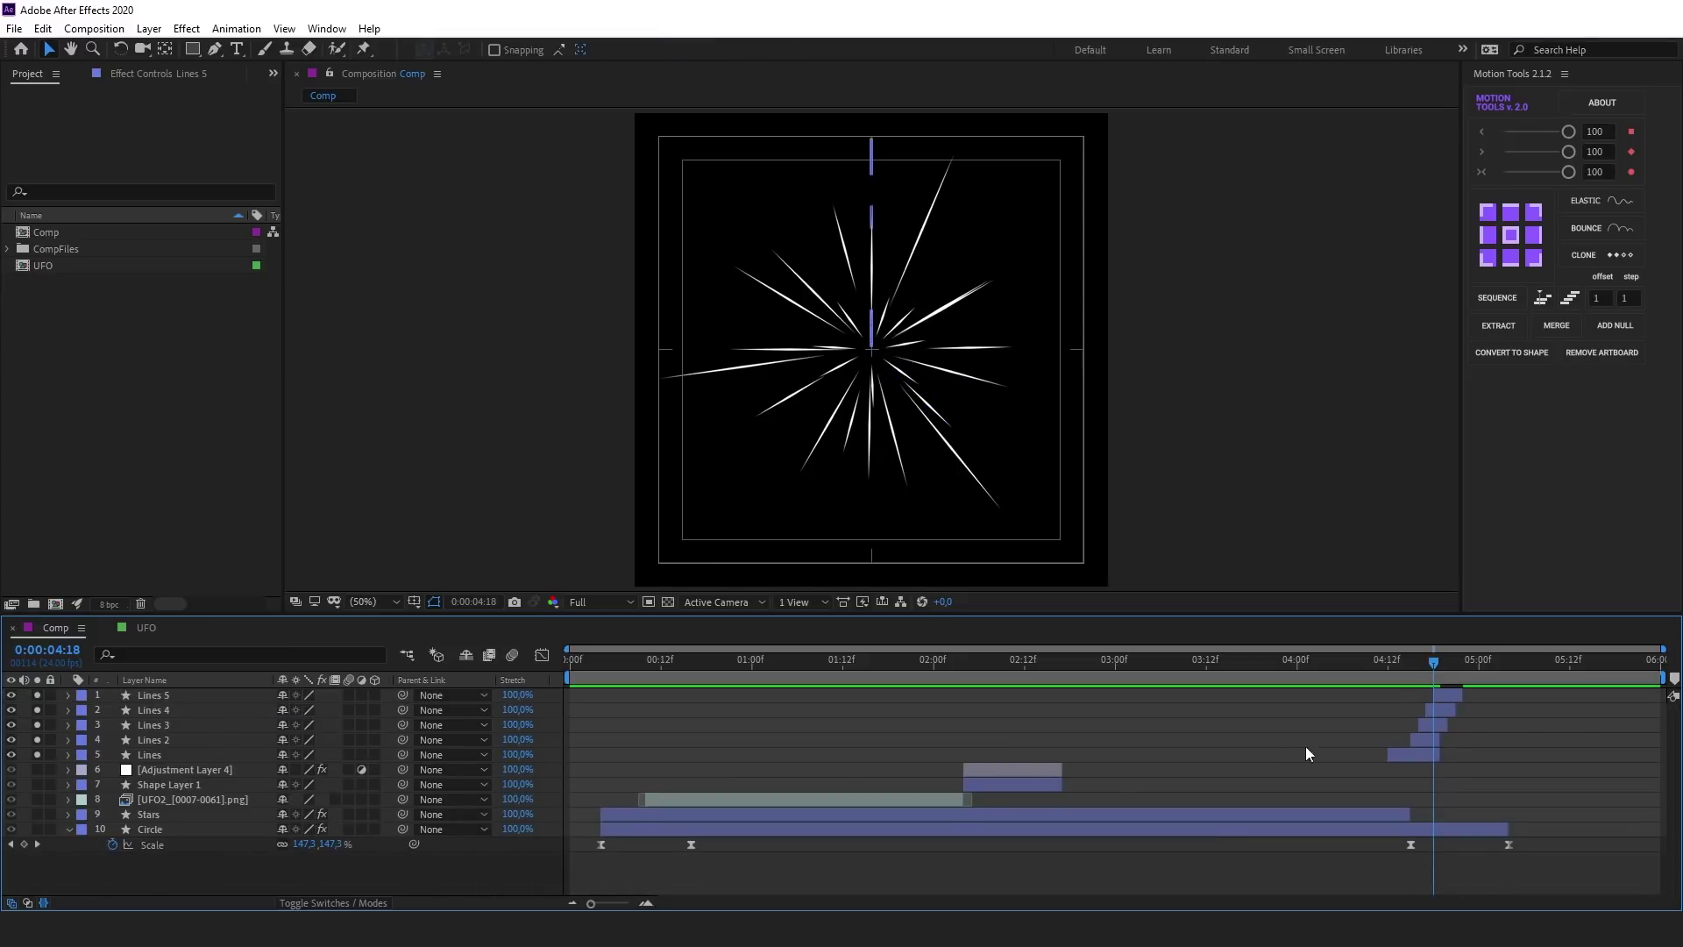
mouse_move(1422, 665)
mouse_down()
mouse_move(1376, 663)
mouse_move(1459, 673)
mouse_move(1351, 691)
mouse_move(1394, 661)
mouse_move(1426, 668)
mouse_up()
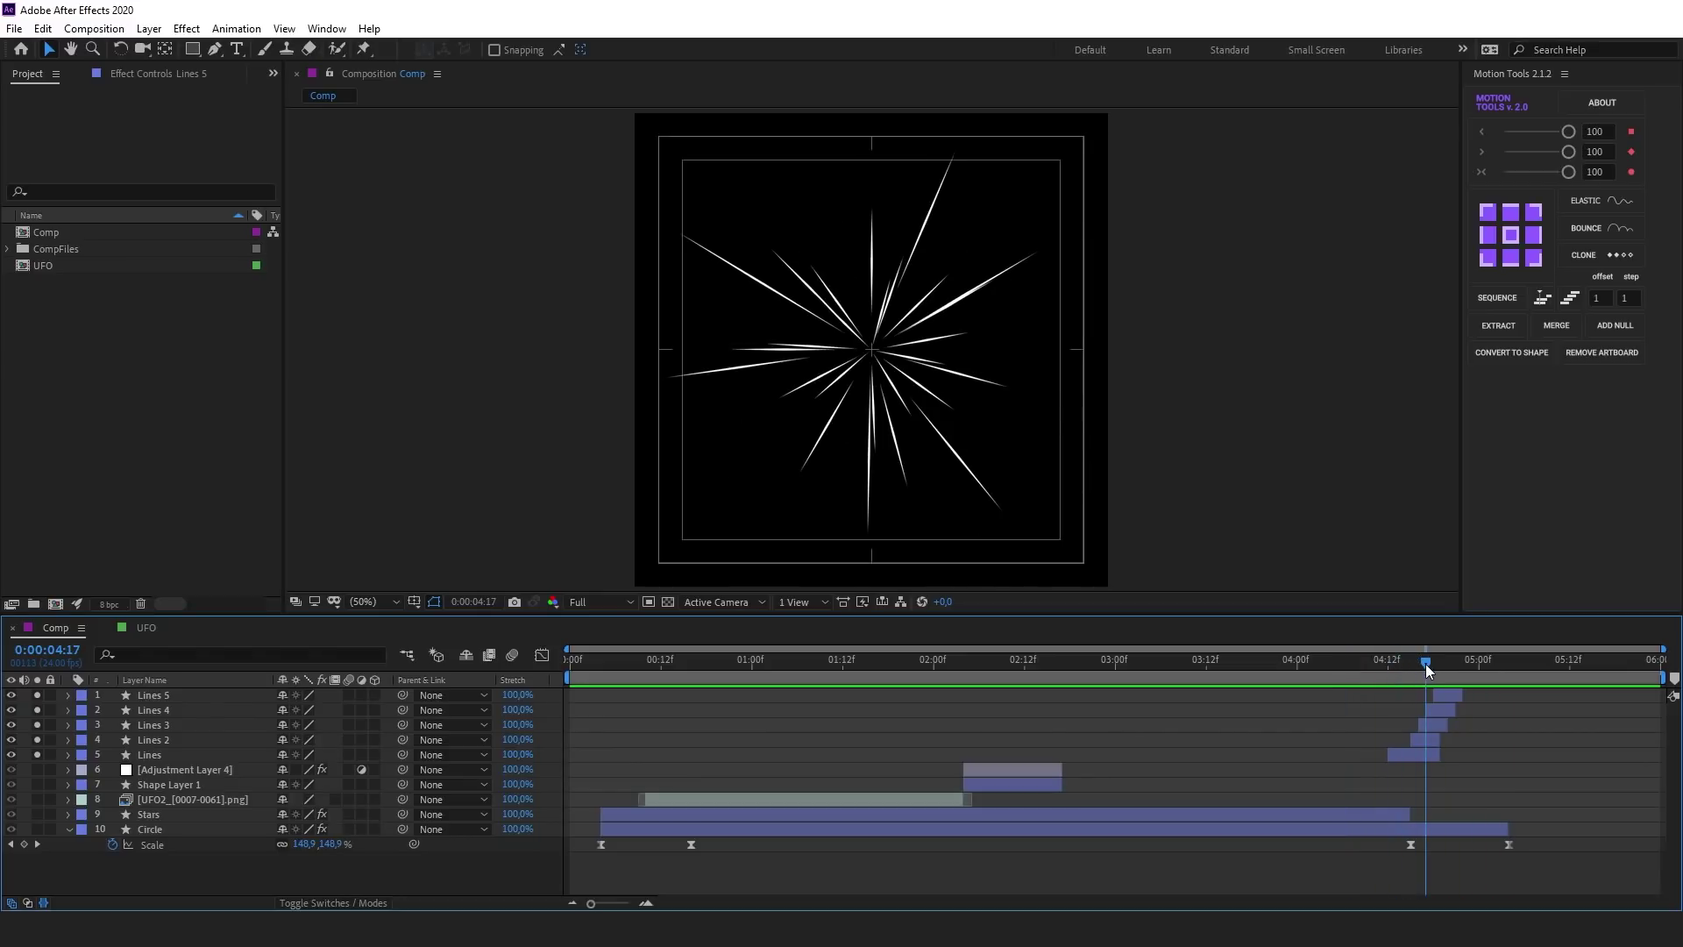